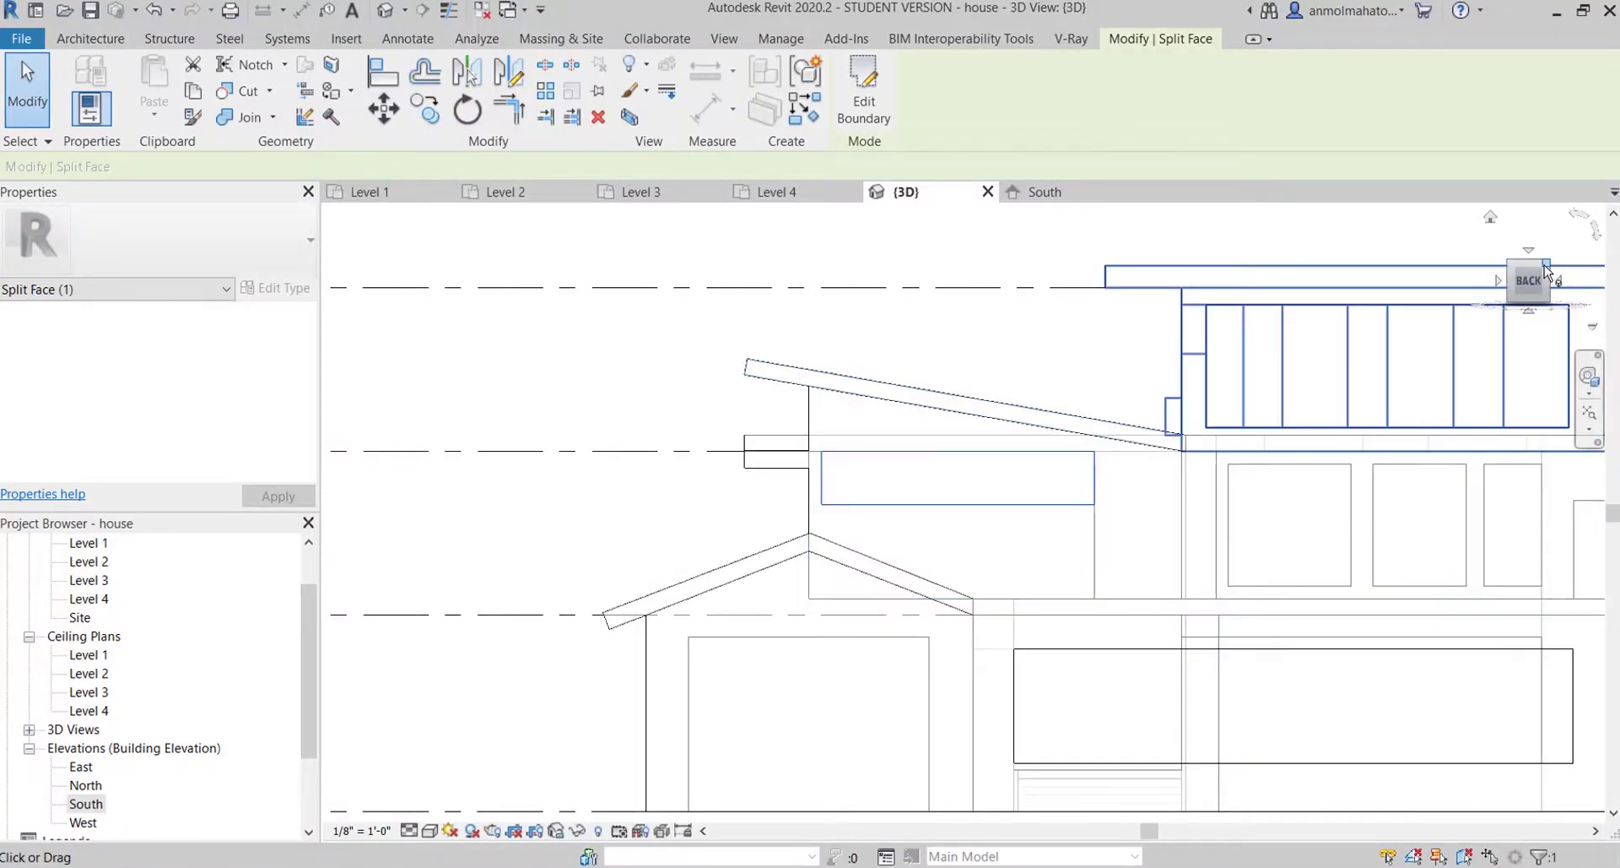
- Split a wall face at the back of the house with a rectangular region
{"action": "left_click", "coordinate": [1544, 271]}
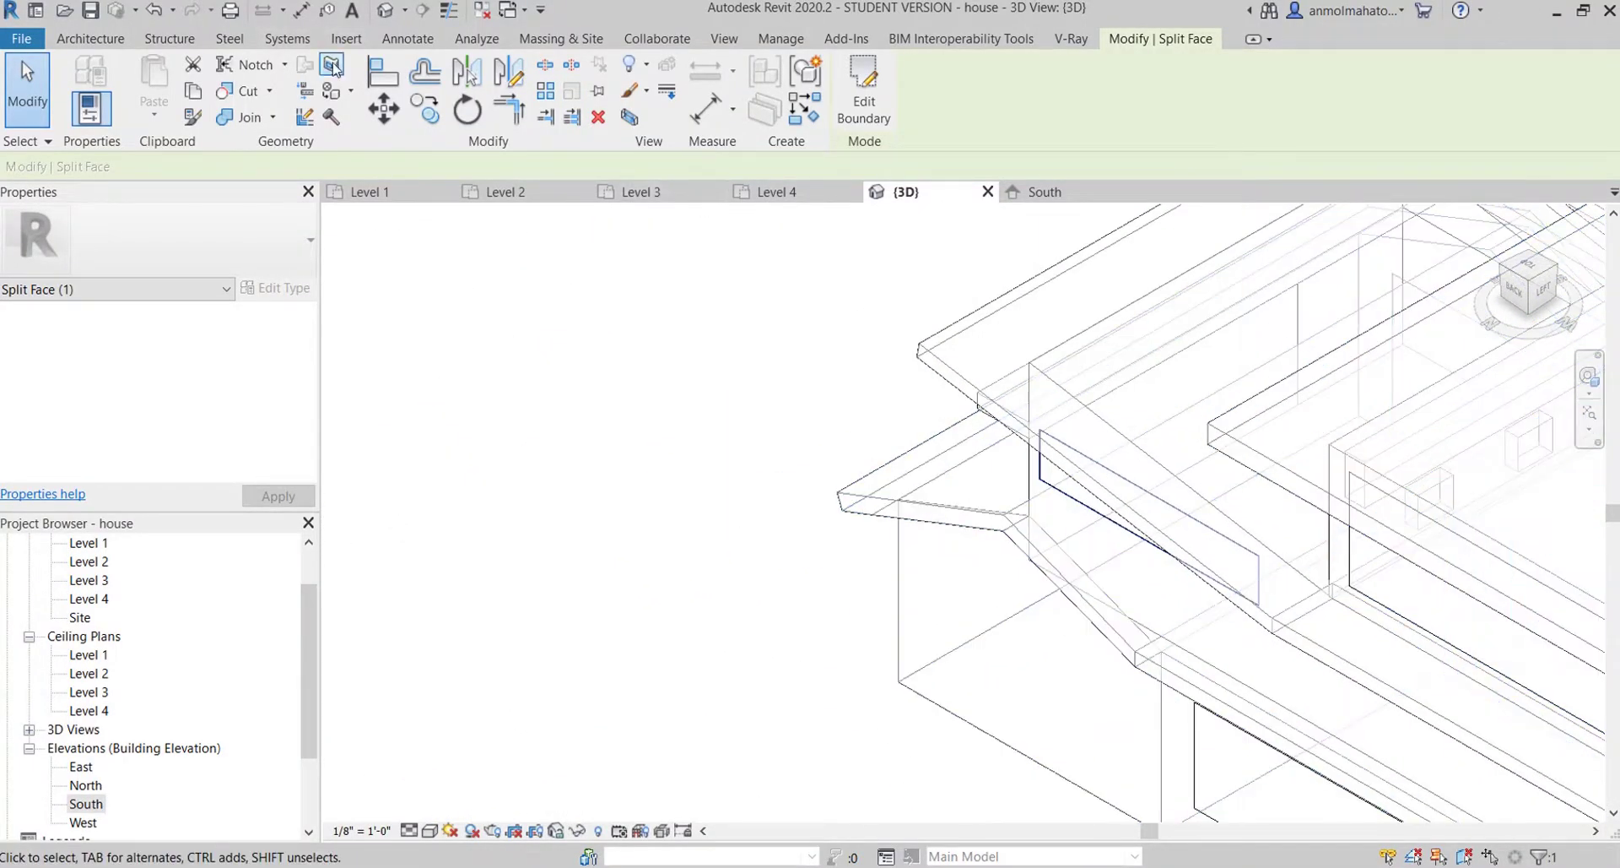
{"action": "left_click", "coordinate": [1158, 453]}
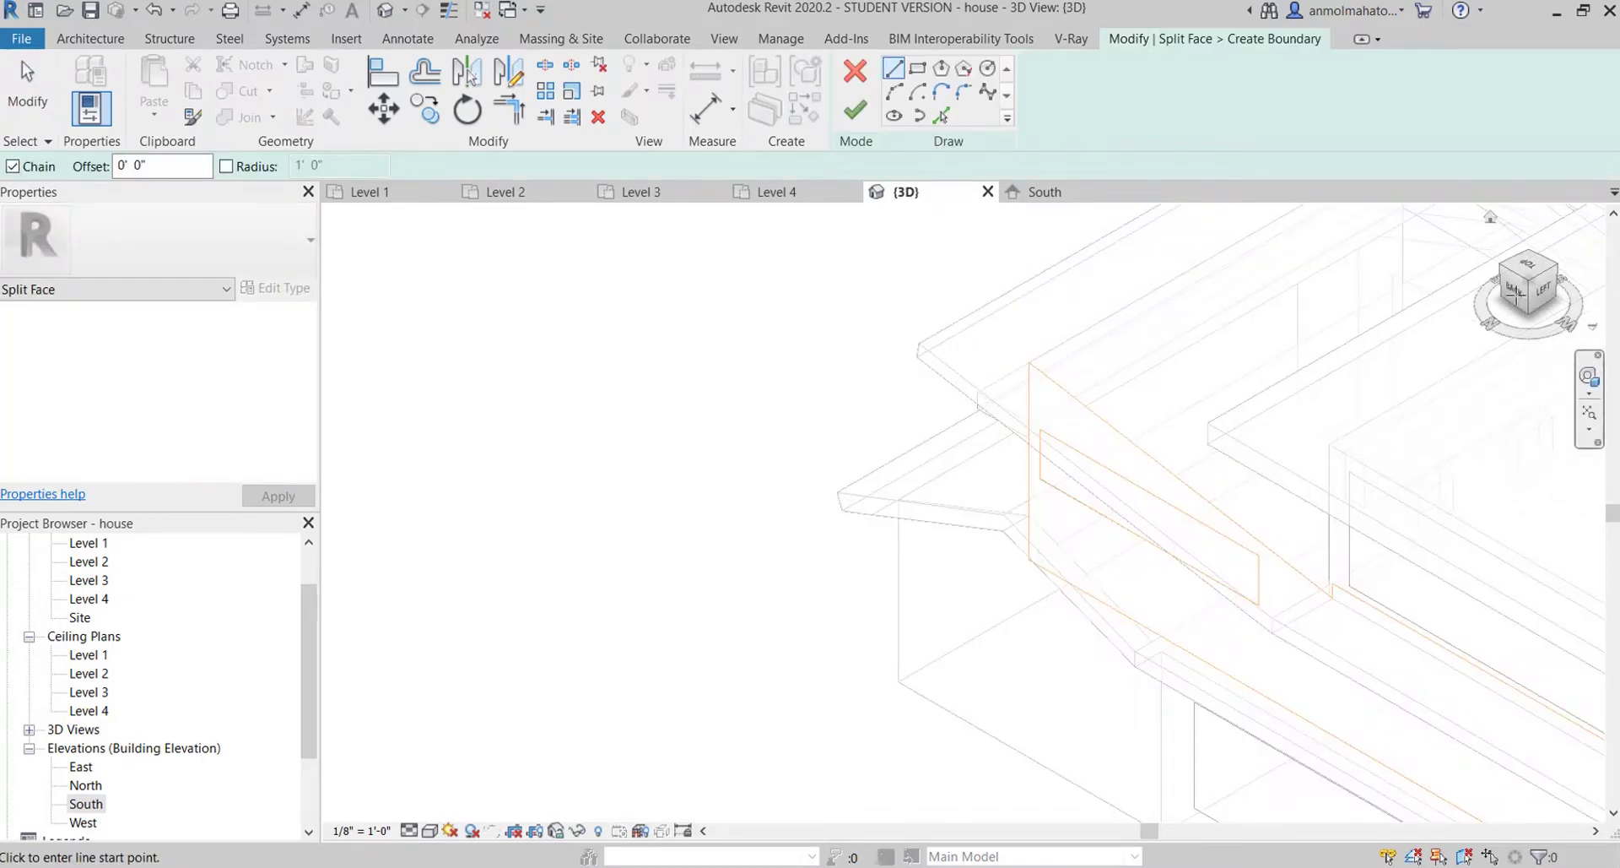
{"action": "left_click", "coordinate": [1517, 292]}
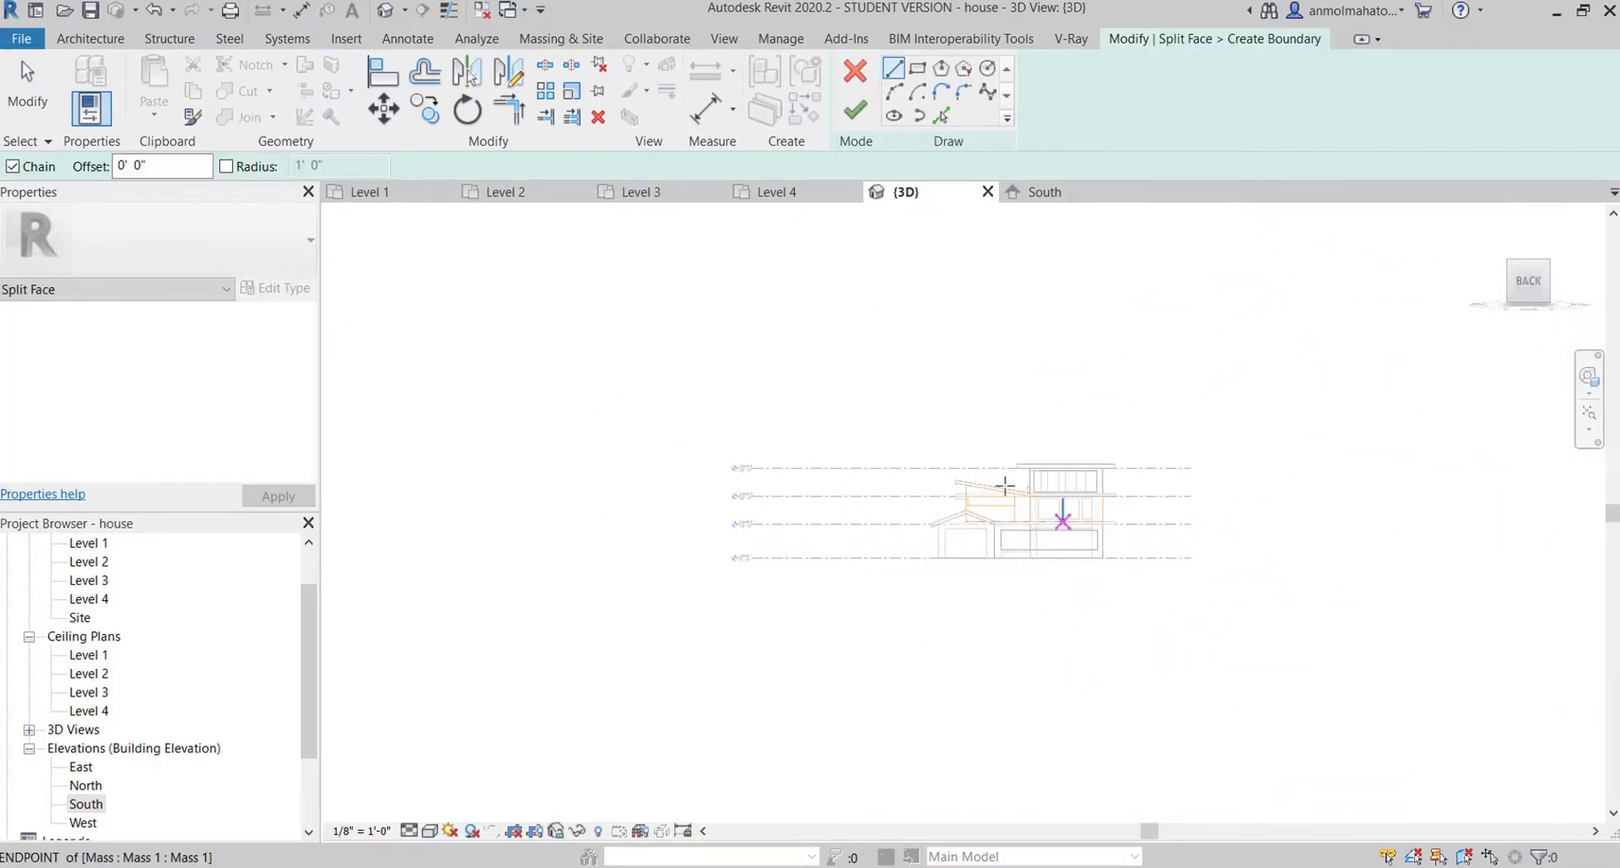
{"action": "scroll", "coordinate": [1005, 486], "scroll_direction": "up", "scroll_amount": 5}
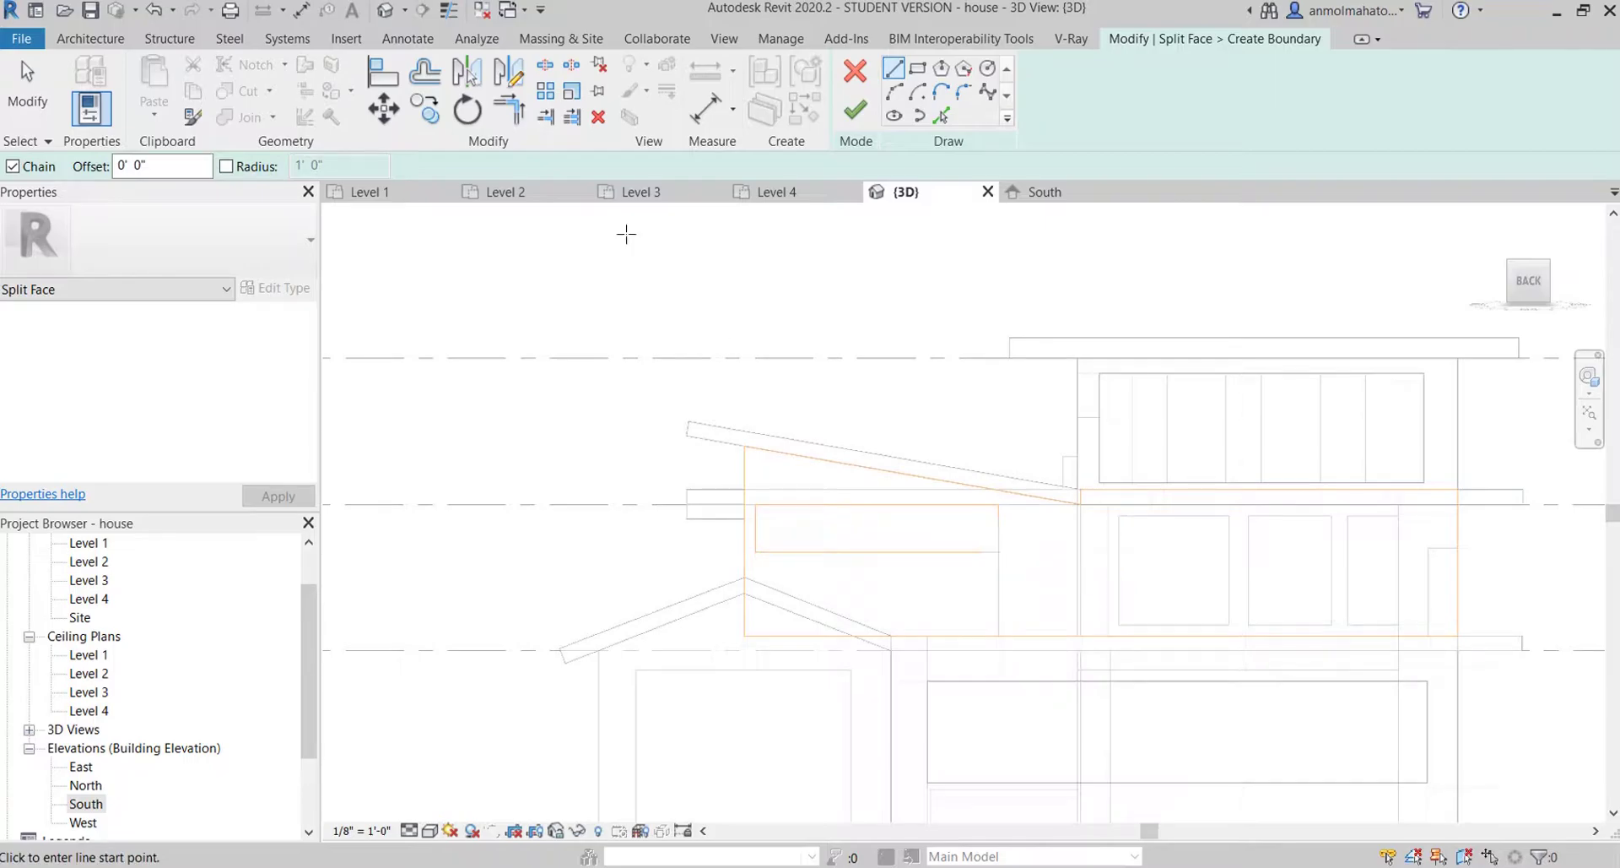
{"action": "left_click", "coordinate": [922, 73]}
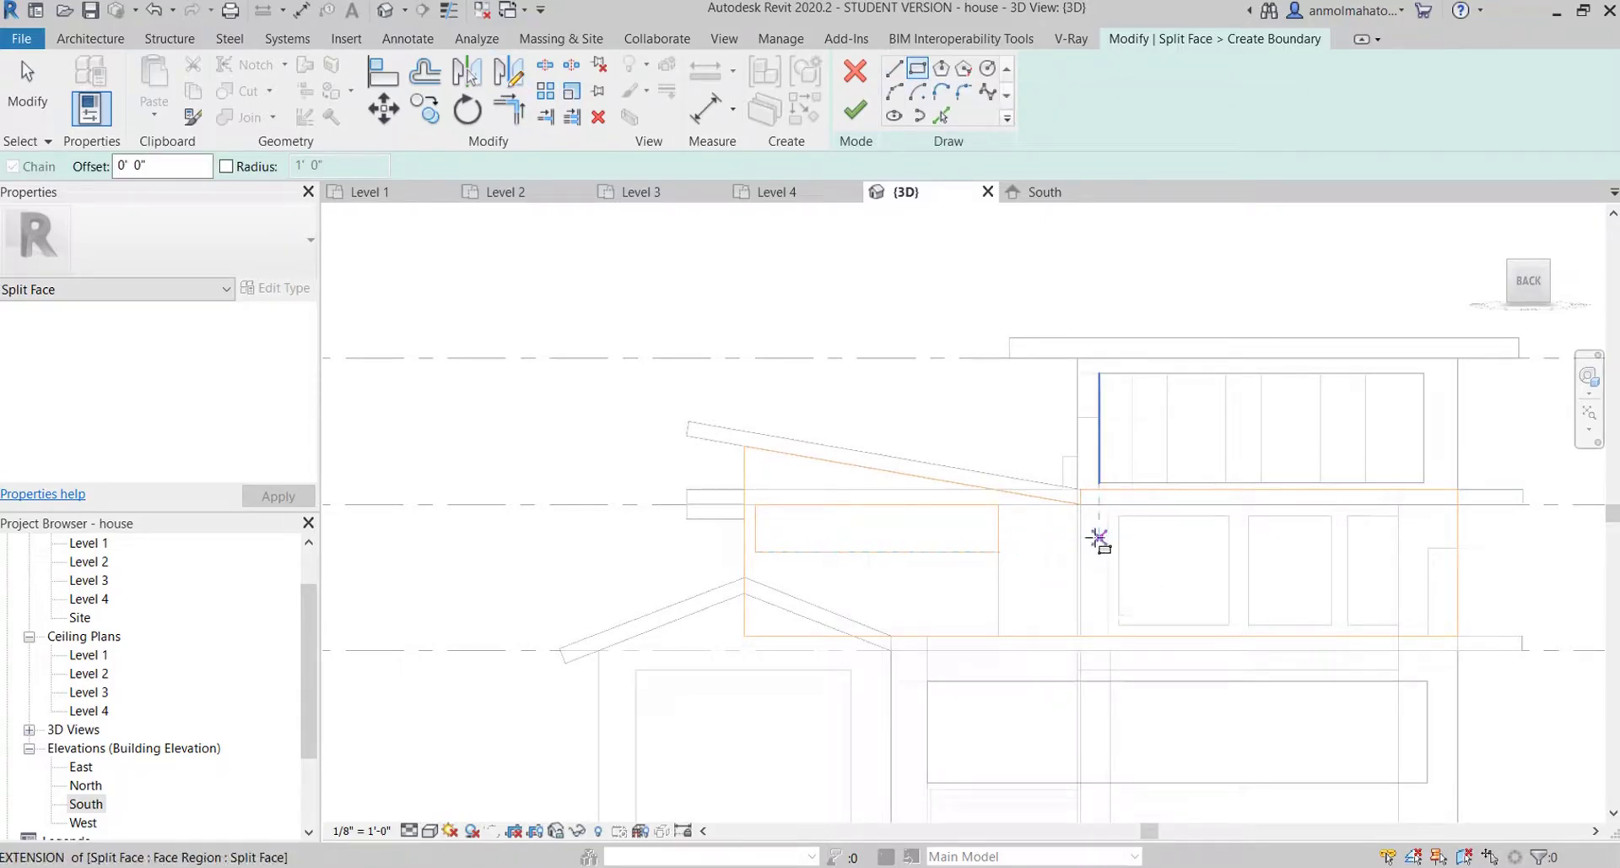
{"action": "left_click", "coordinate": [1099, 518]}
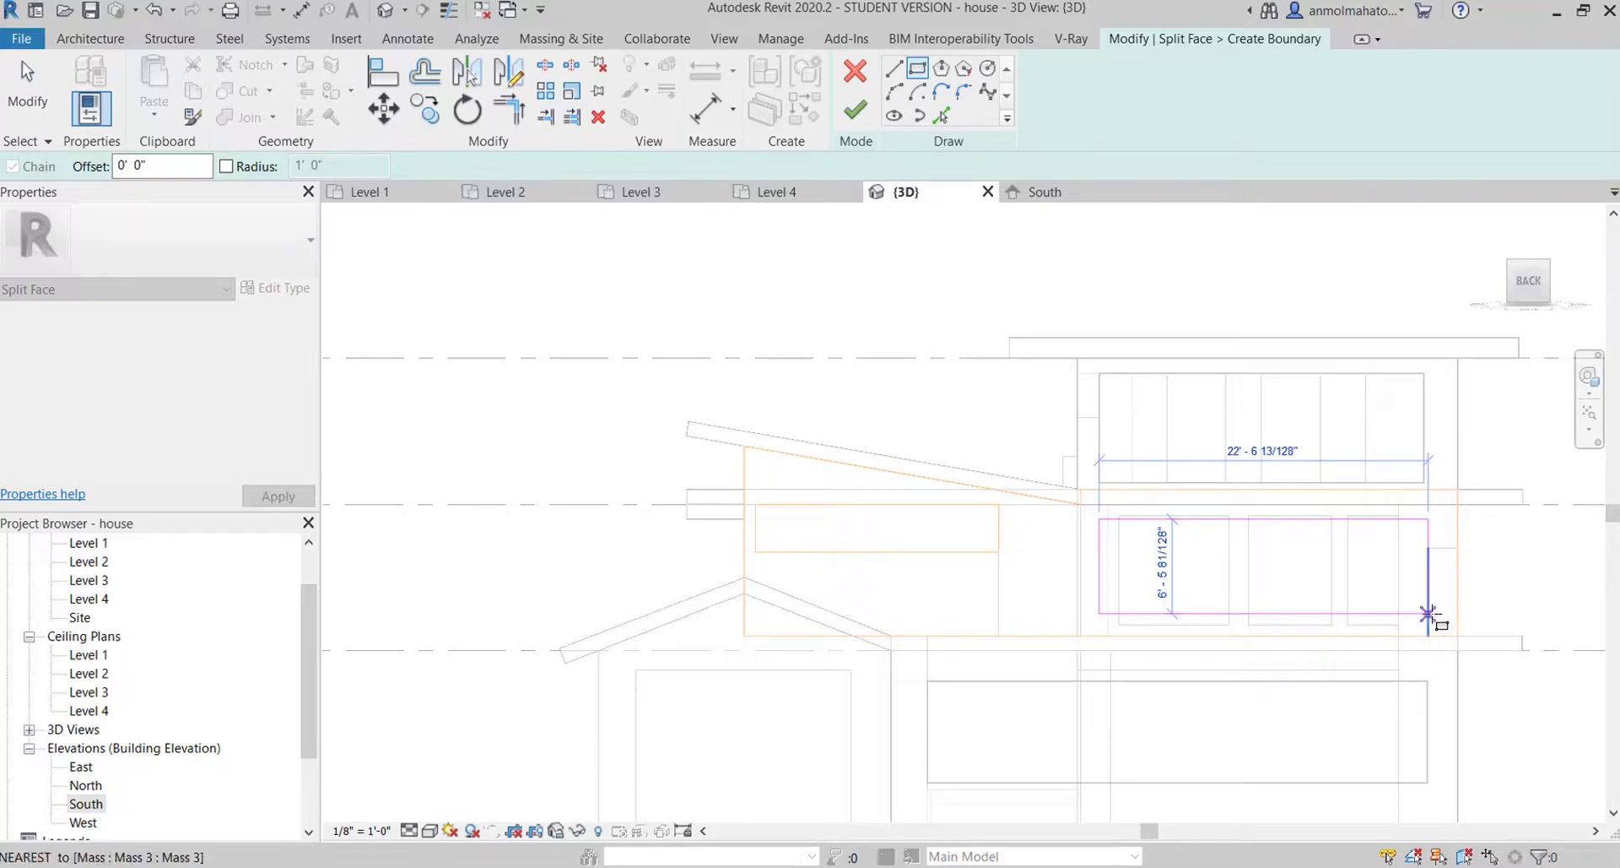
{"action": "left_click", "coordinate": [1428, 613]}
{"action": "left_click", "coordinate": [855, 110]}
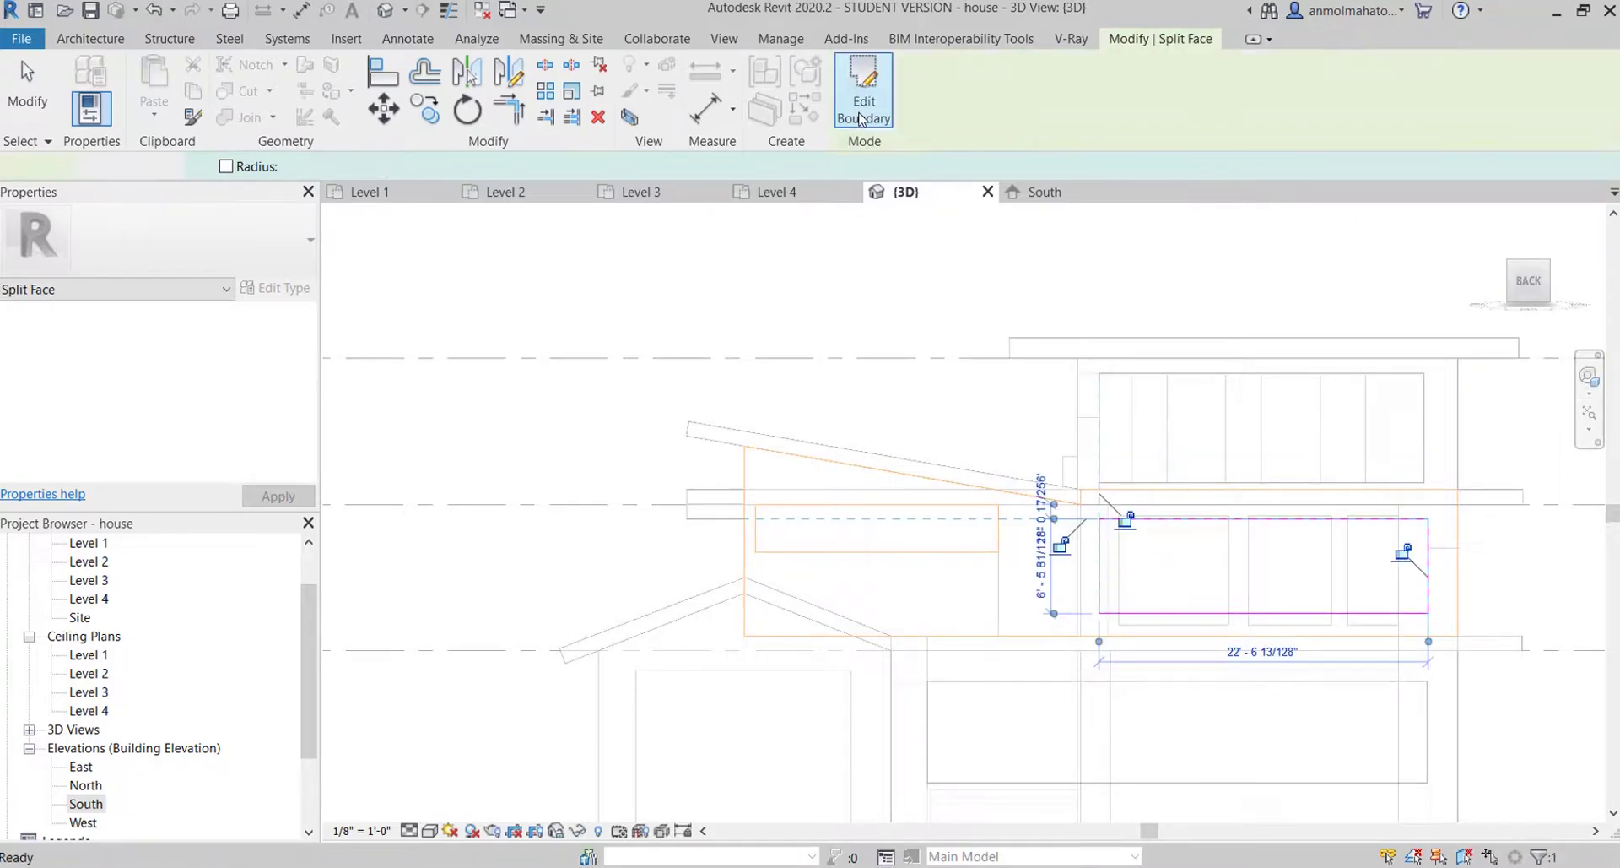
- Split another wall face on the back-left corner with a second rectangular region
{"action": "left_click", "coordinate": [1548, 285]}
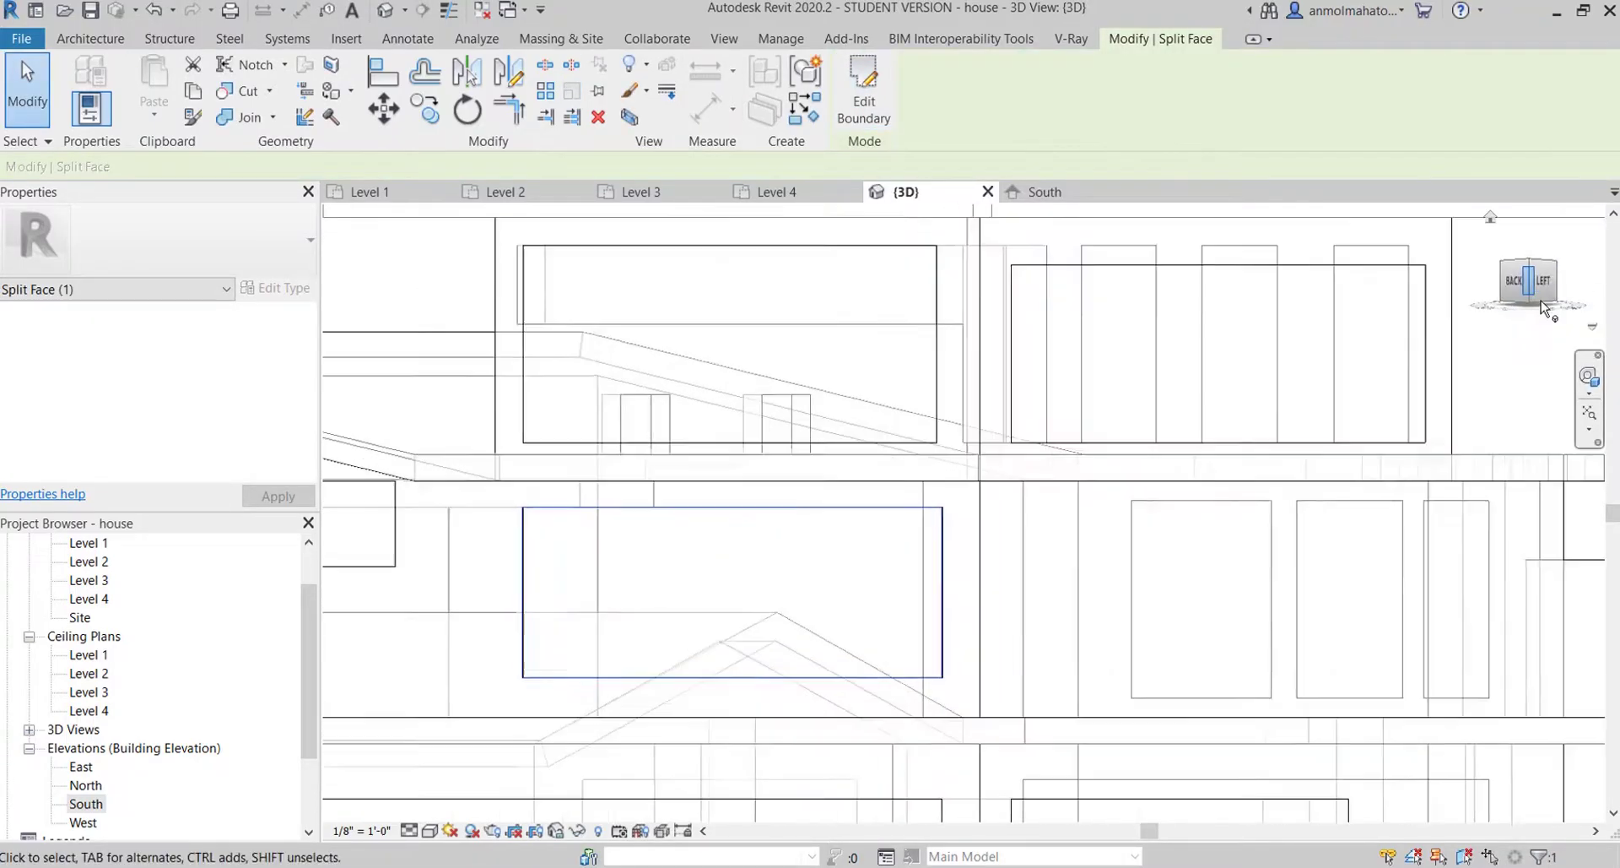
{"action": "left_click", "coordinate": [330, 67]}
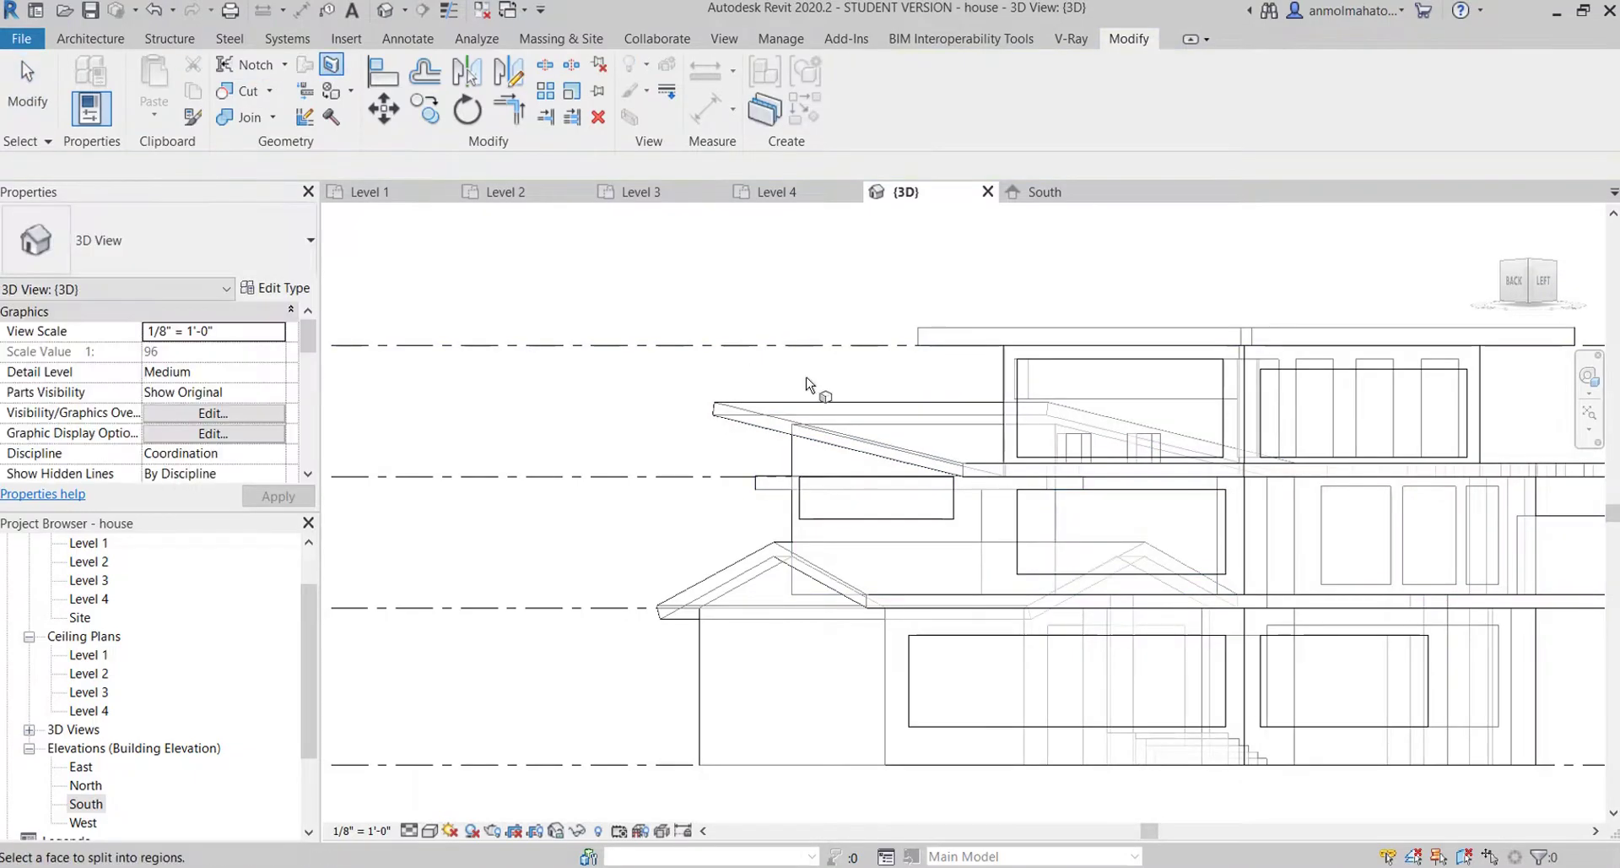
{"action": "left_click", "coordinate": [1283, 590]}
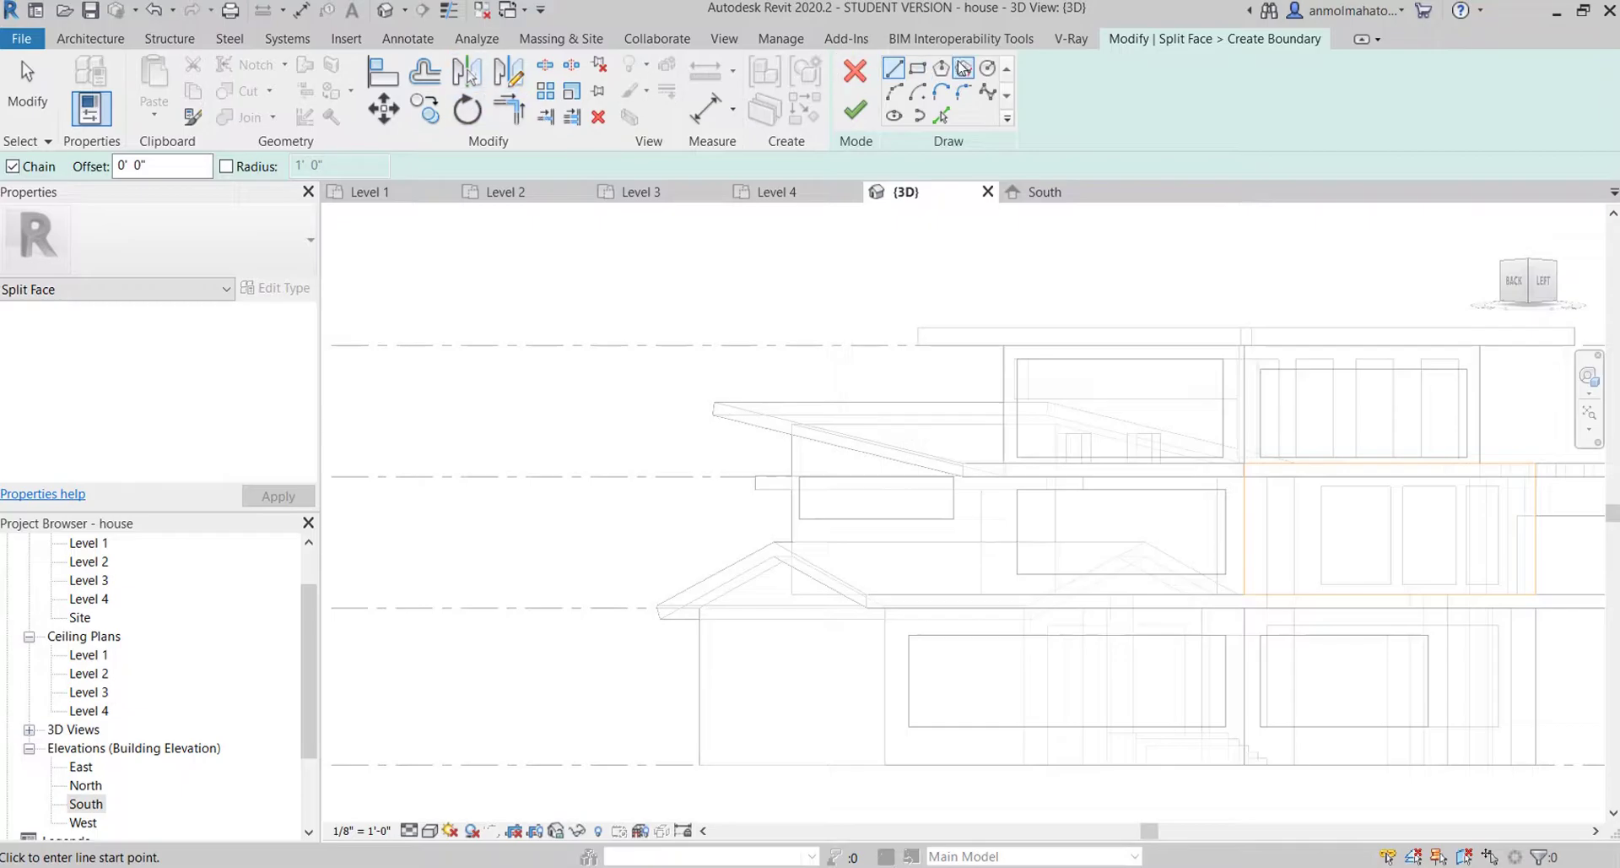
{"action": "left_click", "coordinate": [1260, 490]}
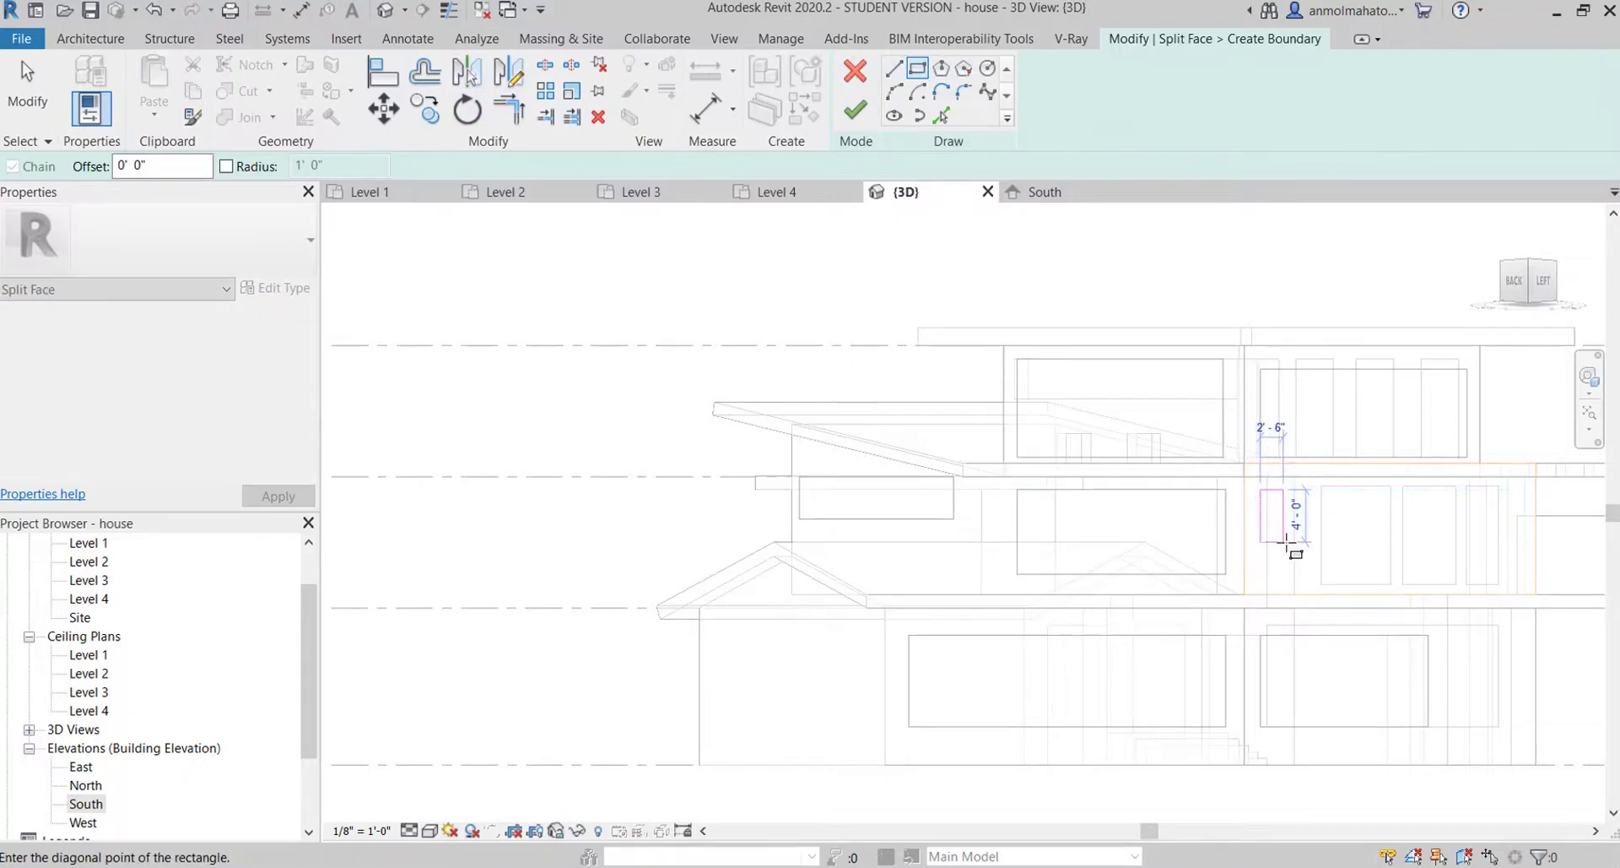
{"action": "left_click", "coordinate": [1507, 574]}
{"action": "left_click", "coordinate": [855, 109]}
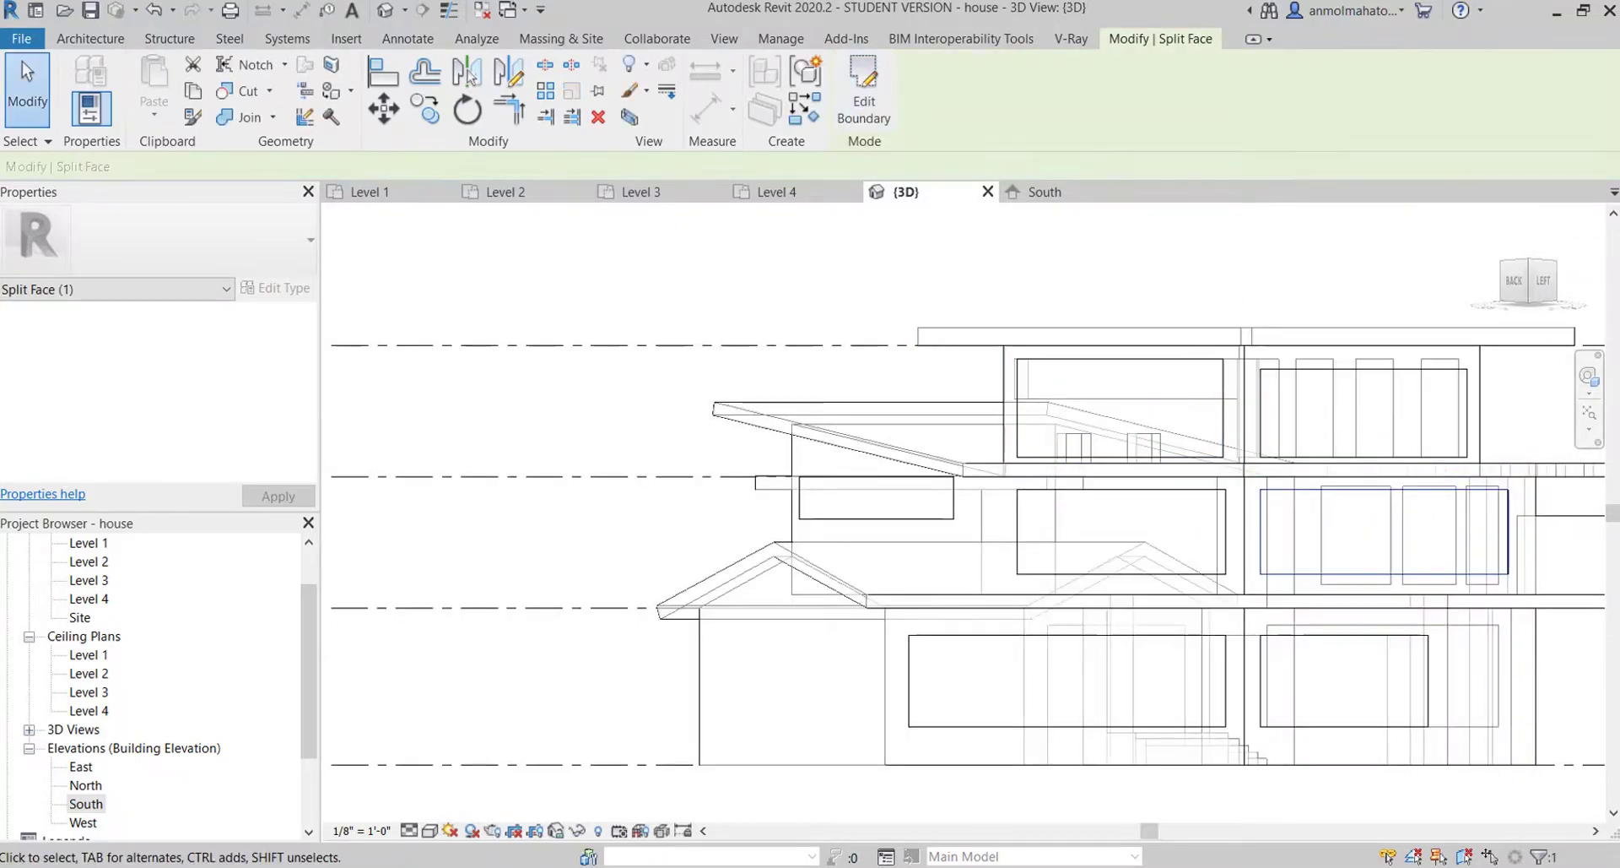
- Zoom to fit and orbit to an isometric front-right view of the house
{"action": "key", "text": "z"}
{"action": "key", "text": "f"}
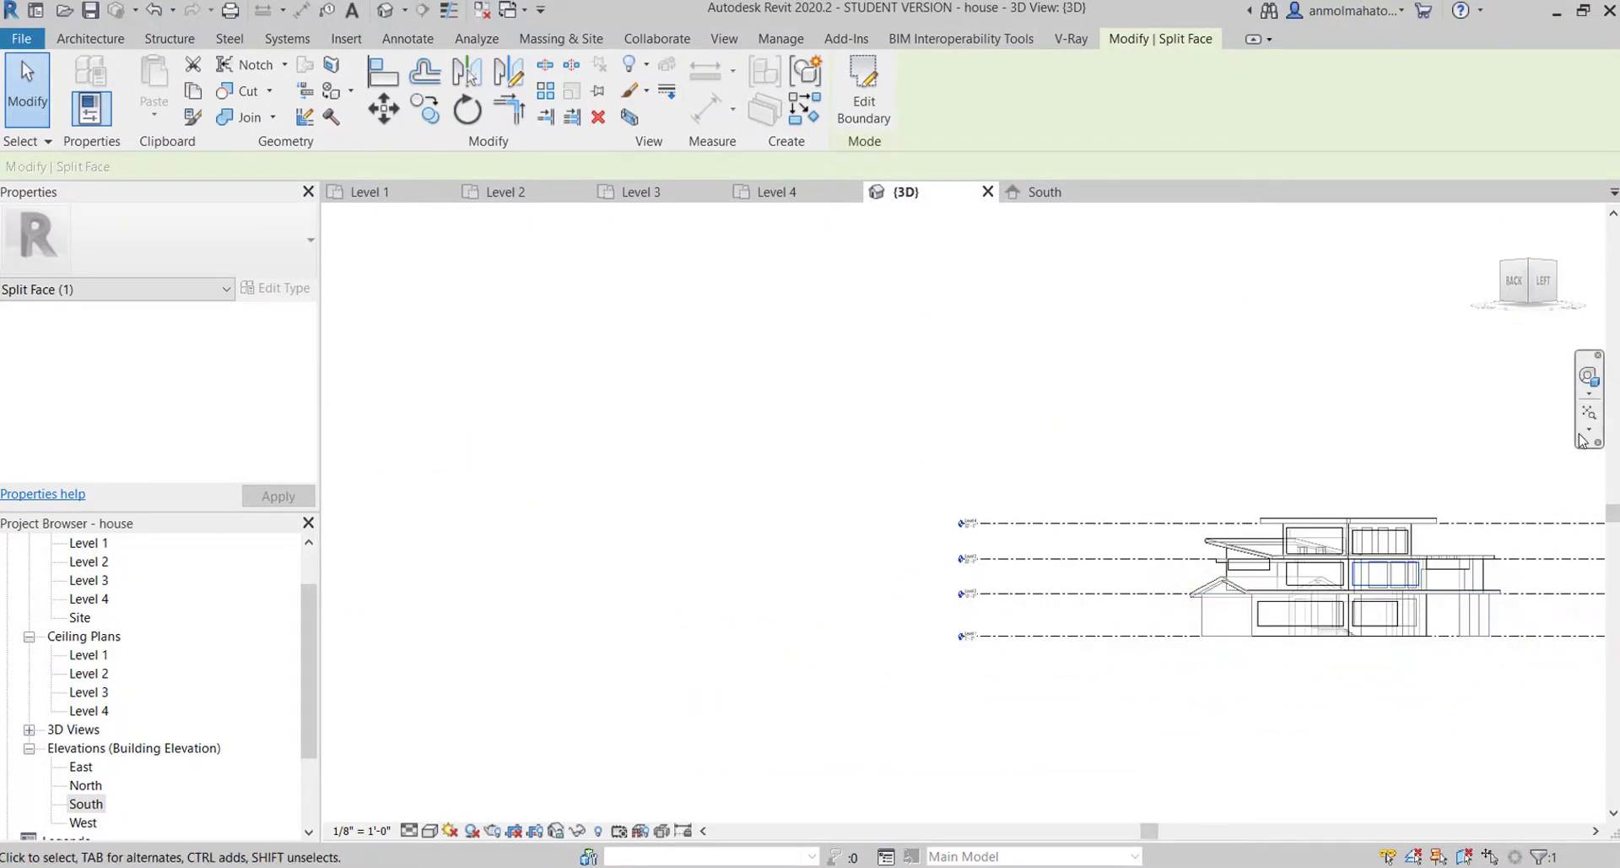
{"action": "left_click", "coordinate": [1560, 271]}
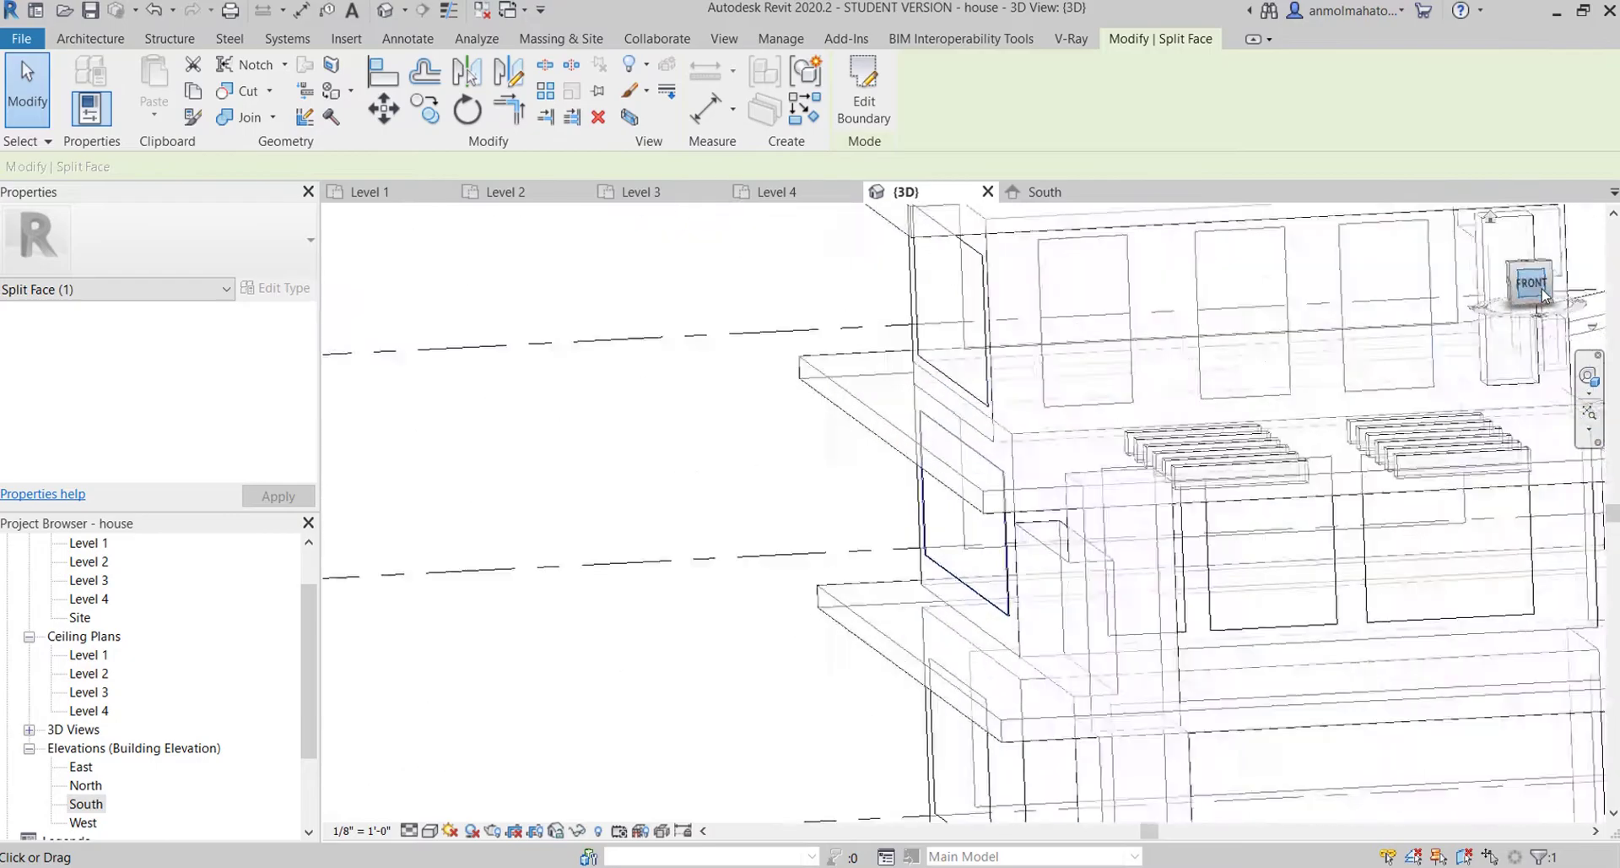
{"action": "scroll", "coordinate": [1426, 621], "scroll_direction": "down", "scroll_amount": 5}
{"action": "scroll", "coordinate": [1583, 589], "scroll_direction": "up", "scroll_amount": 2}
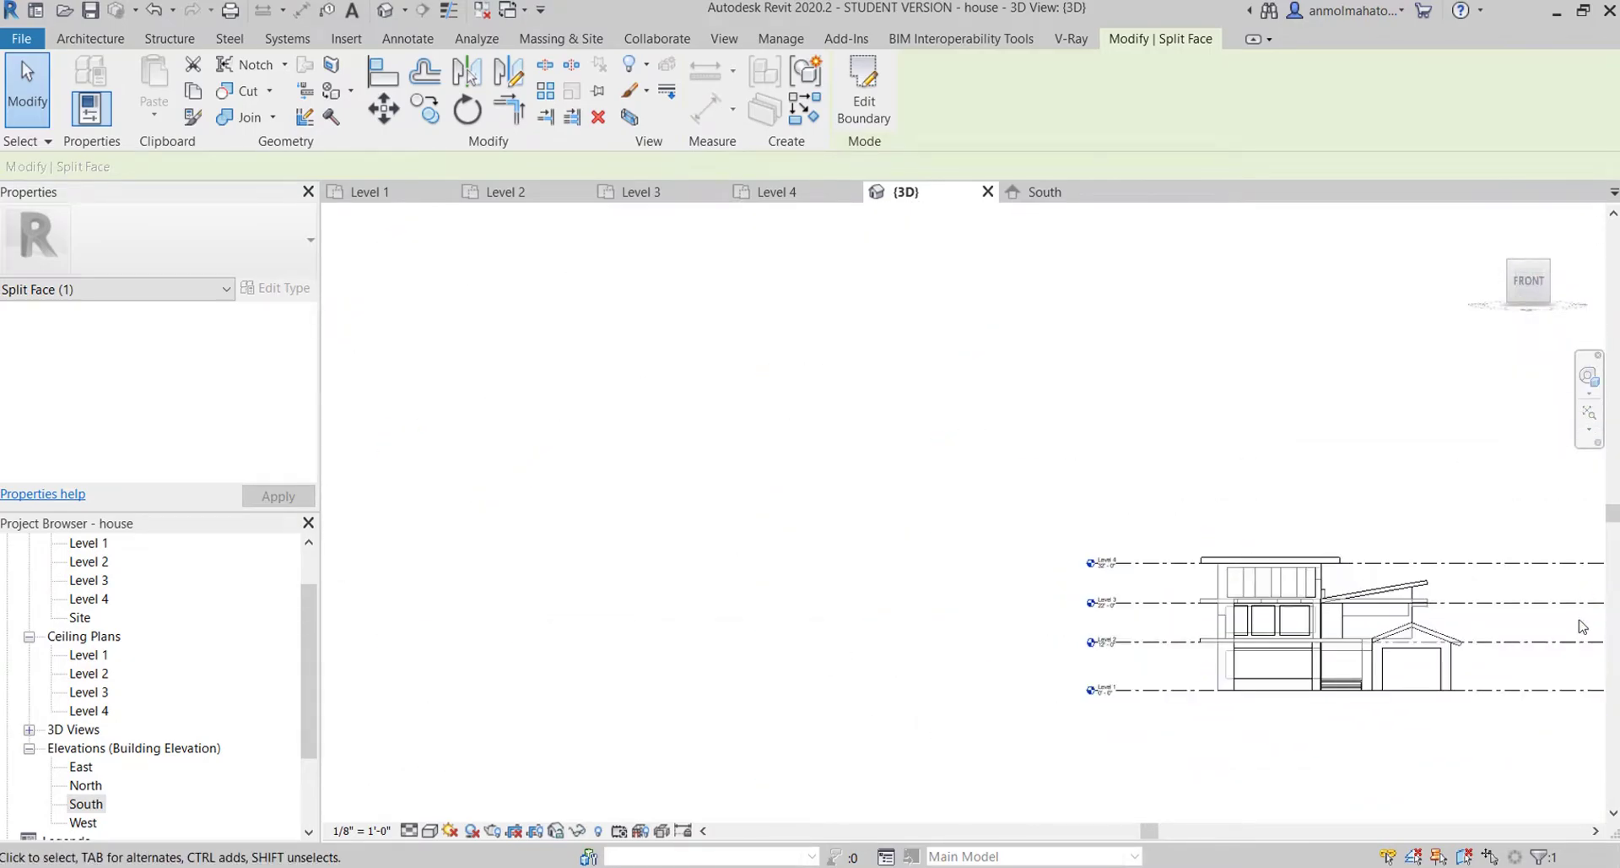
{"action": "scroll", "coordinate": [1571, 642], "scroll_direction": "up", "scroll_amount": 3}
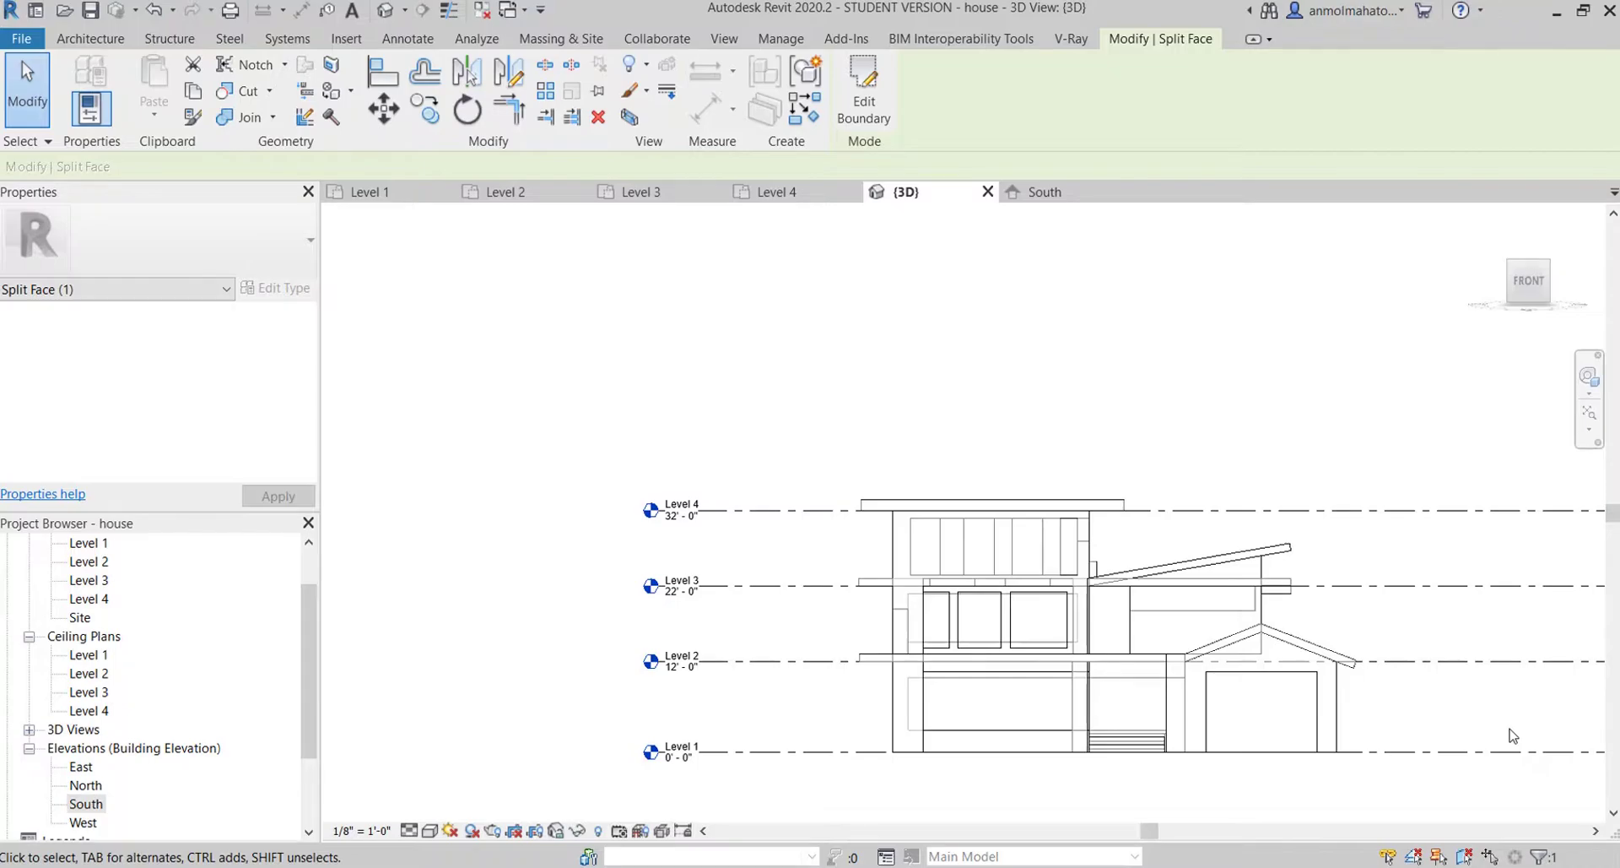
{"action": "left_click", "coordinate": [1549, 261]}
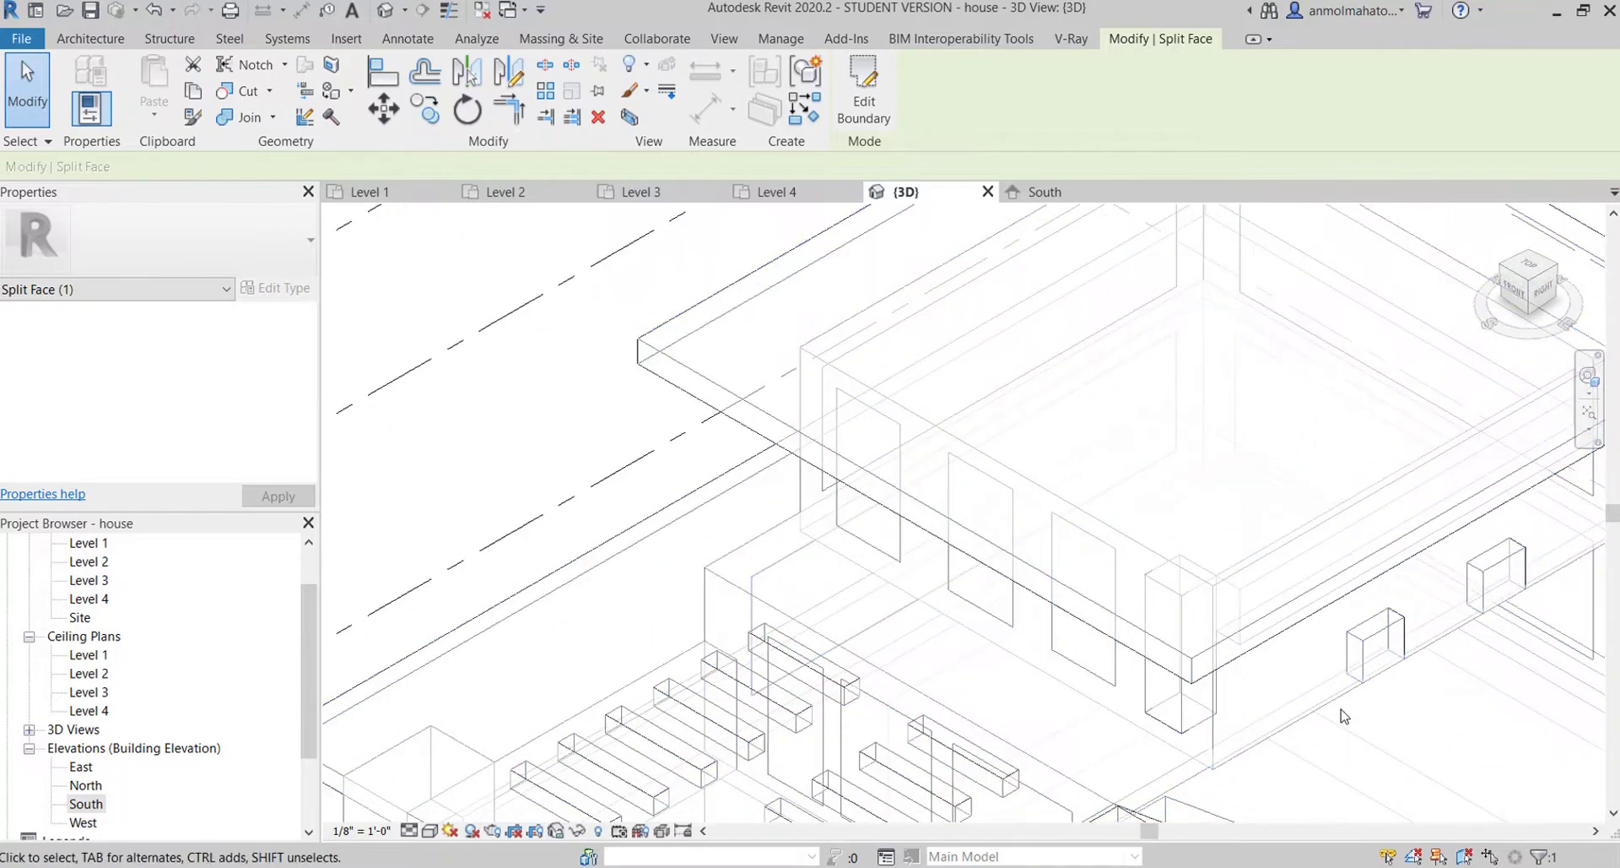
{"action": "scroll", "coordinate": [1334, 707], "scroll_direction": "down", "scroll_amount": 3}
{"action": "scroll", "coordinate": [1371, 772], "scroll_direction": "up", "scroll_amount": 4}
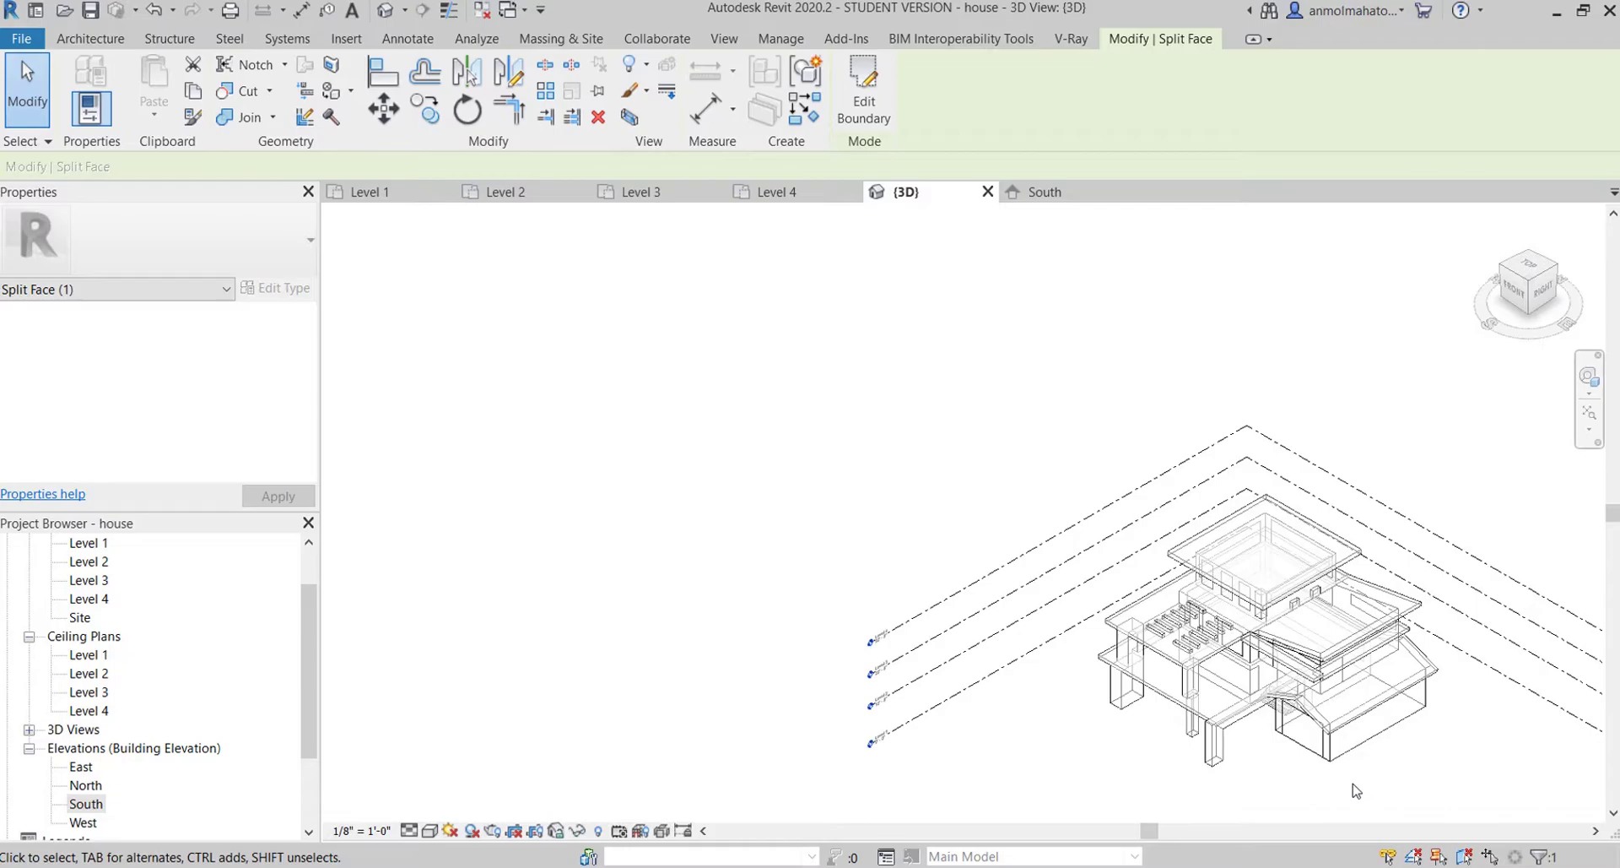
- Sketch a 156' x 192' rectangular Generic 12" floor on Level 1 around the house, then view it in 3D
{"action": "left_click", "coordinate": [414, 200]}
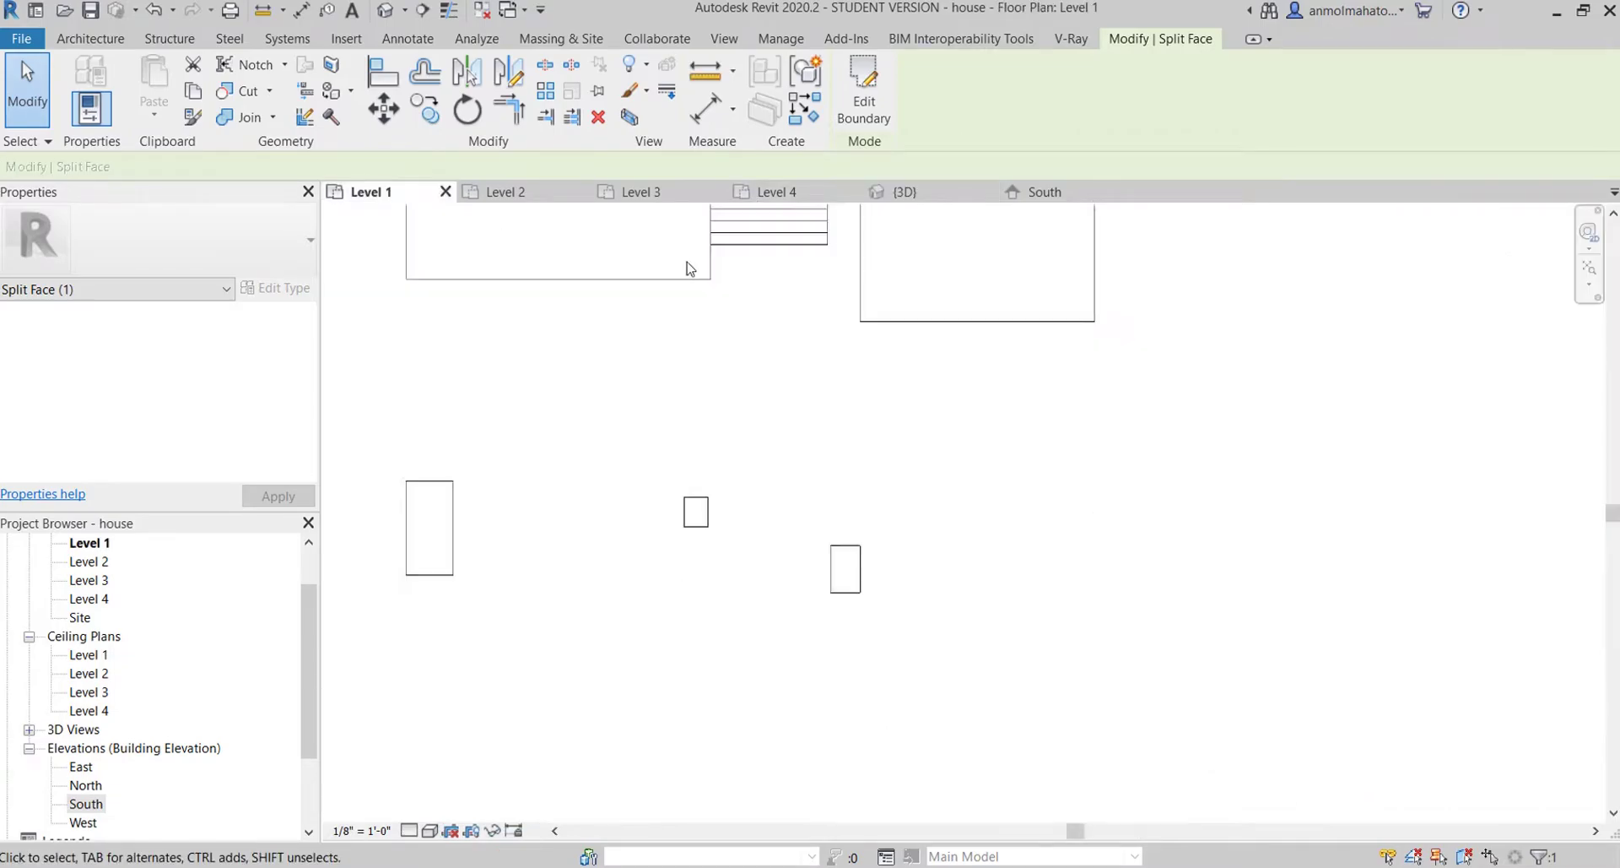
{"action": "scroll", "coordinate": [667, 236], "scroll_direction": "up", "scroll_amount": 5}
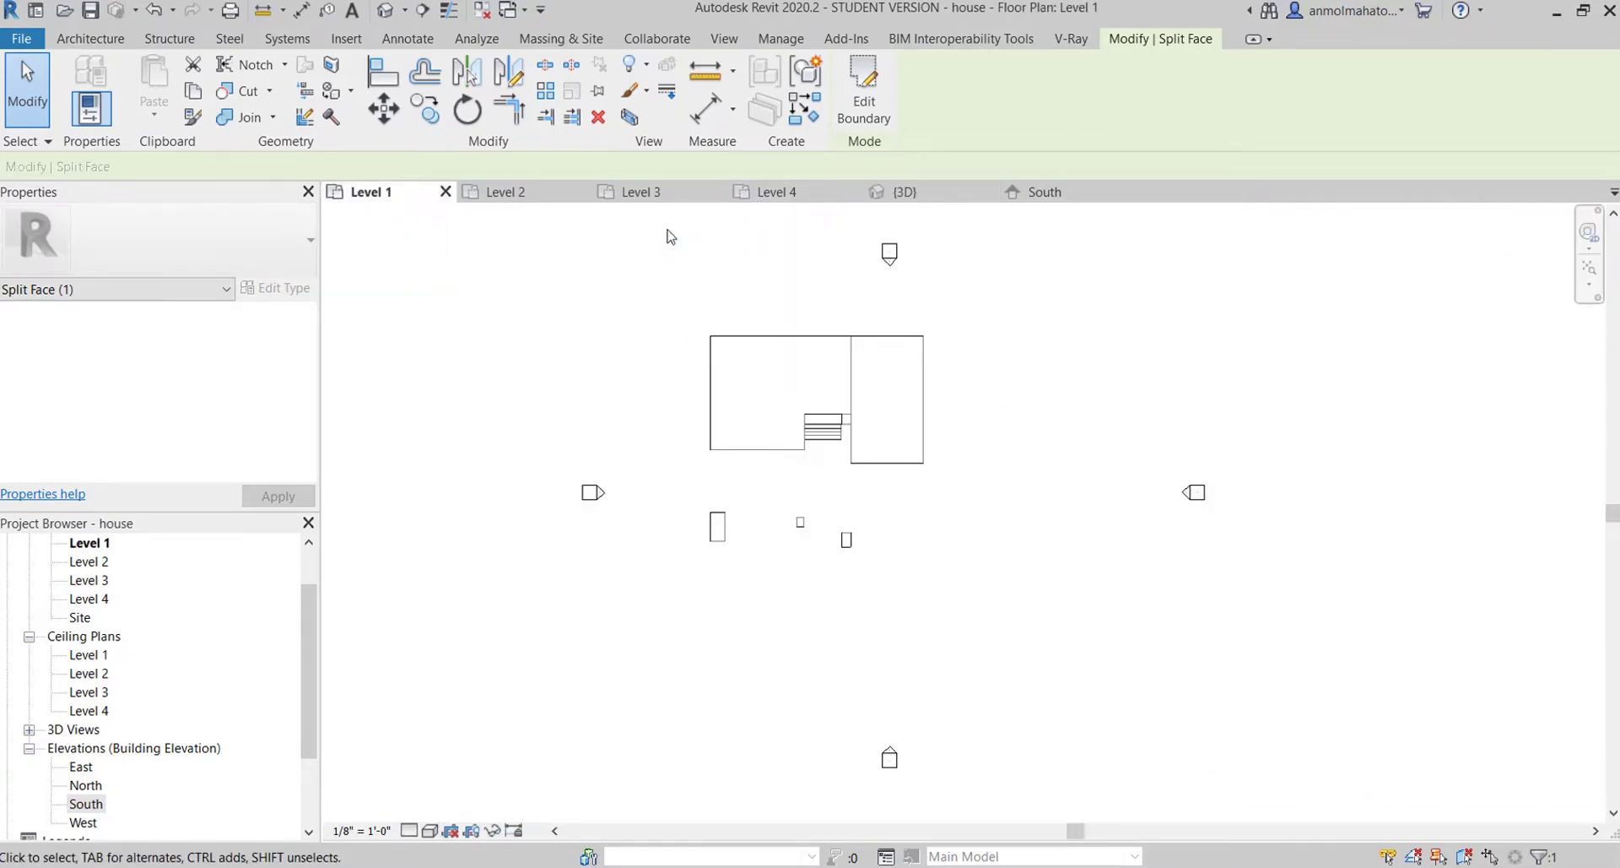
{"action": "left_click", "coordinate": [90, 38]}
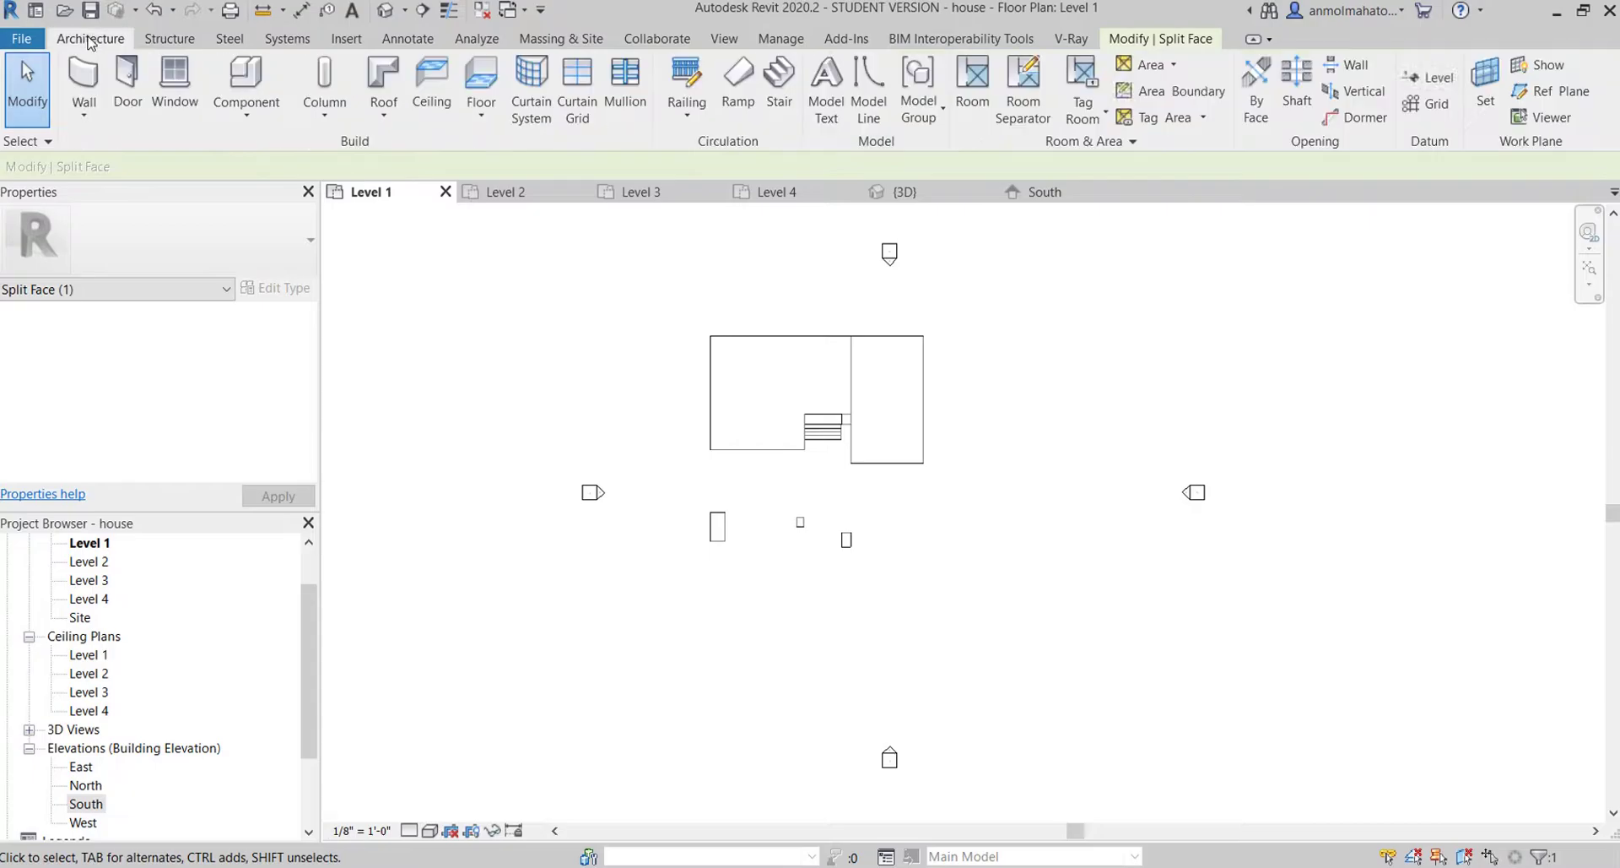
{"action": "left_click", "coordinate": [482, 71]}
{"action": "scroll", "coordinate": [623, 432], "scroll_direction": "down", "scroll_amount": 4}
{"action": "scroll", "coordinate": [487, 369], "scroll_direction": "up", "scroll_amount": 2}
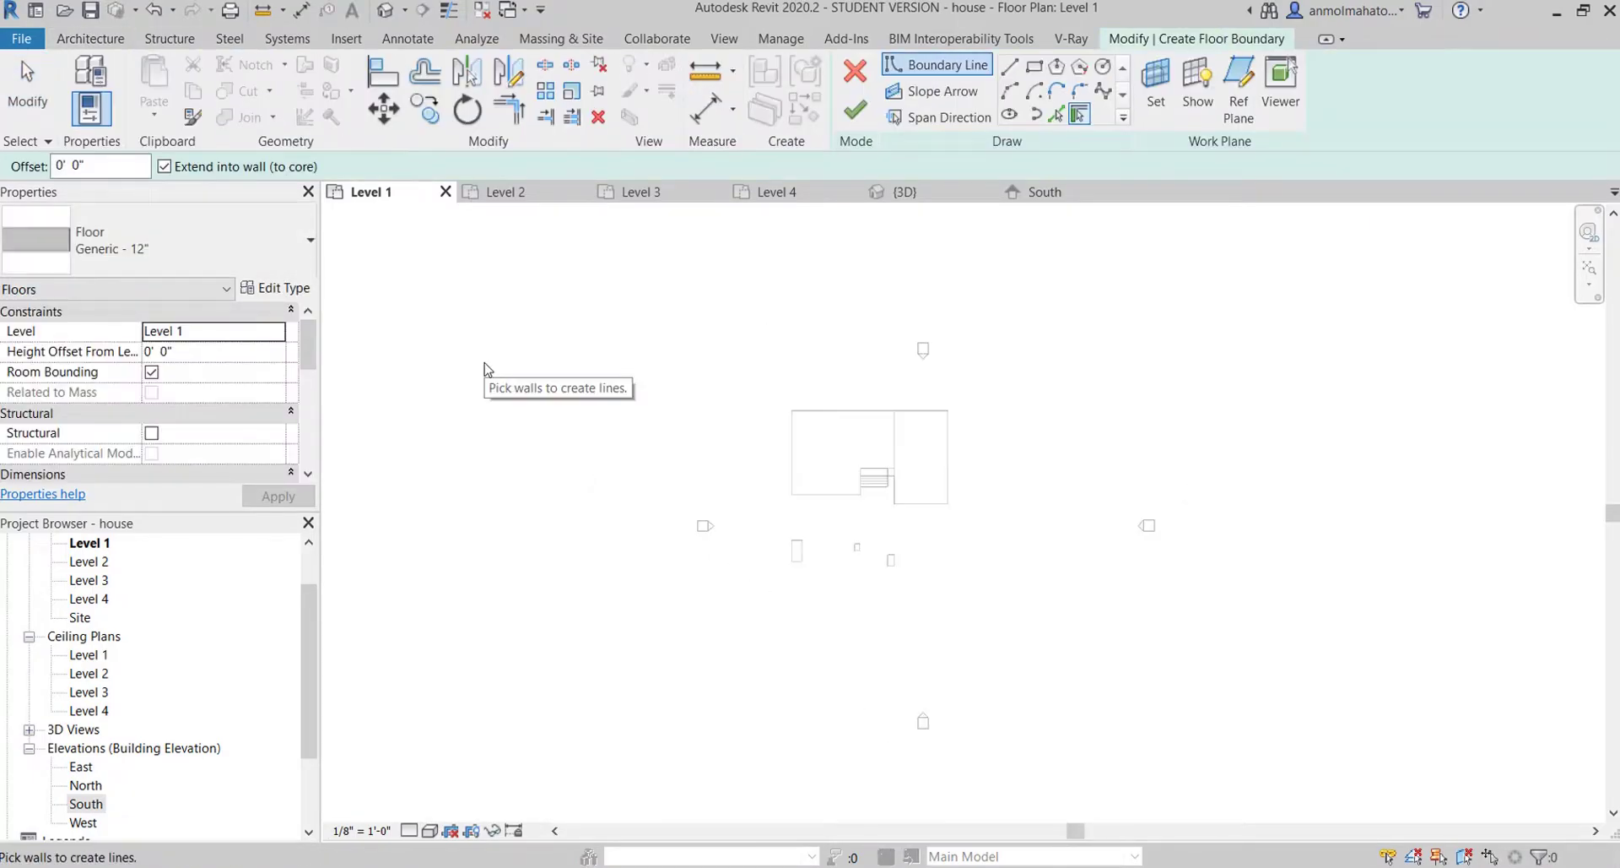
{"action": "left_click", "coordinate": [1036, 71]}
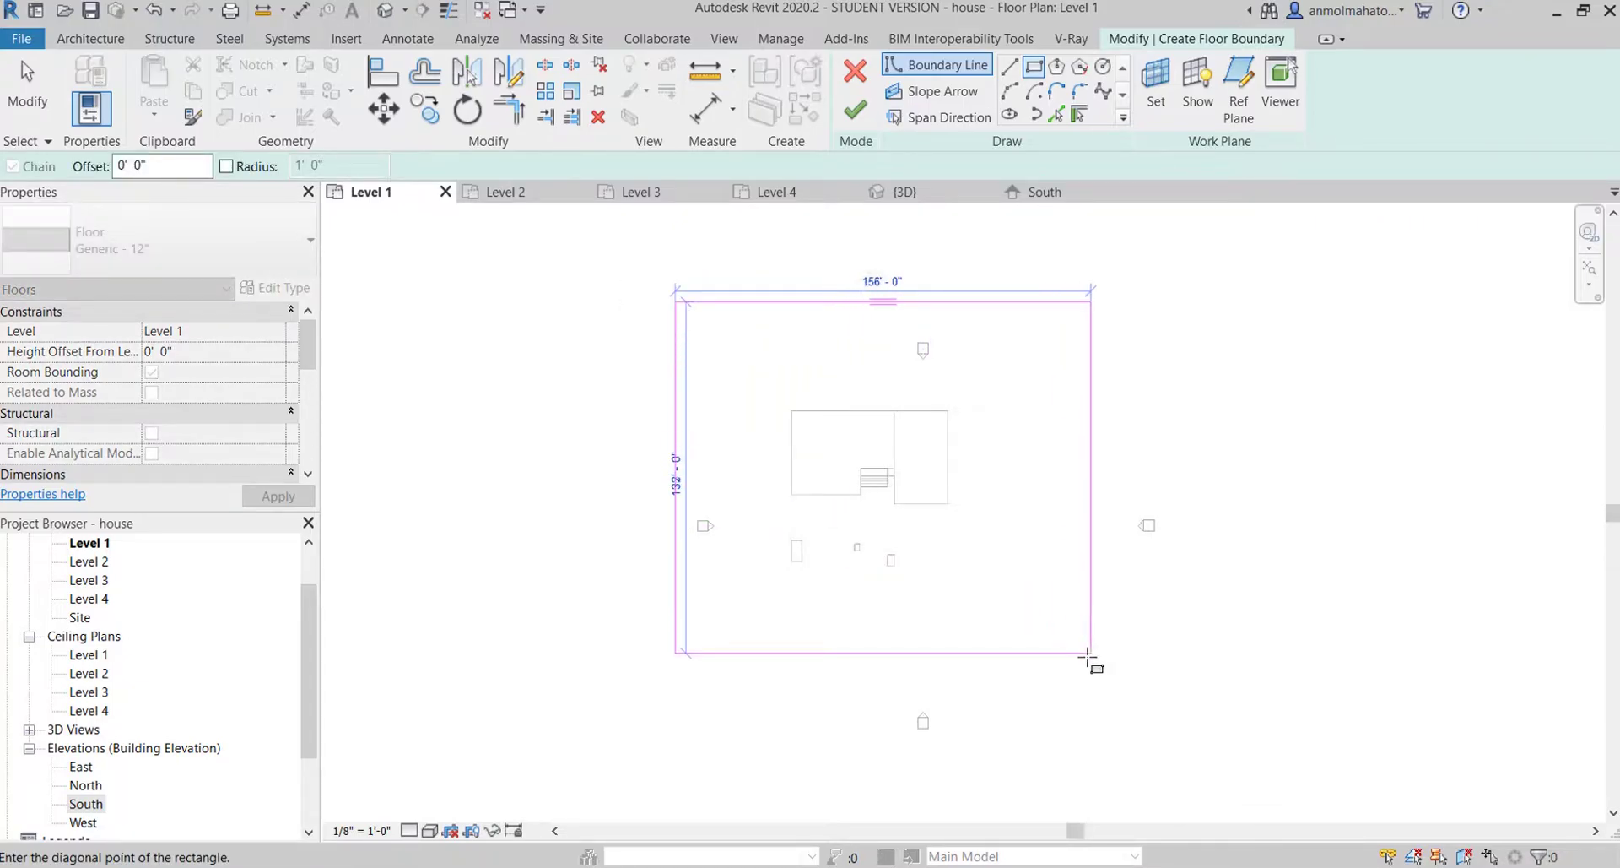
{"action": "left_click", "coordinate": [1090, 664]}
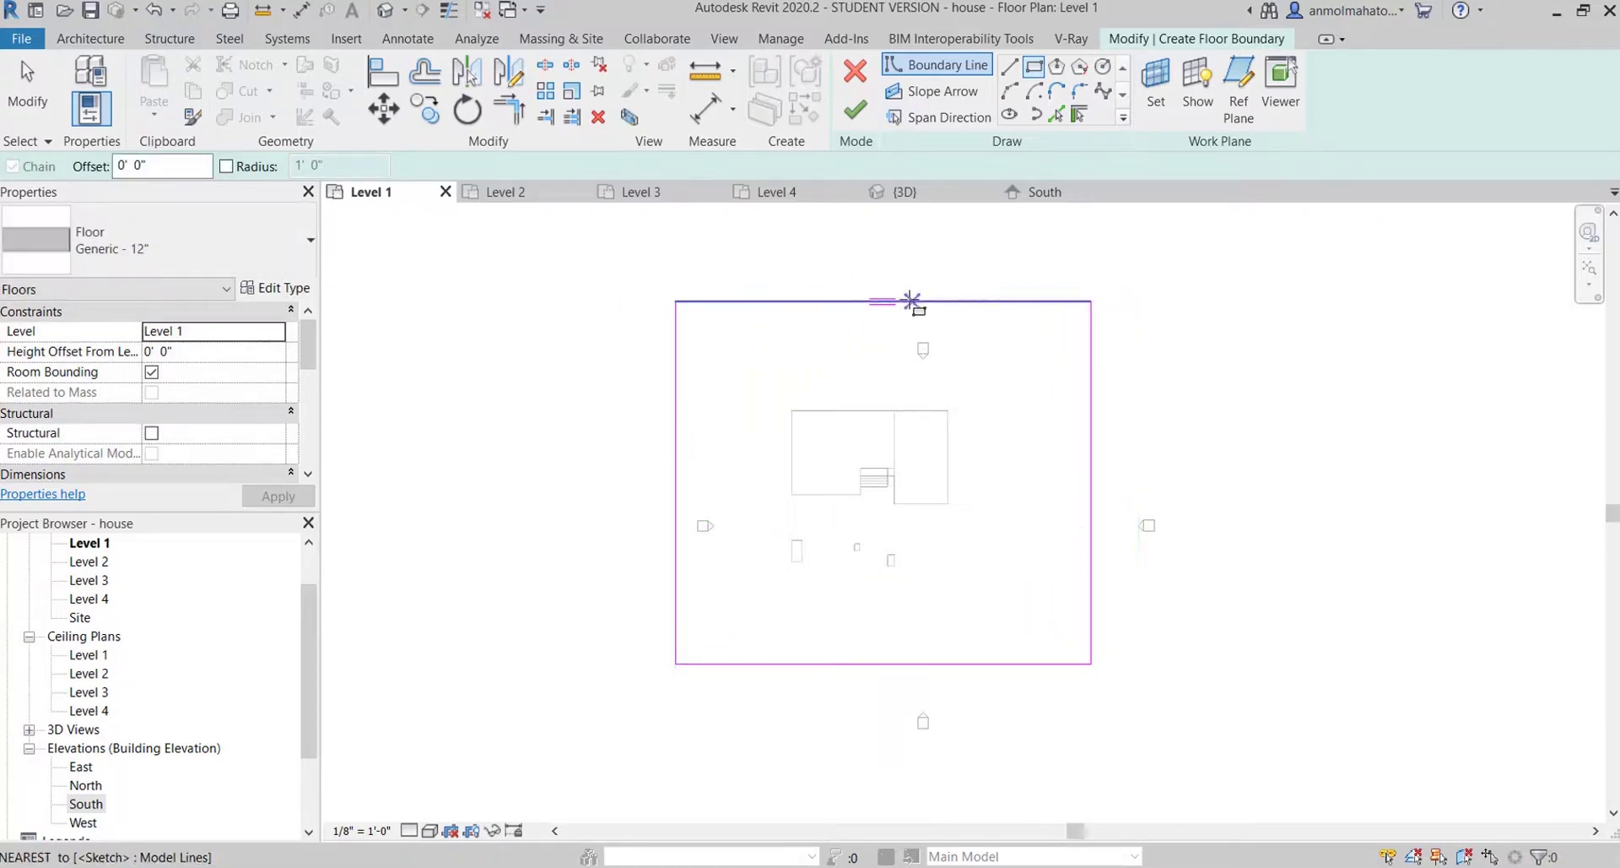
{"action": "left_click", "coordinate": [854, 105]}
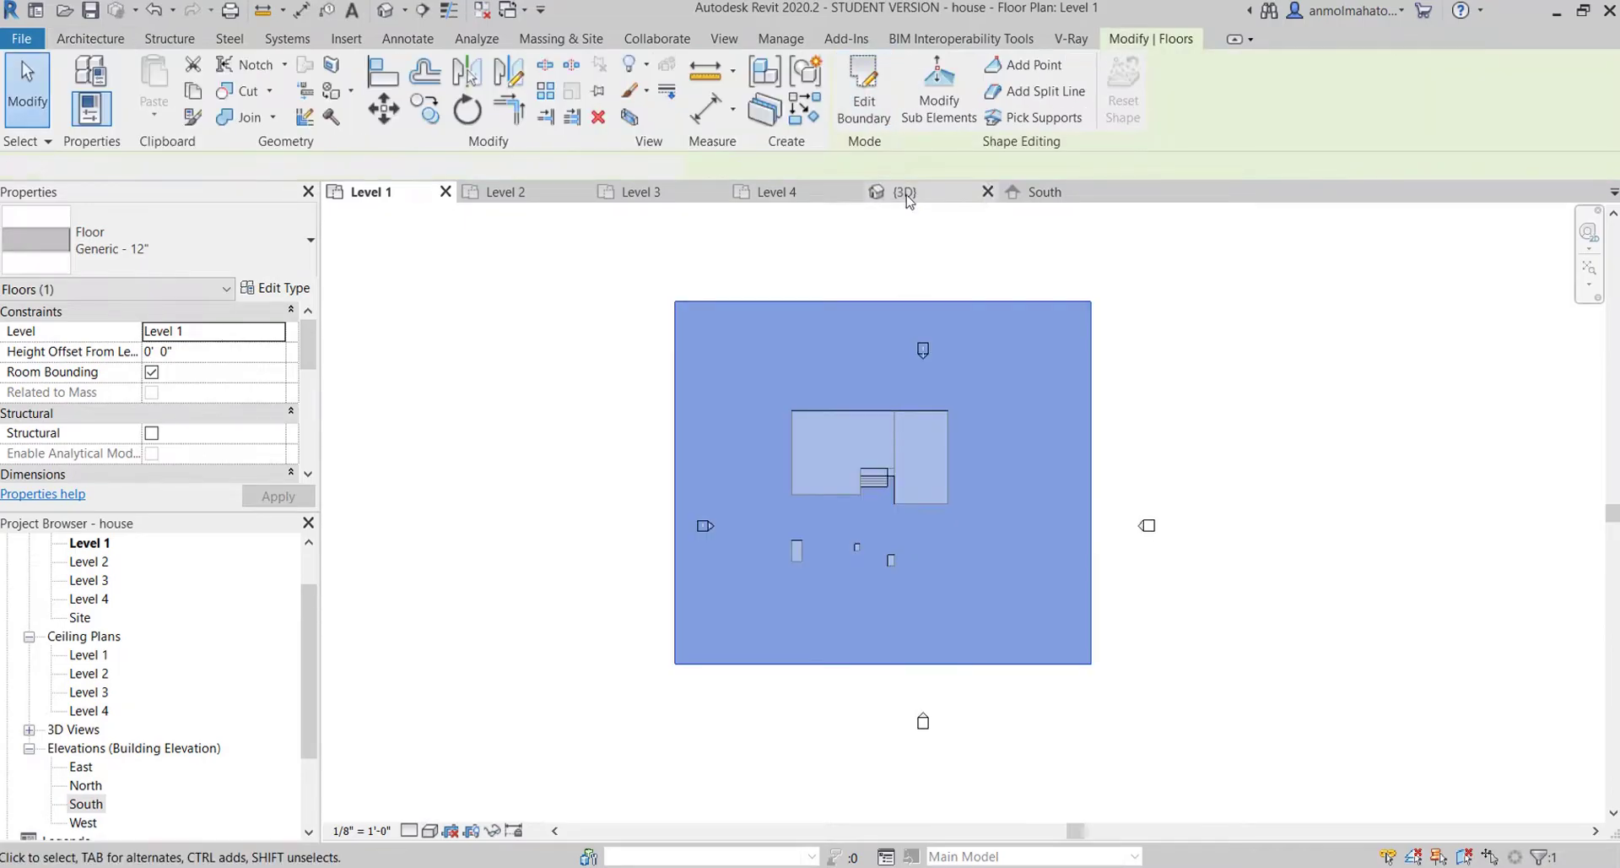
{"action": "left_click", "coordinate": [909, 199]}
{"action": "scroll", "coordinate": [1462, 812], "scroll_direction": "down", "scroll_amount": 2}
- Place Generic - 8" walls by face on the gabled front and long mass faces
{"action": "scroll", "coordinate": [1463, 812], "scroll_direction": "up", "scroll_amount": 2}
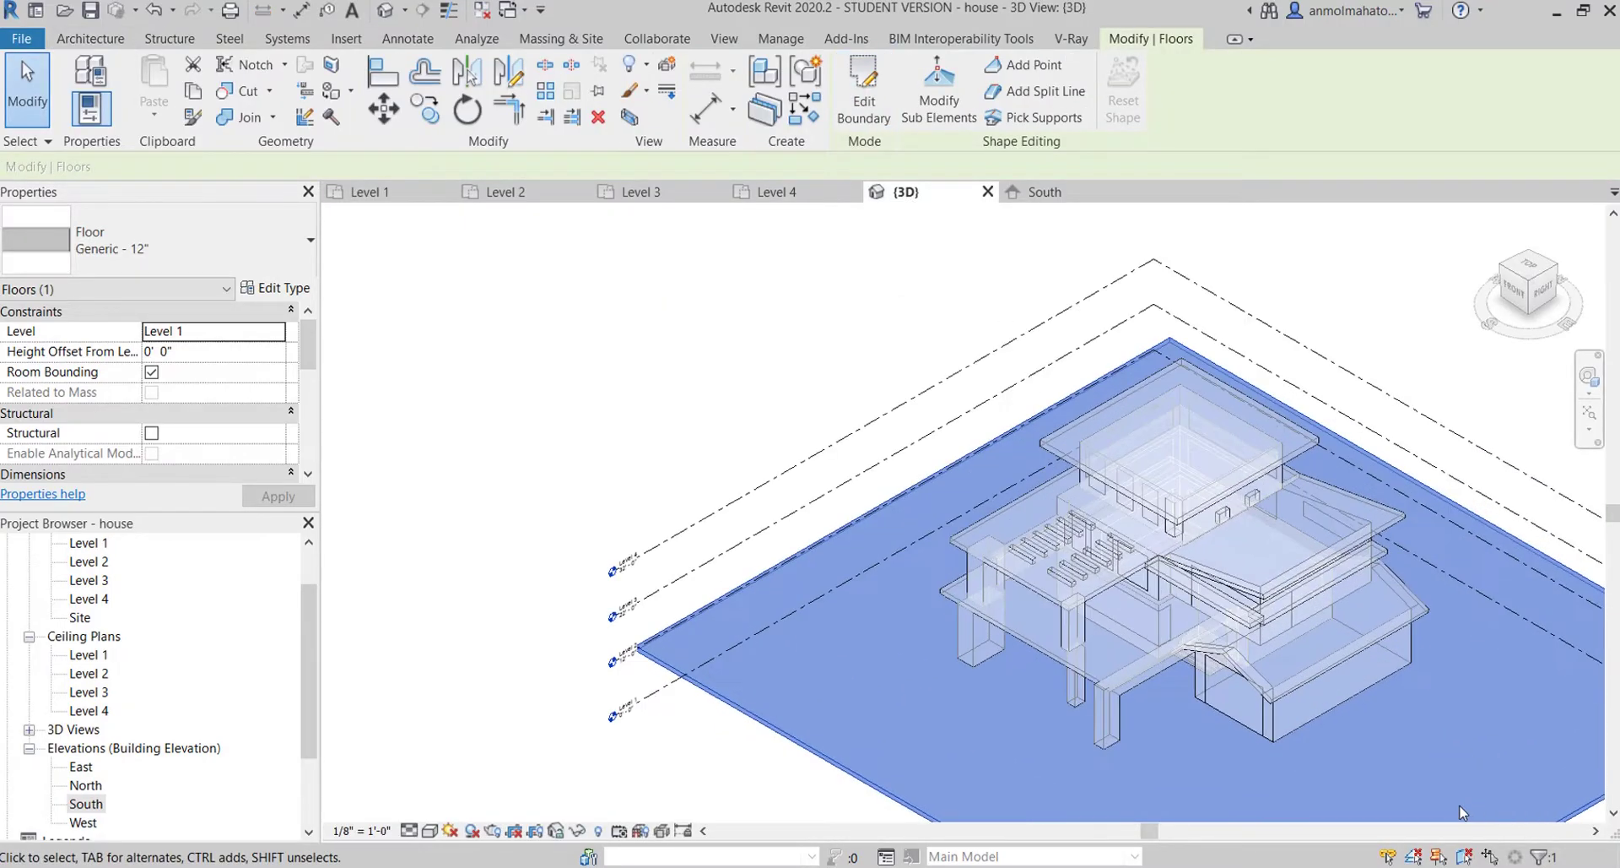
{"action": "key", "text": "Escape"}
{"action": "scroll", "coordinate": [1350, 759], "scroll_direction": "up", "scroll_amount": 3}
{"action": "scroll", "coordinate": [1291, 742], "scroll_direction": "up", "scroll_amount": 2}
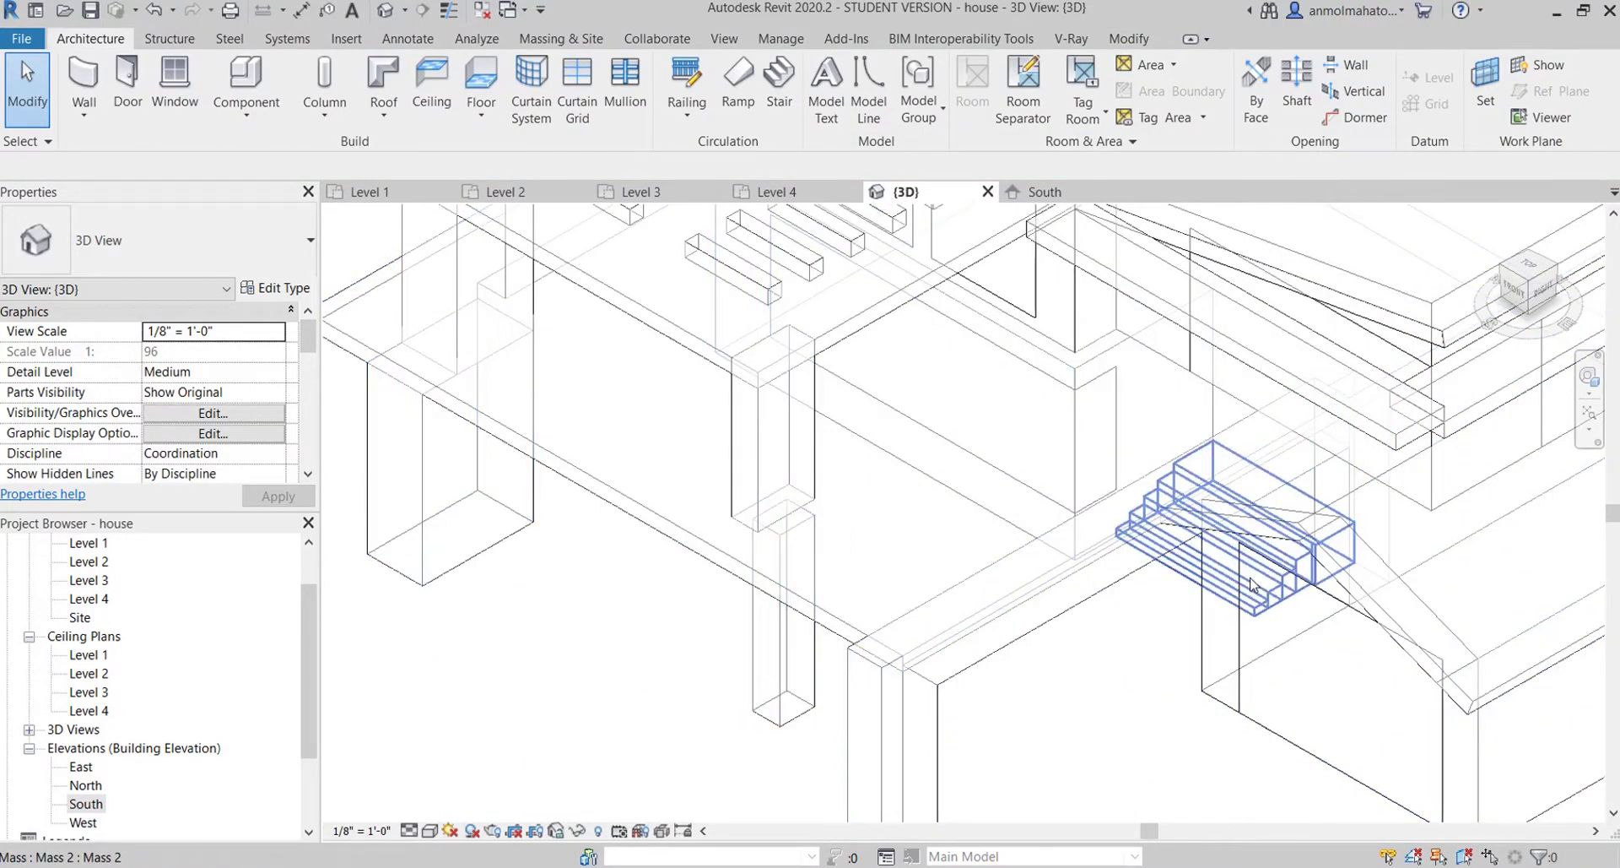
{"action": "scroll", "coordinate": [1281, 741], "scroll_direction": "up", "scroll_amount": 2}
{"action": "scroll", "coordinate": [1282, 741], "scroll_direction": "down", "scroll_amount": 5}
{"action": "scroll", "coordinate": [1178, 784], "scroll_direction": "down", "scroll_amount": 3}
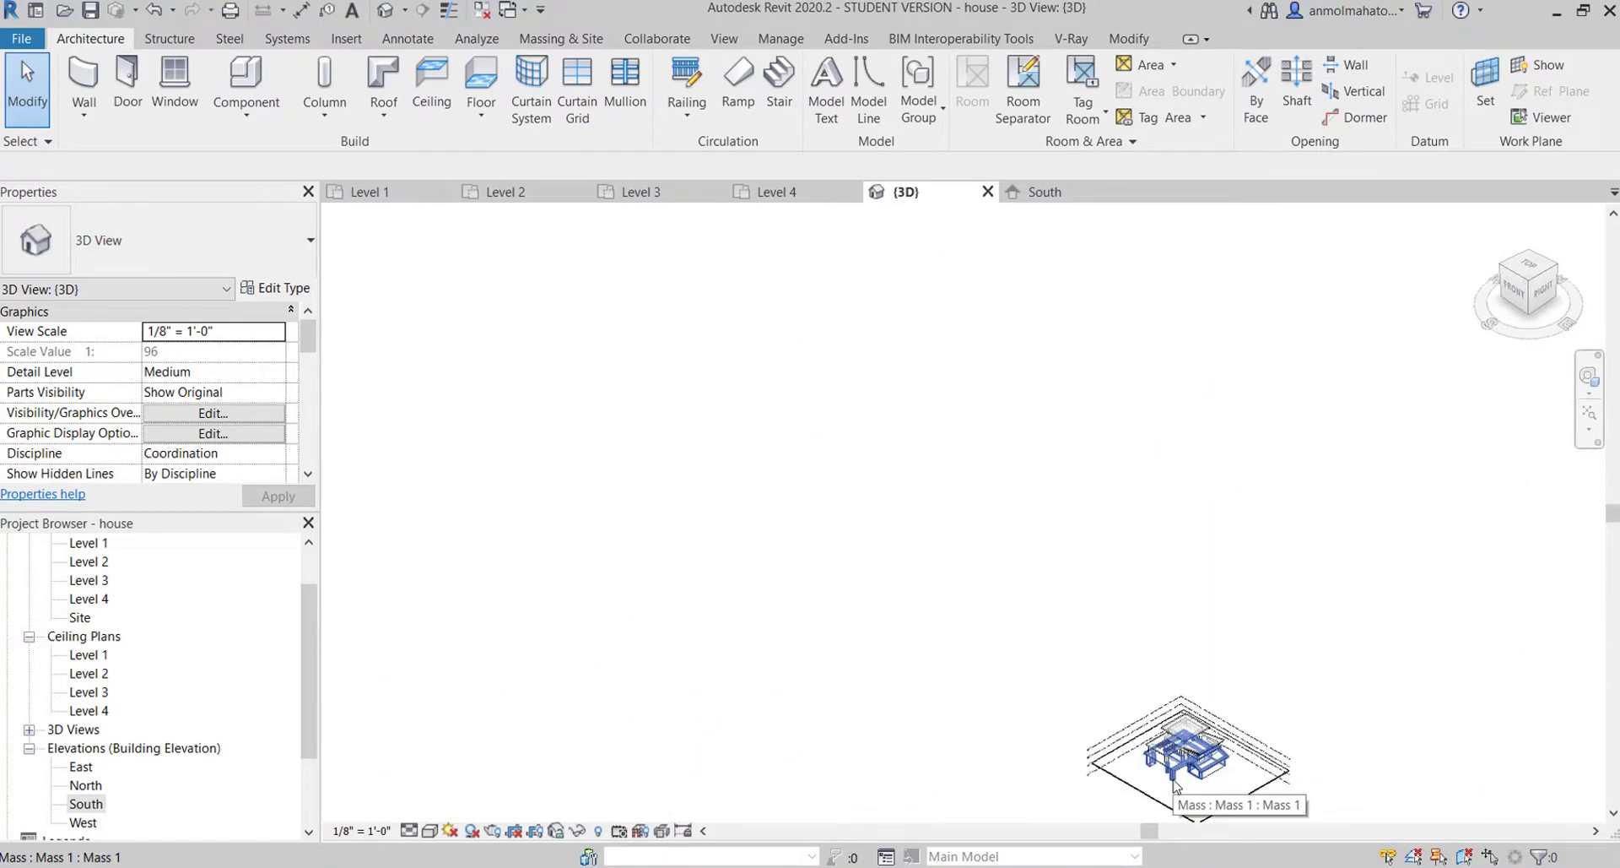
{"action": "scroll", "coordinate": [1178, 743], "scroll_direction": "up", "scroll_amount": 2}
{"action": "scroll", "coordinate": [1179, 642], "scroll_direction": "up", "scroll_amount": 2}
{"action": "scroll", "coordinate": [1178, 623], "scroll_direction": "up", "scroll_amount": 2}
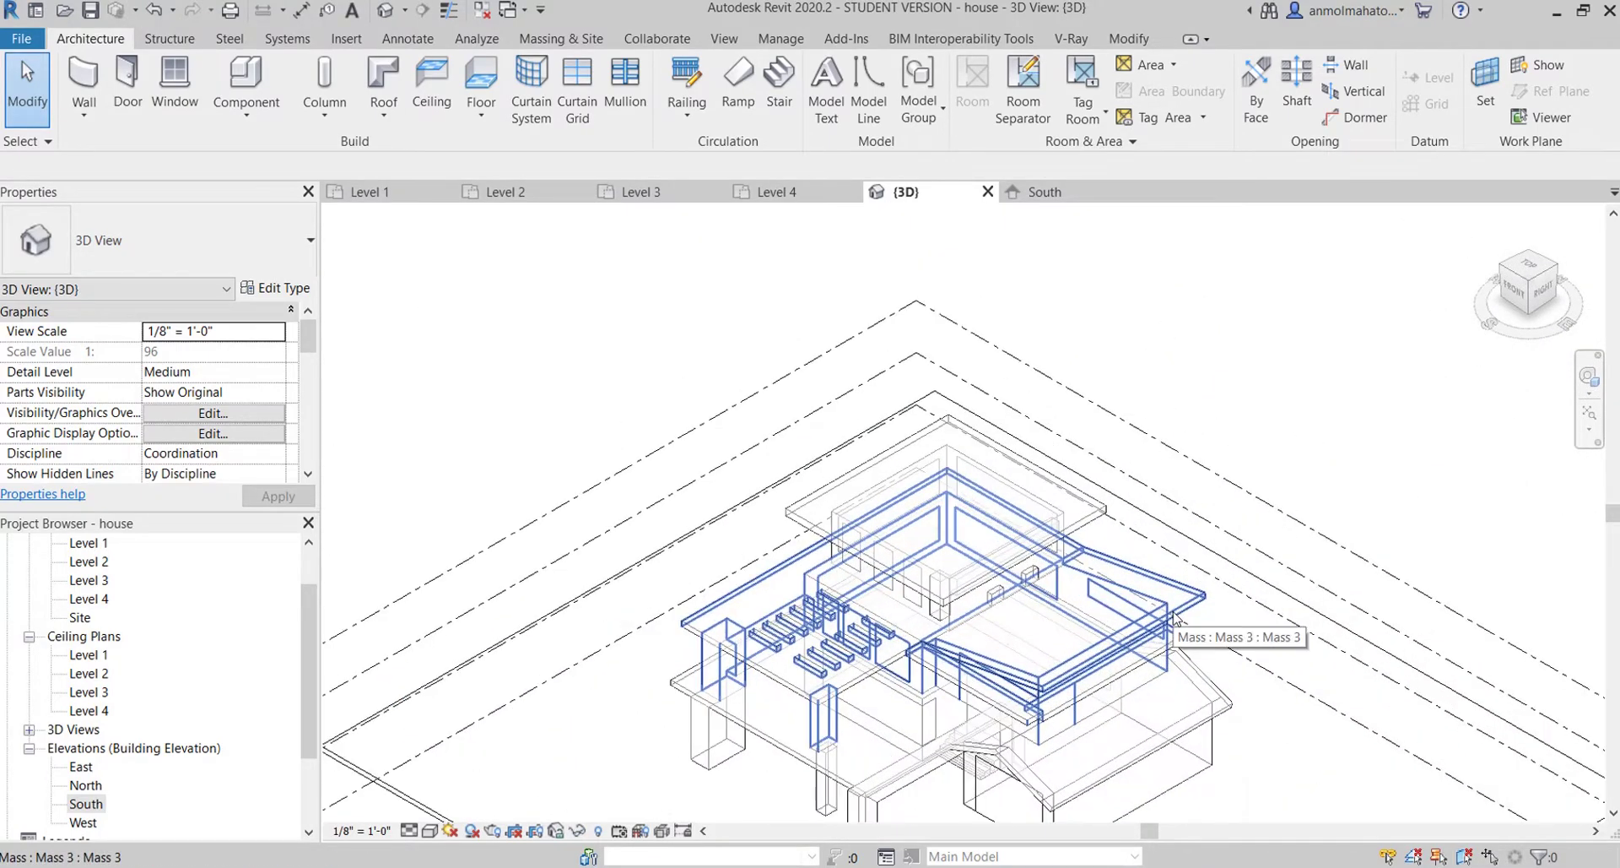
{"action": "scroll", "coordinate": [1078, 659], "scroll_direction": "down", "scroll_amount": 2}
{"action": "scroll", "coordinate": [1013, 700], "scroll_direction": "down", "scroll_amount": 2}
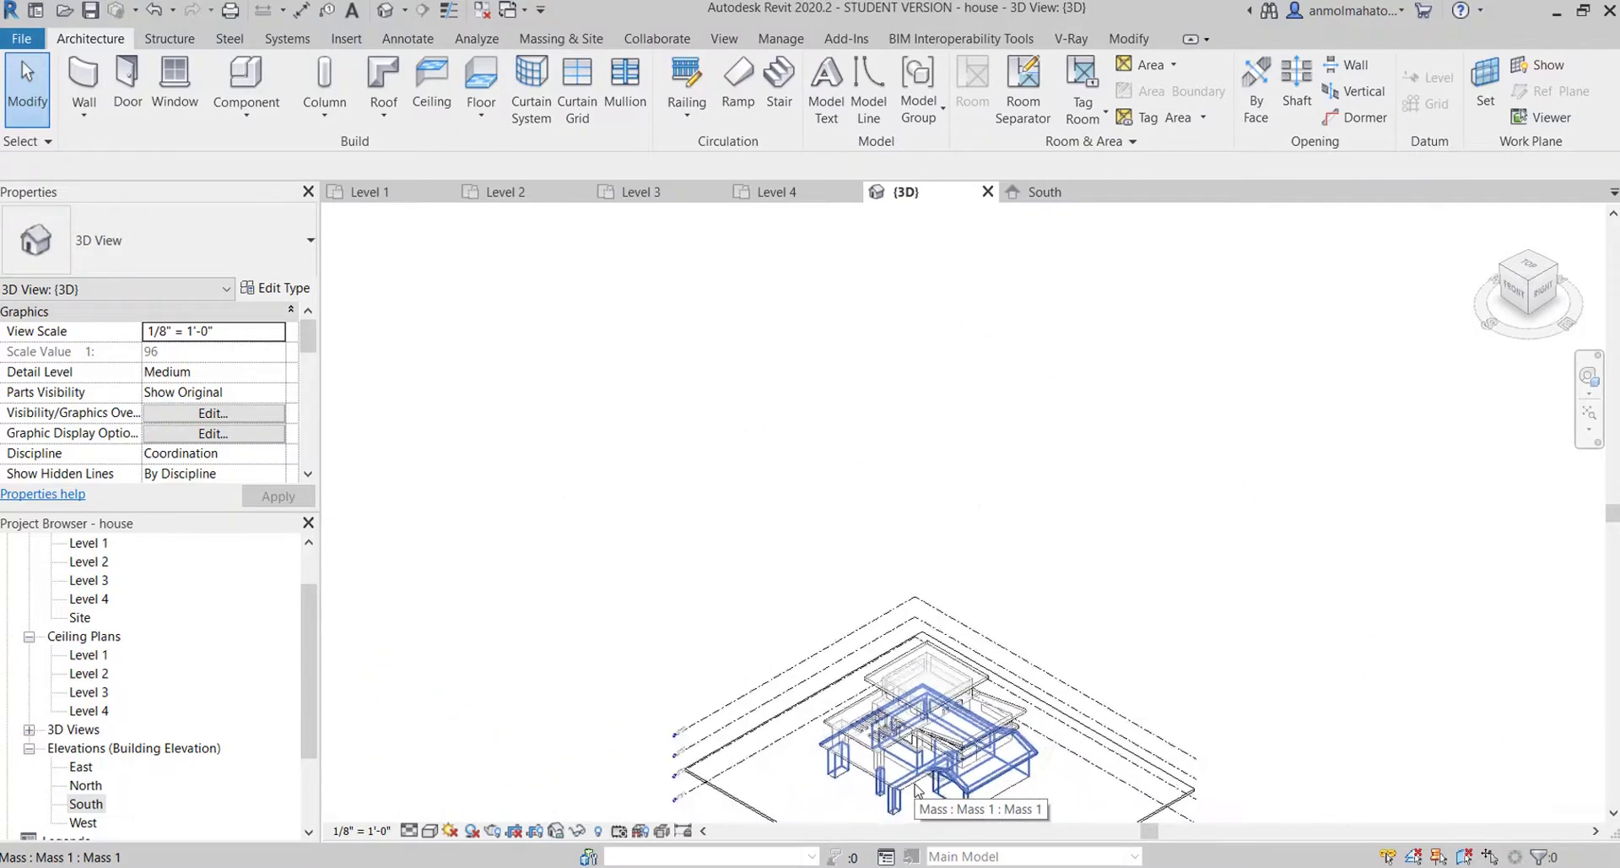
{"action": "scroll", "coordinate": [963, 743], "scroll_direction": "down", "scroll_amount": 1}
{"action": "scroll", "coordinate": [931, 795], "scroll_direction": "down", "scroll_amount": 1}
{"action": "scroll", "coordinate": [930, 795], "scroll_direction": "up", "scroll_amount": 2}
{"action": "scroll", "coordinate": [945, 776], "scroll_direction": "up", "scroll_amount": 3}
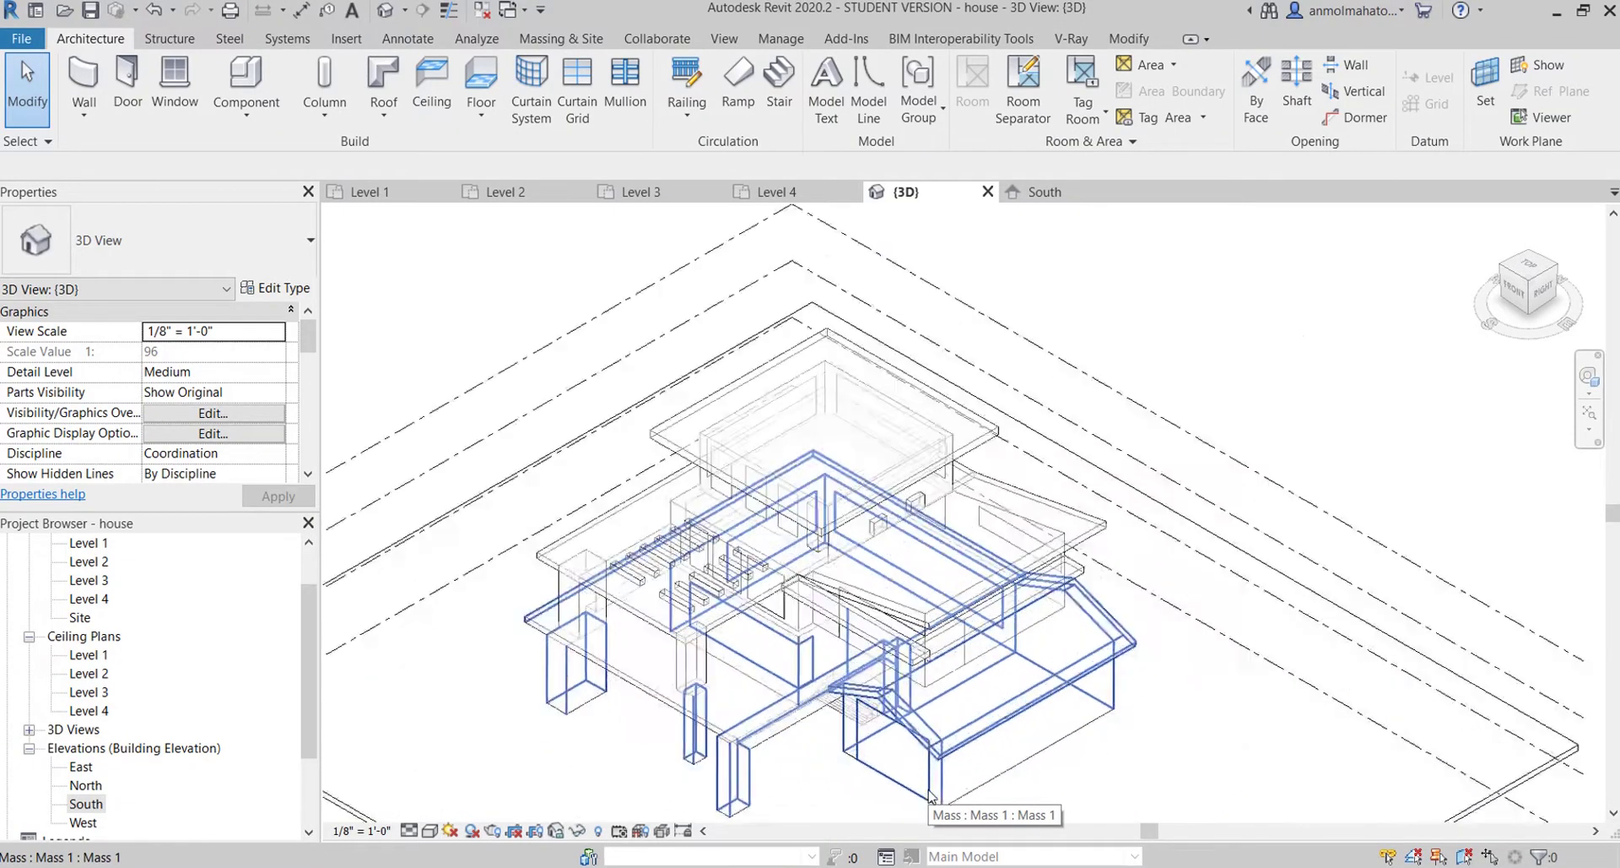
{"action": "scroll", "coordinate": [971, 751], "scroll_direction": "up", "scroll_amount": 2}
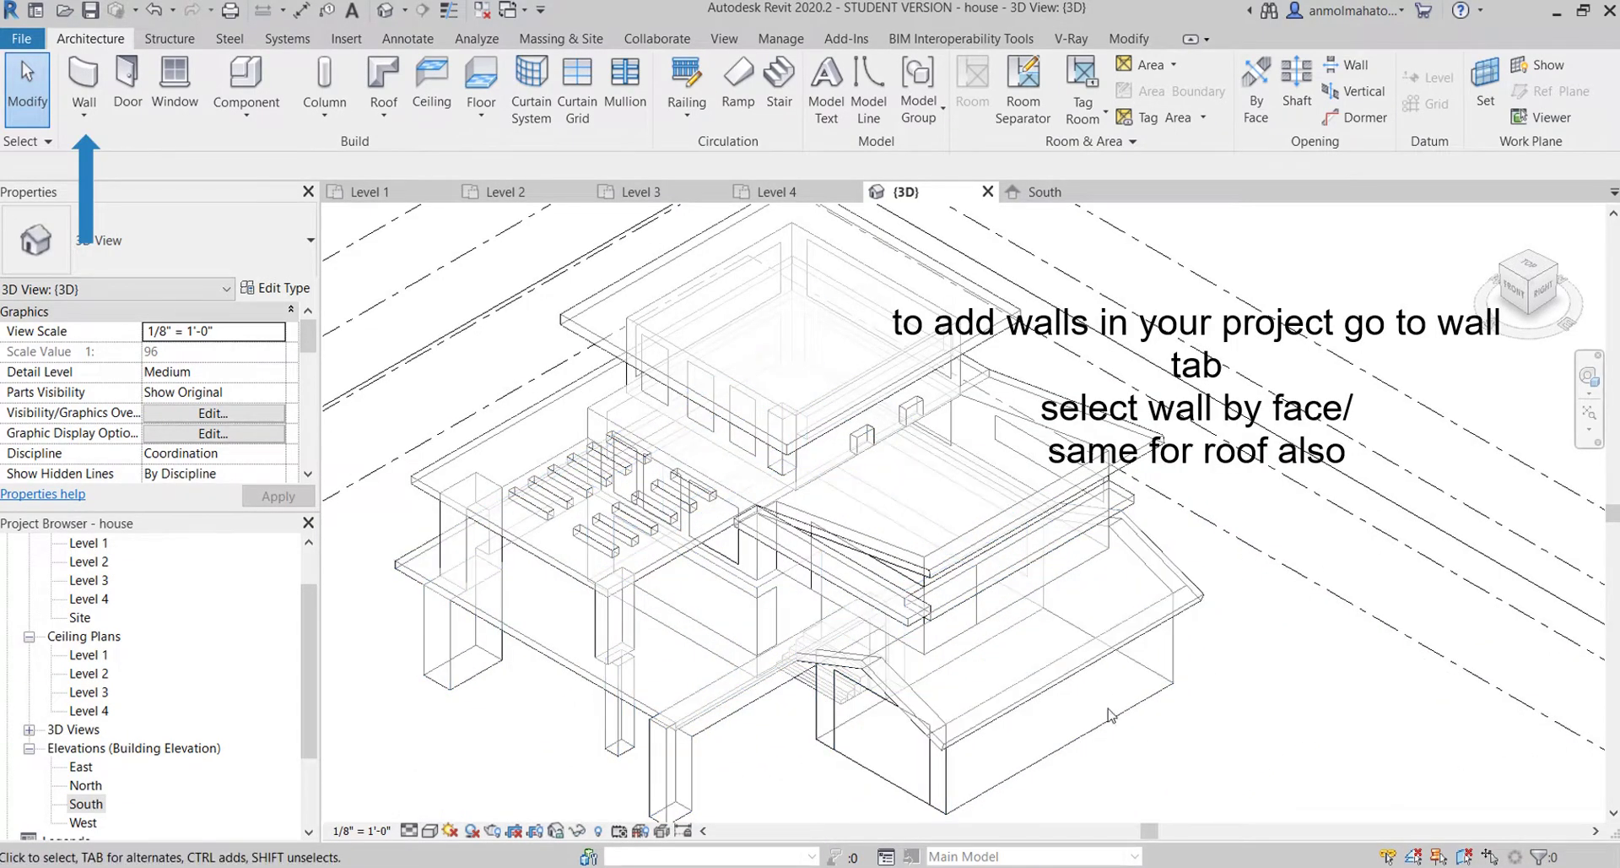
{"action": "left_click", "coordinate": [80, 119]}
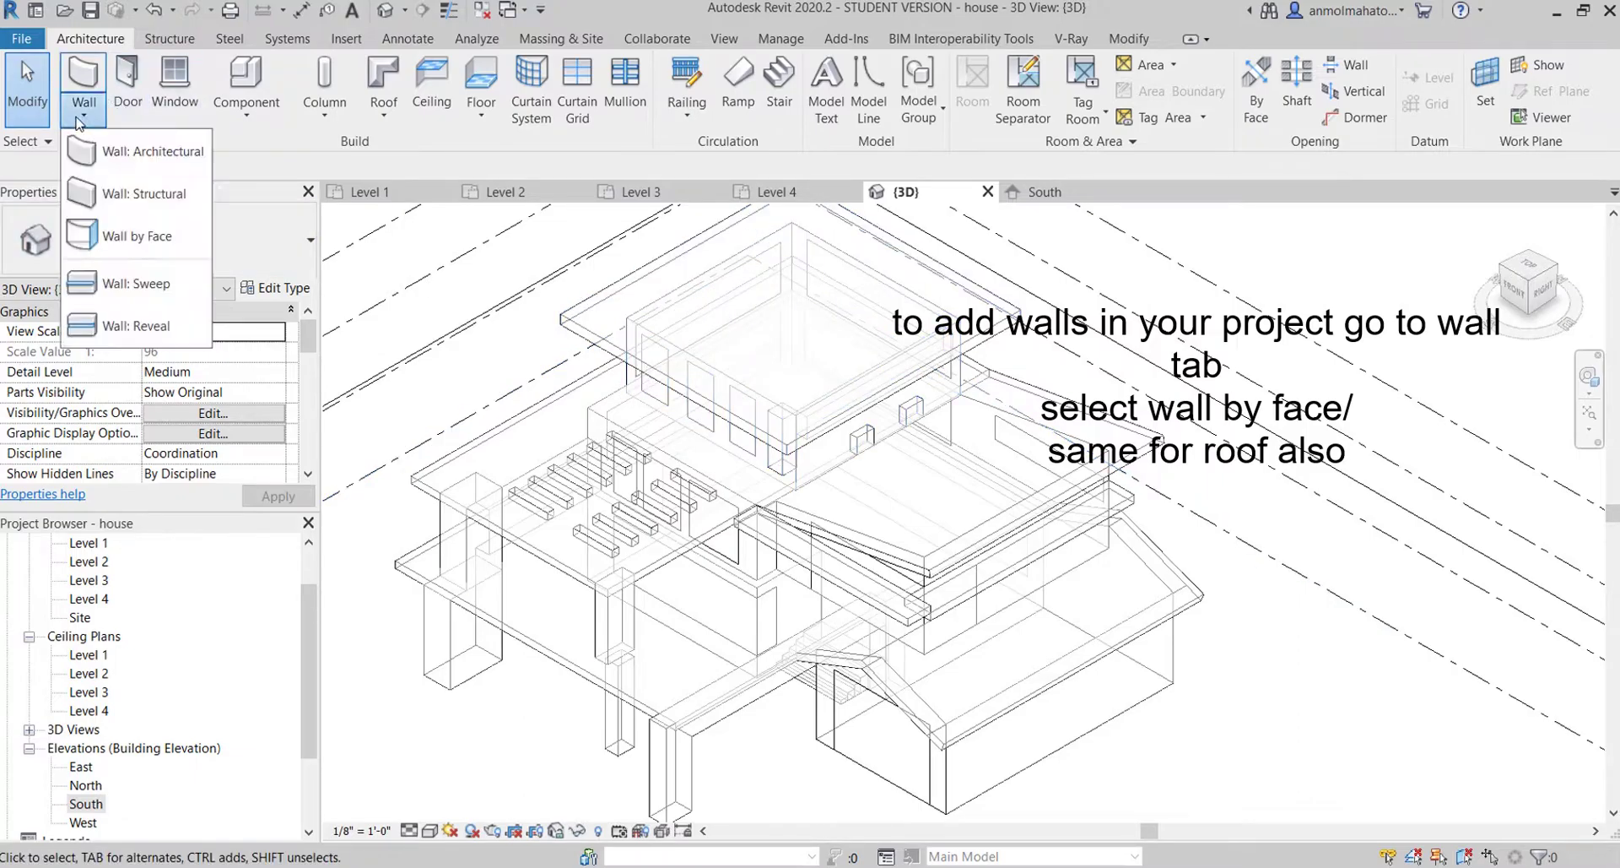
{"action": "left_click", "coordinate": [100, 228]}
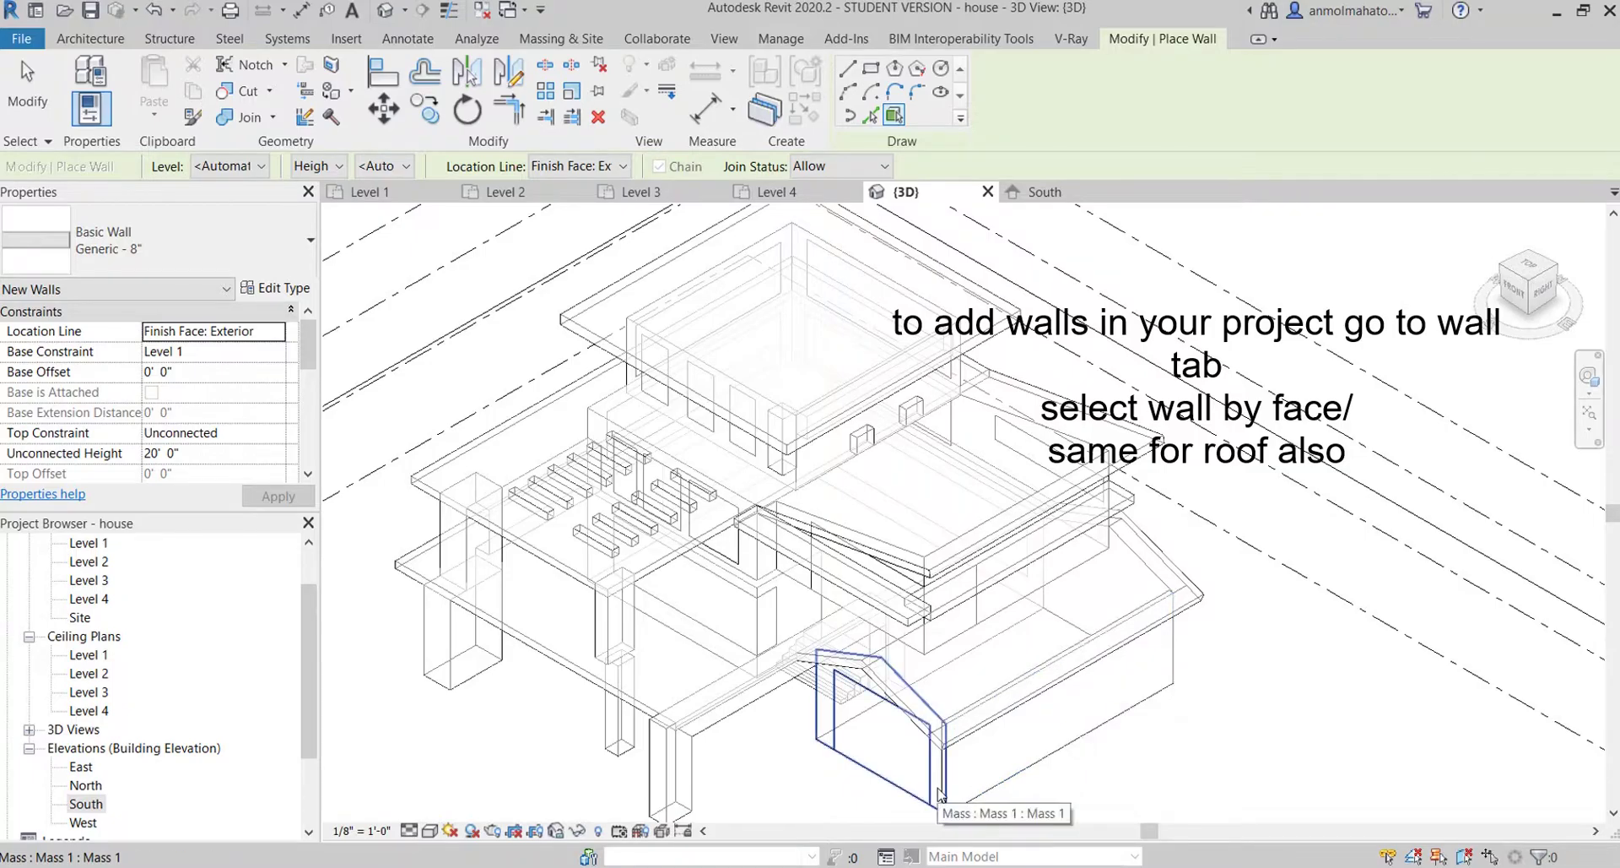
{"action": "left_click", "coordinate": [939, 793]}
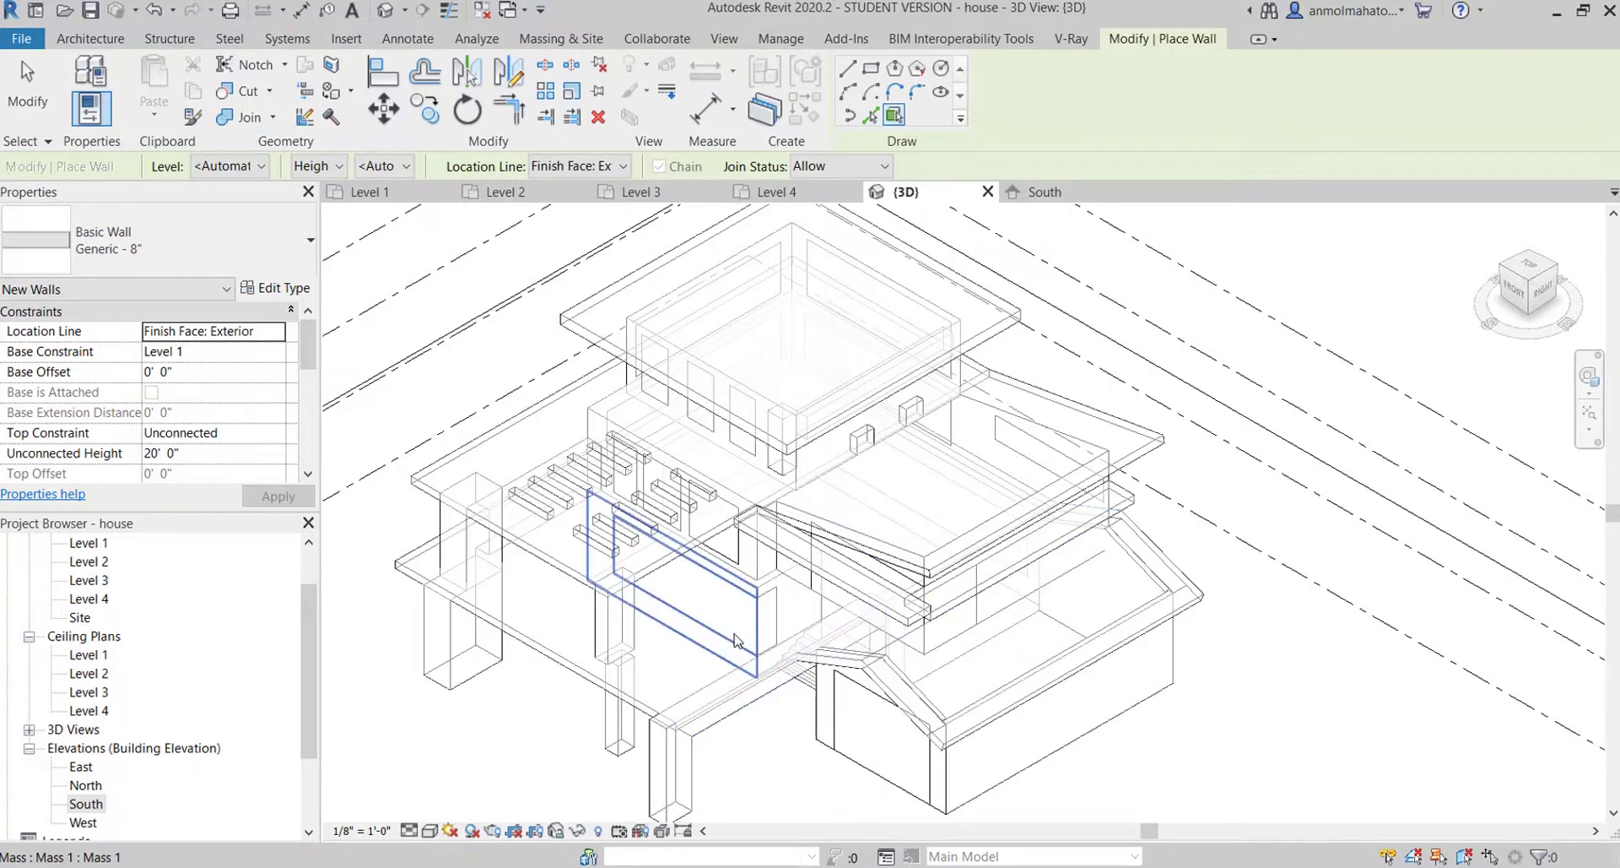
{"action": "scroll", "coordinate": [770, 639], "scroll_direction": "up", "scroll_amount": 4}
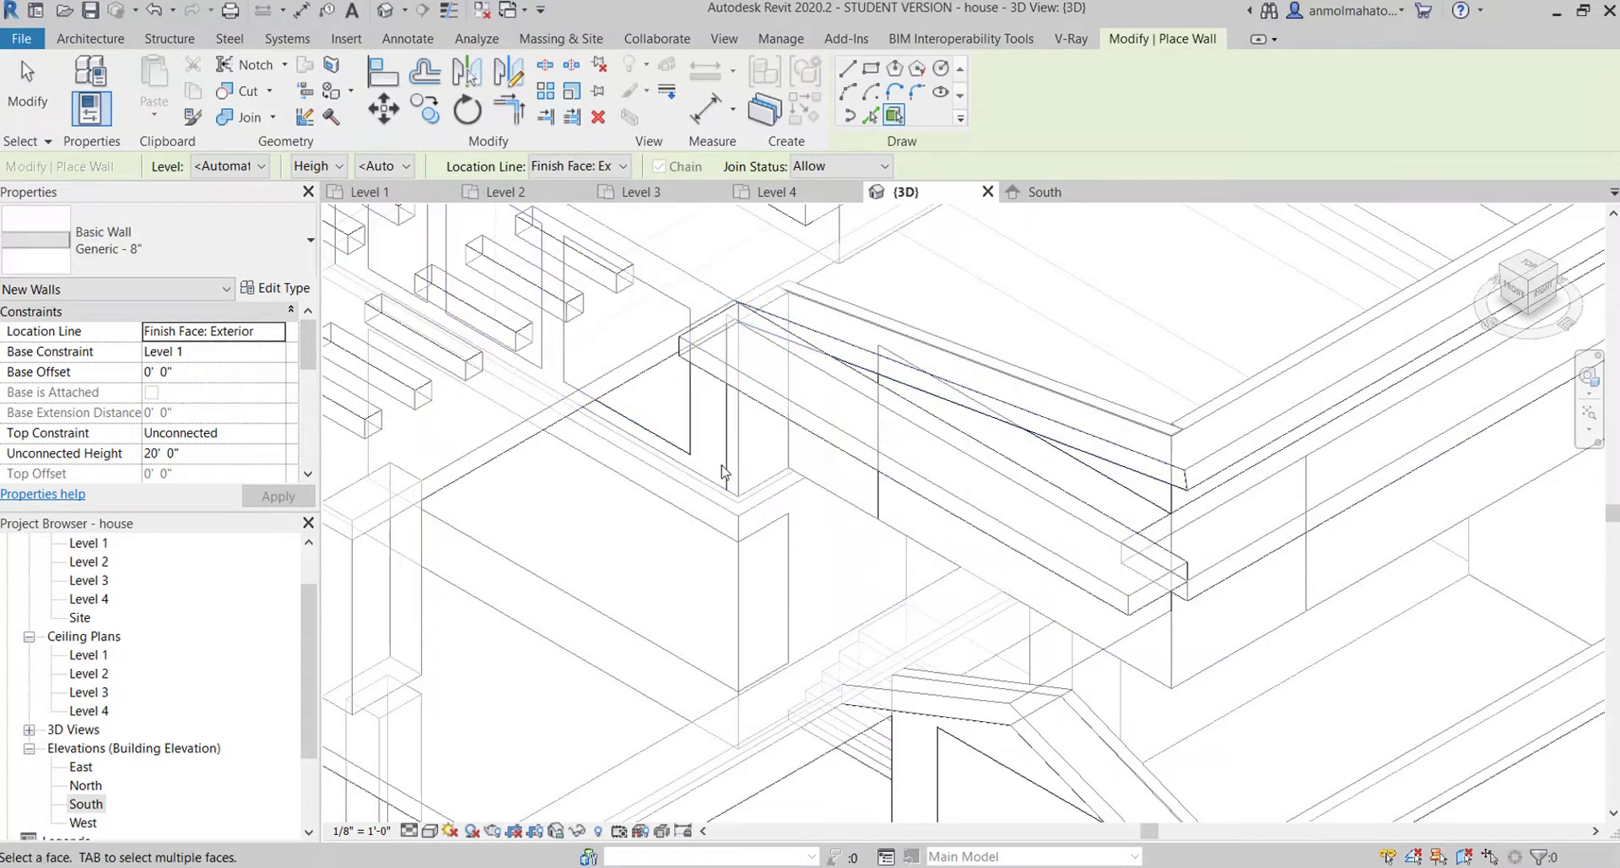
{"action": "left_click", "coordinate": [881, 505]}
- Place more walls by face on the upper and back mass faces
{"action": "scroll", "coordinate": [1185, 618], "scroll_direction": "down", "scroll_amount": 3}
{"action": "scroll", "coordinate": [1249, 633], "scroll_direction": "down", "scroll_amount": 5}
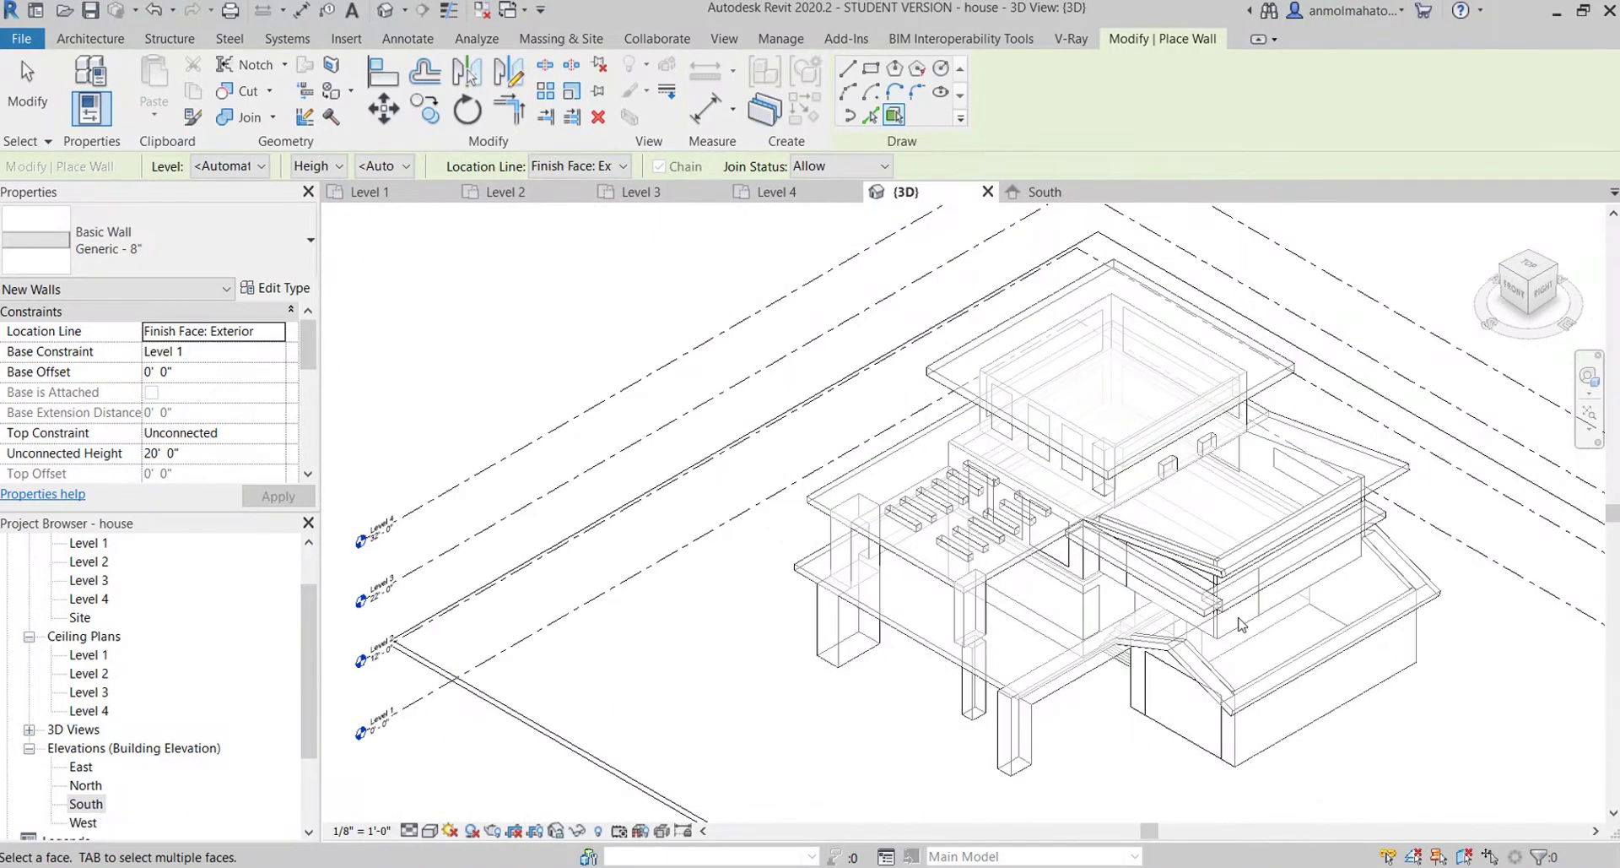
{"action": "left_click", "coordinate": [1555, 268]}
{"action": "scroll", "coordinate": [1156, 517], "scroll_direction": "up", "scroll_amount": 4}
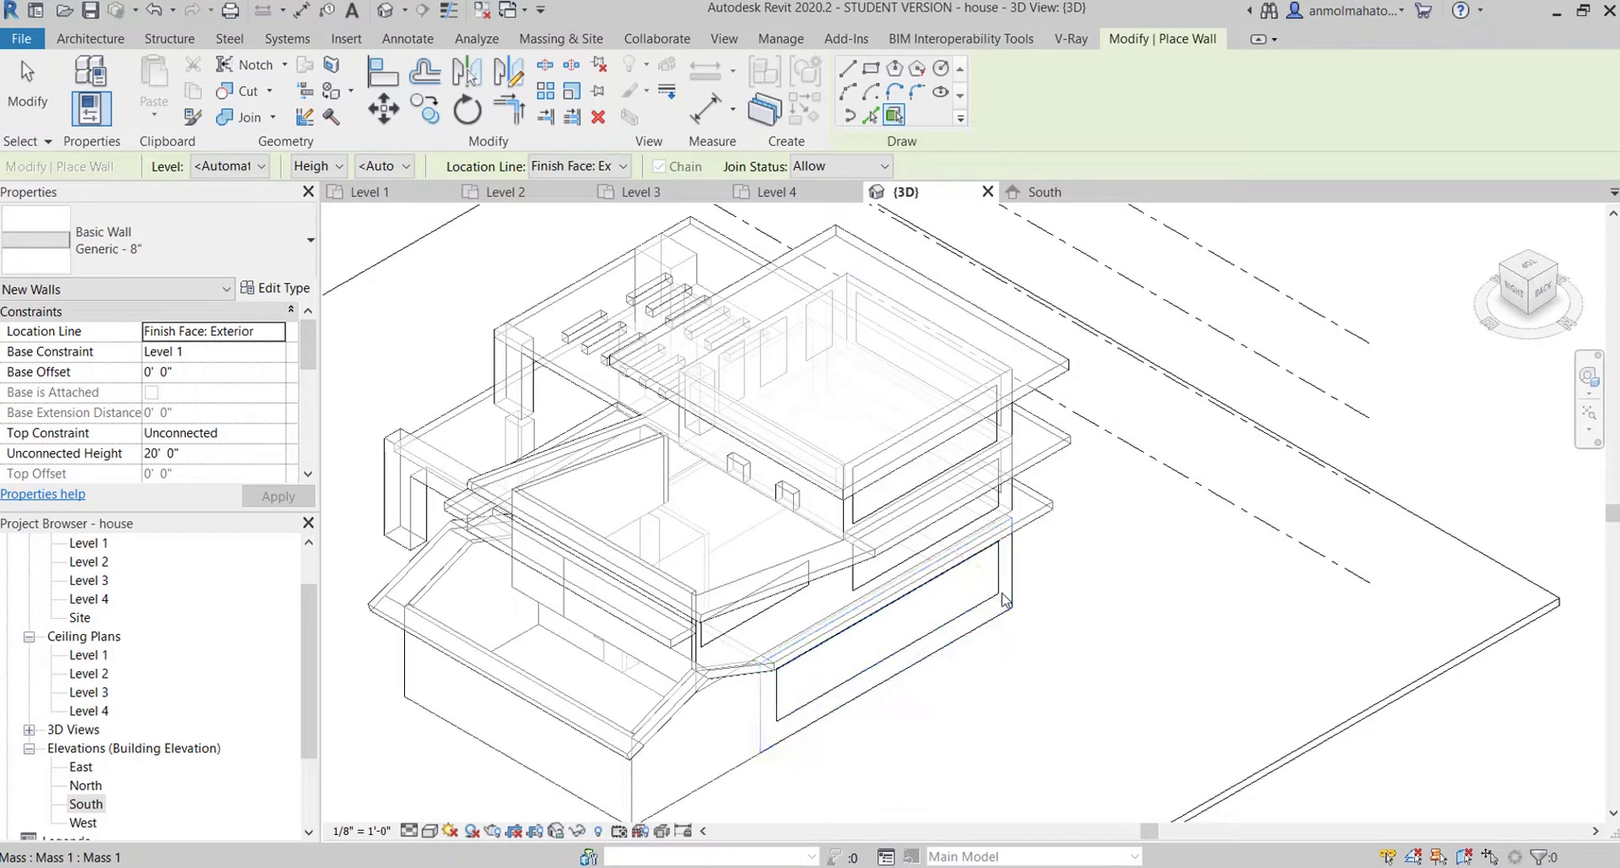
{"action": "left_click", "coordinate": [1002, 519]}
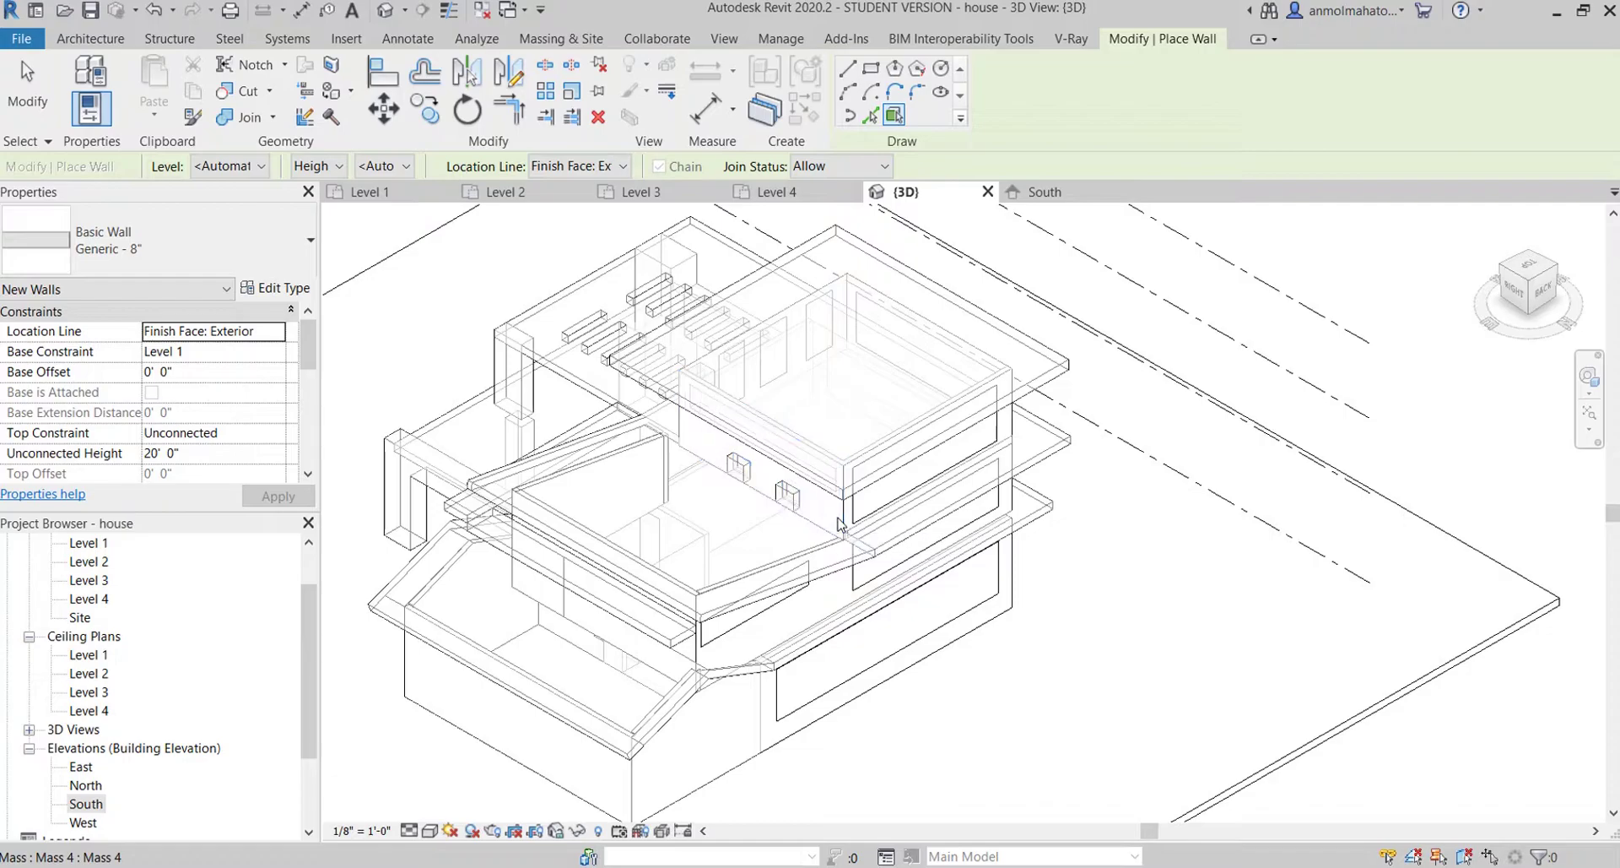
{"action": "left_click", "coordinate": [699, 658]}
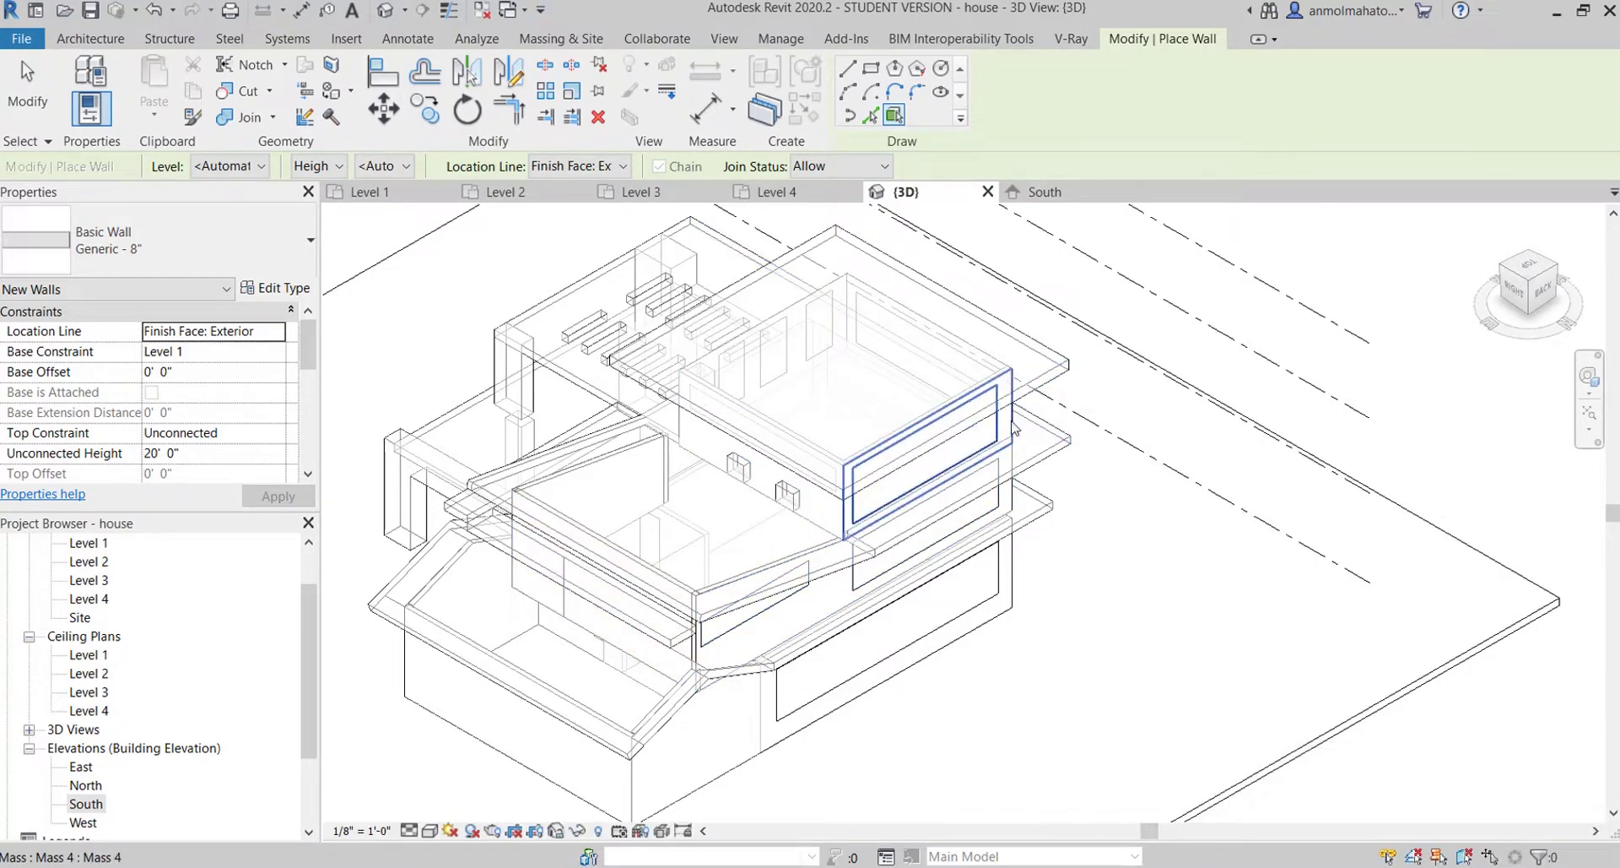
{"action": "left_click", "coordinate": [1560, 281]}
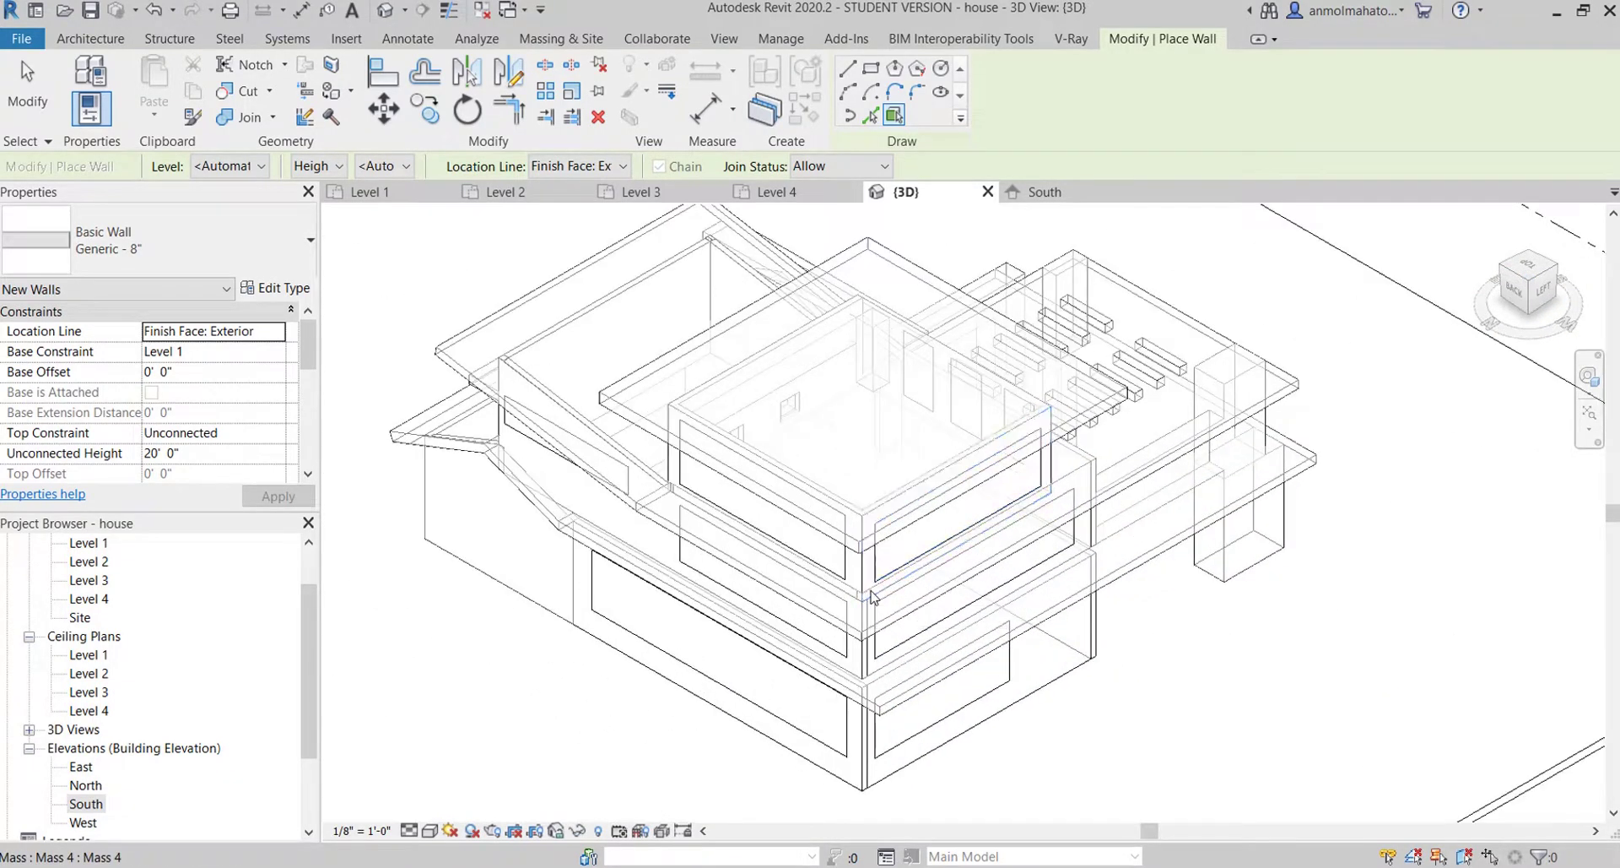
{"action": "left_click", "coordinate": [873, 601]}
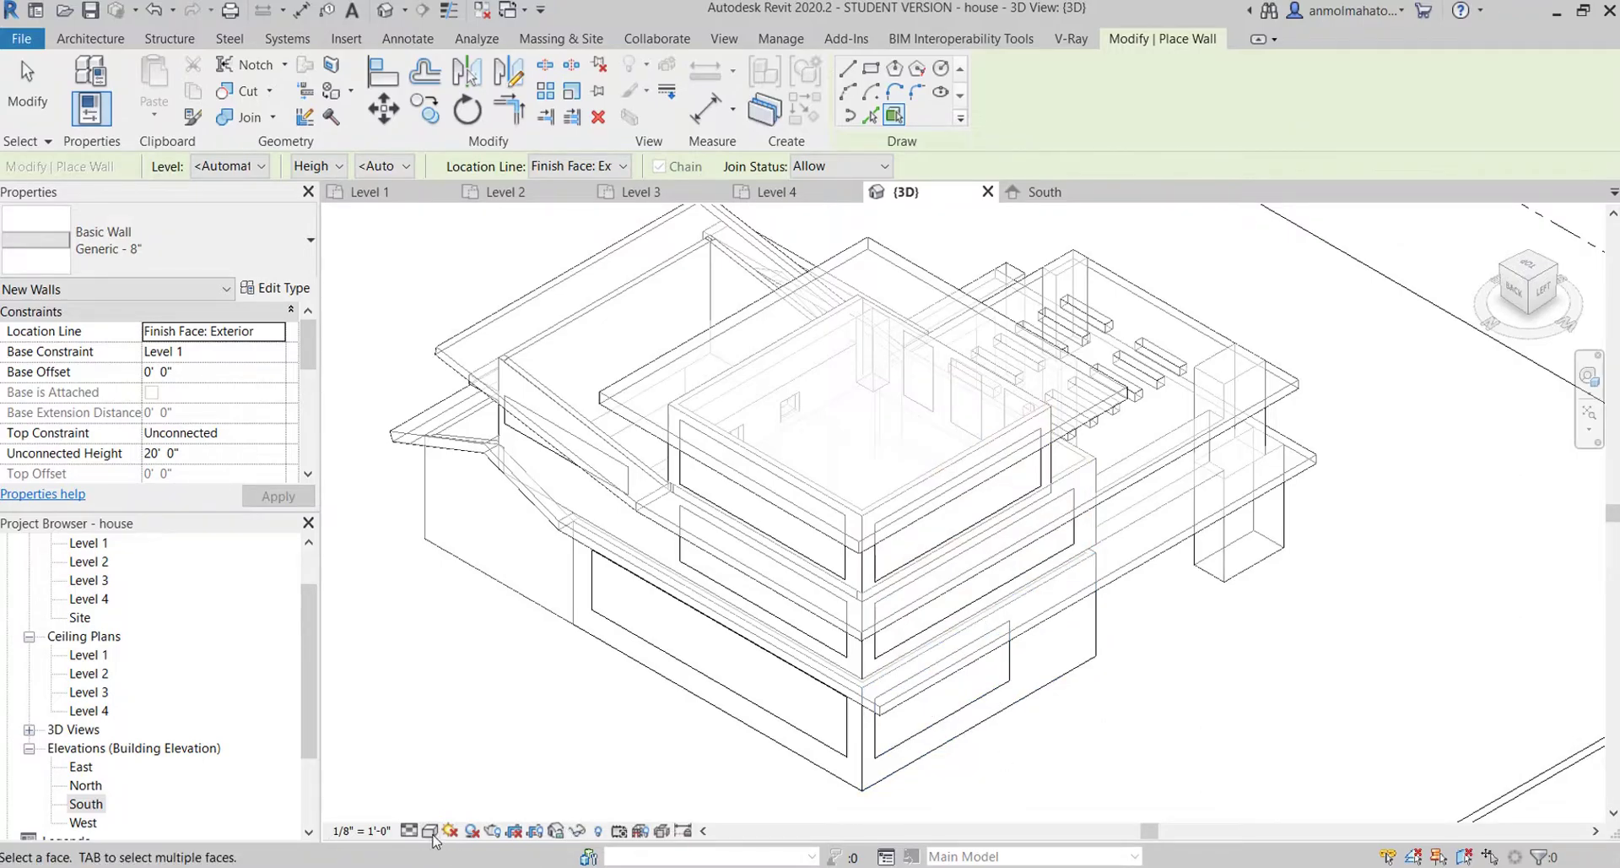
- Change the 3D view's visual style from wireframe to shaded
{"action": "left_click", "coordinate": [429, 831]}
{"action": "left_click", "coordinate": [452, 780]}
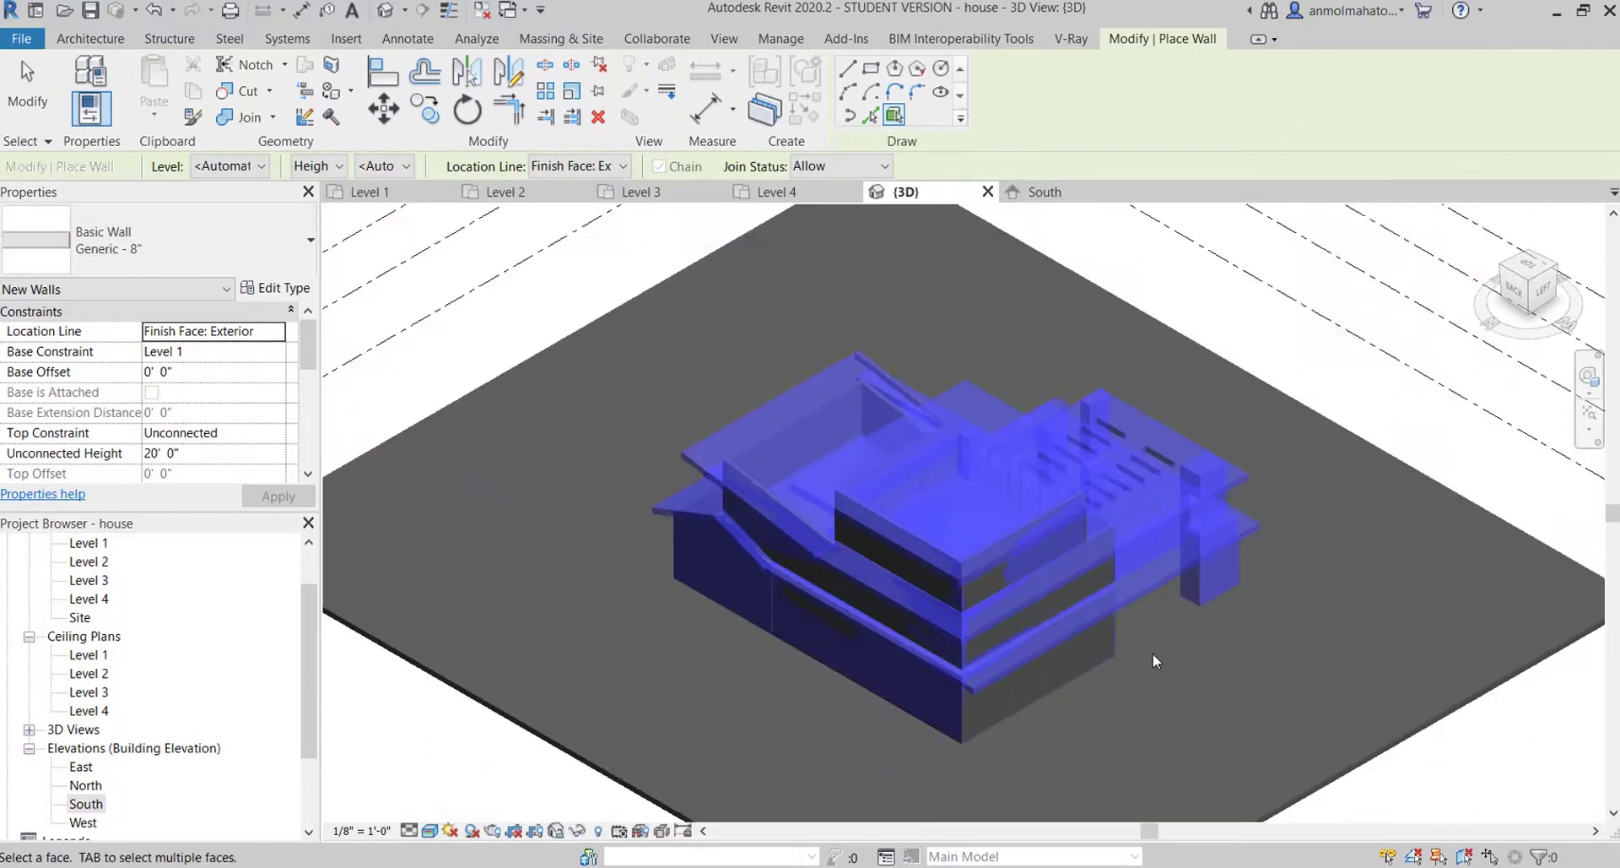
{"action": "scroll", "coordinate": [833, 609], "scroll_direction": "up", "scroll_amount": 3}
{"action": "scroll", "coordinate": [945, 494], "scroll_direction": "down", "scroll_amount": 4}
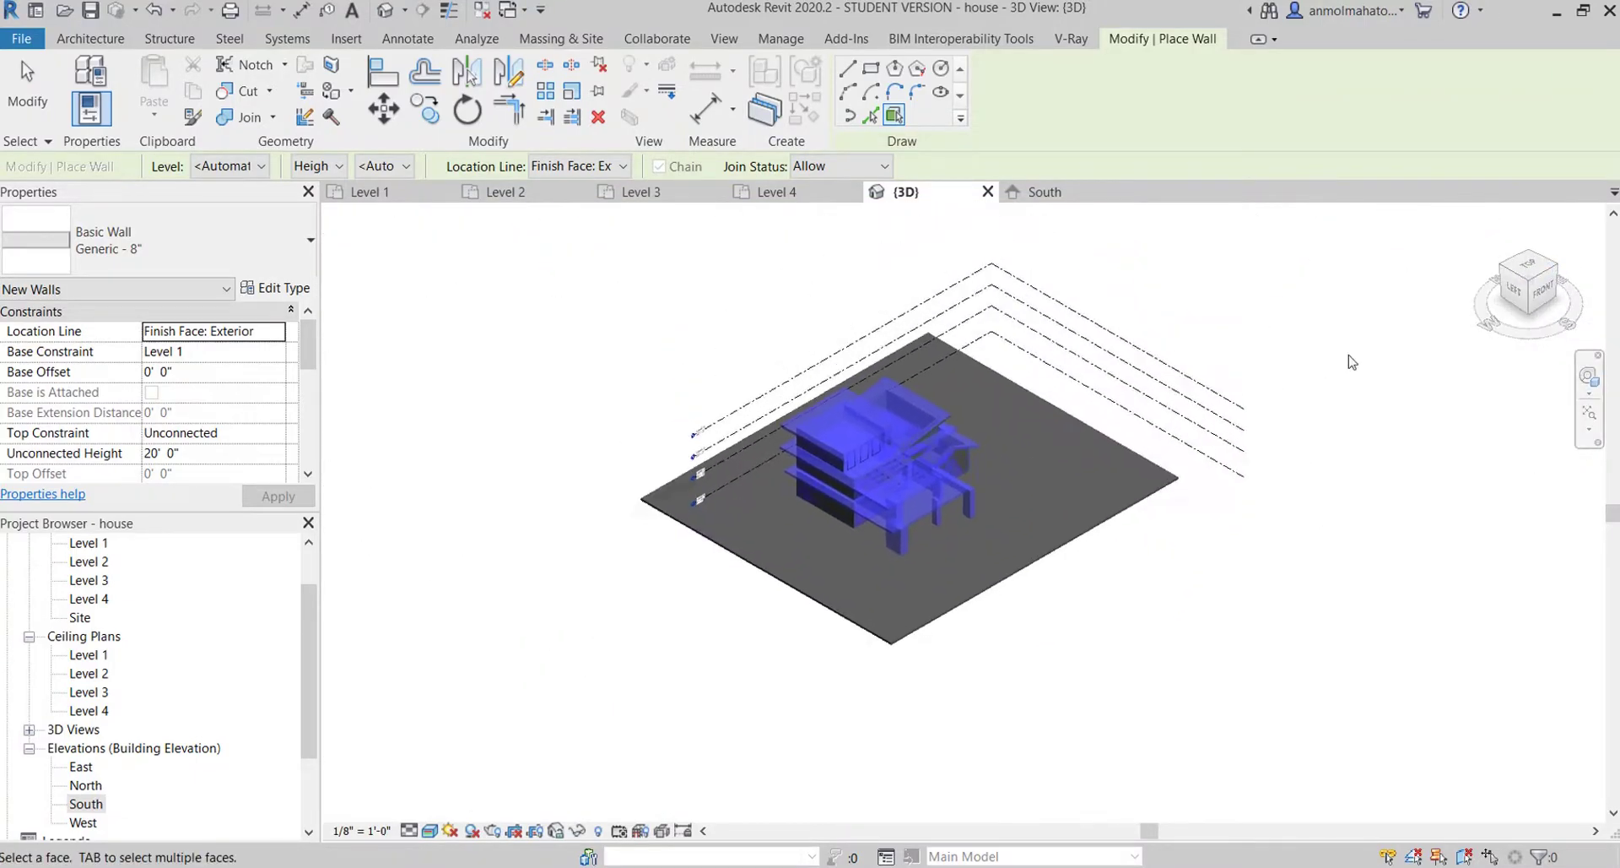
{"action": "scroll", "coordinate": [972, 606], "scroll_direction": "up", "scroll_amount": 3}
{"action": "scroll", "coordinate": [854, 590], "scroll_direction": "up", "scroll_amount": 3}
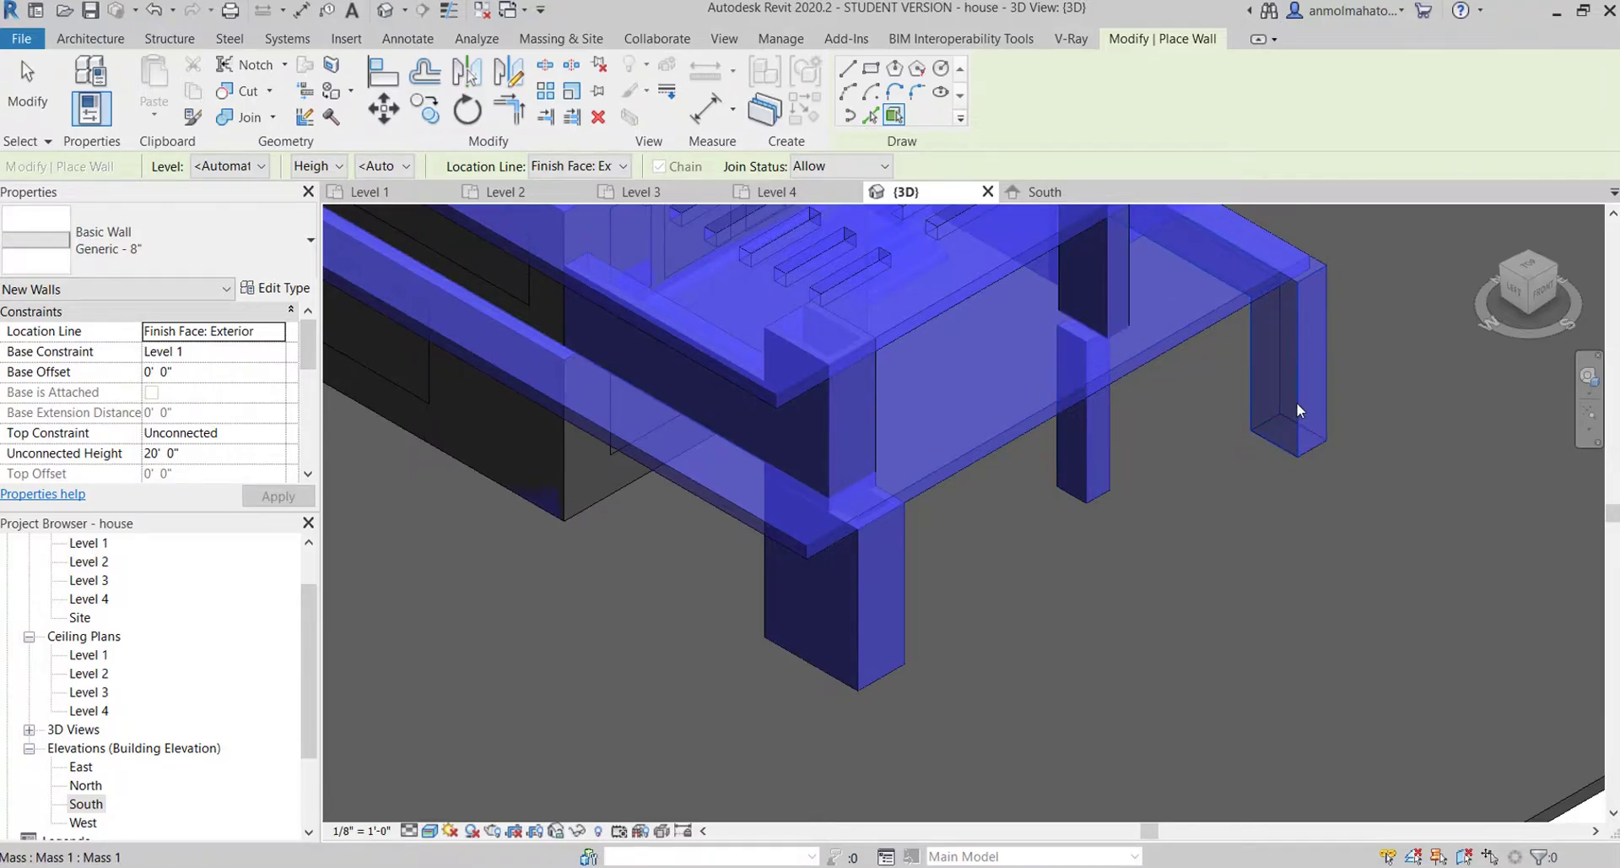
{"action": "mouse_move", "coordinate": [1532, 289]}
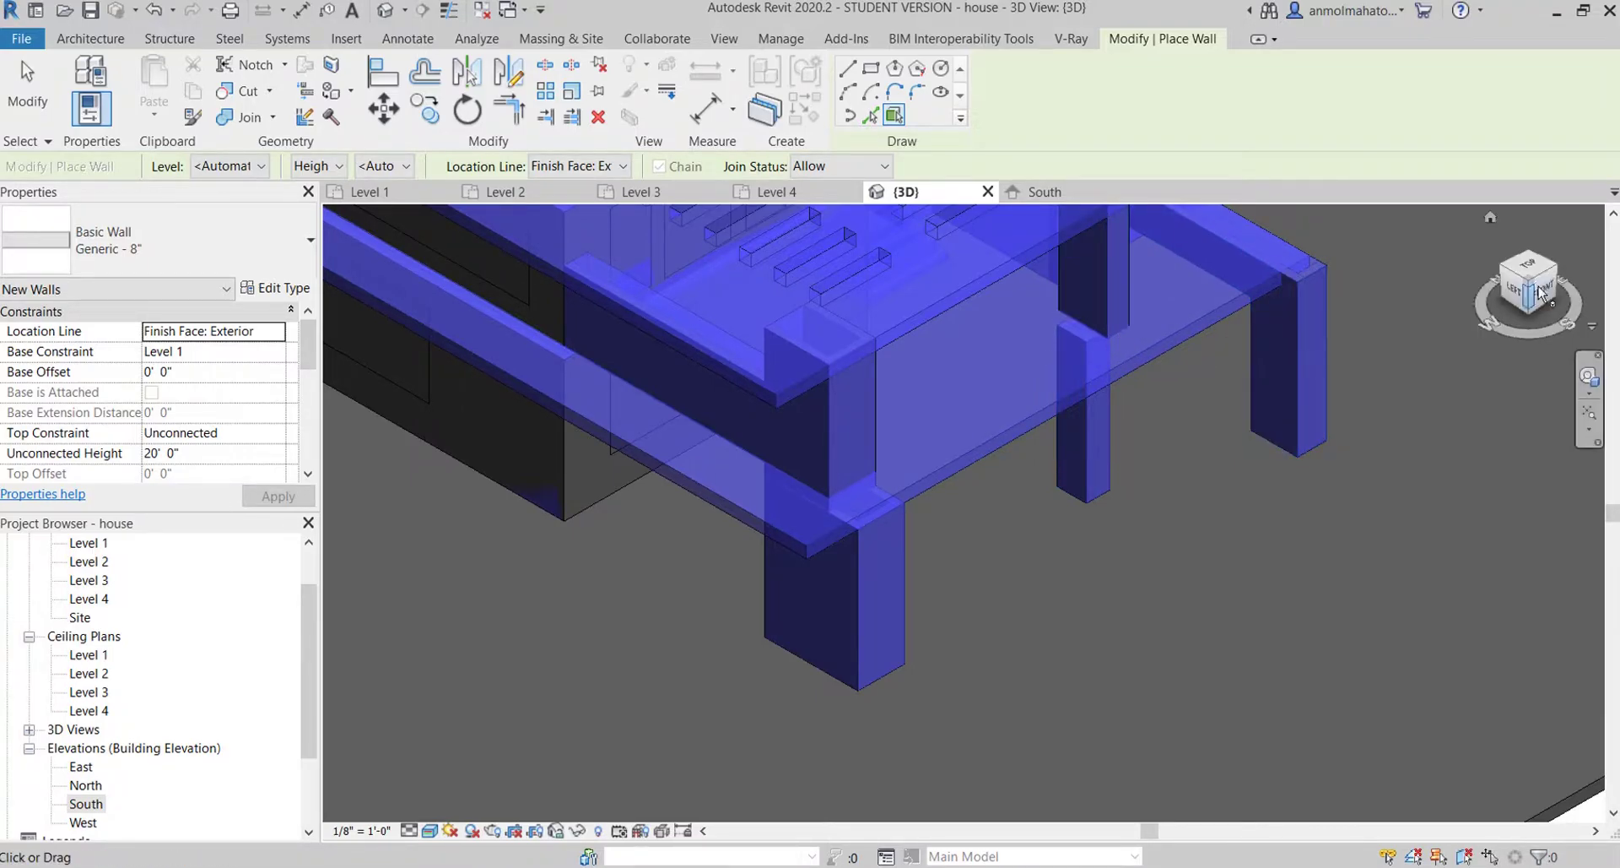
{"action": "left_click", "coordinate": [1555, 270]}
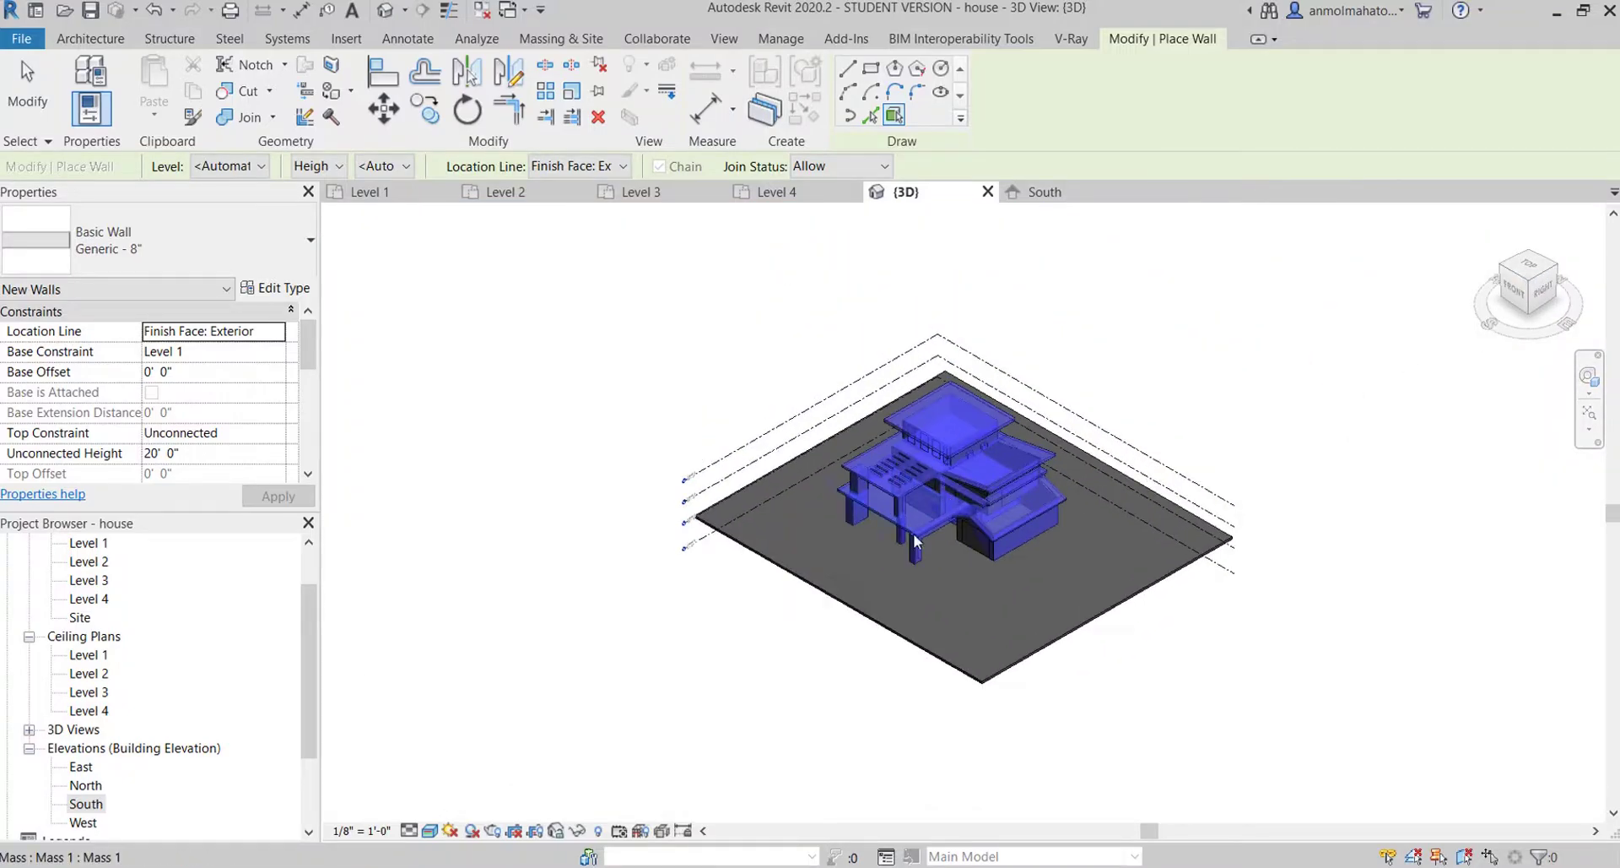
{"action": "scroll", "coordinate": [914, 533], "scroll_direction": "up", "scroll_amount": 4}
{"action": "scroll", "coordinate": [929, 582], "scroll_direction": "up", "scroll_amount": 2}
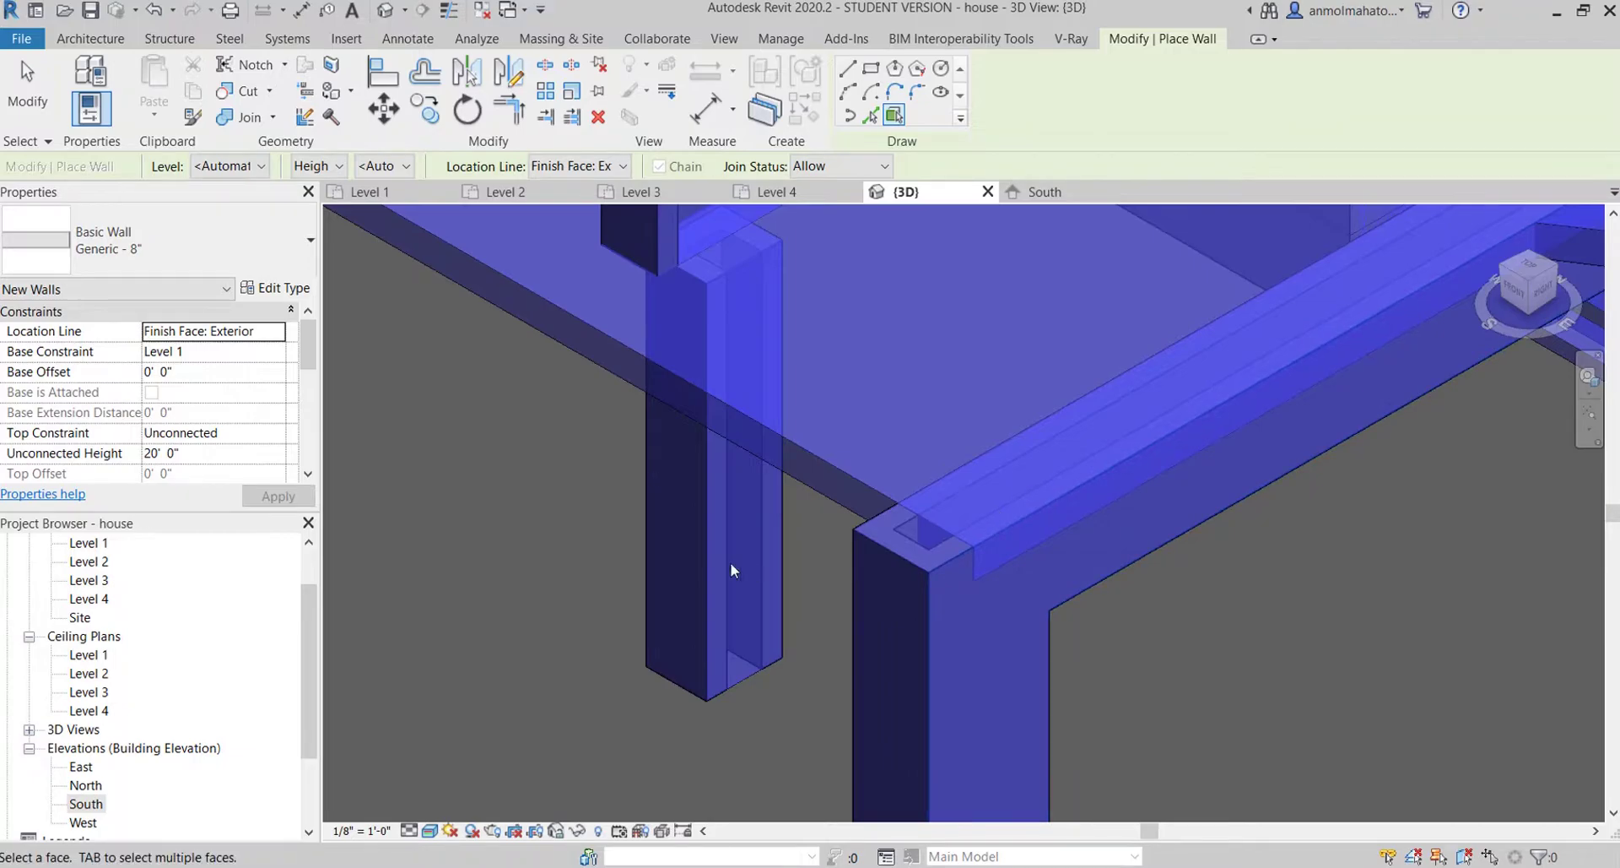
{"action": "scroll", "coordinate": [714, 549], "scroll_direction": "down", "scroll_amount": 3}
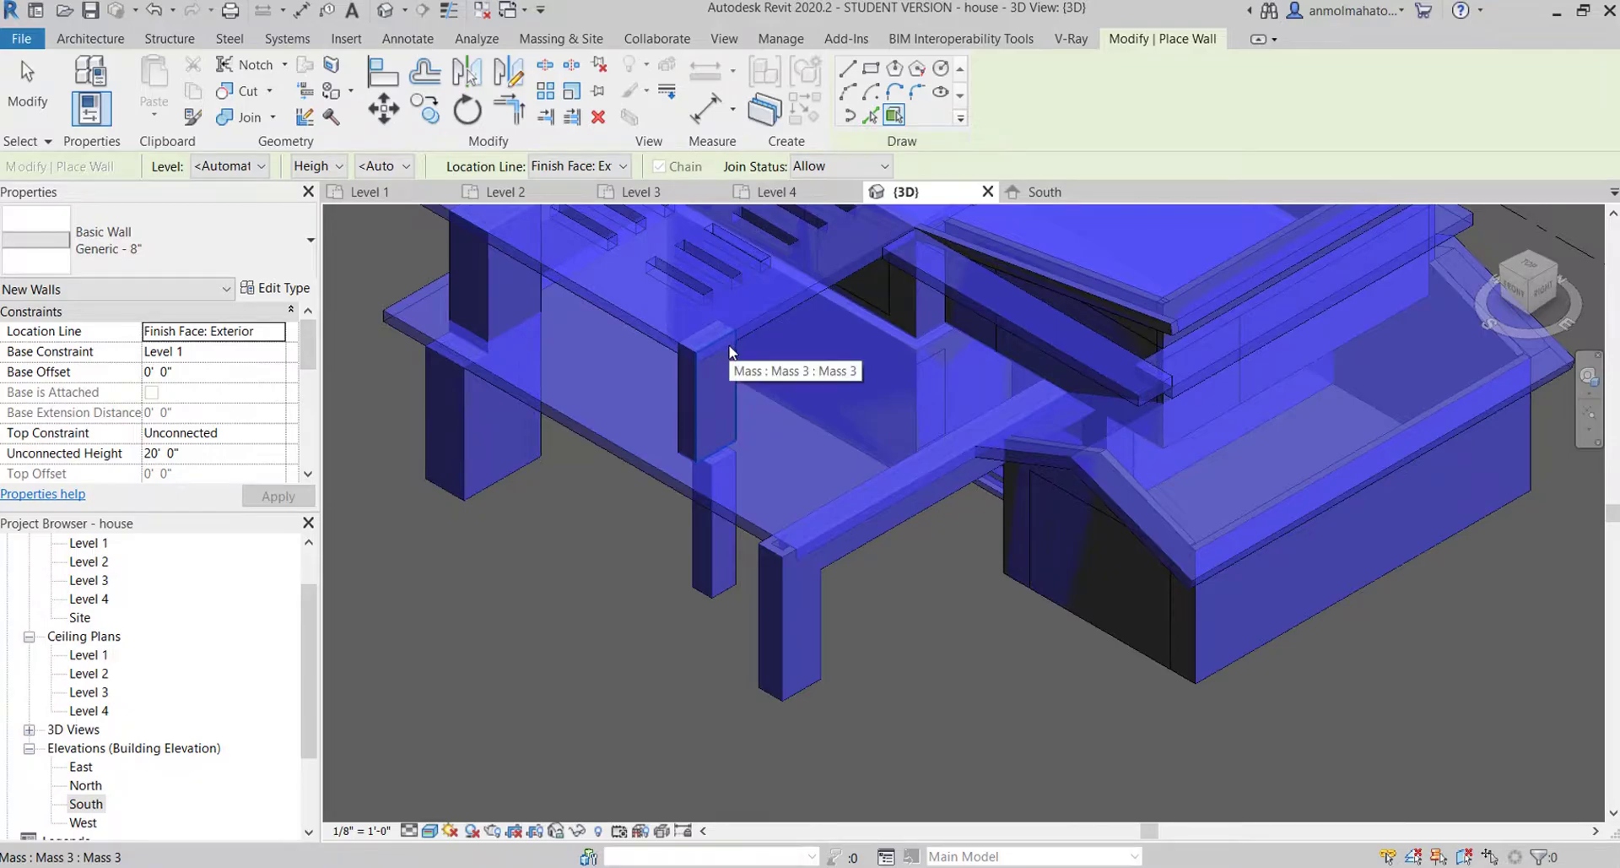
{"action": "scroll", "coordinate": [724, 329], "scroll_direction": "up", "scroll_amount": 2}
{"action": "scroll", "coordinate": [671, 459], "scroll_direction": "up", "scroll_amount": 2}
{"action": "scroll", "coordinate": [671, 459], "scroll_direction": "down", "scroll_amount": 3}
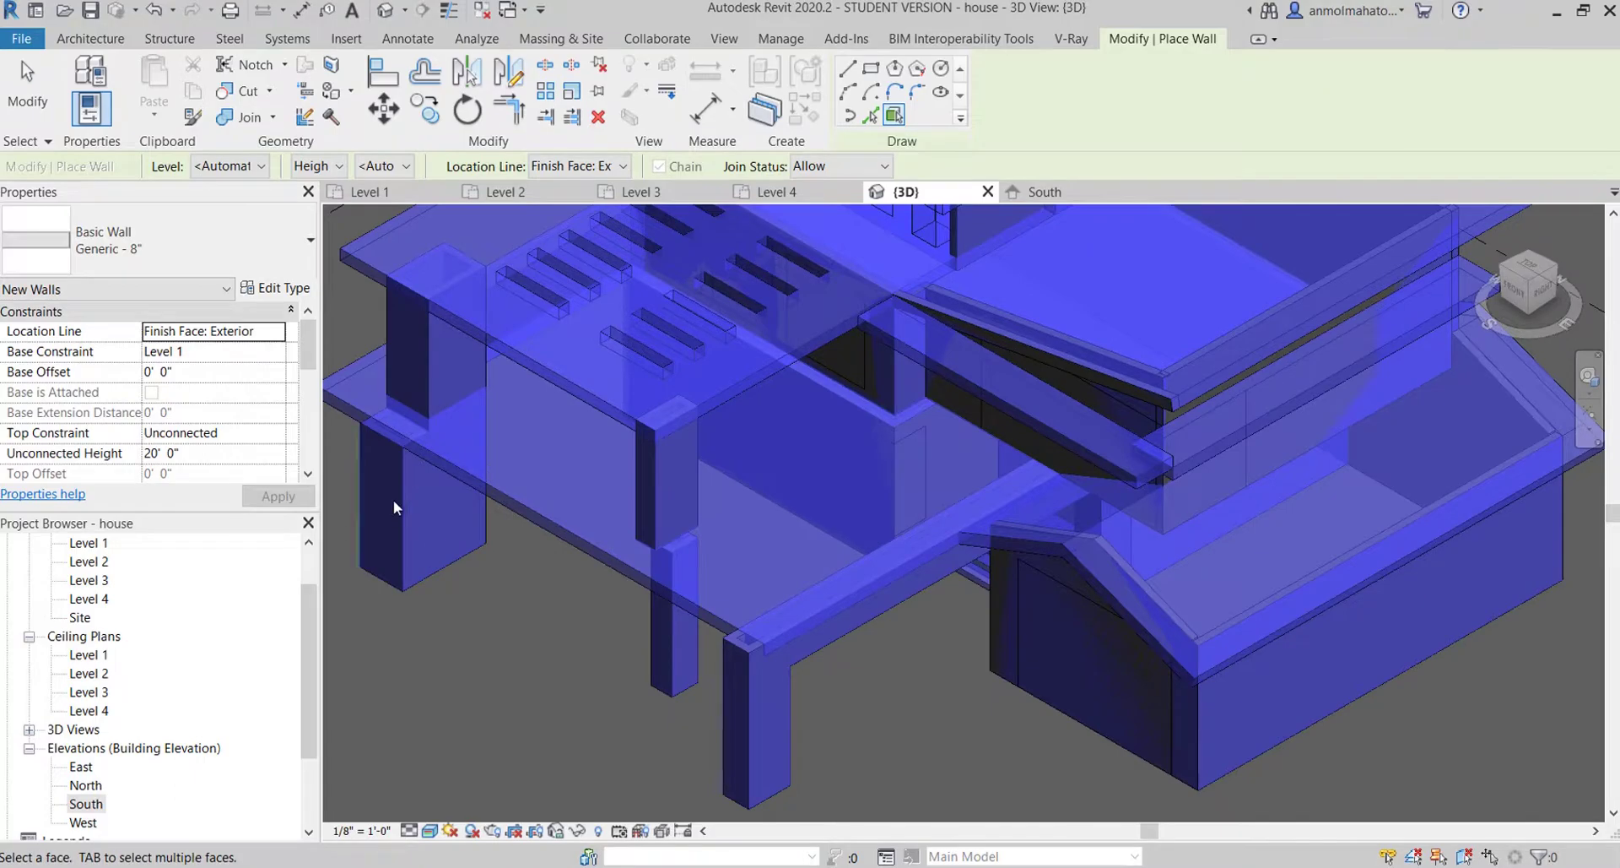
{"action": "scroll", "coordinate": [469, 405], "scroll_direction": "up", "scroll_amount": 2}
{"action": "scroll", "coordinate": [535, 376], "scroll_direction": "up", "scroll_amount": 1}
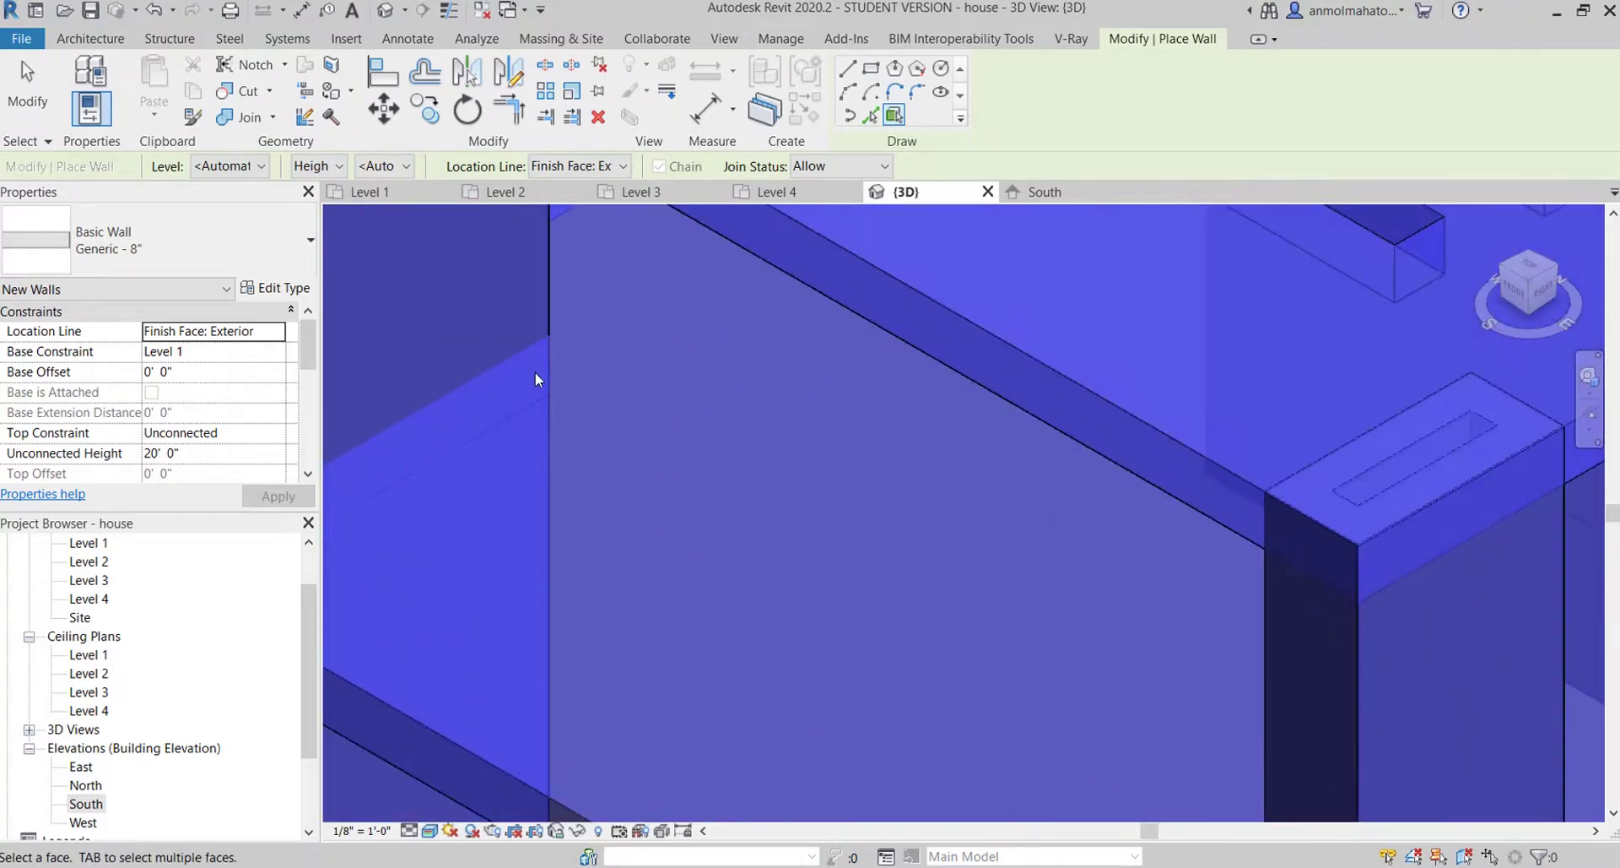
{"action": "scroll", "coordinate": [523, 393], "scroll_direction": "down", "scroll_amount": 3}
{"action": "scroll", "coordinate": [523, 395], "scroll_direction": "down", "scroll_amount": 2}
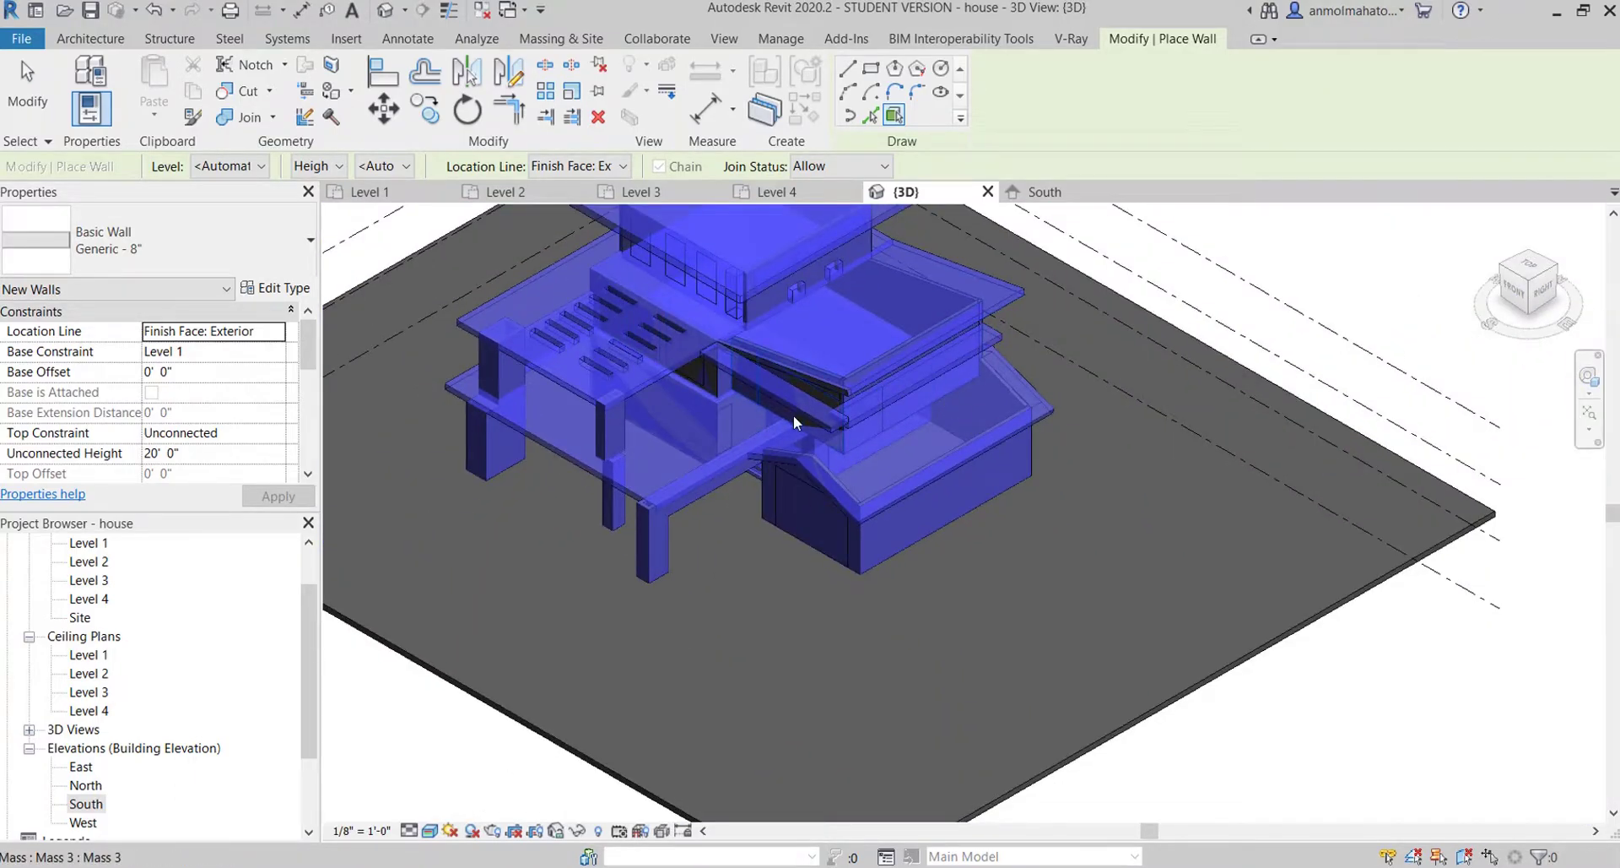
{"action": "scroll", "coordinate": [794, 414], "scroll_direction": "up", "scroll_amount": 4}
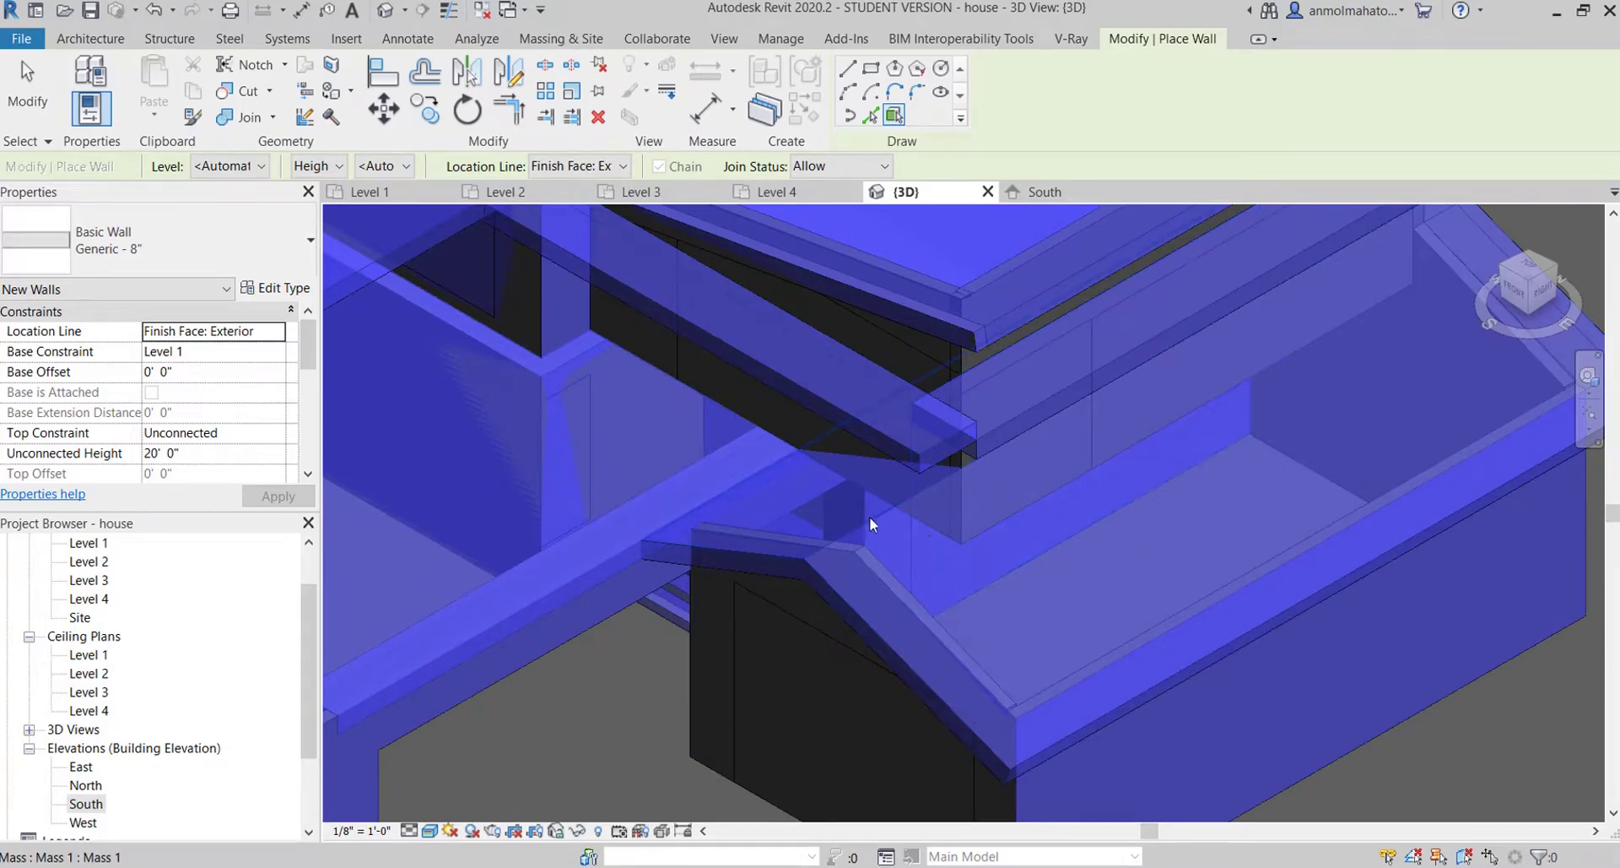
{"action": "mouse_move", "coordinate": [1528, 289]}
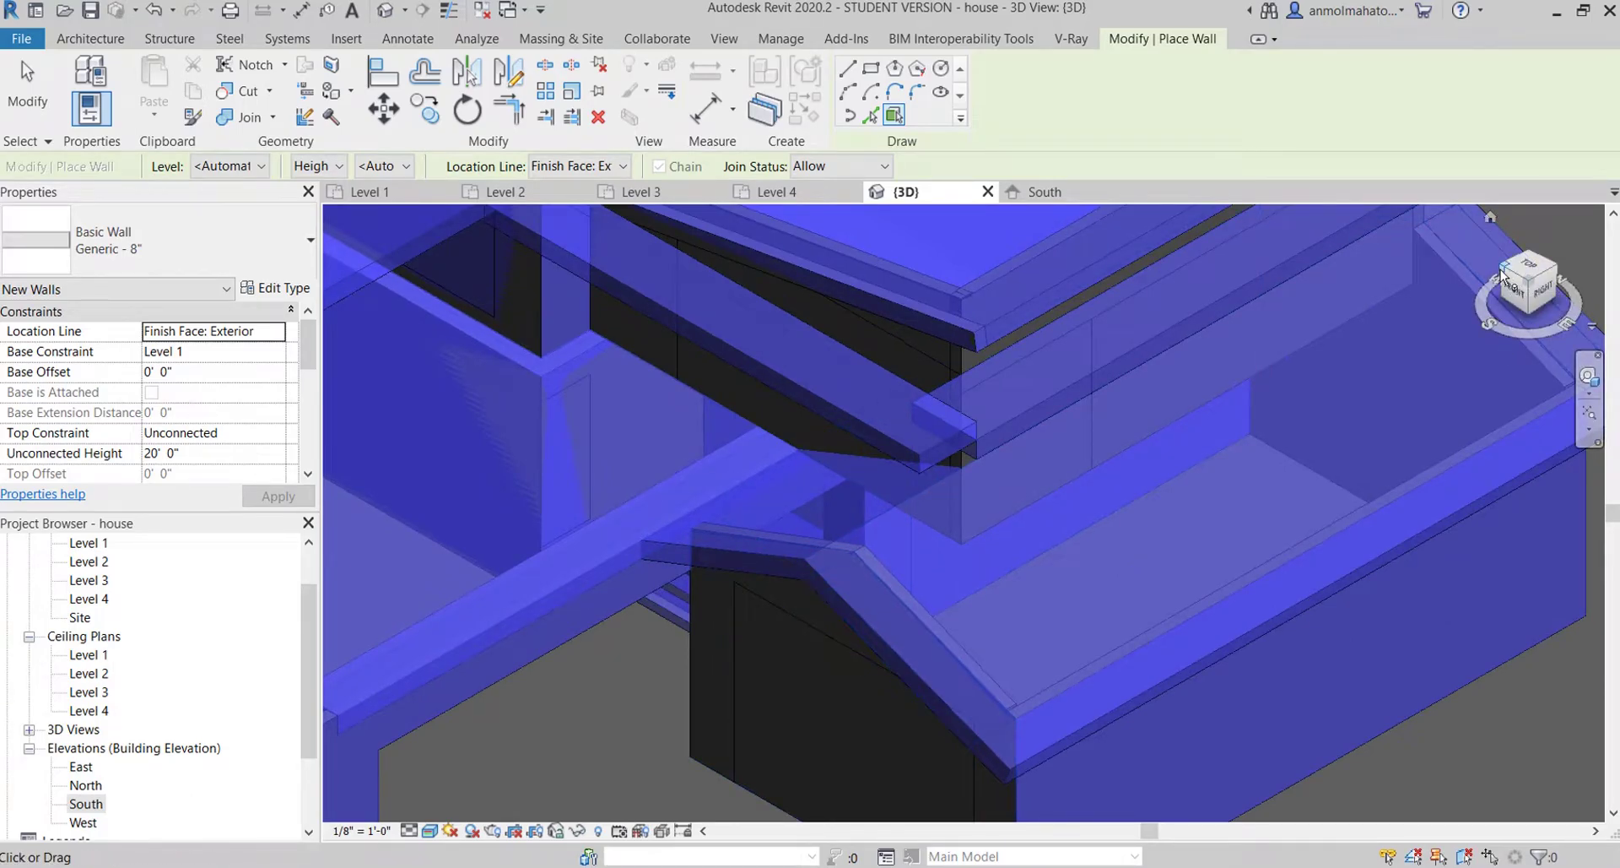
{"action": "left_click", "coordinate": [1501, 270]}
{"action": "scroll", "coordinate": [923, 528], "scroll_direction": "up", "scroll_amount": 3}
{"action": "scroll", "coordinate": [971, 541], "scroll_direction": "up", "scroll_amount": 5}
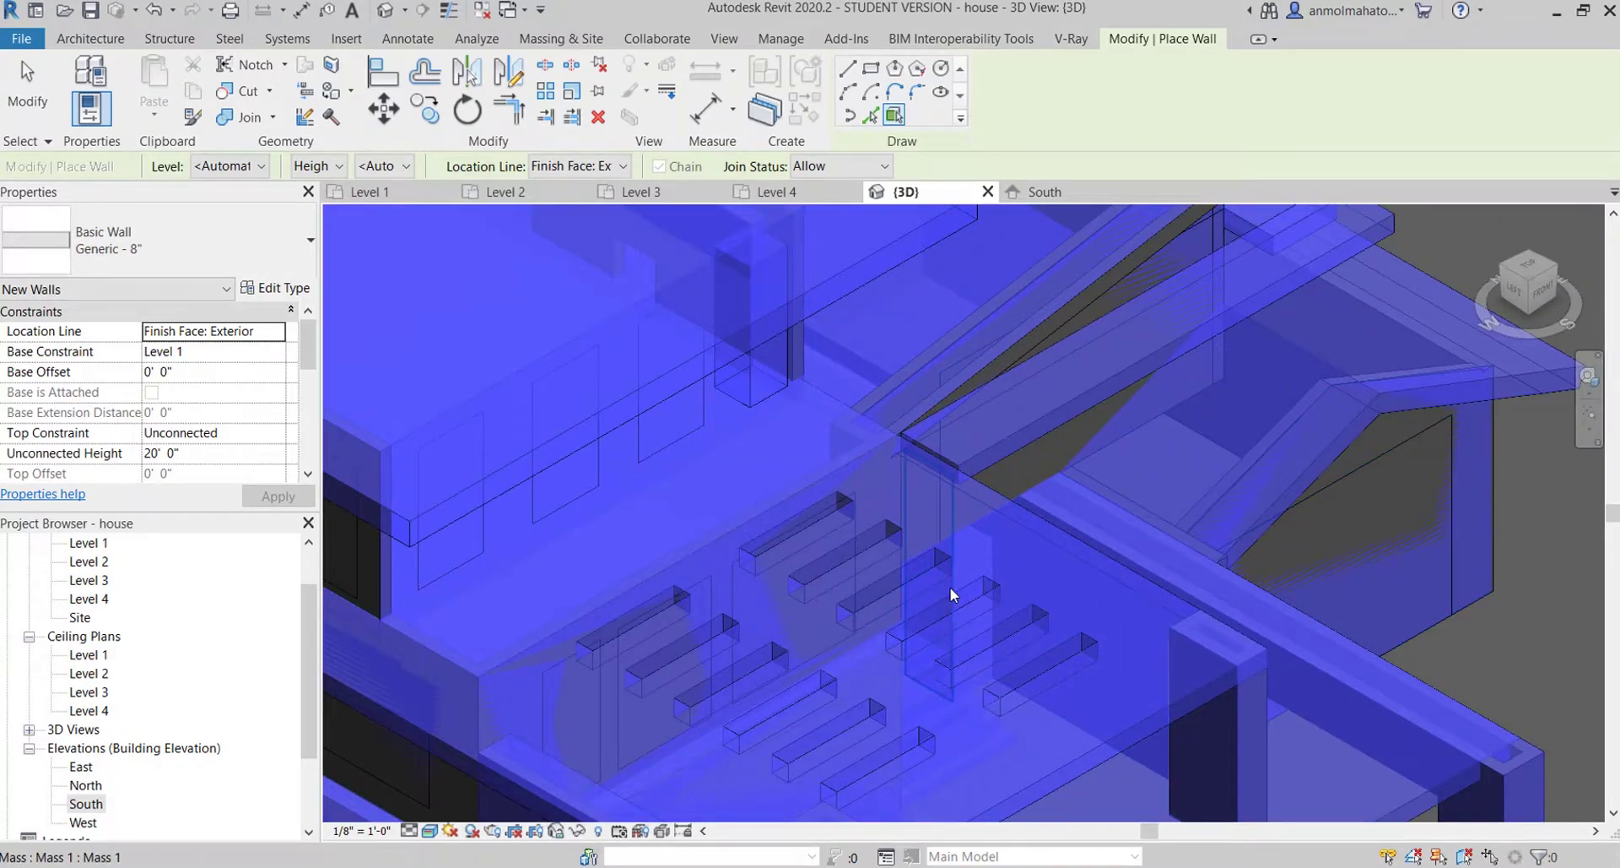
- Place walls on the narrow face by the steps and the upper volume's faces, then exit
{"action": "left_click", "coordinate": [1548, 299]}
{"action": "scroll", "coordinate": [907, 549], "scroll_direction": "up", "scroll_amount": 5}
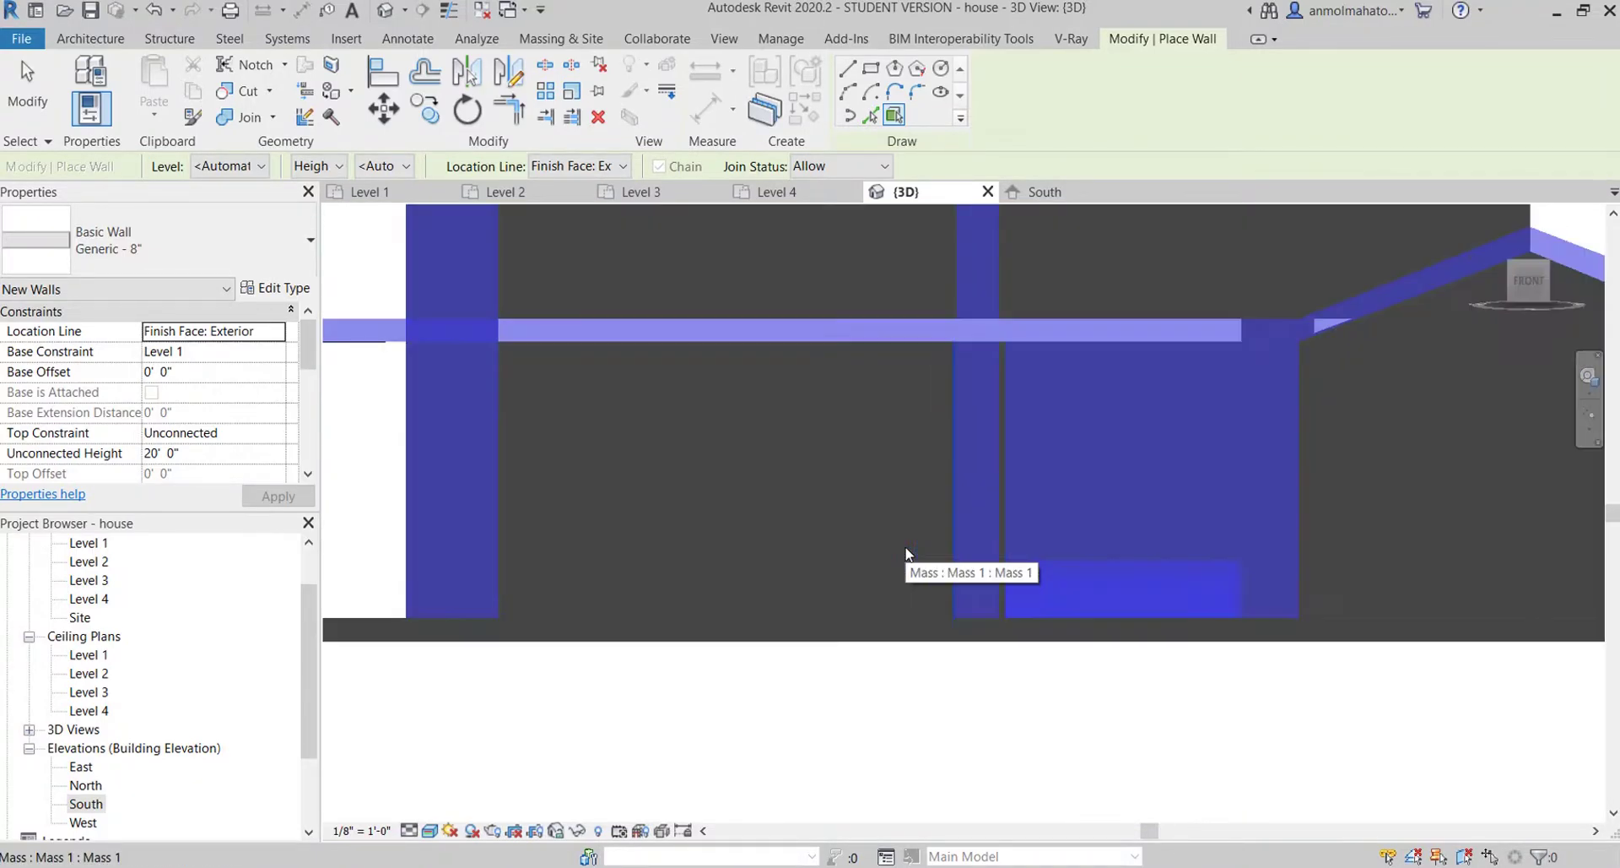
{"action": "left_click", "coordinate": [1242, 476]}
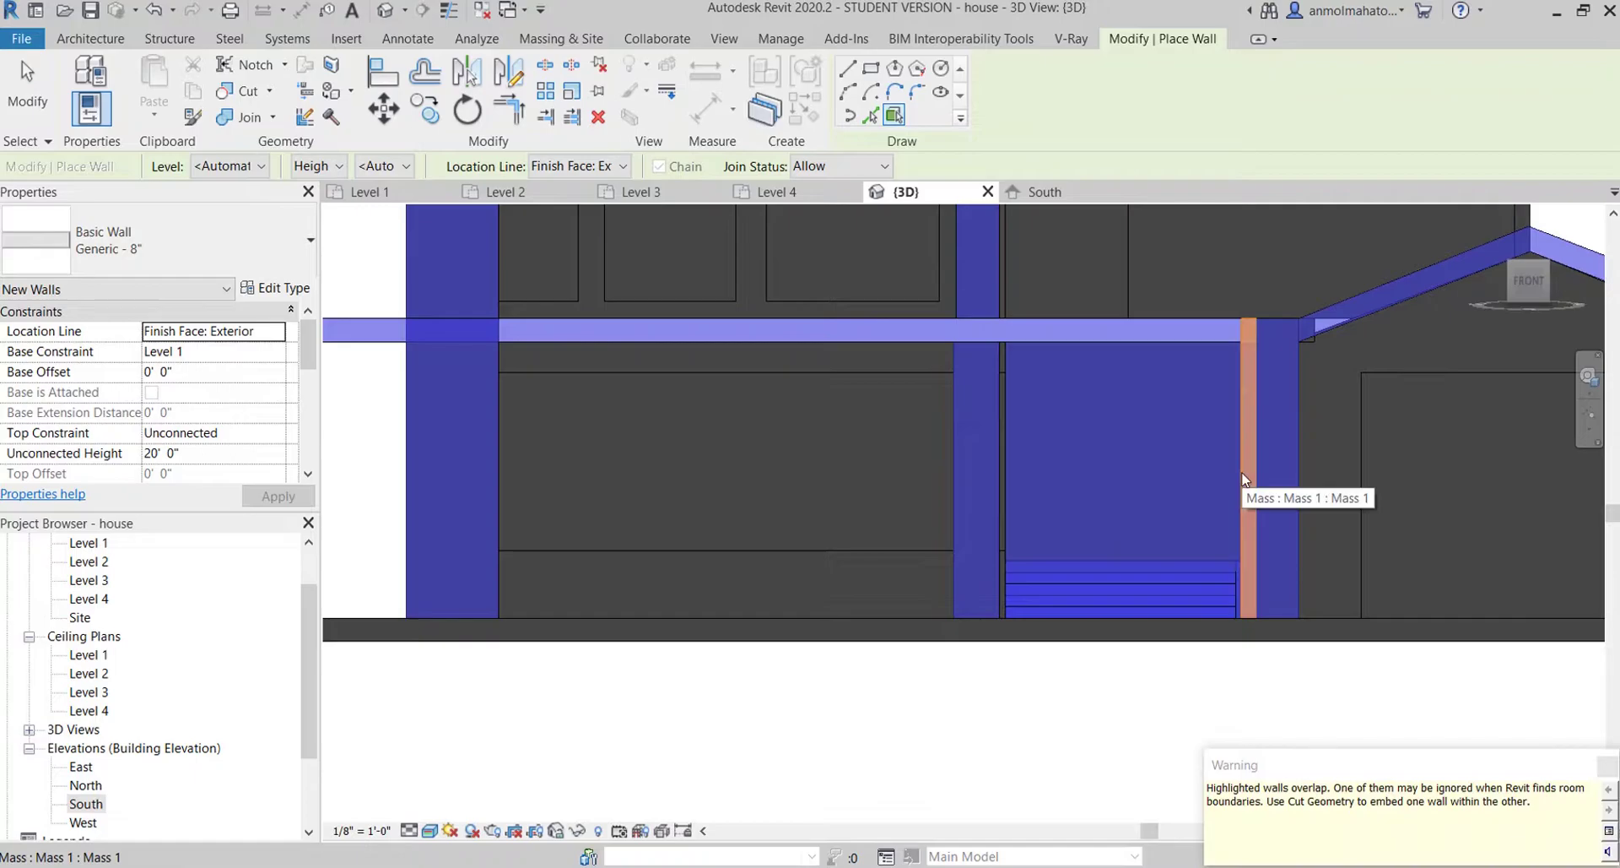
{"action": "left_click", "coordinate": [1548, 270]}
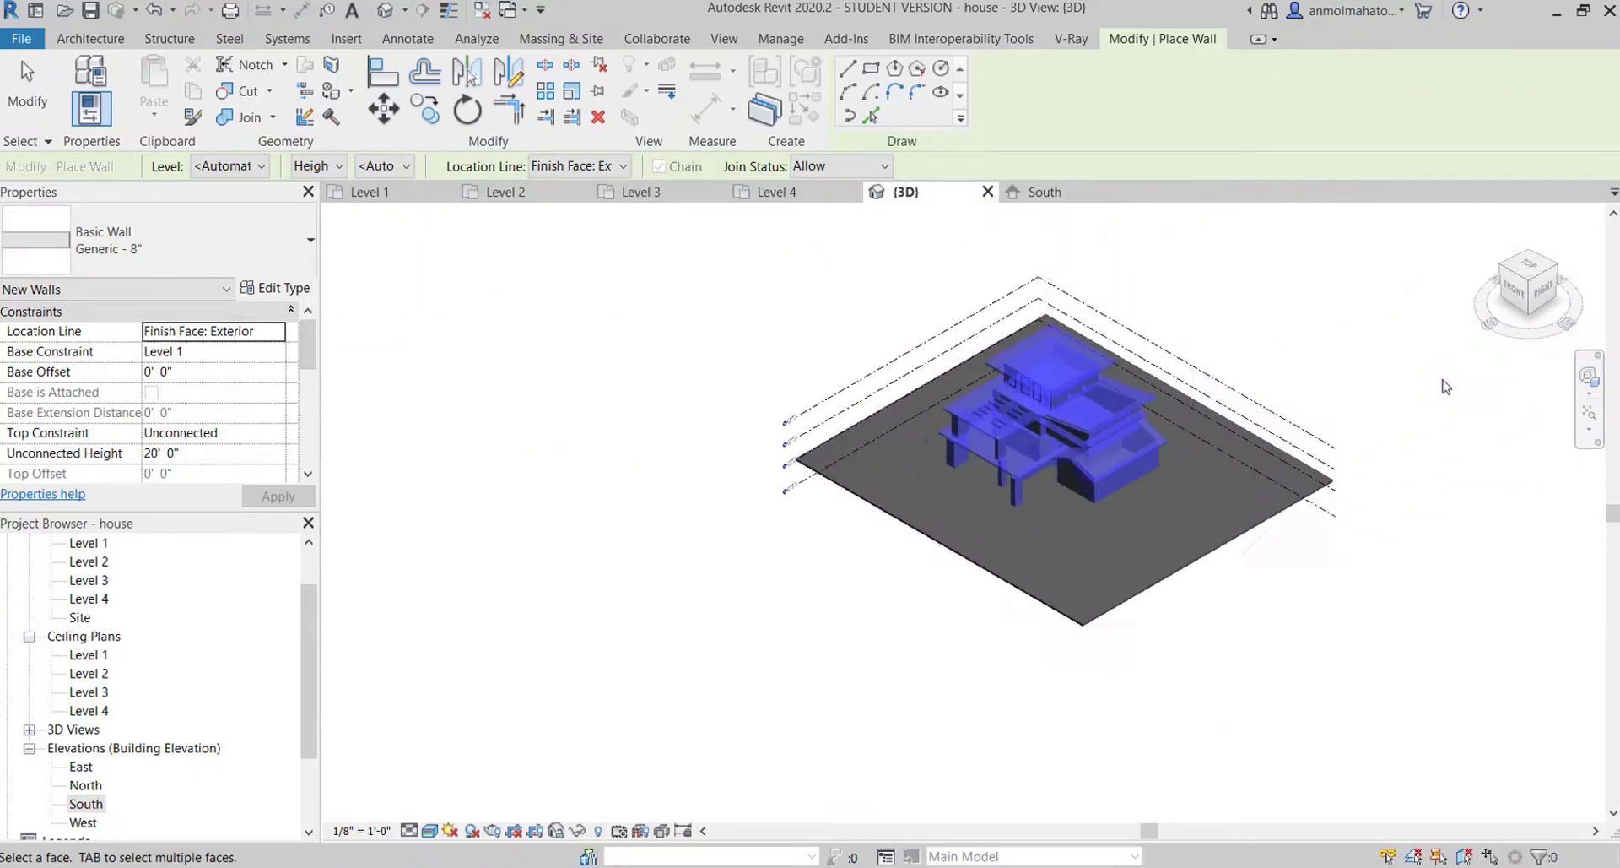
{"action": "scroll", "coordinate": [1009, 454], "scroll_direction": "up", "scroll_amount": 4}
{"action": "scroll", "coordinate": [828, 488], "scroll_direction": "up", "scroll_amount": 2}
{"action": "scroll", "coordinate": [828, 488], "scroll_direction": "up", "scroll_amount": 1}
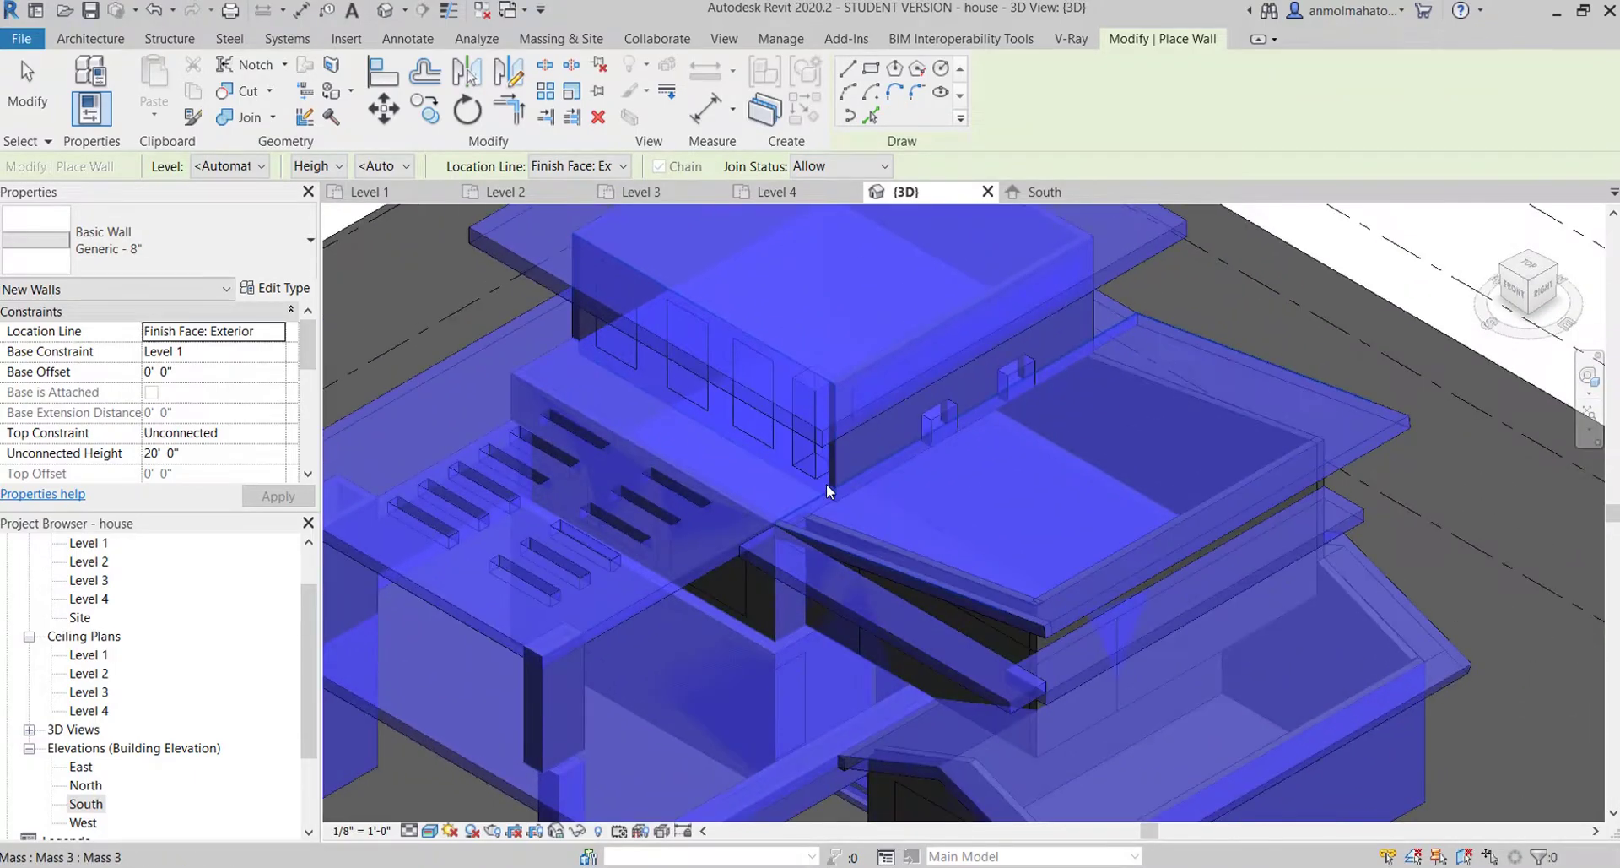
{"action": "left_click", "coordinate": [1016, 574]}
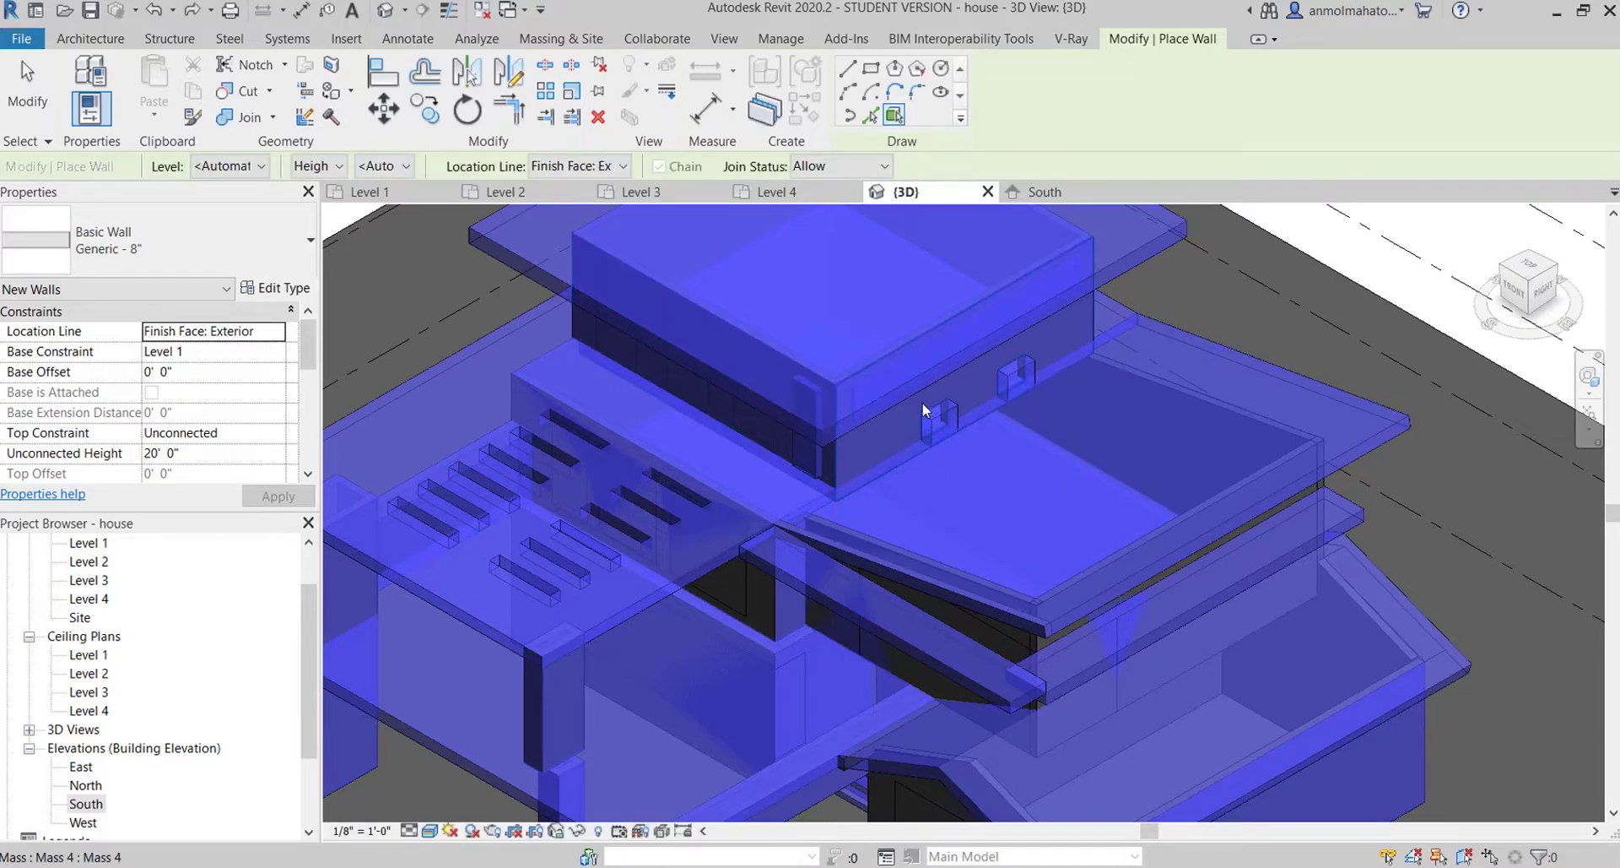
{"action": "left_click", "coordinate": [854, 487]}
{"action": "key", "text": "Escape"}
{"action": "key", "text": "Escape"}
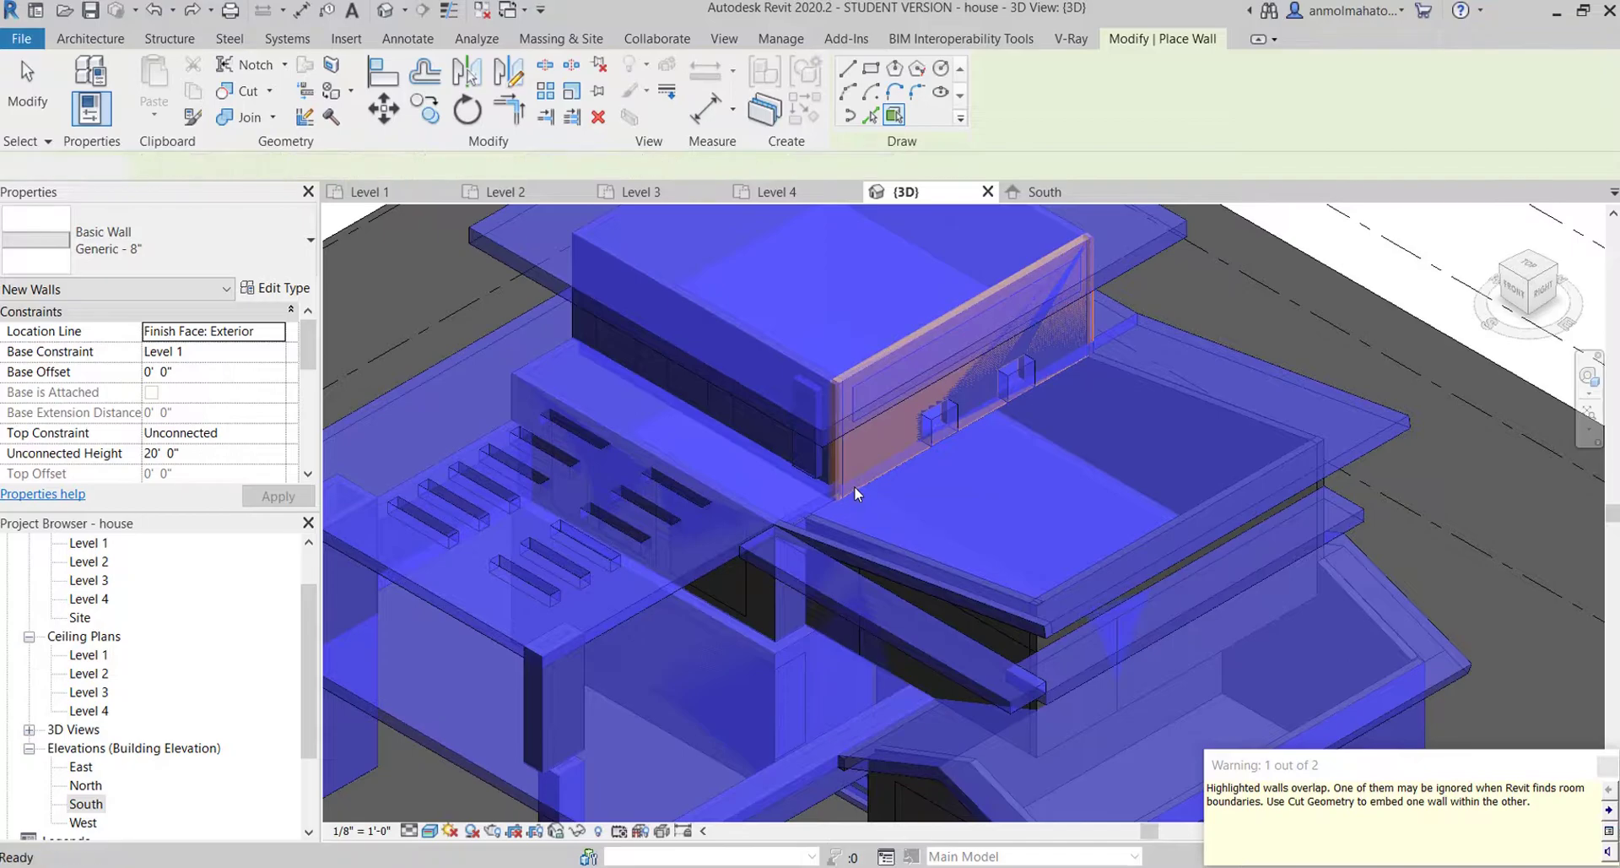
{"action": "left_click", "coordinate": [788, 627]}
- Inspect the placed walls and the top mass, briefly checking the rendering settings
{"action": "key", "text": "Escape"}
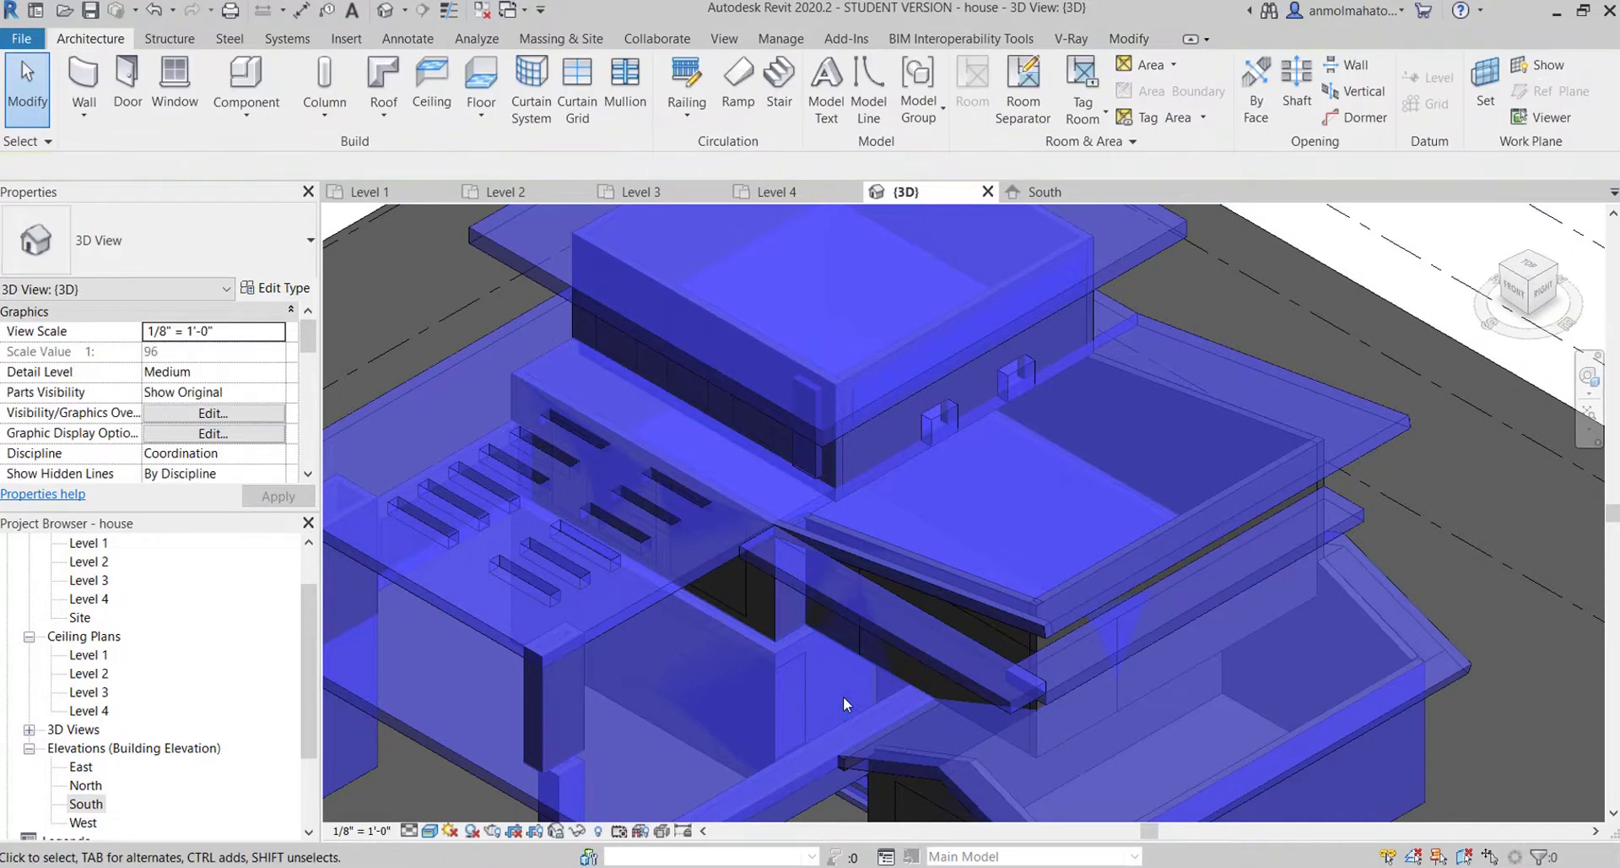
{"action": "scroll", "coordinate": [843, 696], "scroll_direction": "up", "scroll_amount": 4}
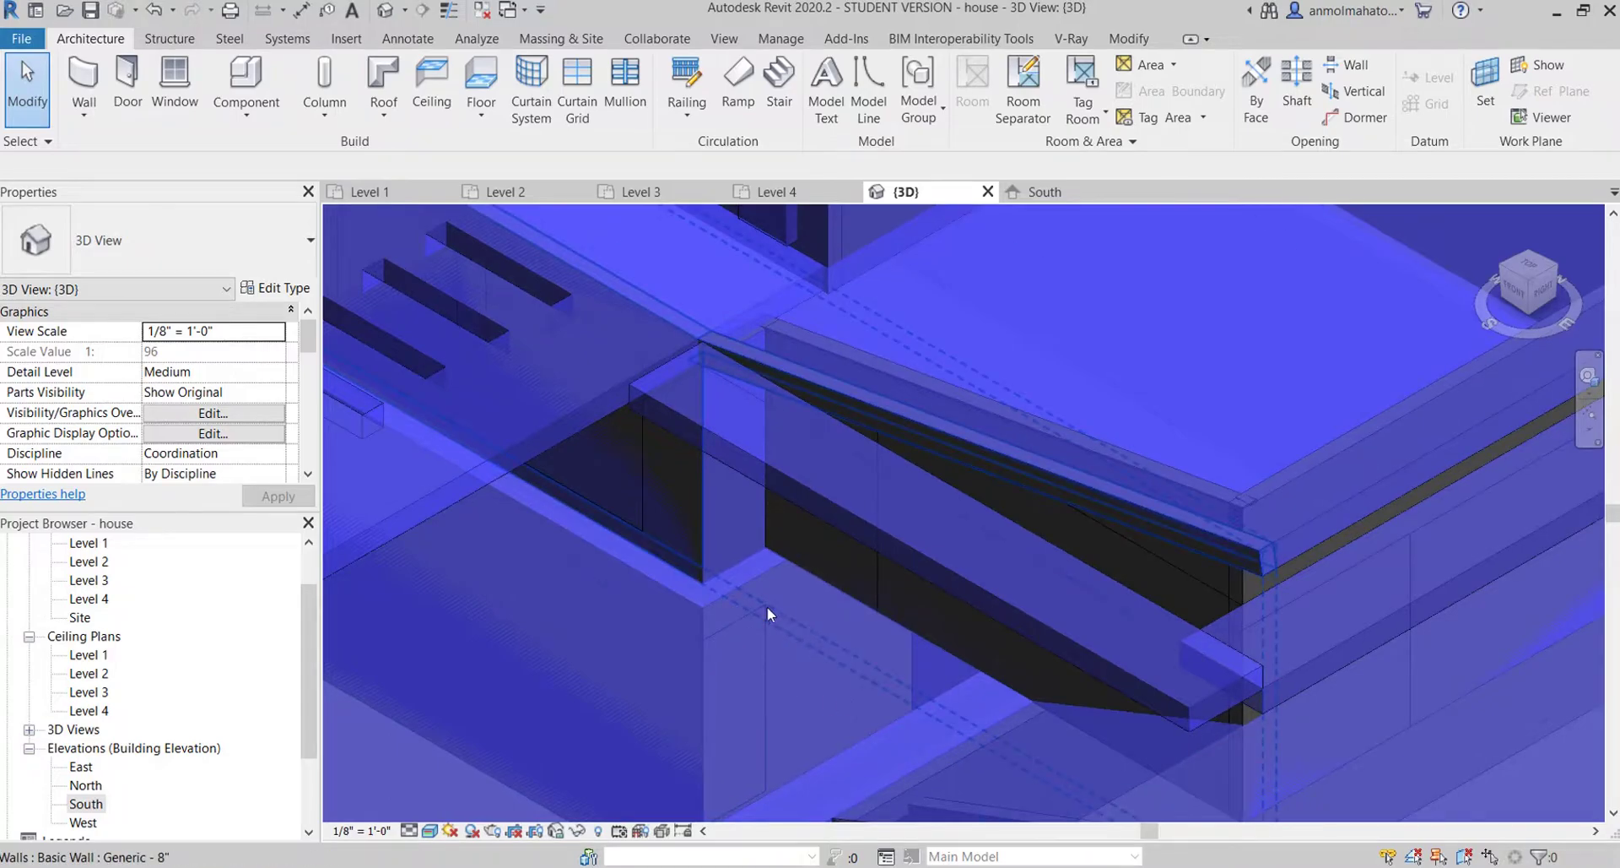
{"action": "left_click", "coordinate": [757, 575]}
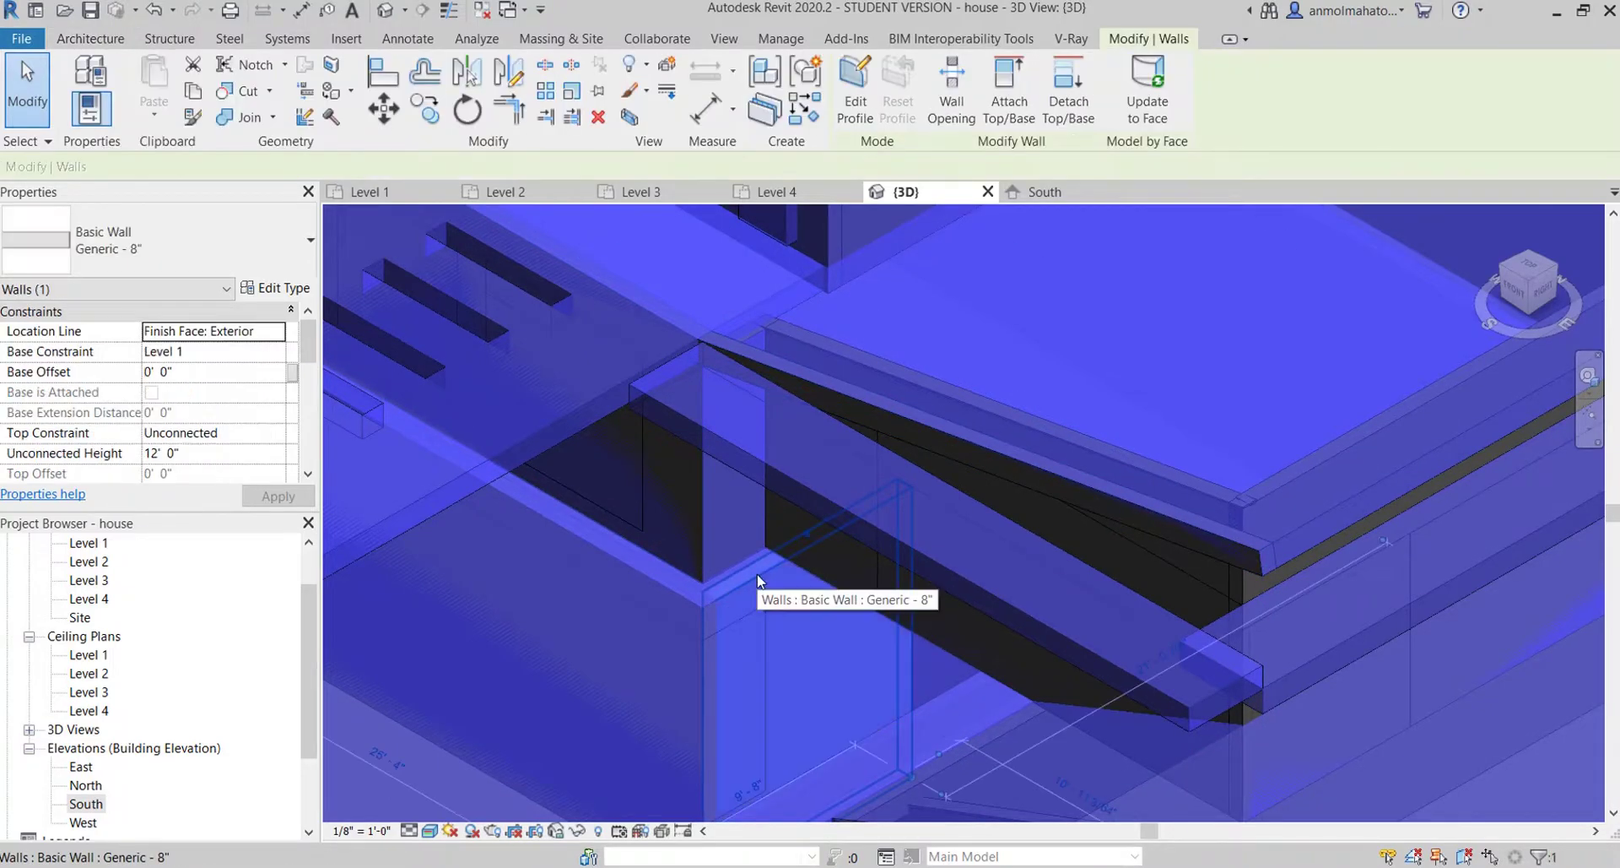
{"action": "key", "text": "Escape"}
{"action": "scroll", "coordinate": [730, 334], "scroll_direction": "down", "scroll_amount": 3}
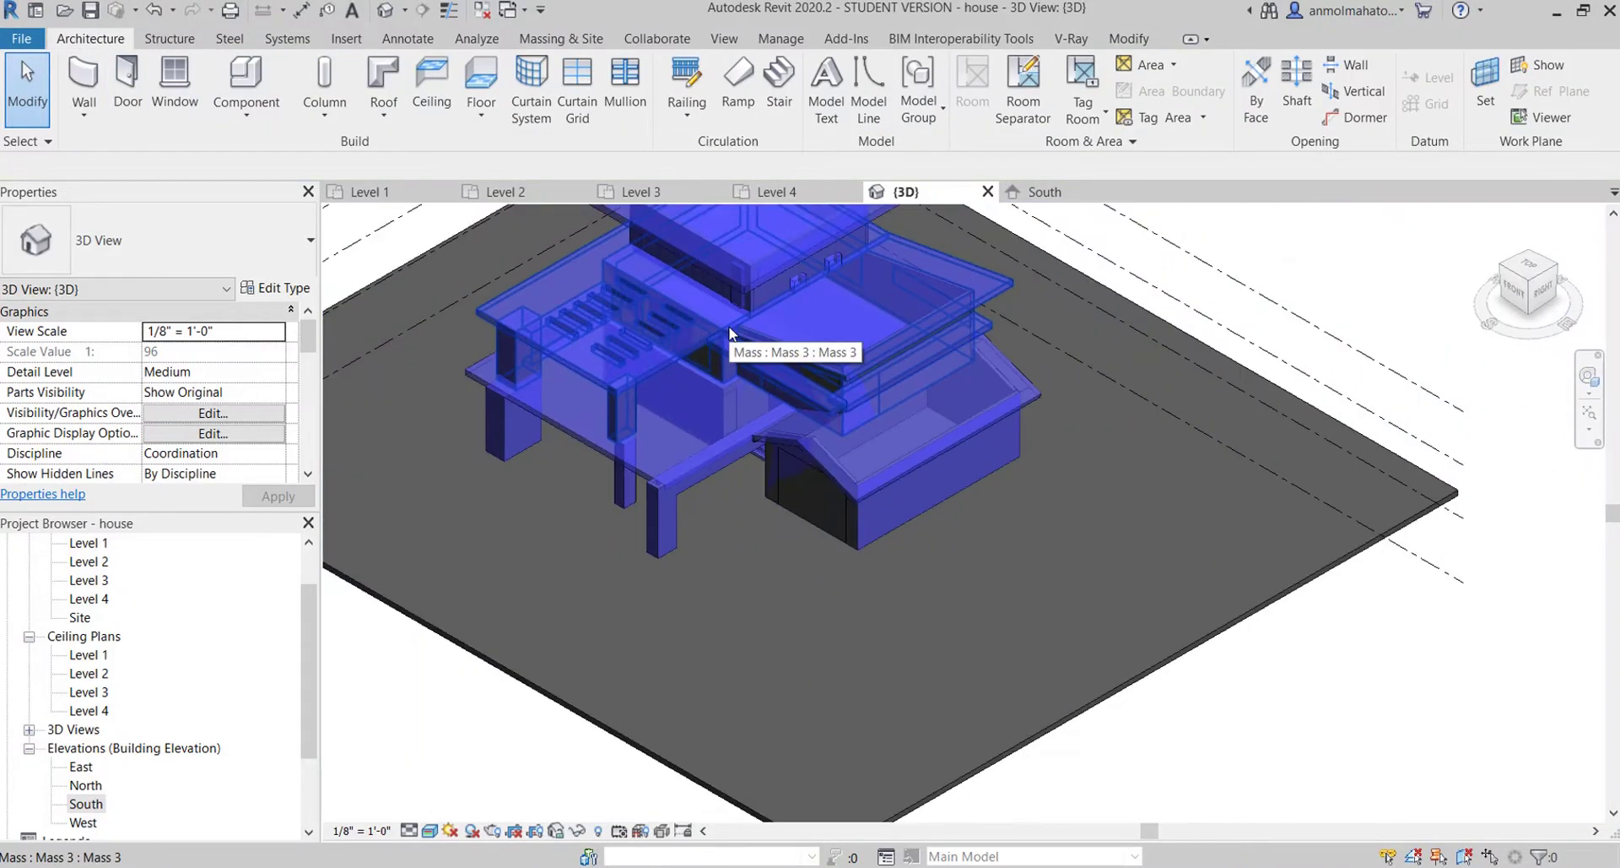
{"action": "scroll", "coordinate": [726, 346], "scroll_direction": "down", "scroll_amount": 3}
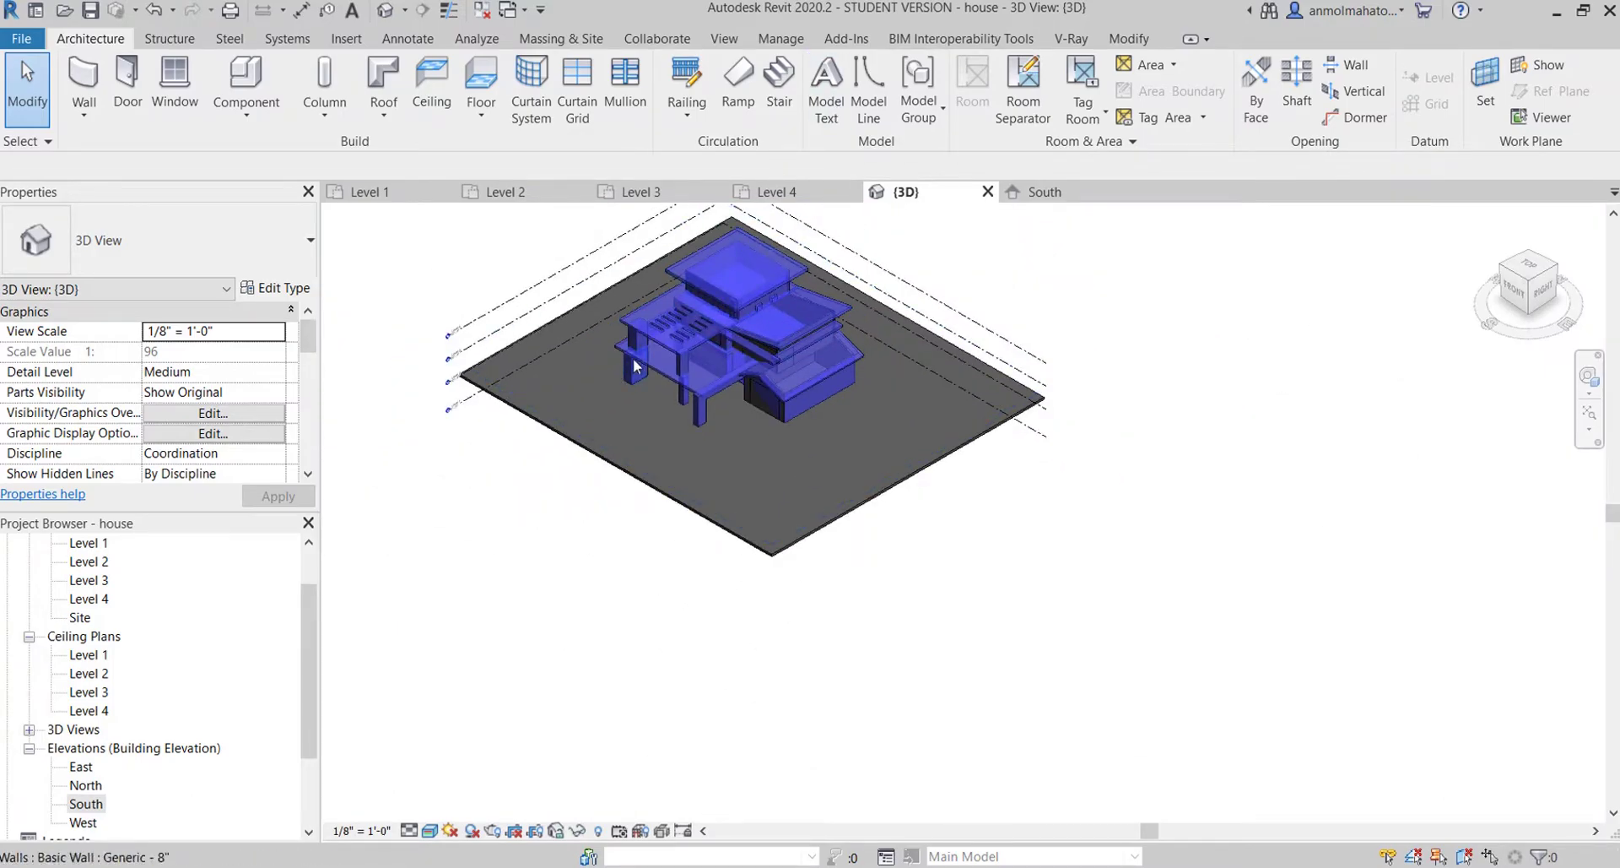
{"action": "left_click", "coordinate": [735, 233]}
{"action": "scroll", "coordinate": [582, 231], "scroll_direction": "up", "scroll_amount": 5}
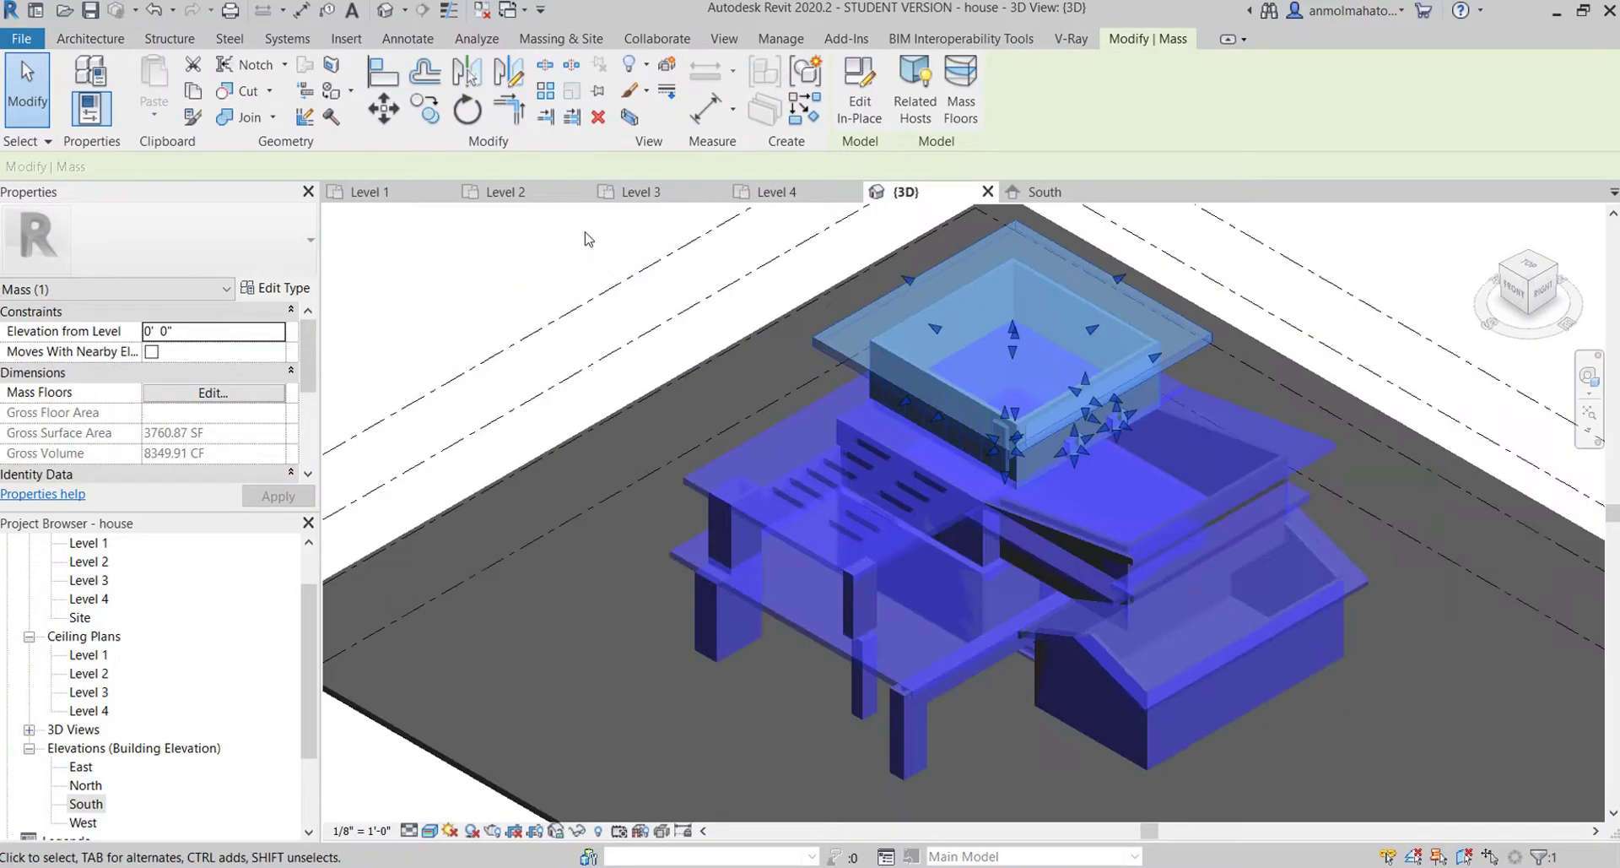
{"action": "left_click", "coordinate": [498, 829]}
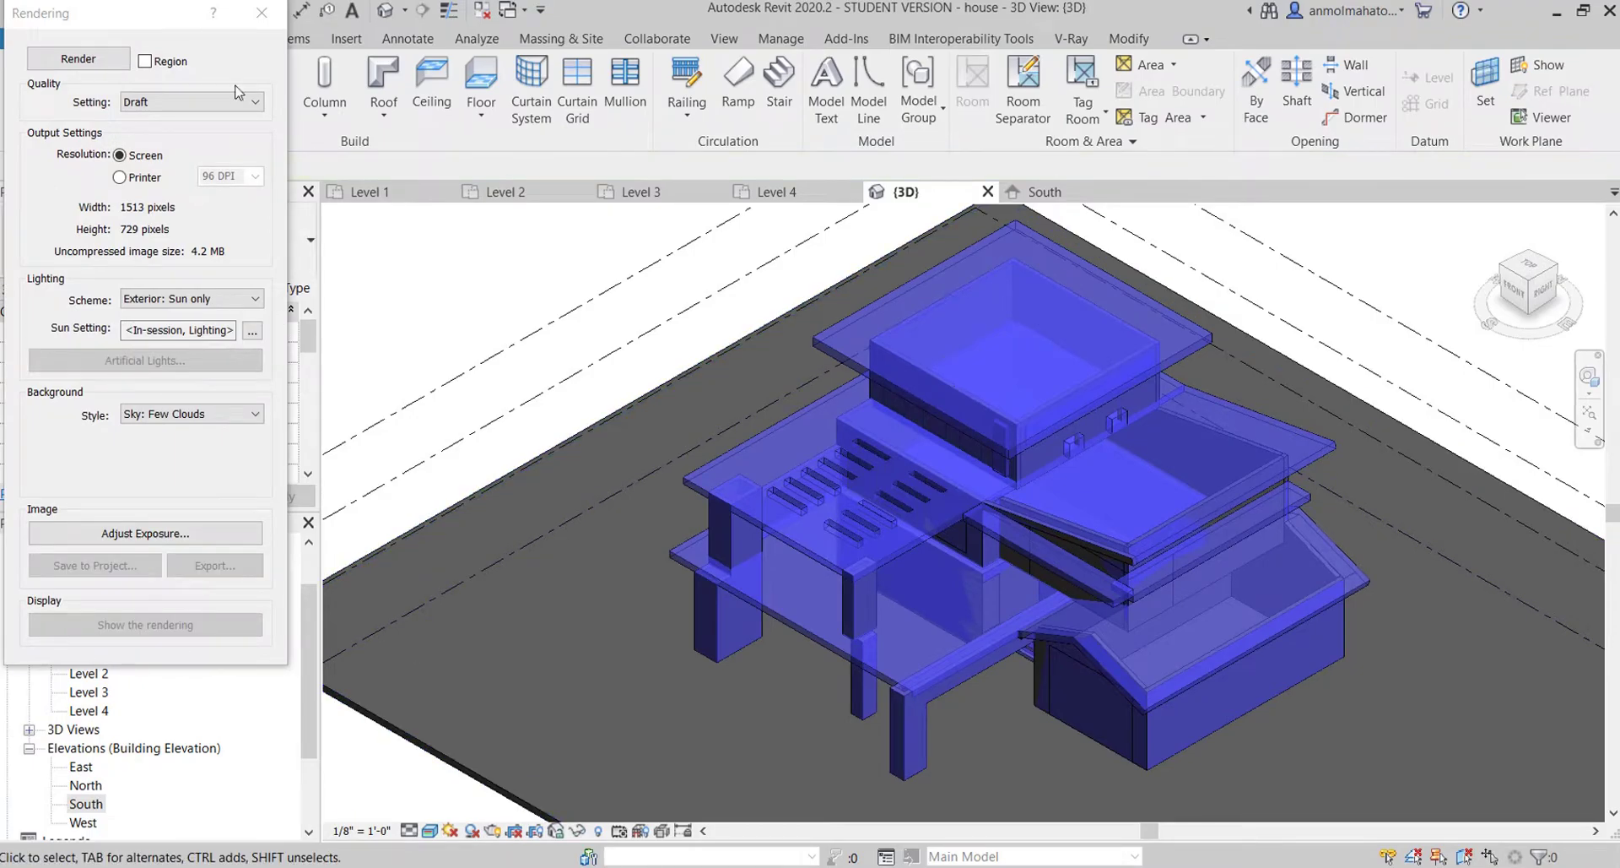
{"action": "left_click", "coordinate": [261, 12]}
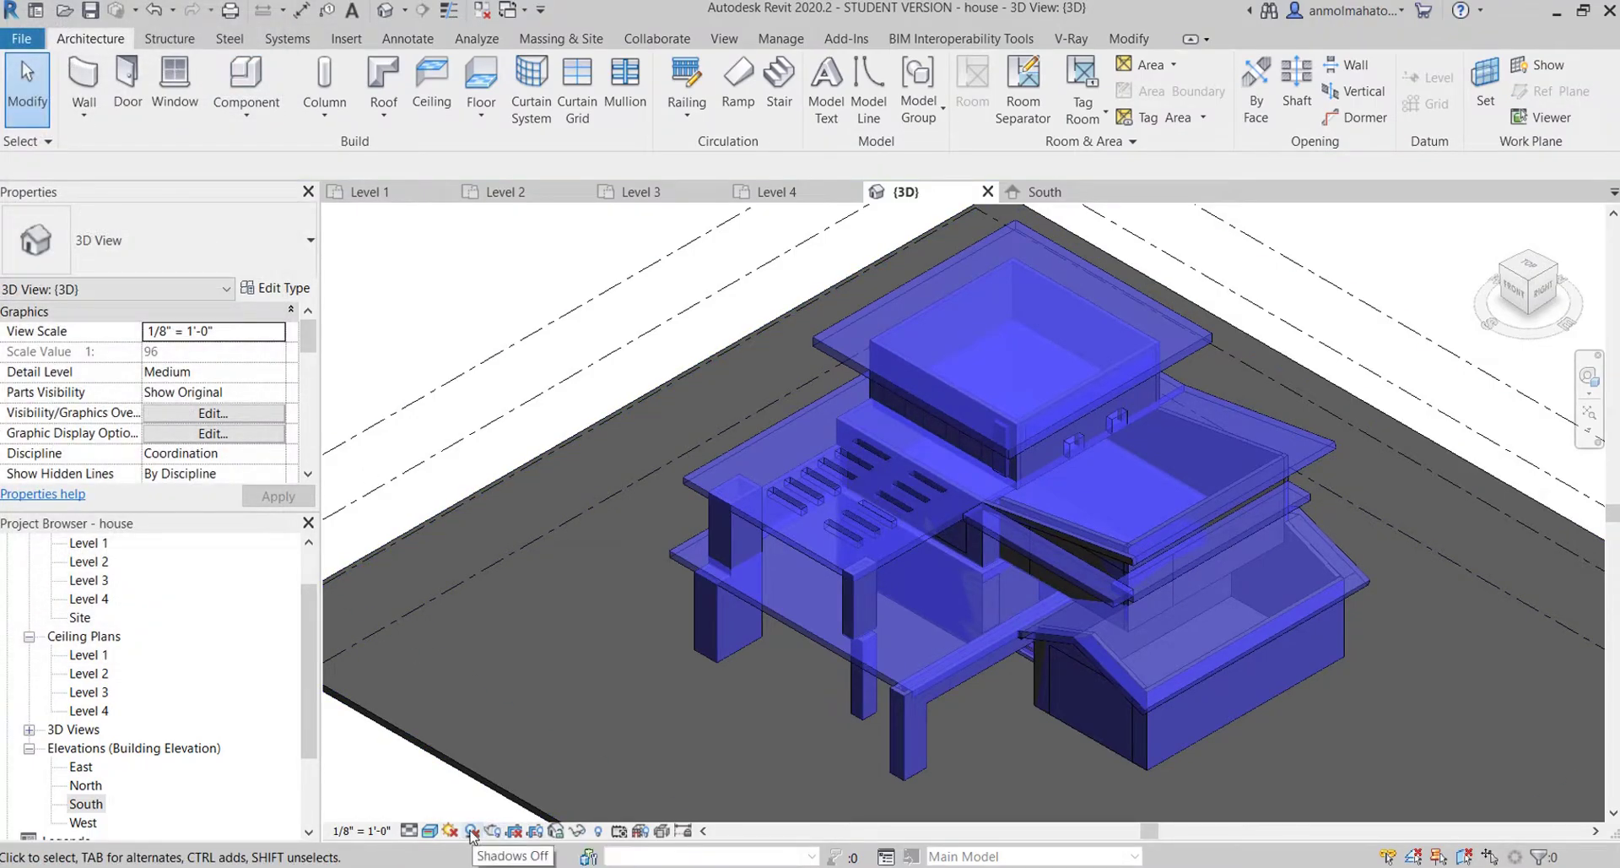
- Unhide the hidden top mass using Reveal Hidden Elements so it shows over the upper storey
{"action": "left_click", "coordinate": [598, 831]}
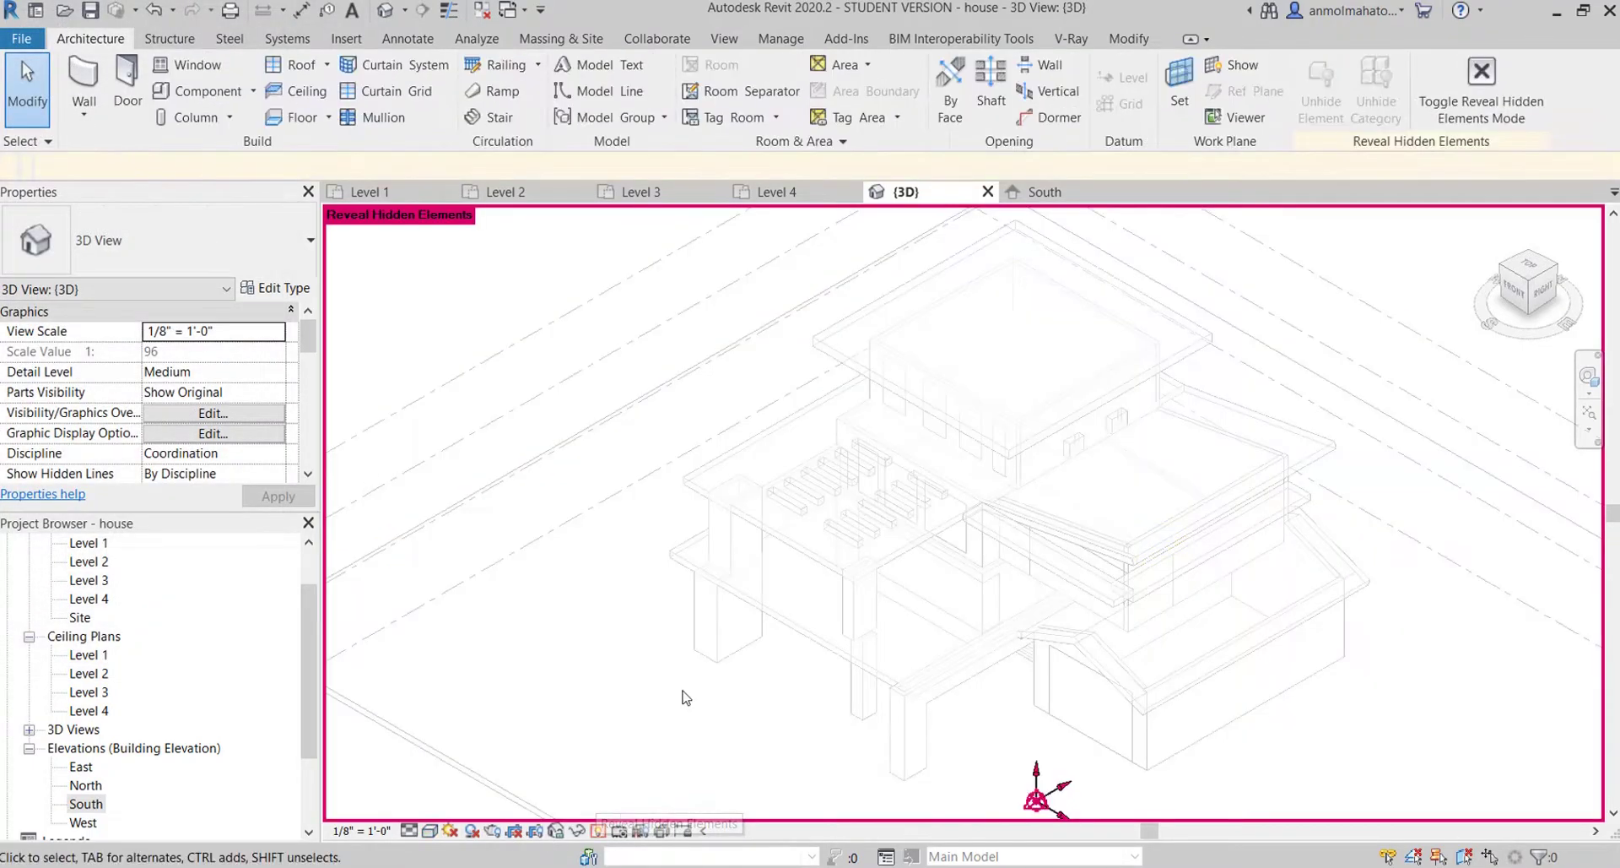
{"action": "left_click", "coordinate": [910, 404]}
{"action": "left_click", "coordinate": [1148, 85]}
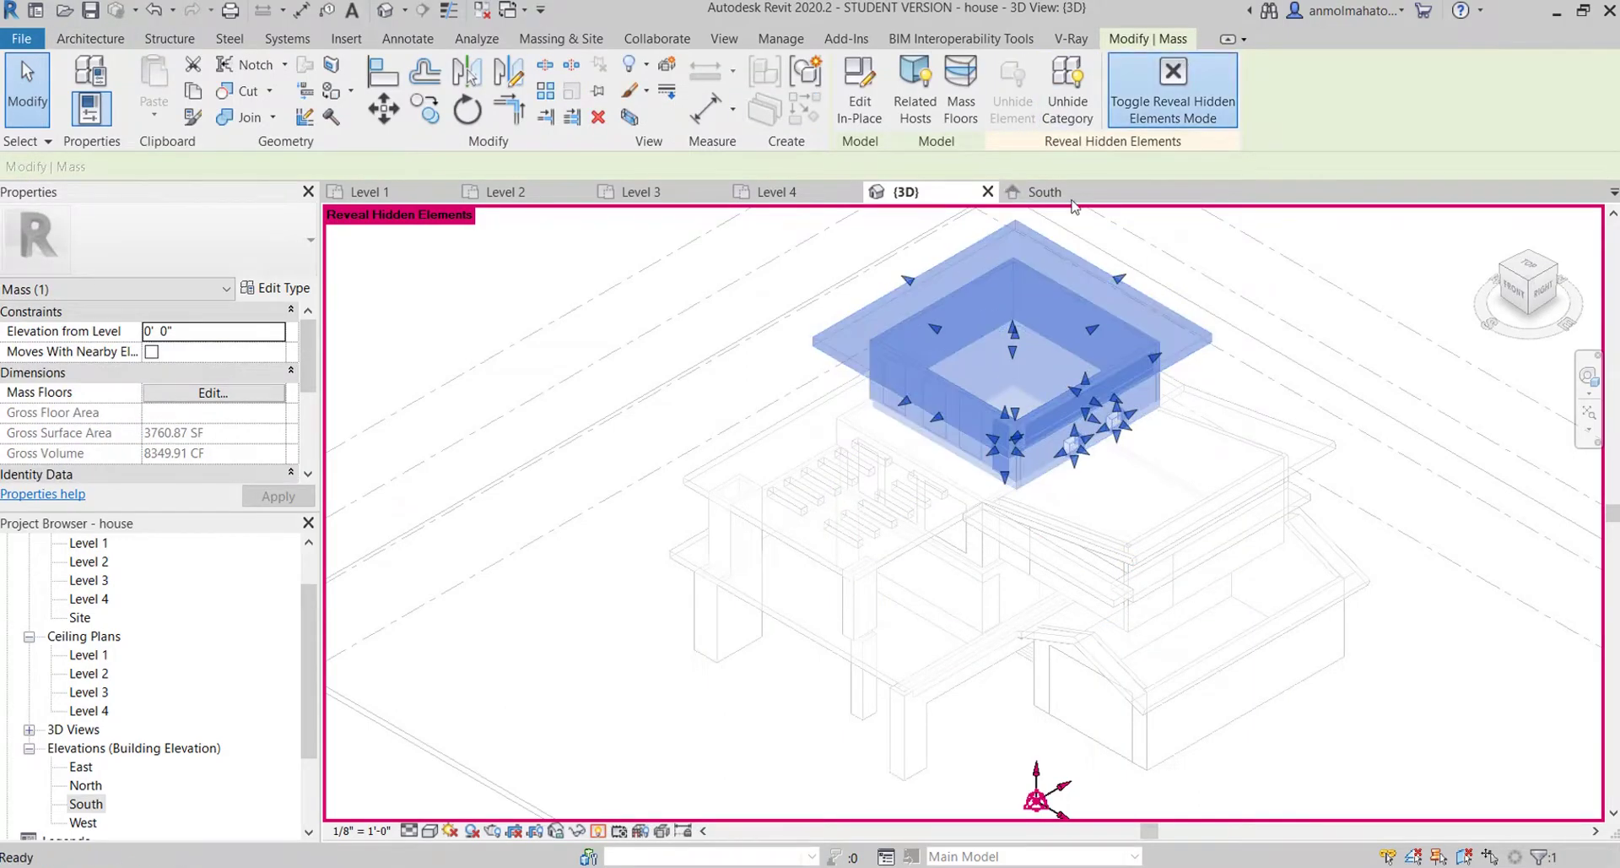
{"action": "left_click", "coordinate": [1312, 89]}
{"action": "key", "text": "Escape"}
{"action": "left_click", "coordinate": [828, 328]}
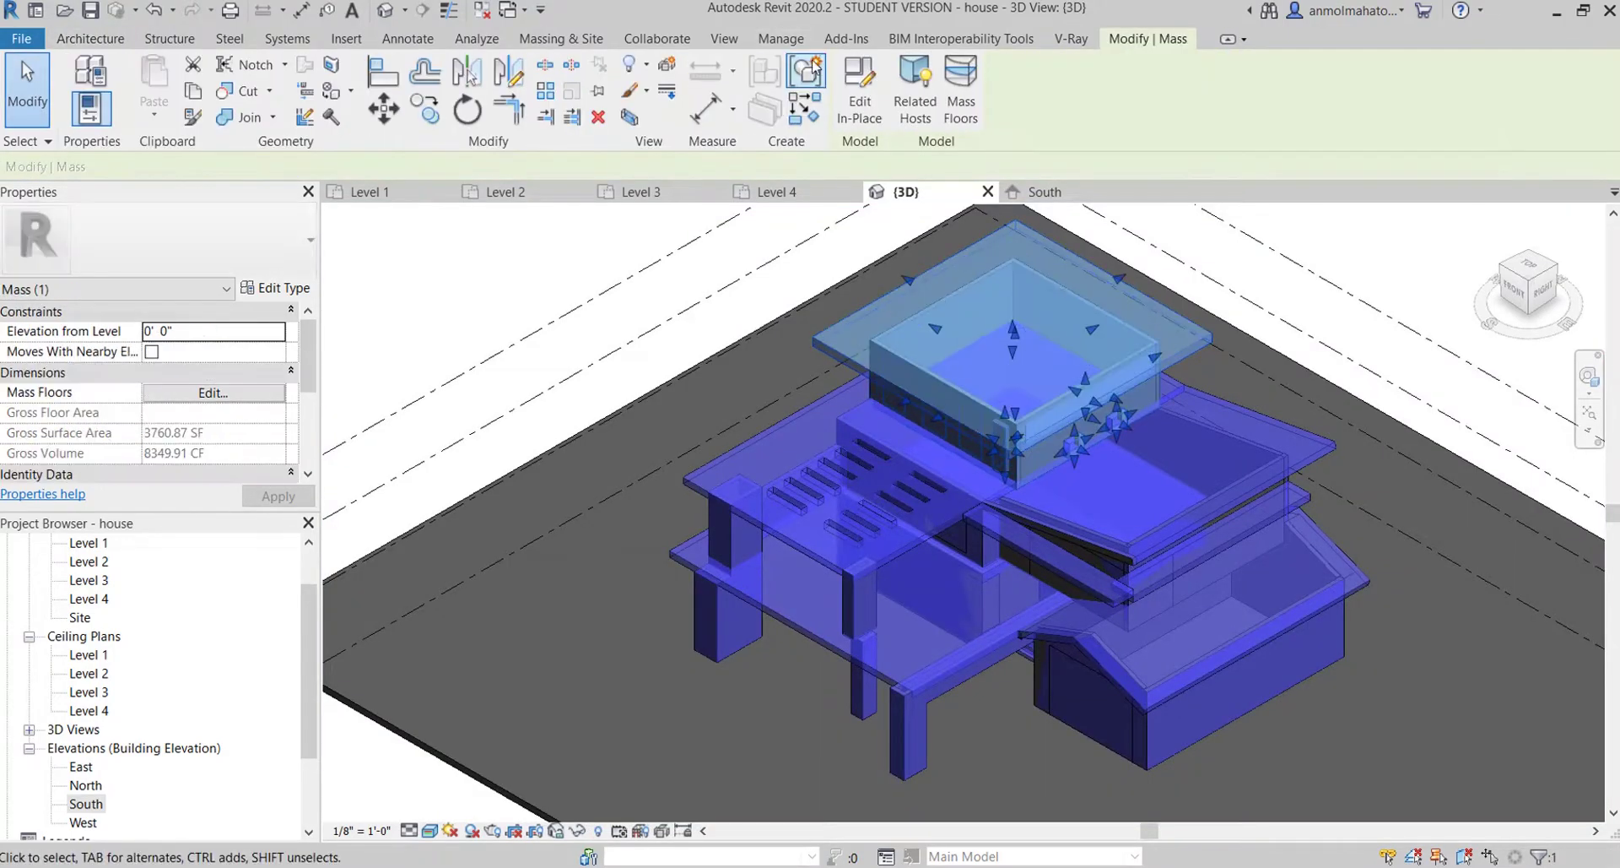
{"action": "left_click", "coordinate": [635, 64]}
{"action": "left_click", "coordinate": [654, 99]}
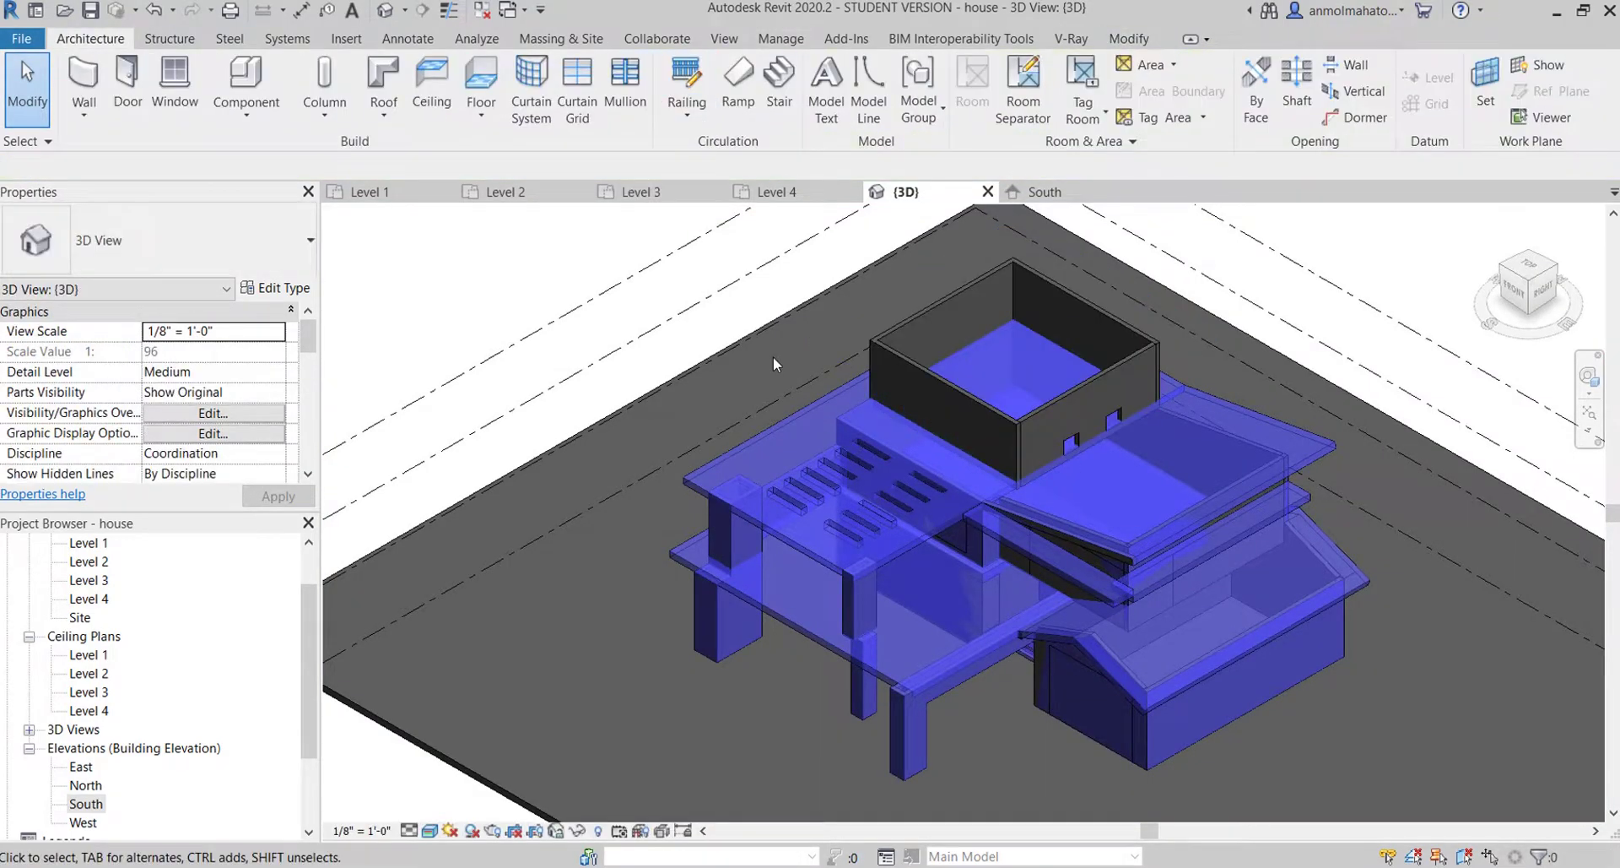
{"action": "left_click", "coordinate": [892, 533]}
{"action": "key", "text": "ctrl+z"}
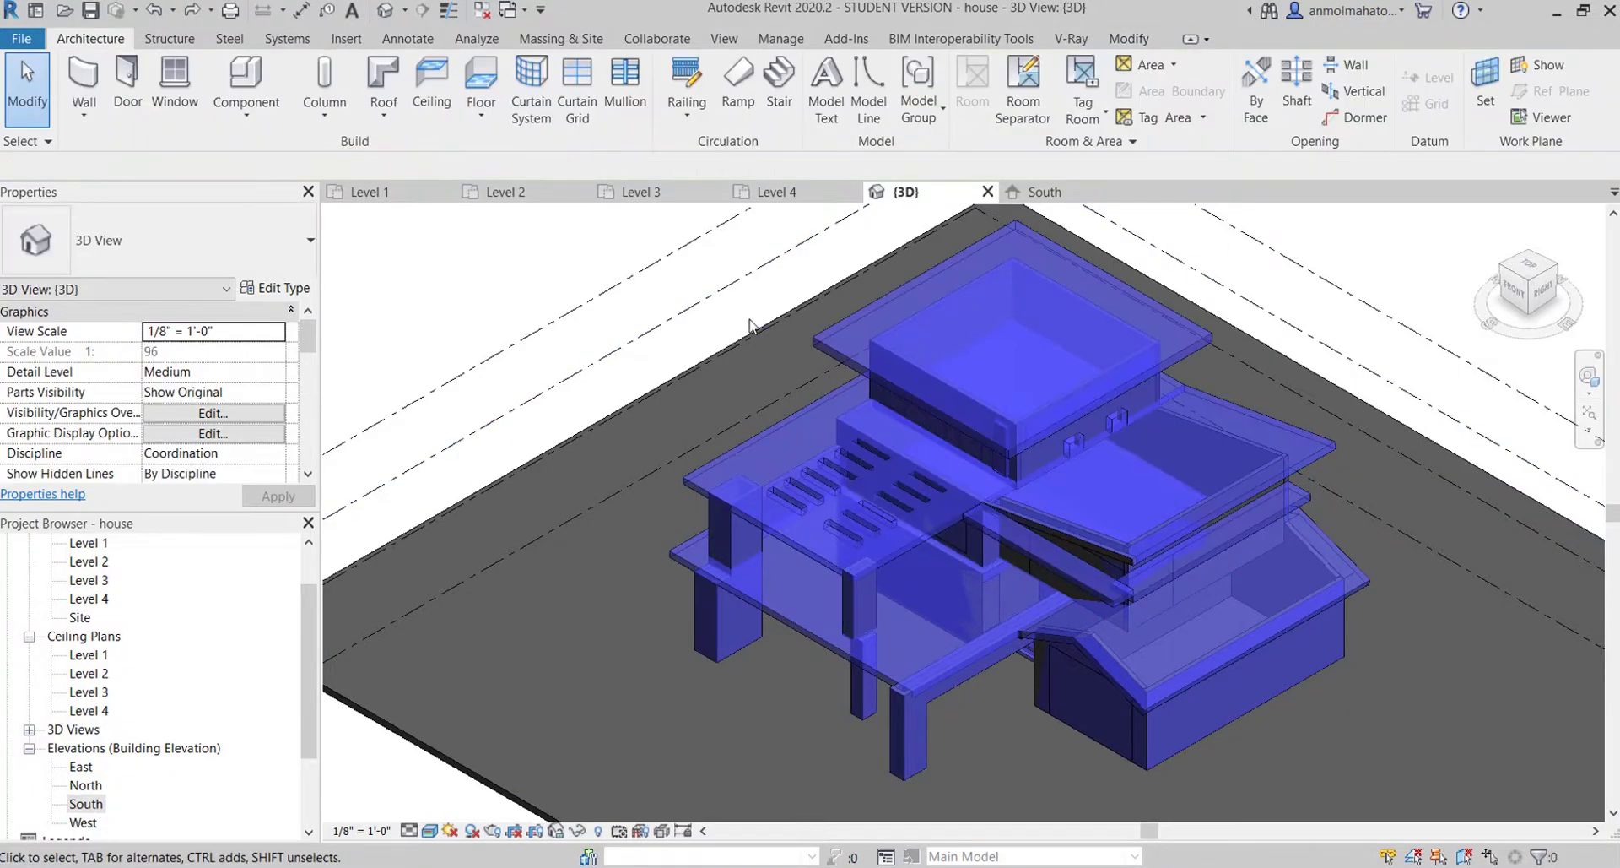
{"action": "left_click", "coordinate": [403, 116]}
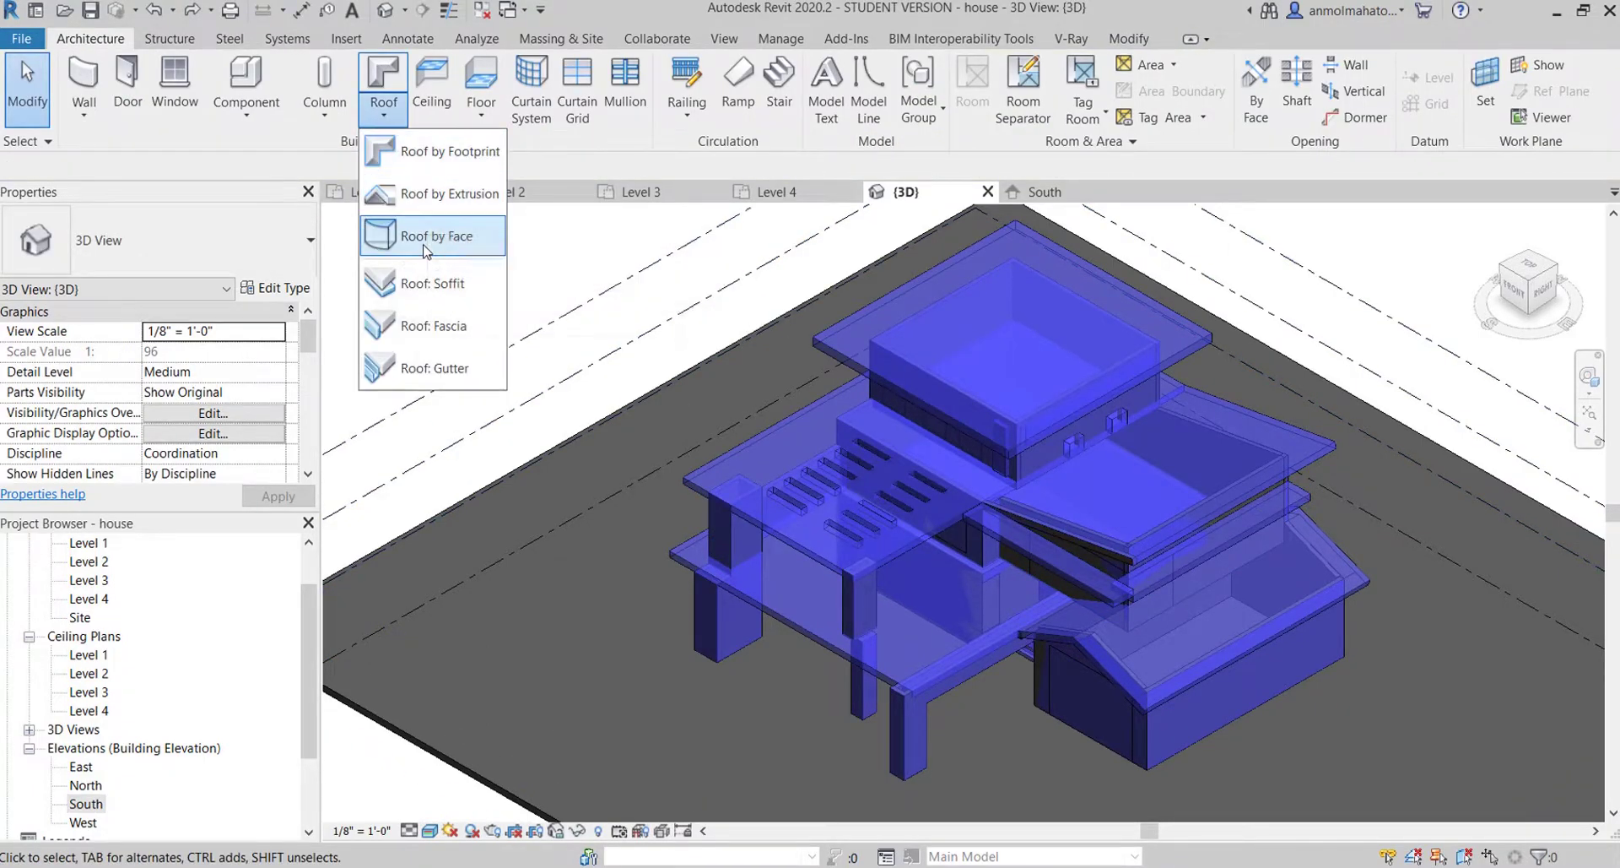
- Place a roof by face on the top, sloped front, left and upper slatted mass faces
{"action": "left_click", "coordinate": [422, 231]}
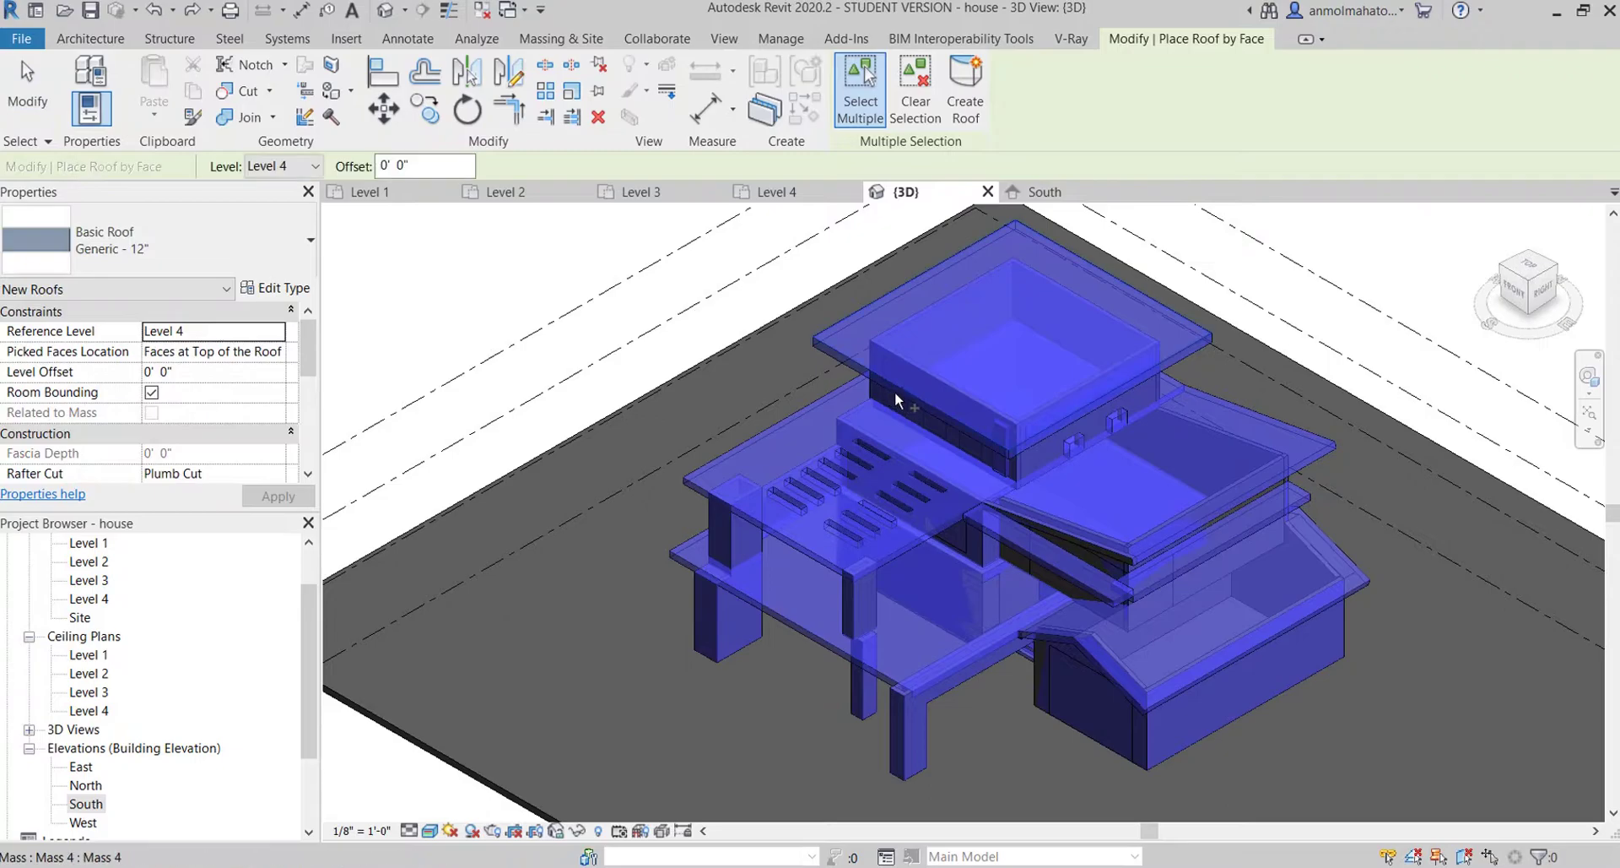
{"action": "left_click", "coordinate": [1202, 328]}
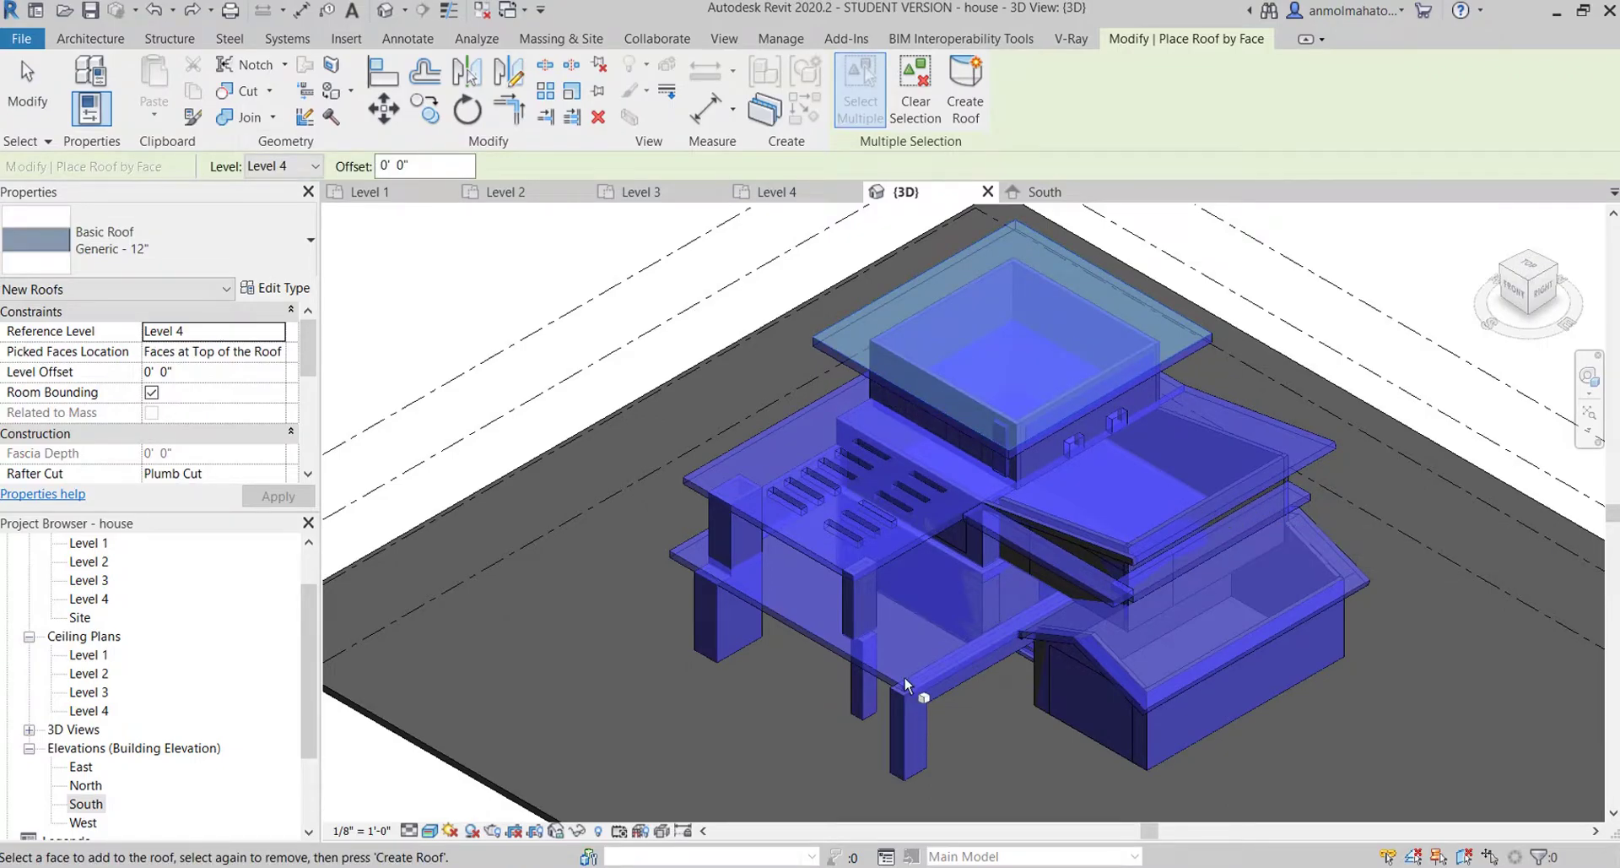
{"action": "scroll", "coordinate": [1137, 702], "scroll_direction": "up", "scroll_amount": 5}
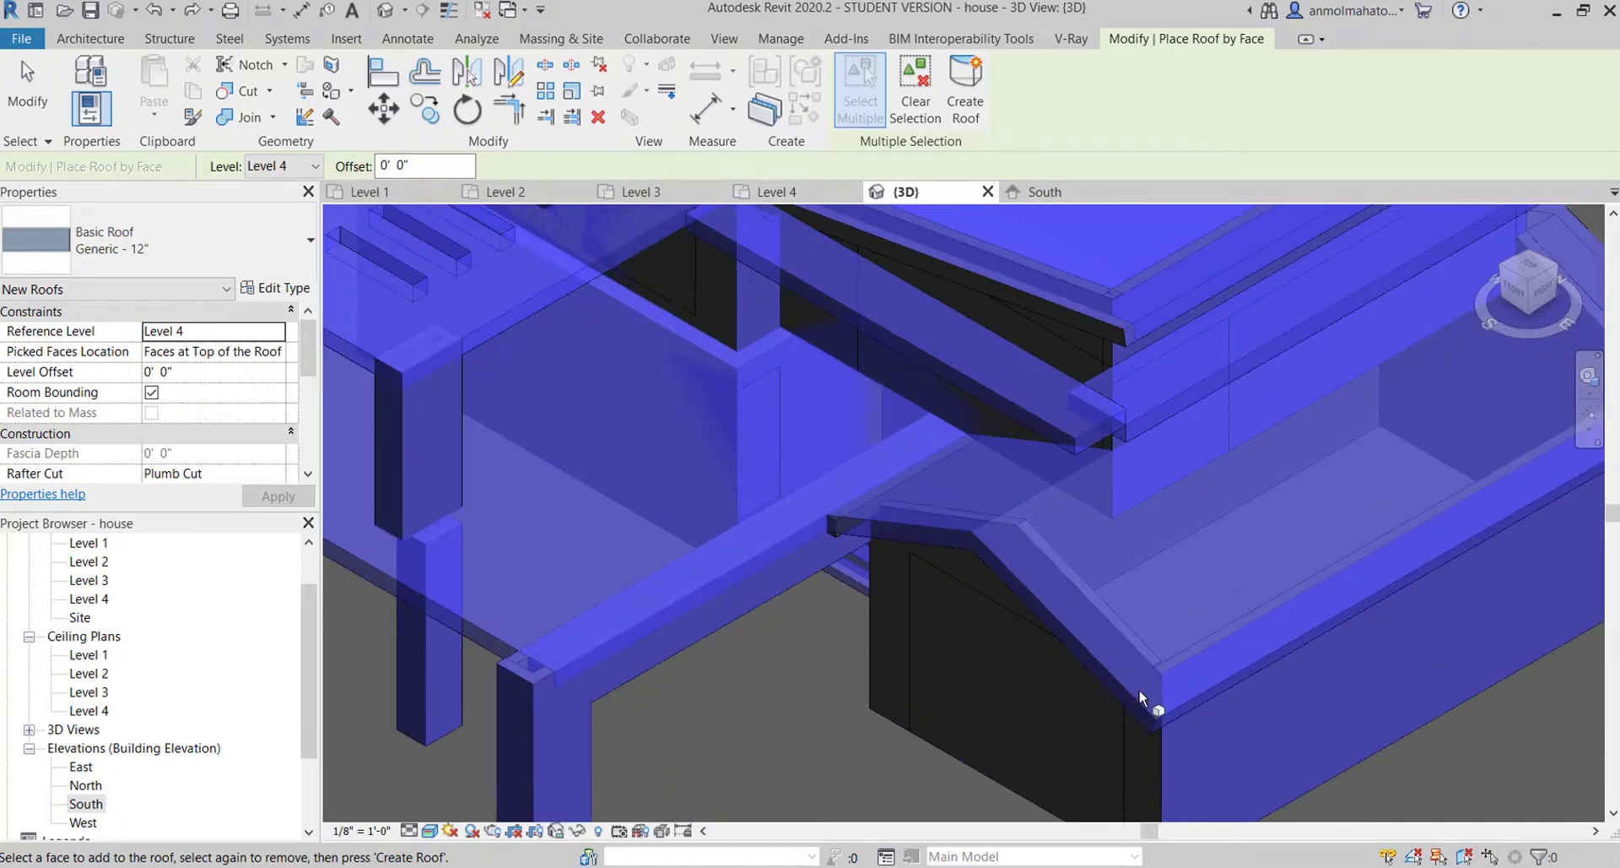
{"action": "left_click", "coordinate": [981, 546]}
{"action": "left_click", "coordinate": [960, 525]}
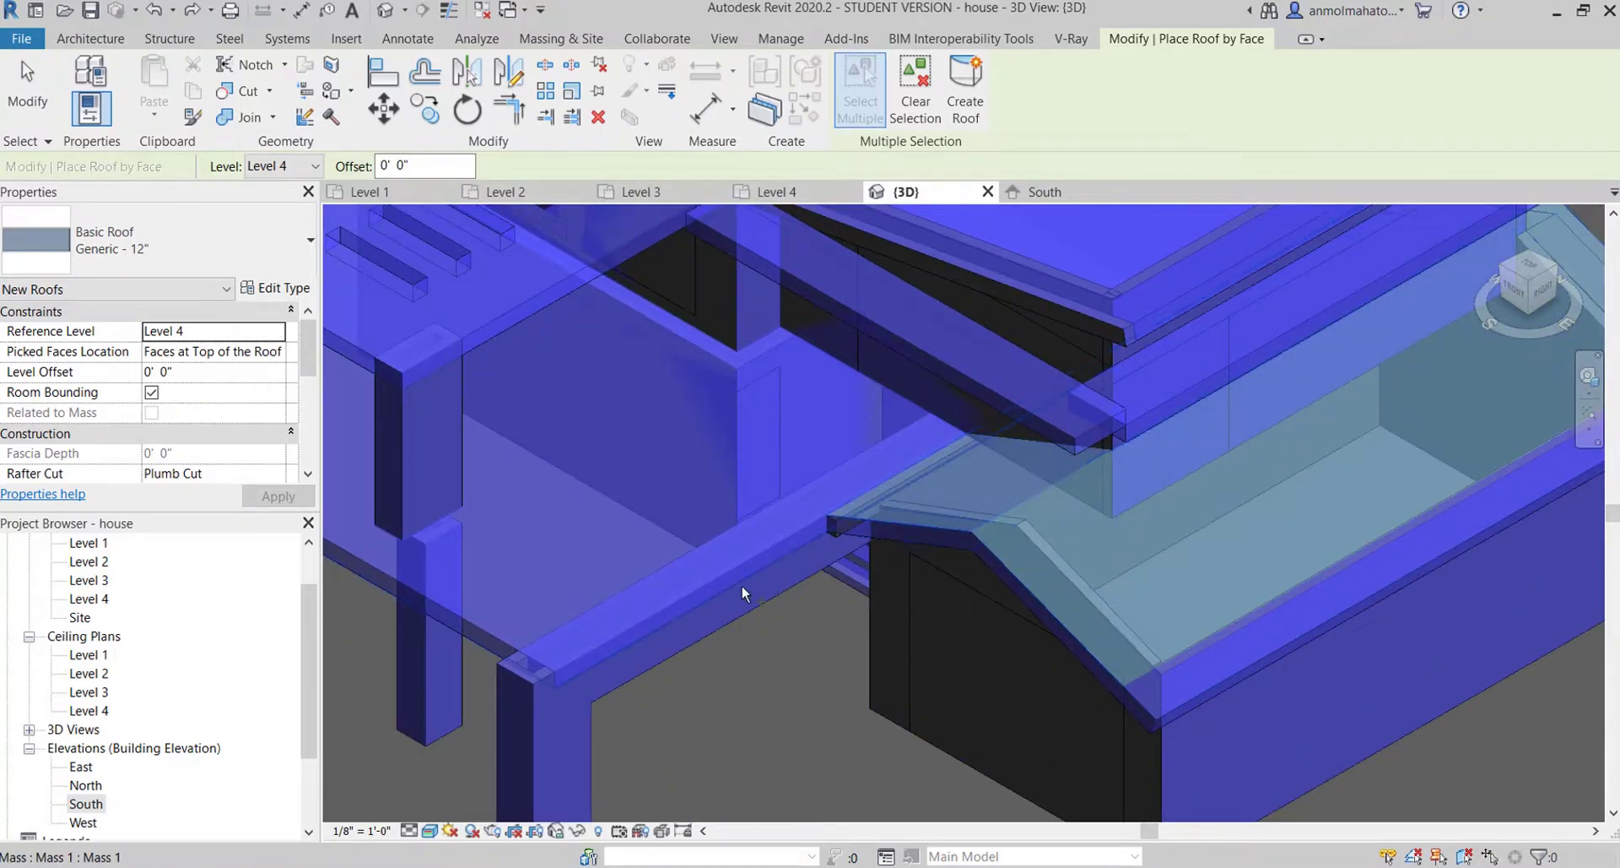
{"action": "left_click", "coordinate": [582, 649]}
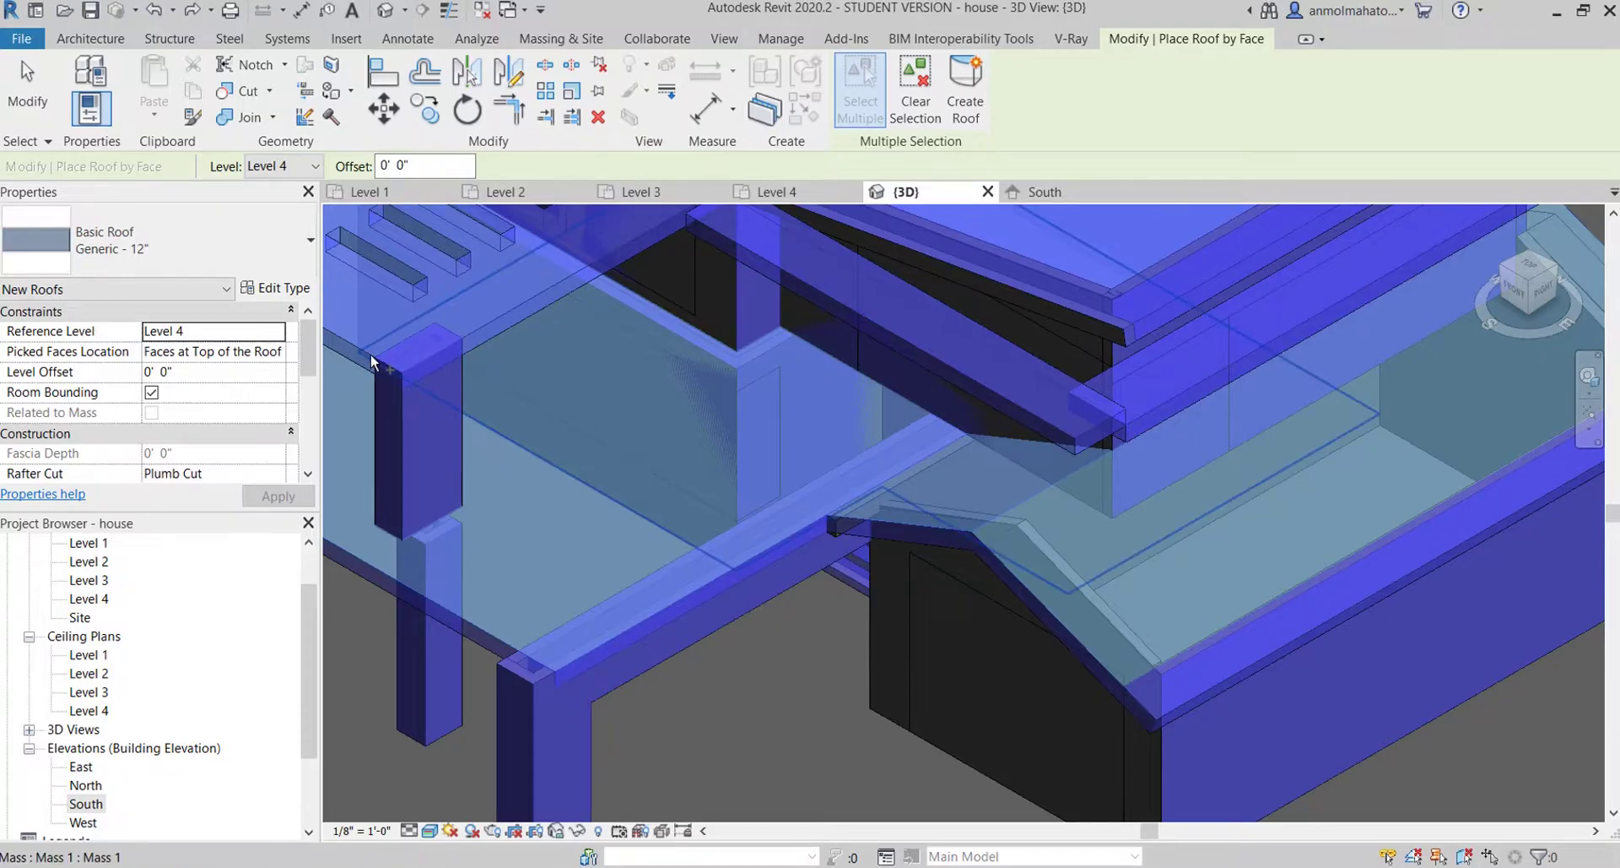
{"action": "scroll", "coordinate": [756, 443], "scroll_direction": "down", "scroll_amount": 5}
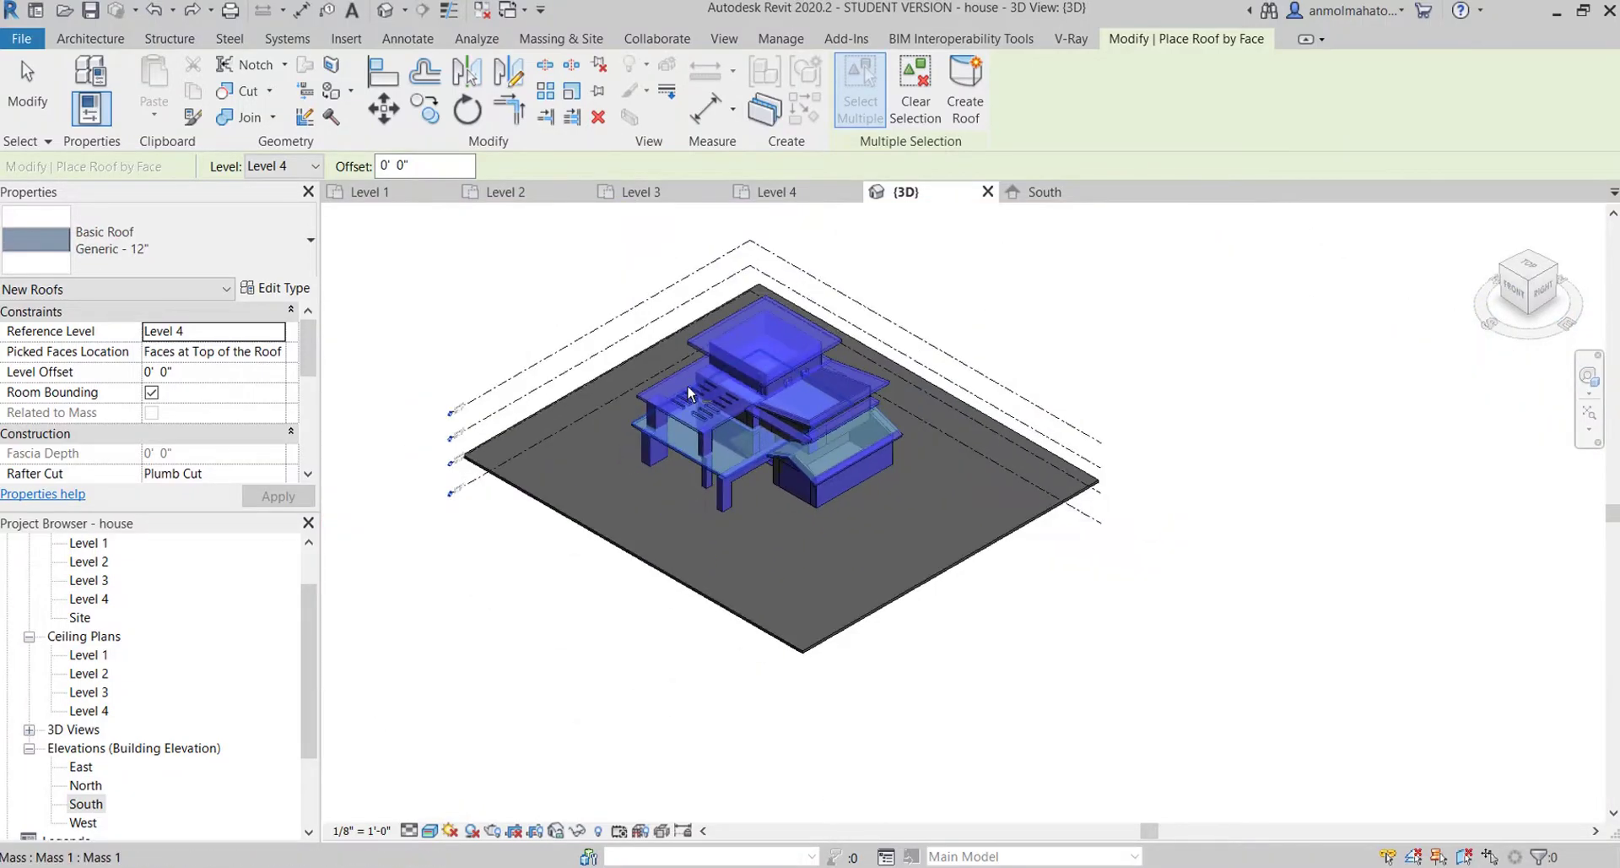
{"action": "scroll", "coordinate": [522, 432], "scroll_direction": "up", "scroll_amount": 4}
{"action": "left_click", "coordinate": [510, 423]}
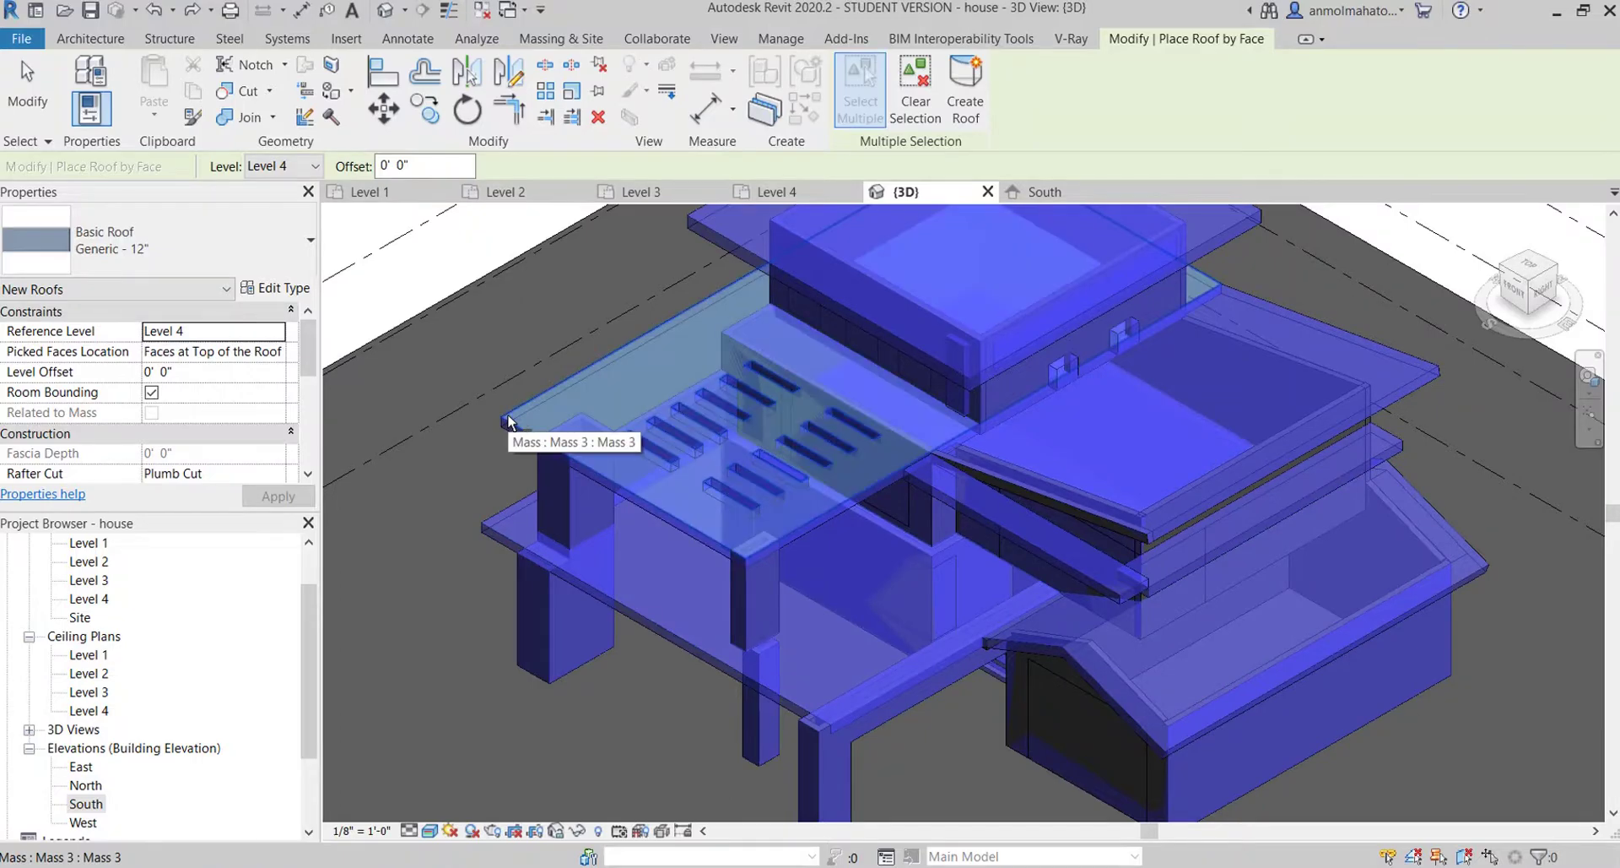
{"action": "left_click", "coordinate": [959, 85]}
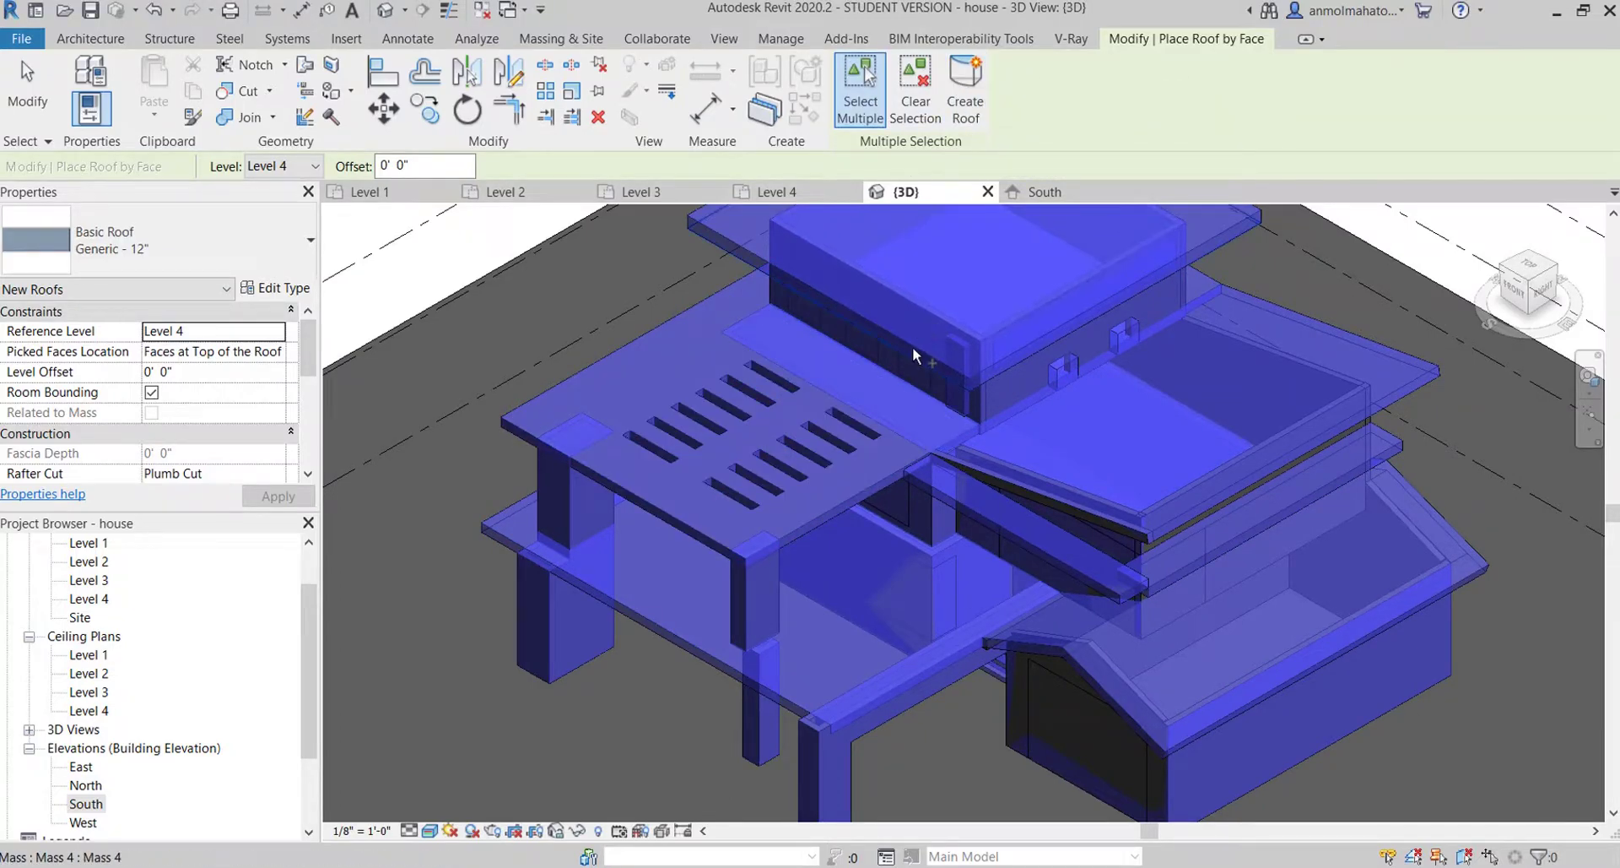
- After trying several mass faces, create a roof on the sloped face
{"action": "scroll", "coordinate": [991, 345], "scroll_direction": "up", "scroll_amount": 2}
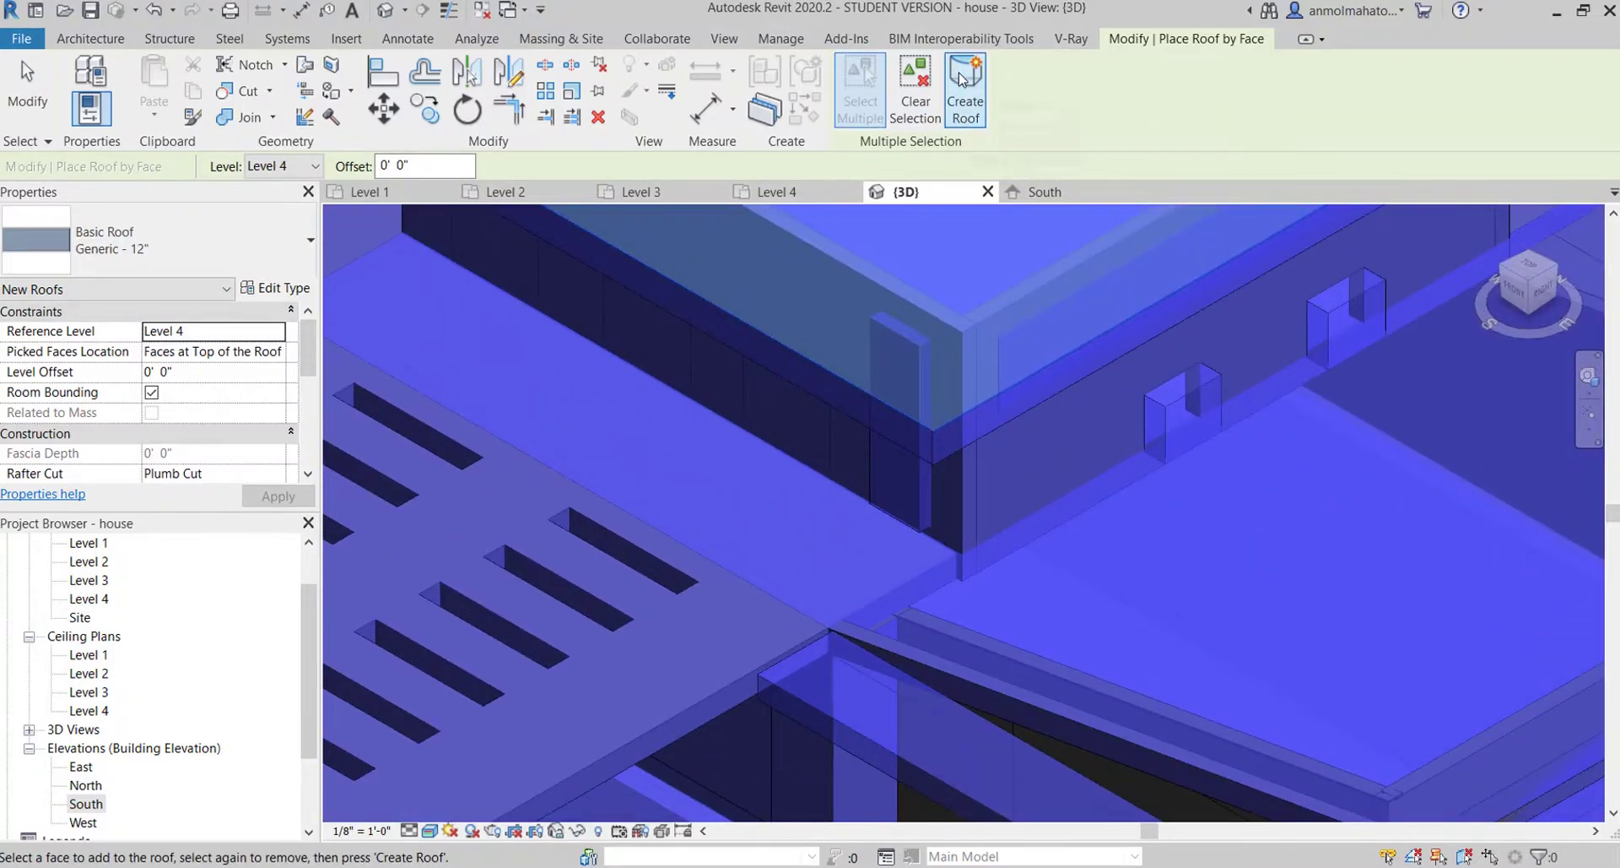
{"action": "scroll", "coordinate": [955, 379], "scroll_direction": "up", "scroll_amount": 3}
{"action": "scroll", "coordinate": [962, 378], "scroll_direction": "down", "scroll_amount": 5}
{"action": "scroll", "coordinate": [995, 540], "scroll_direction": "up", "scroll_amount": 5}
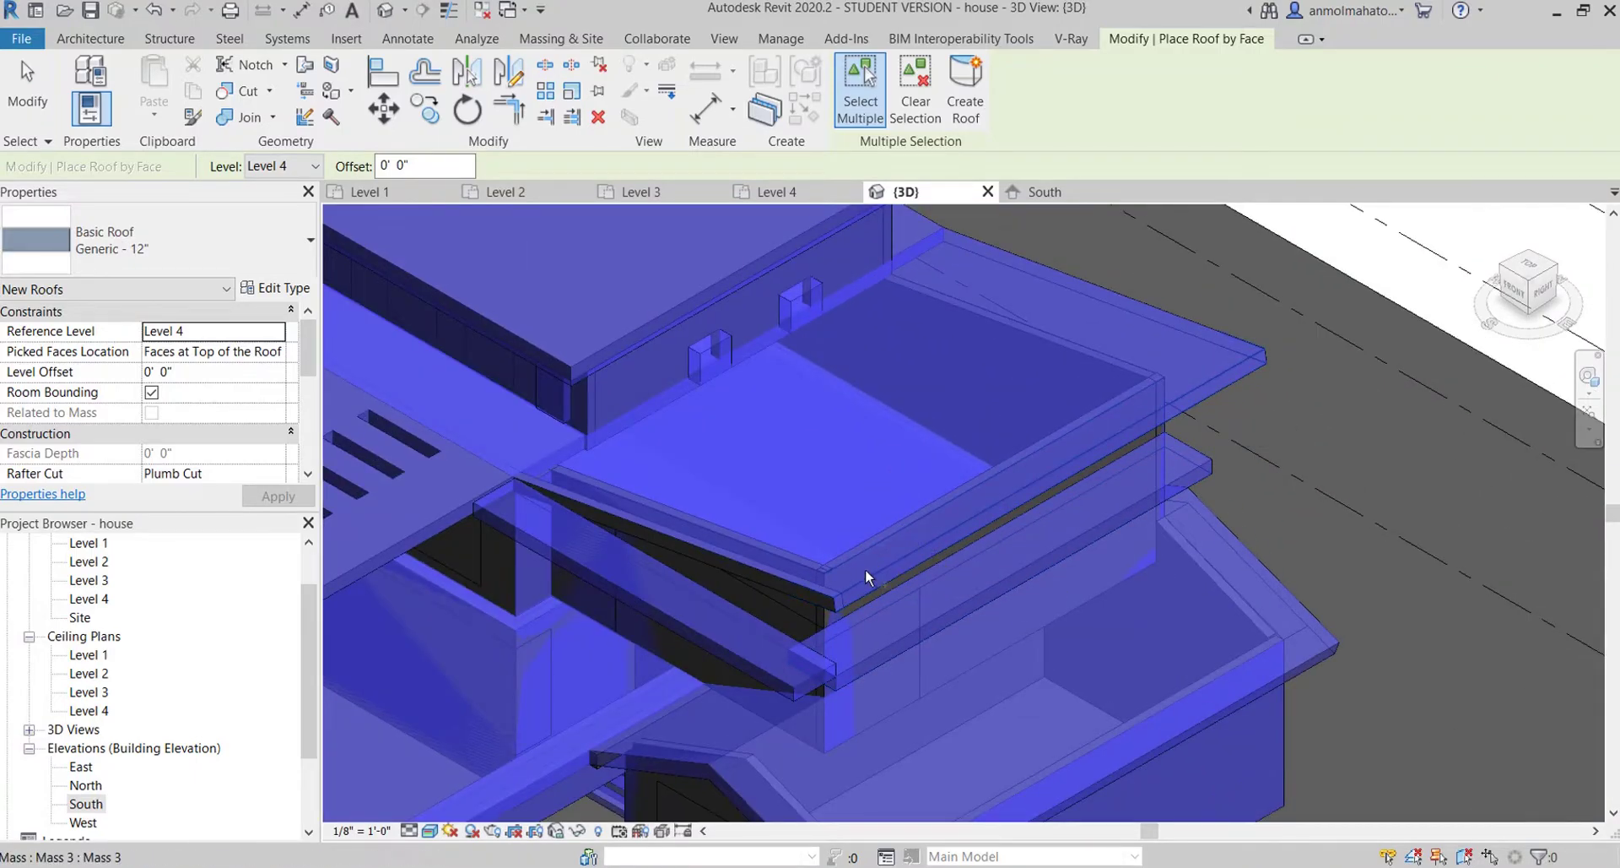
{"action": "left_click", "coordinate": [1227, 341]}
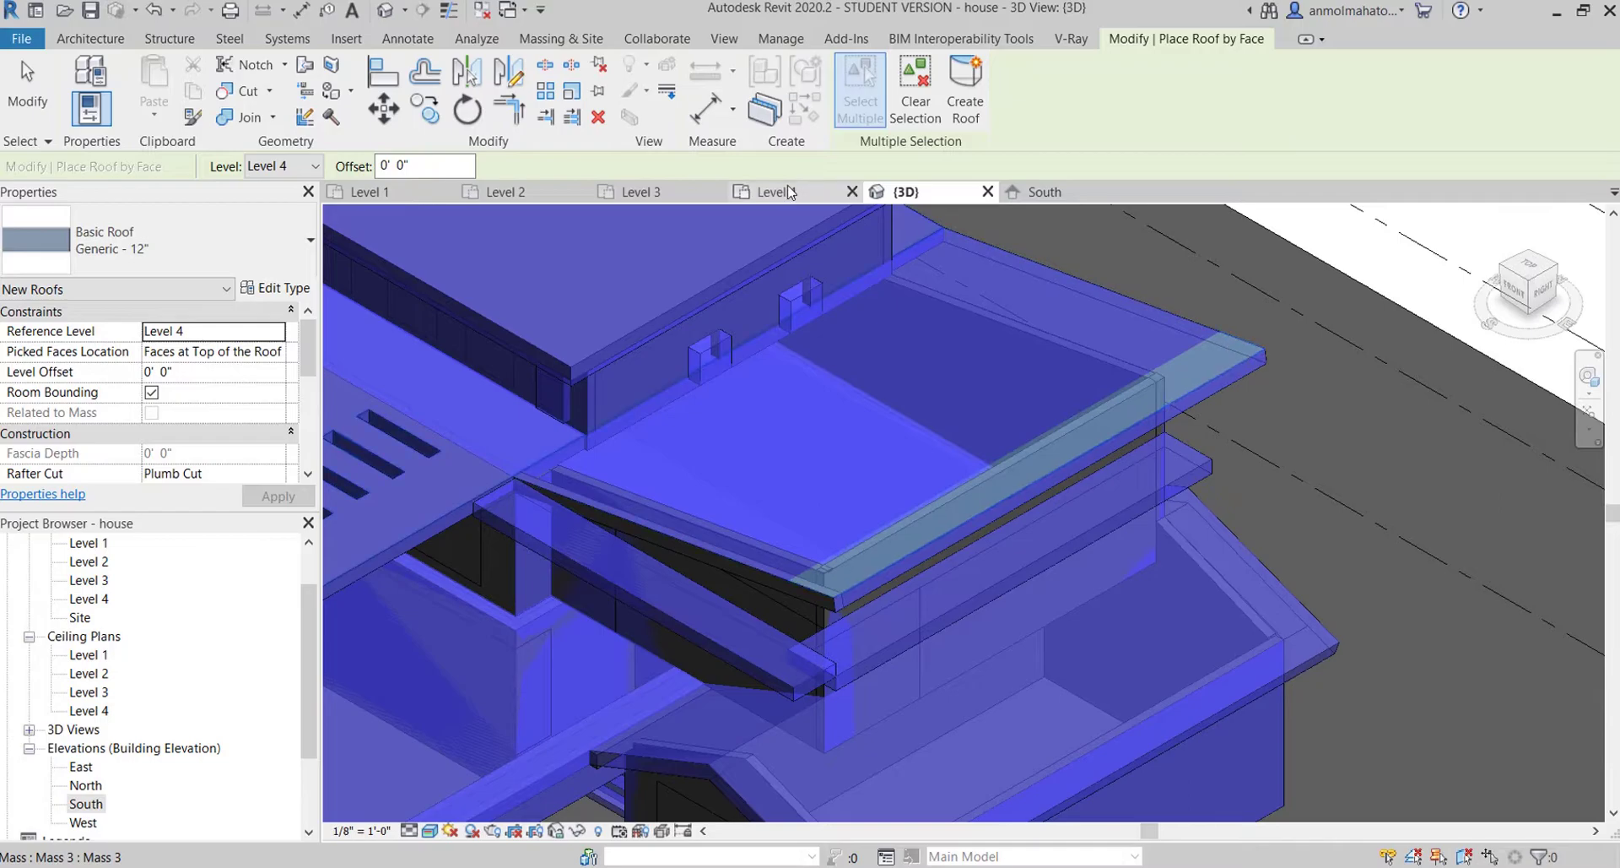
{"action": "left_click", "coordinate": [916, 88]}
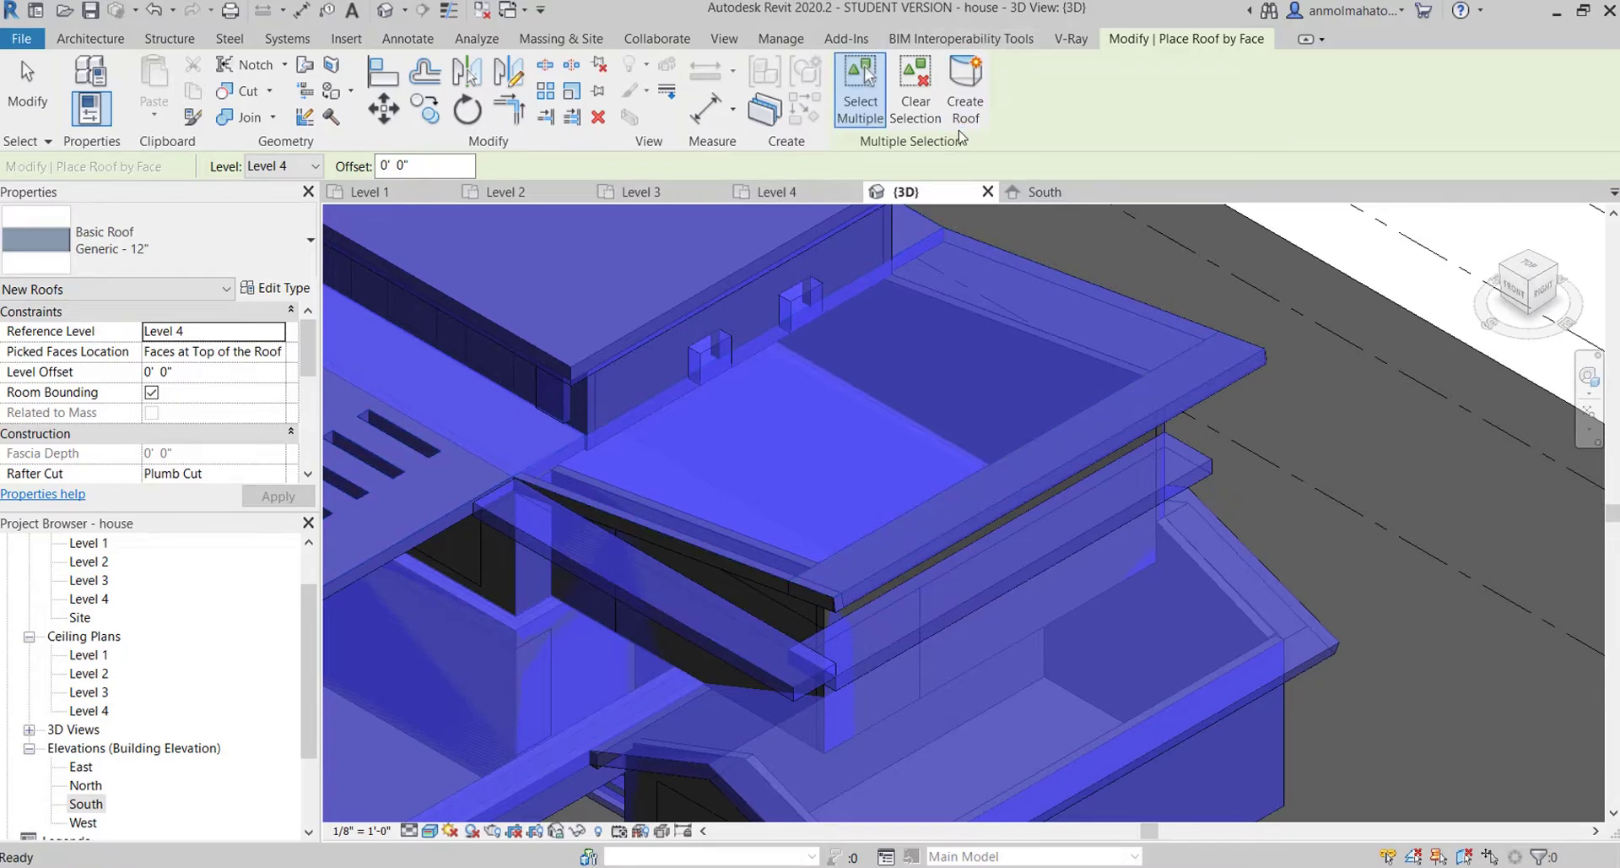
{"action": "left_click", "coordinate": [1105, 297]}
{"action": "left_click", "coordinate": [948, 427]}
{"action": "scroll", "coordinate": [1147, 348], "scroll_direction": "down", "scroll_amount": 4}
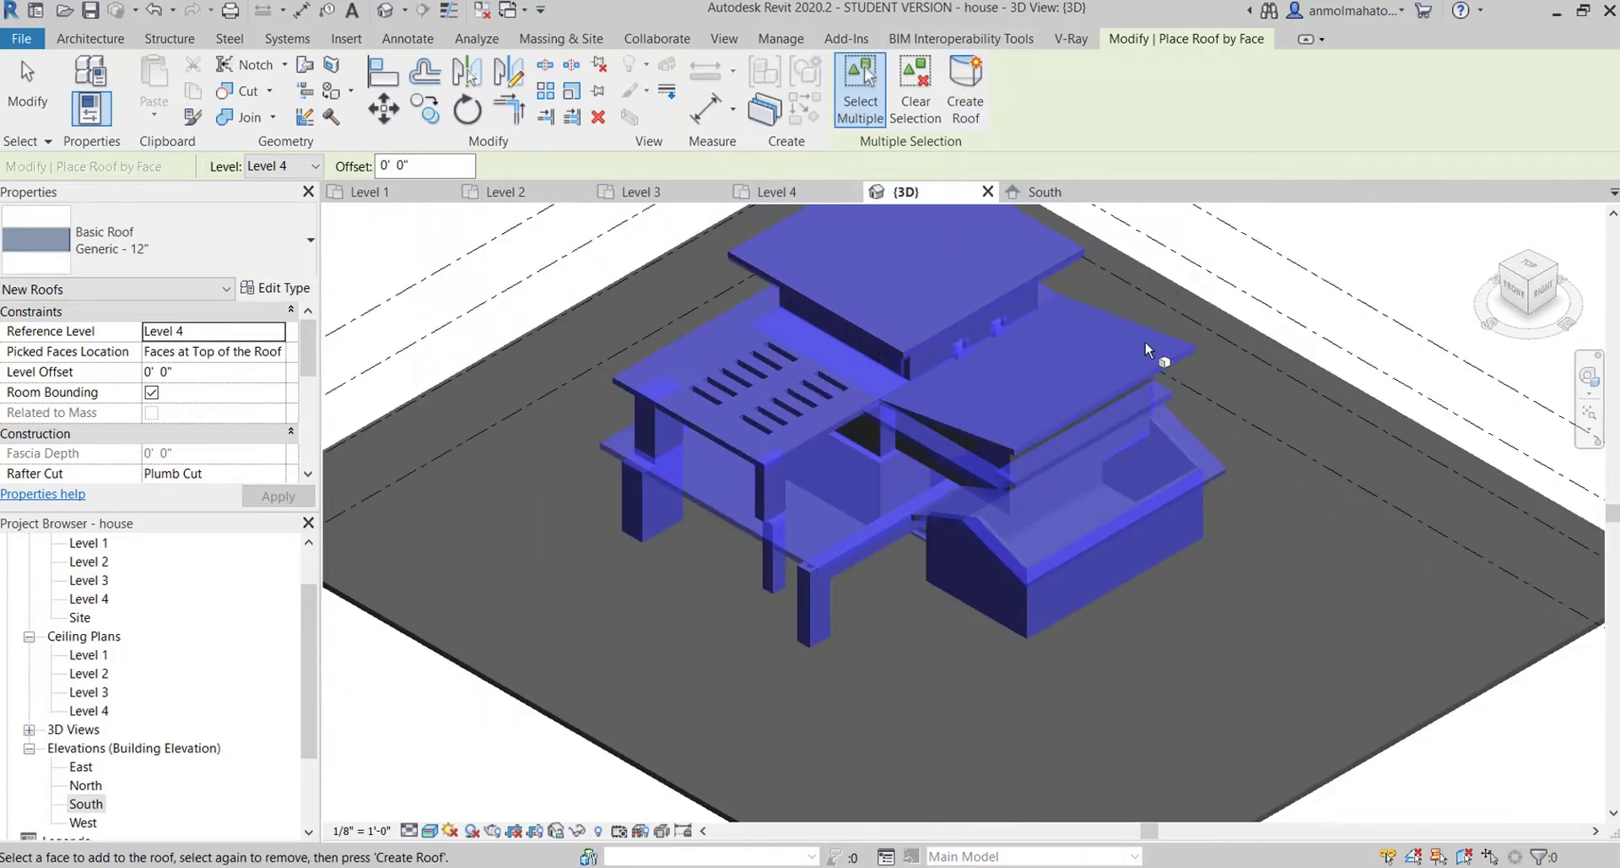
{"action": "scroll", "coordinate": [1148, 403], "scroll_direction": "up", "scroll_amount": 4}
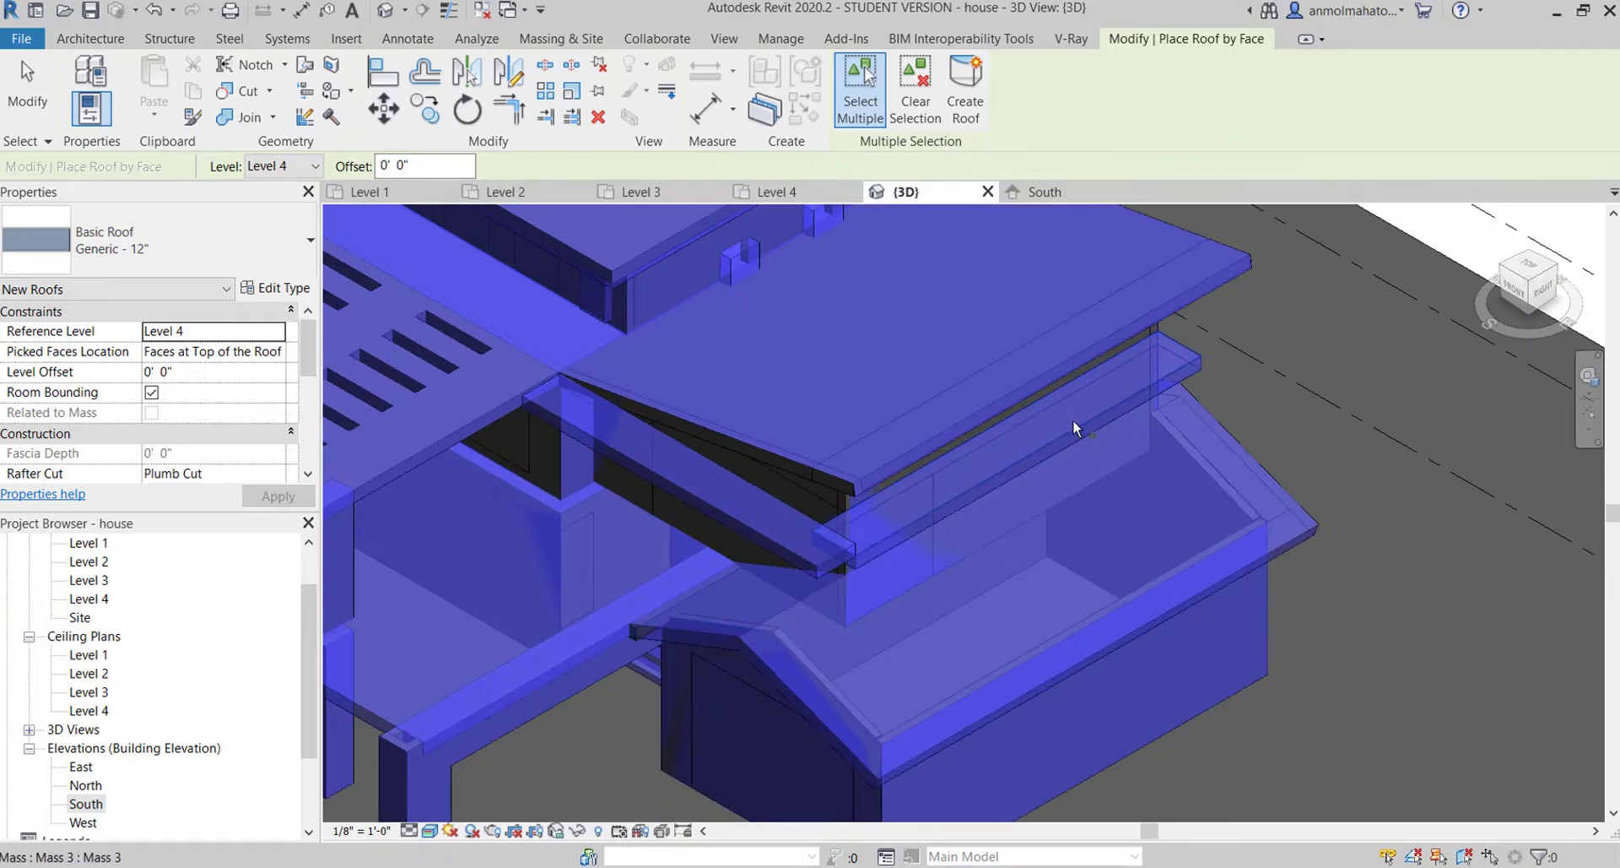
{"action": "left_click", "coordinate": [1072, 418]}
{"action": "left_click", "coordinate": [887, 434]}
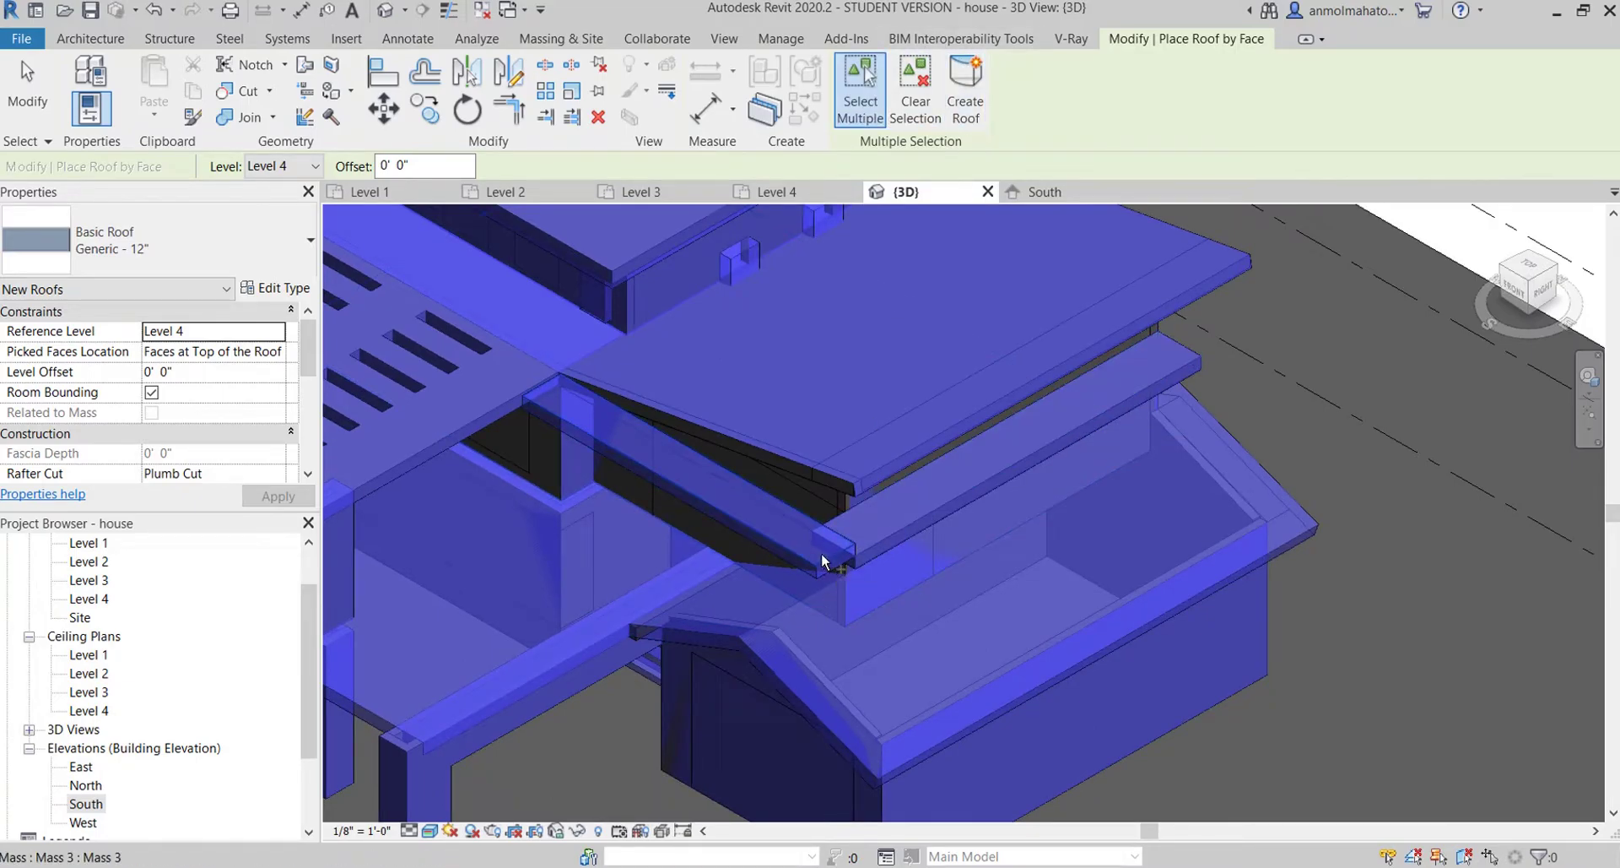
{"action": "left_click", "coordinate": [823, 559]}
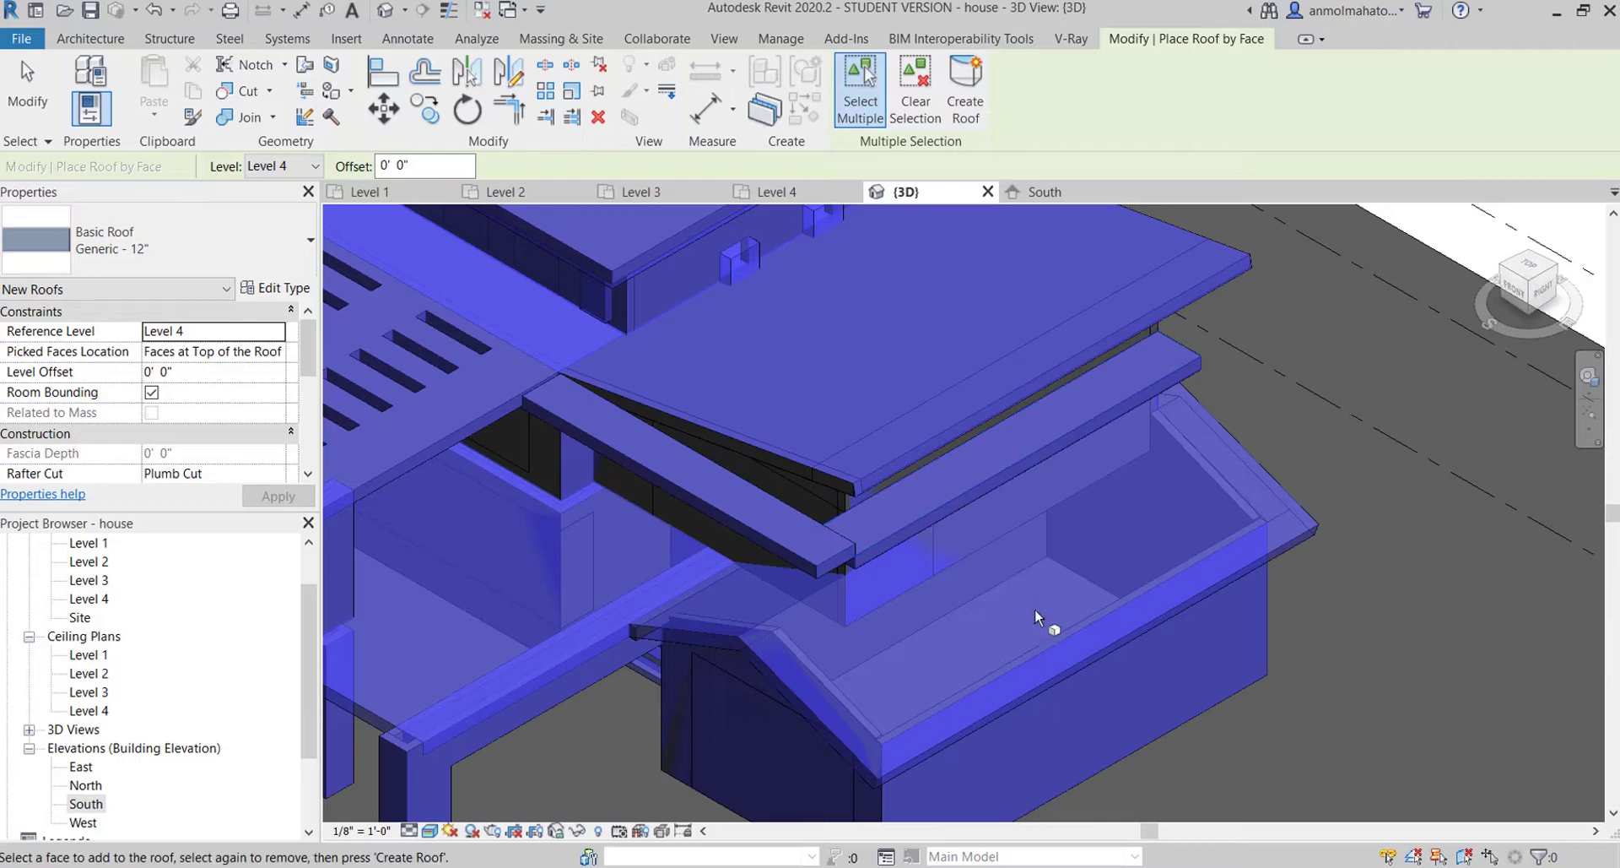
{"action": "left_click", "coordinate": [793, 684]}
{"action": "left_click", "coordinate": [964, 92]}
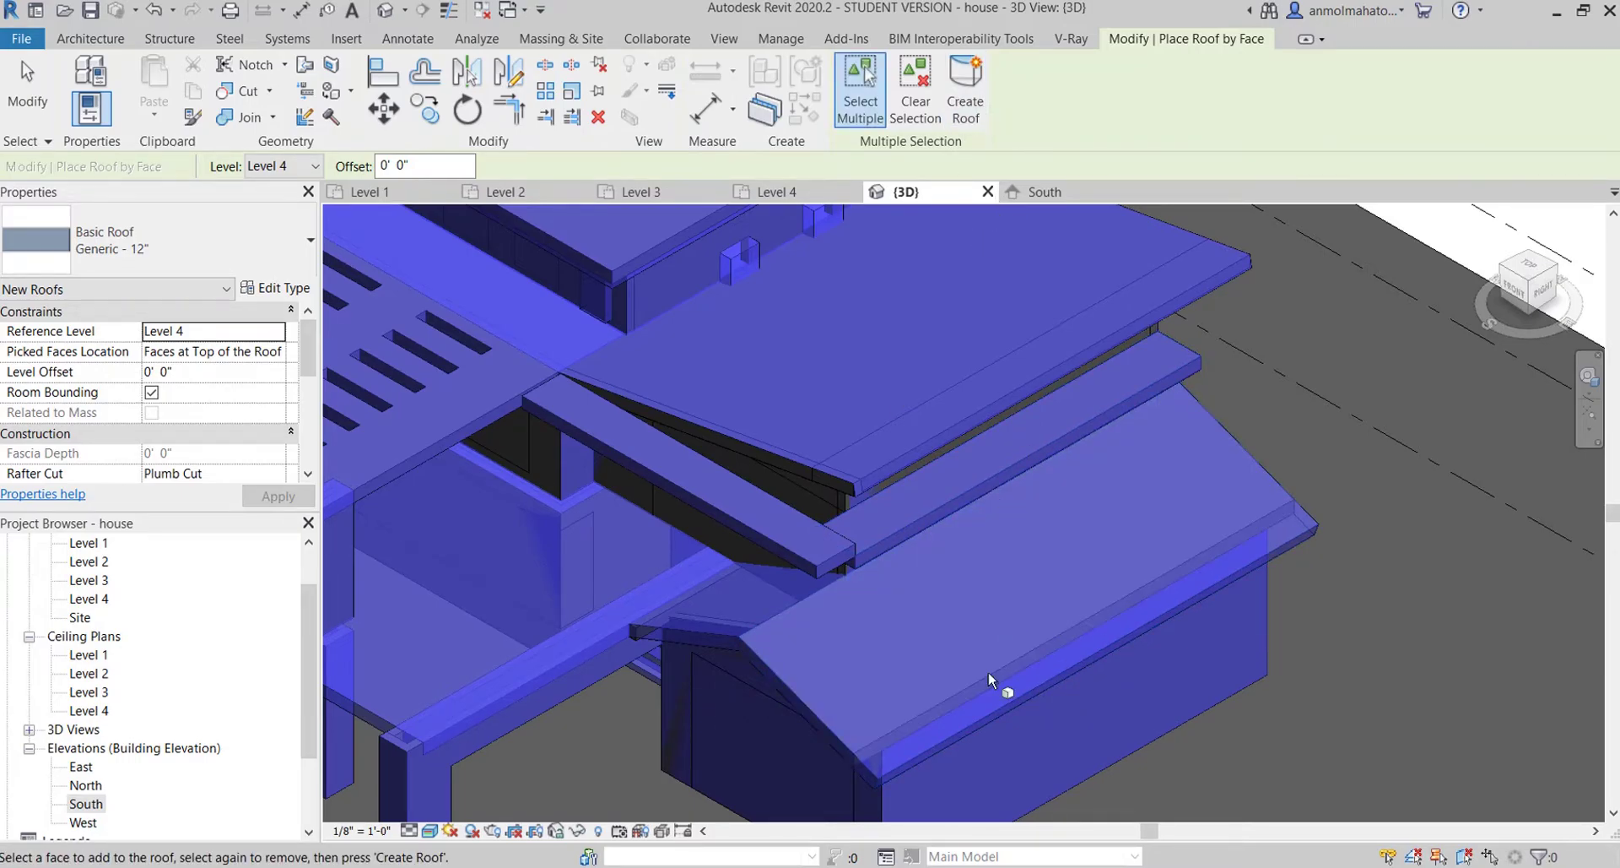
- Create a roof on the canopy's edge face and two adjoining faces
{"action": "left_click", "coordinate": [859, 755]}
{"action": "left_click", "coordinate": [975, 107]}
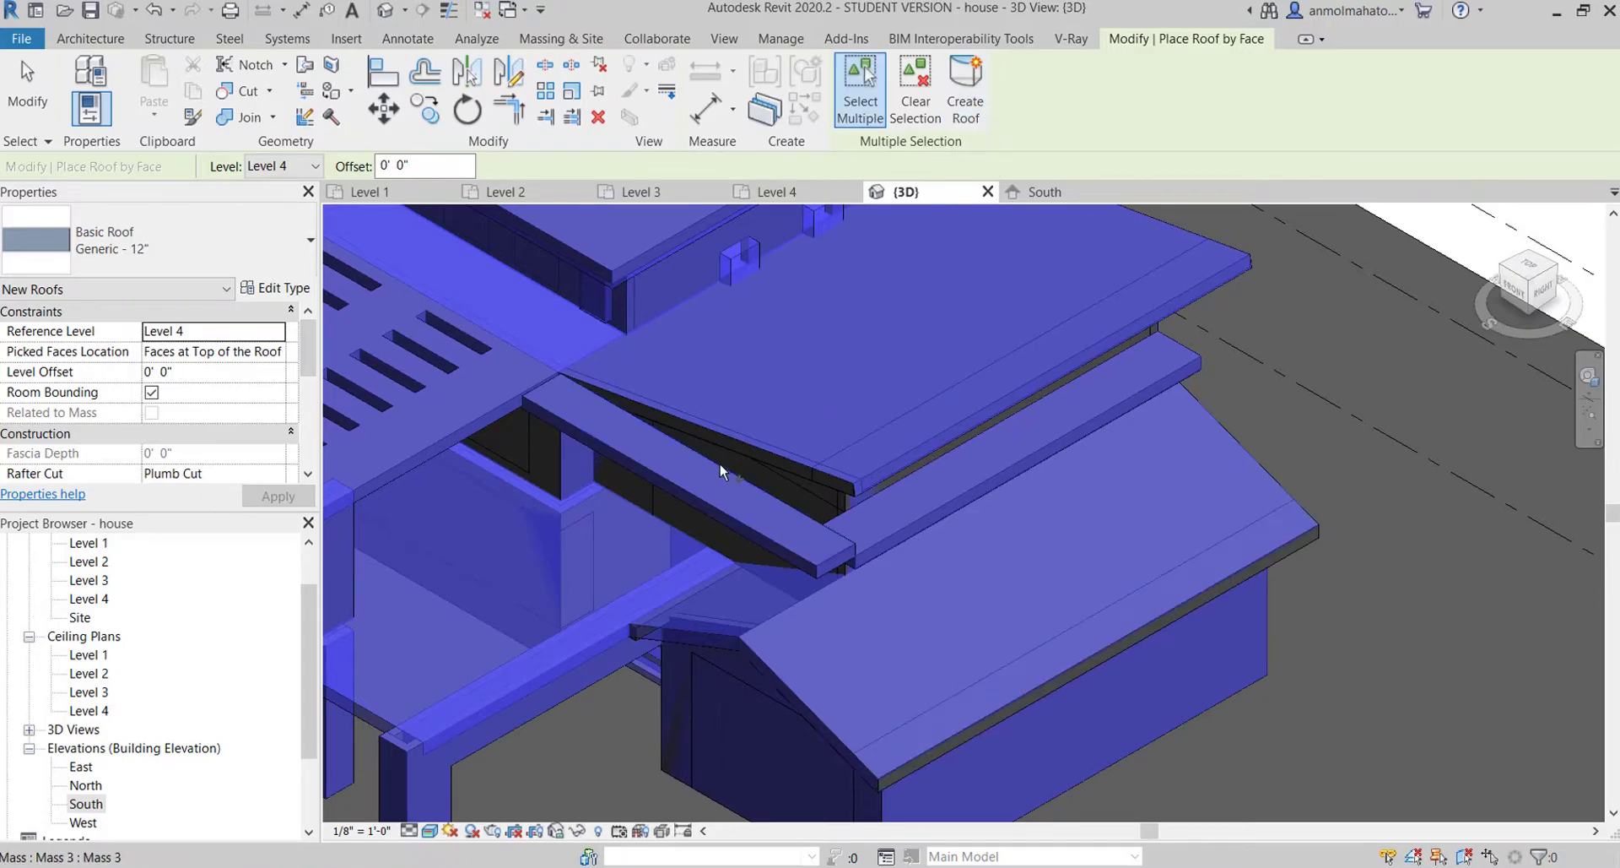
{"action": "left_click", "coordinate": [688, 625]}
{"action": "left_click", "coordinate": [952, 84]}
- Create a roof on the long beam's top face
{"action": "scroll", "coordinate": [806, 685], "scroll_direction": "down", "scroll_amount": 2}
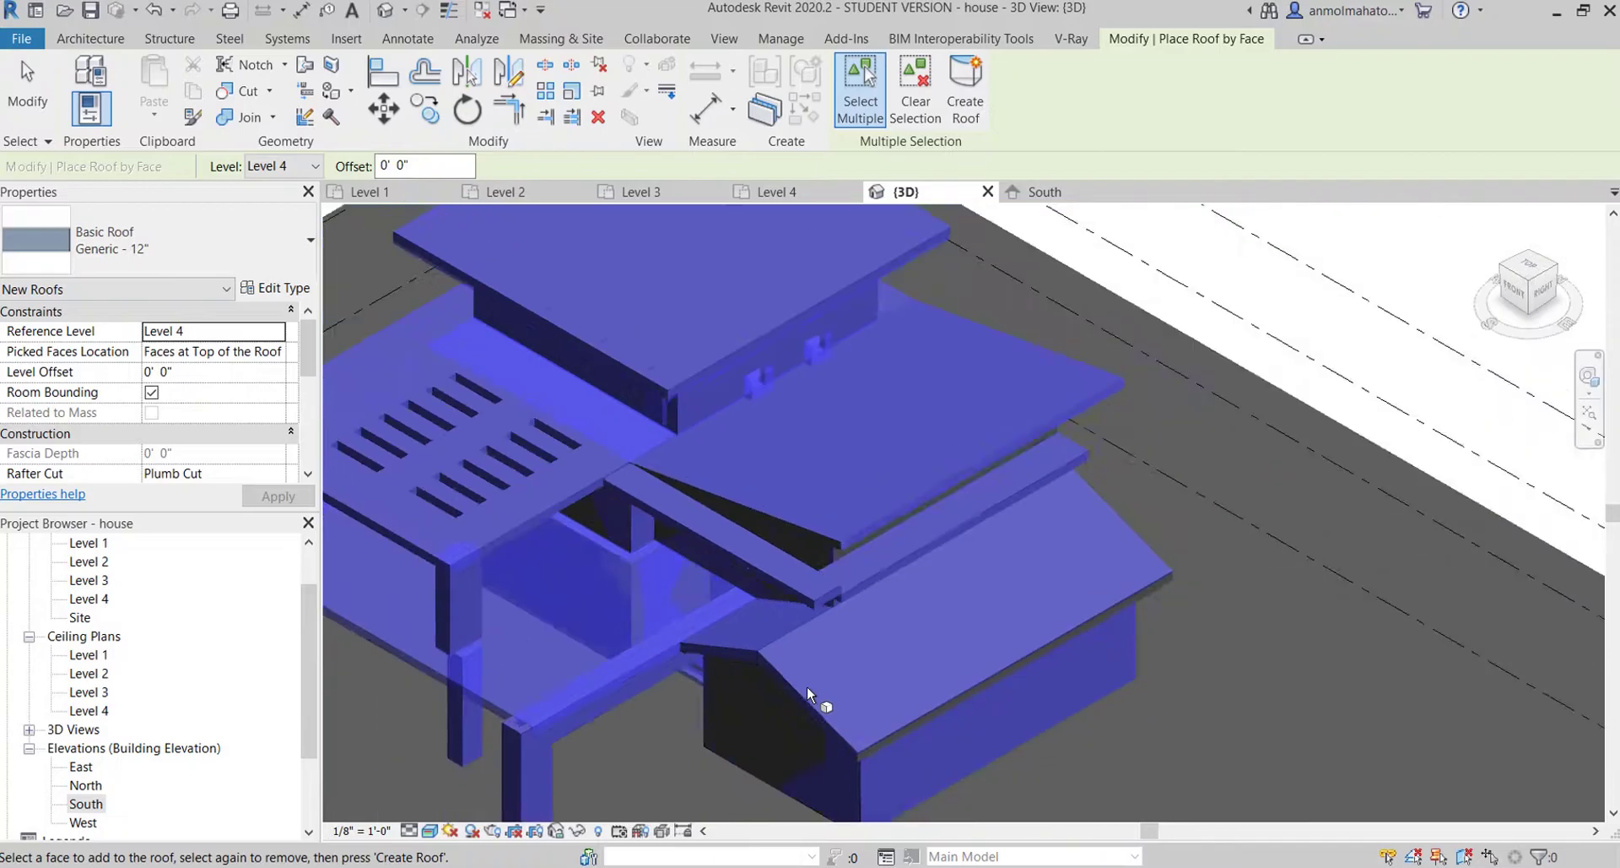
{"action": "scroll", "coordinate": [807, 686], "scroll_direction": "down", "scroll_amount": 2}
{"action": "scroll", "coordinate": [709, 541], "scroll_direction": "up", "scroll_amount": 5}
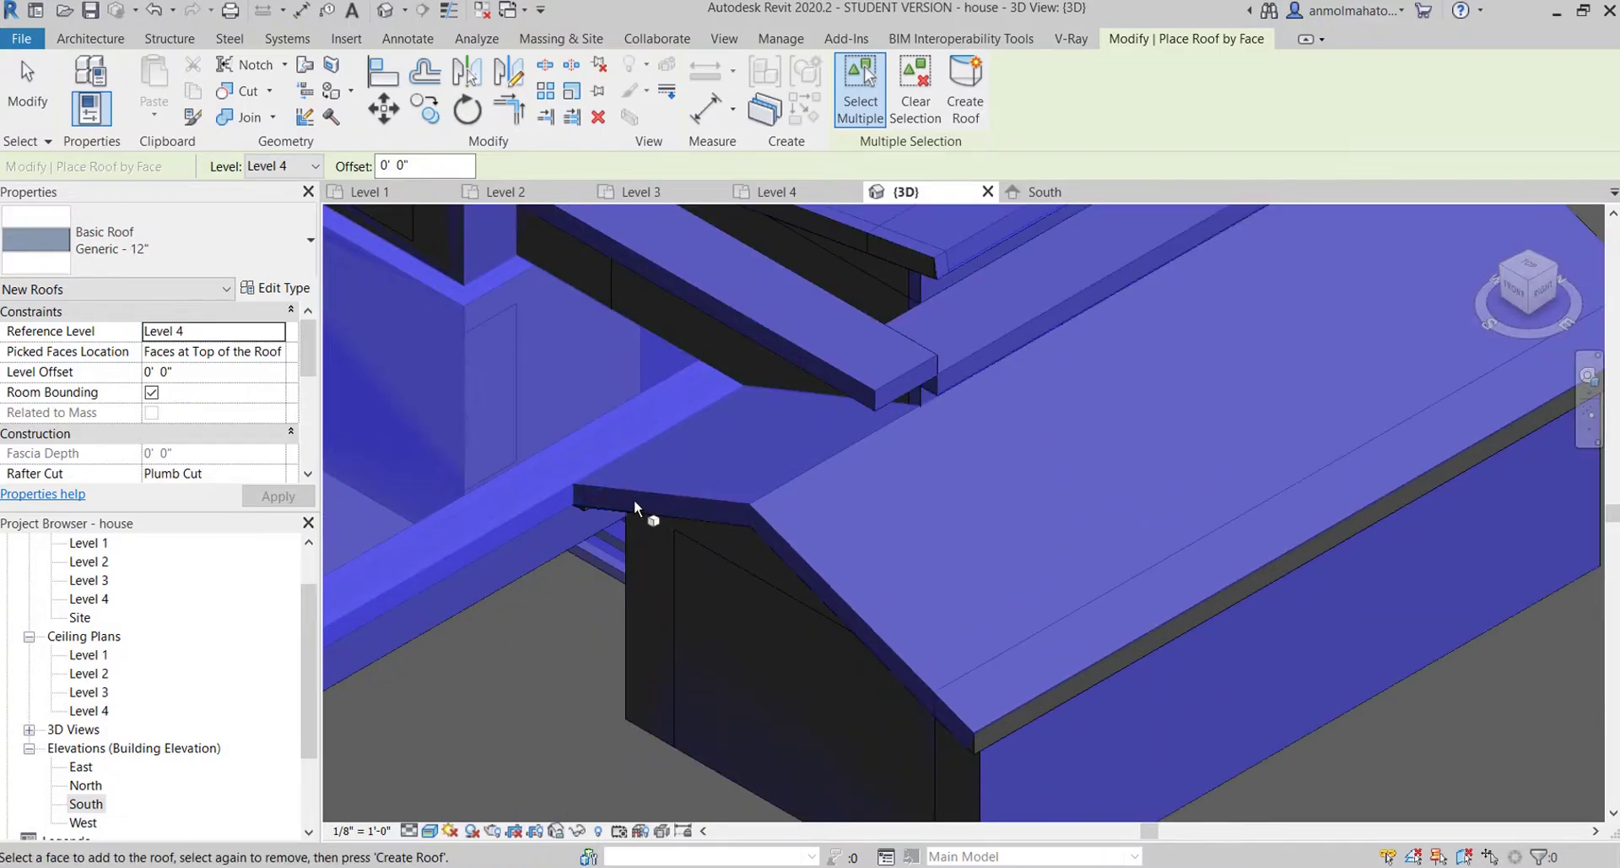
{"action": "scroll", "coordinate": [874, 542], "scroll_direction": "down", "scroll_amount": 5}
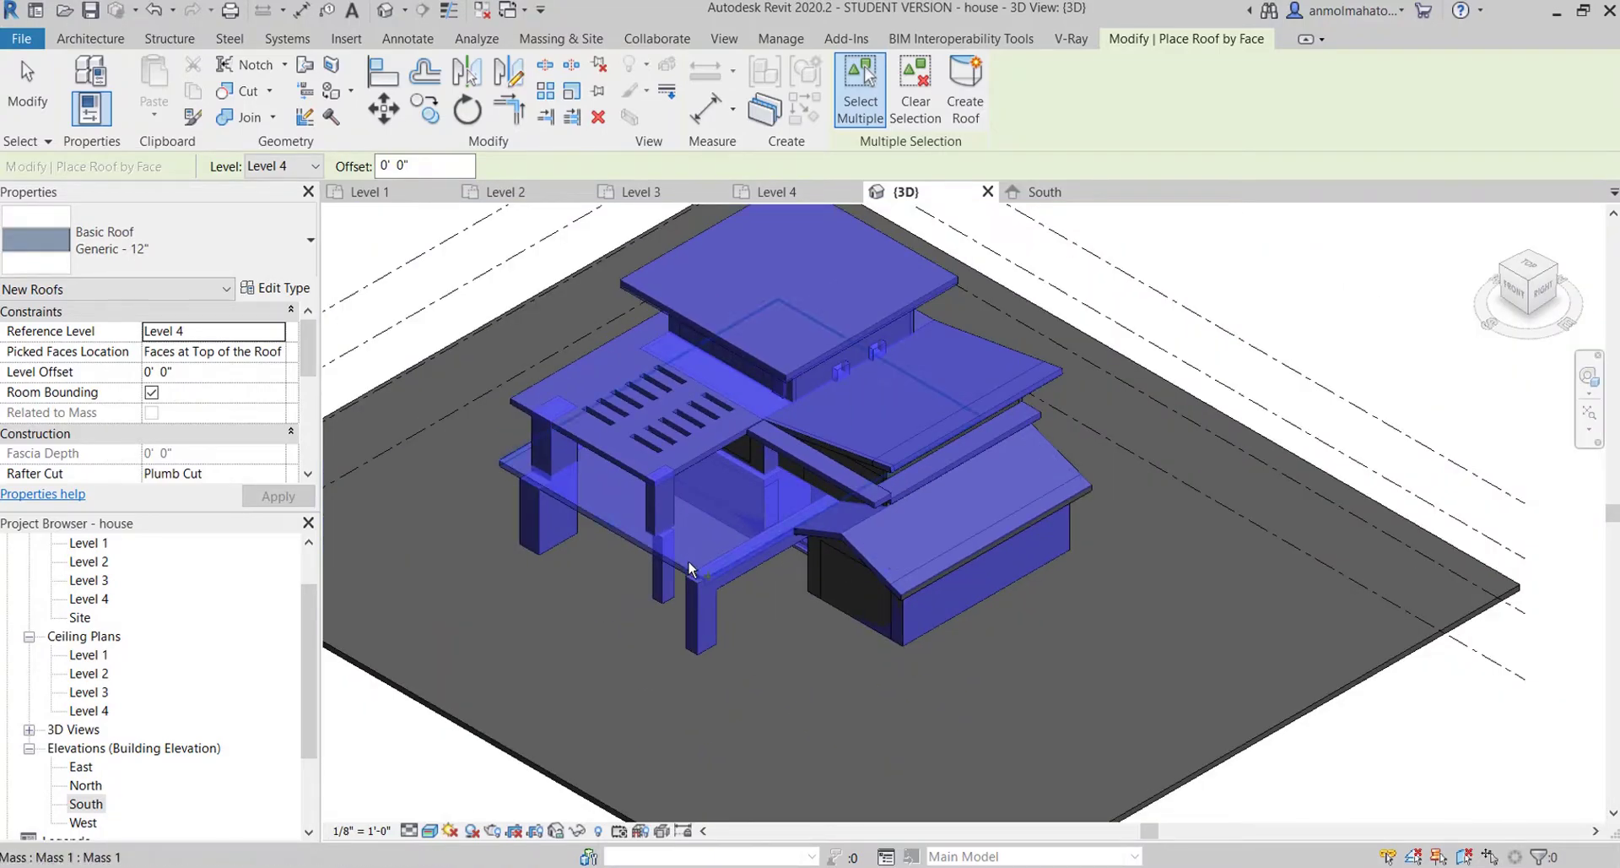
{"action": "scroll", "coordinate": [742, 554], "scroll_direction": "up", "scroll_amount": 3}
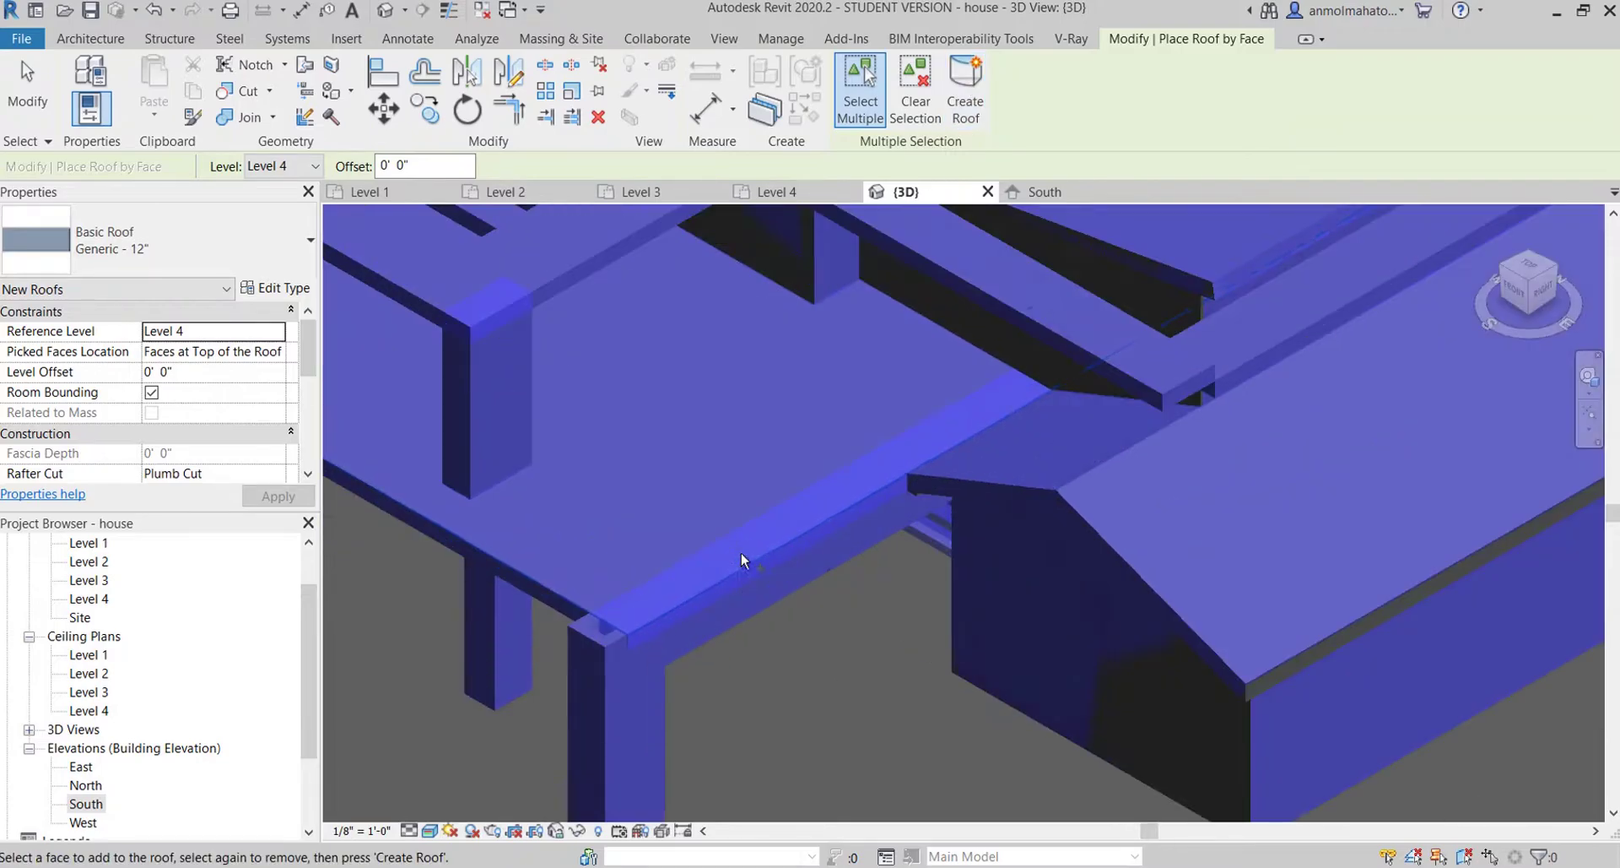
{"action": "left_click", "coordinate": [725, 557]}
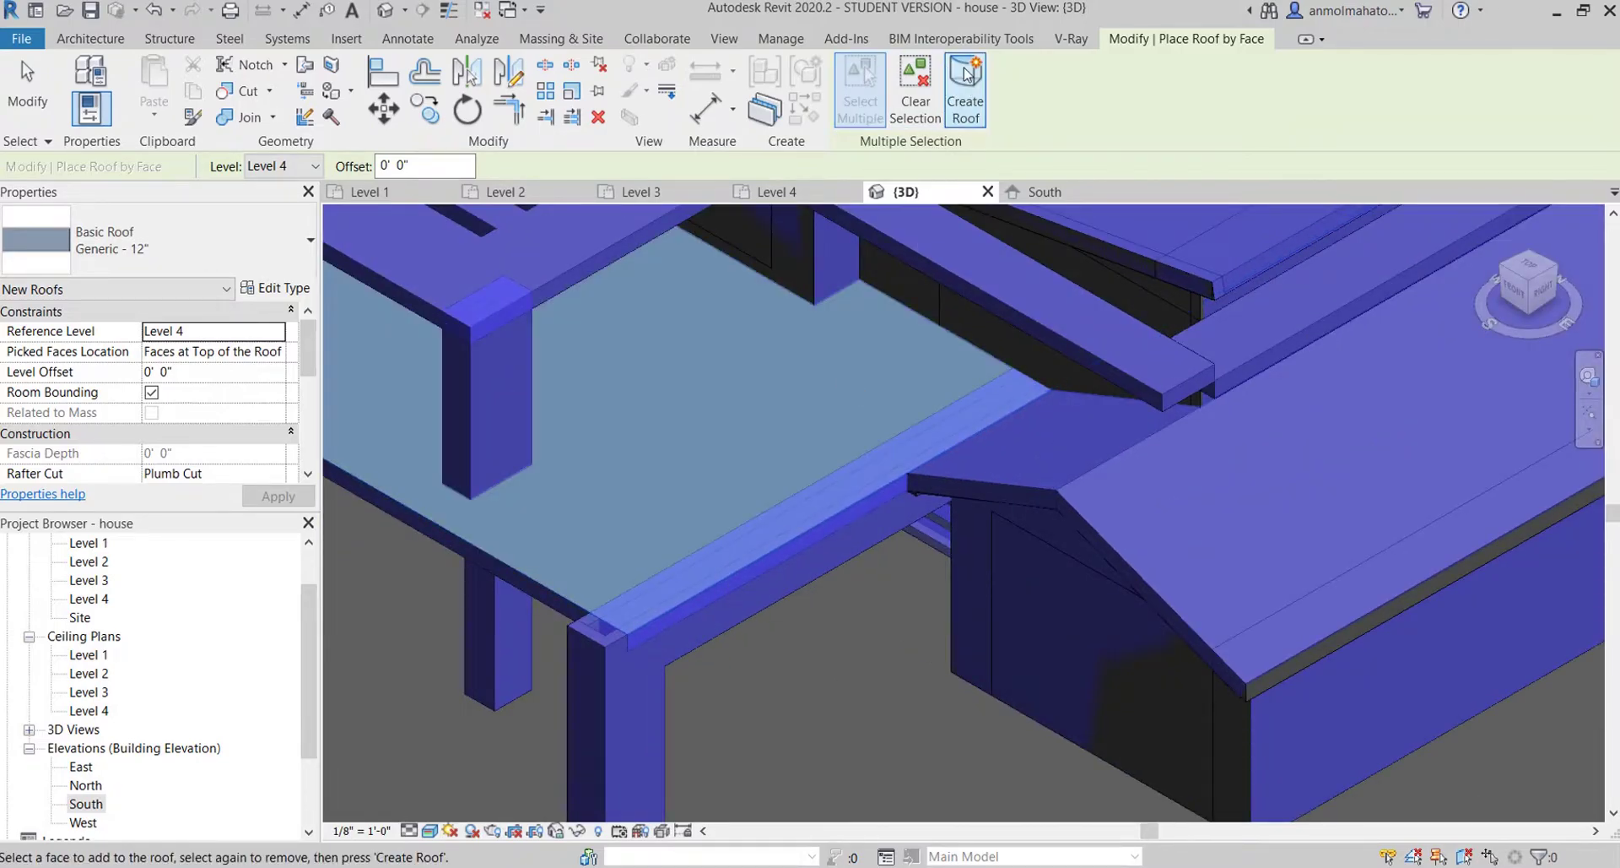
{"action": "left_click", "coordinate": [916, 89]}
{"action": "left_click", "coordinate": [601, 634]}
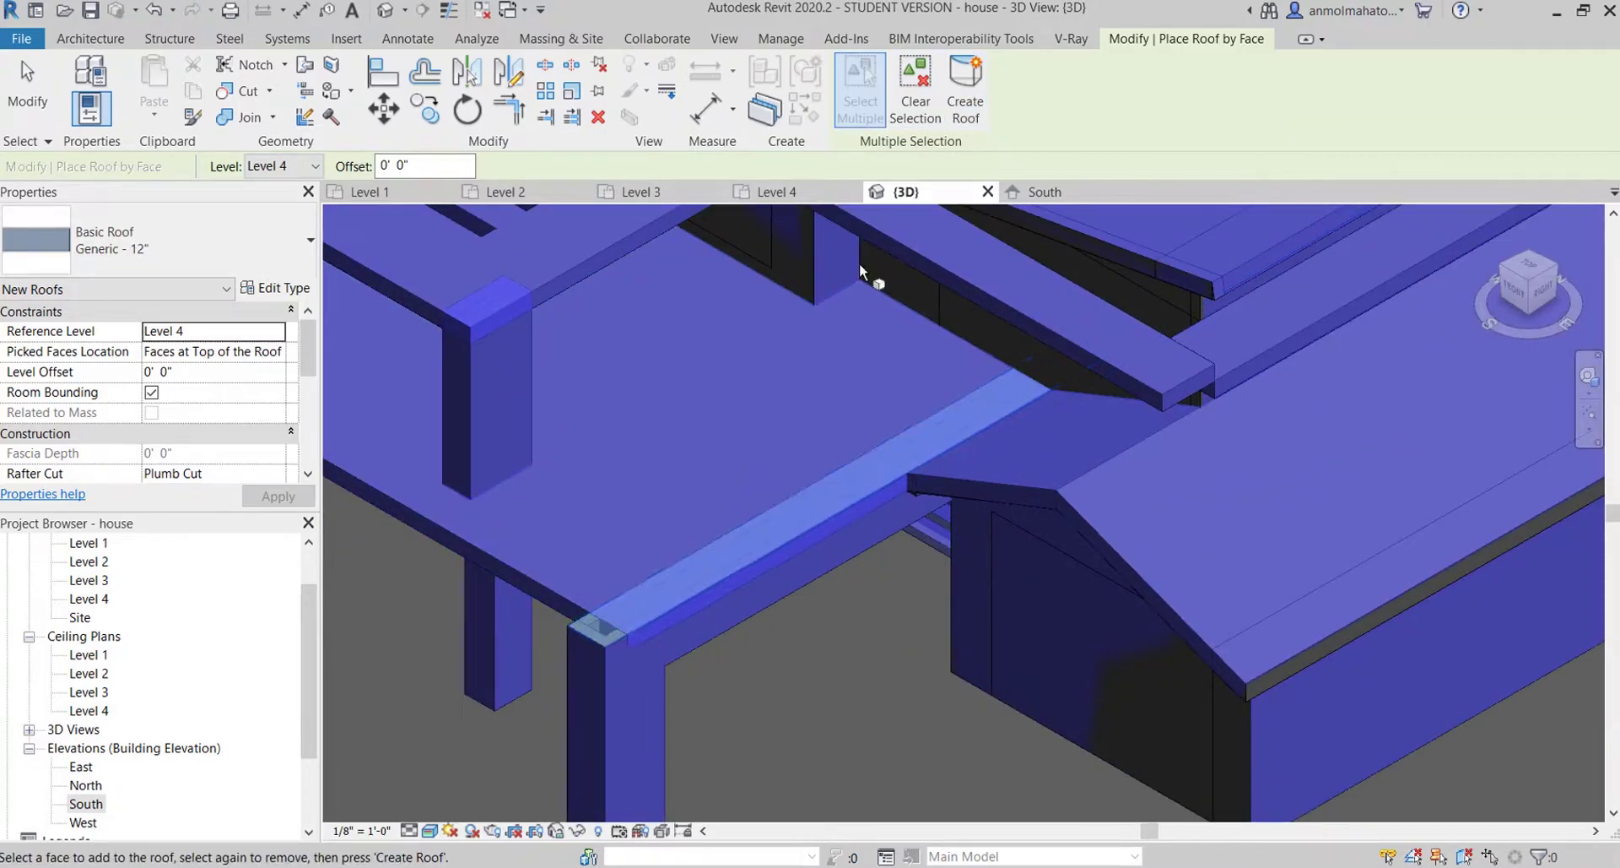
{"action": "left_click", "coordinate": [967, 81]}
{"action": "scroll", "coordinate": [829, 665], "scroll_direction": "down", "scroll_amount": 3}
- Orbit the house through back and front overhead views, then check the roof Type Selector
{"action": "scroll", "coordinate": [827, 665], "scroll_direction": "down", "scroll_amount": 3}
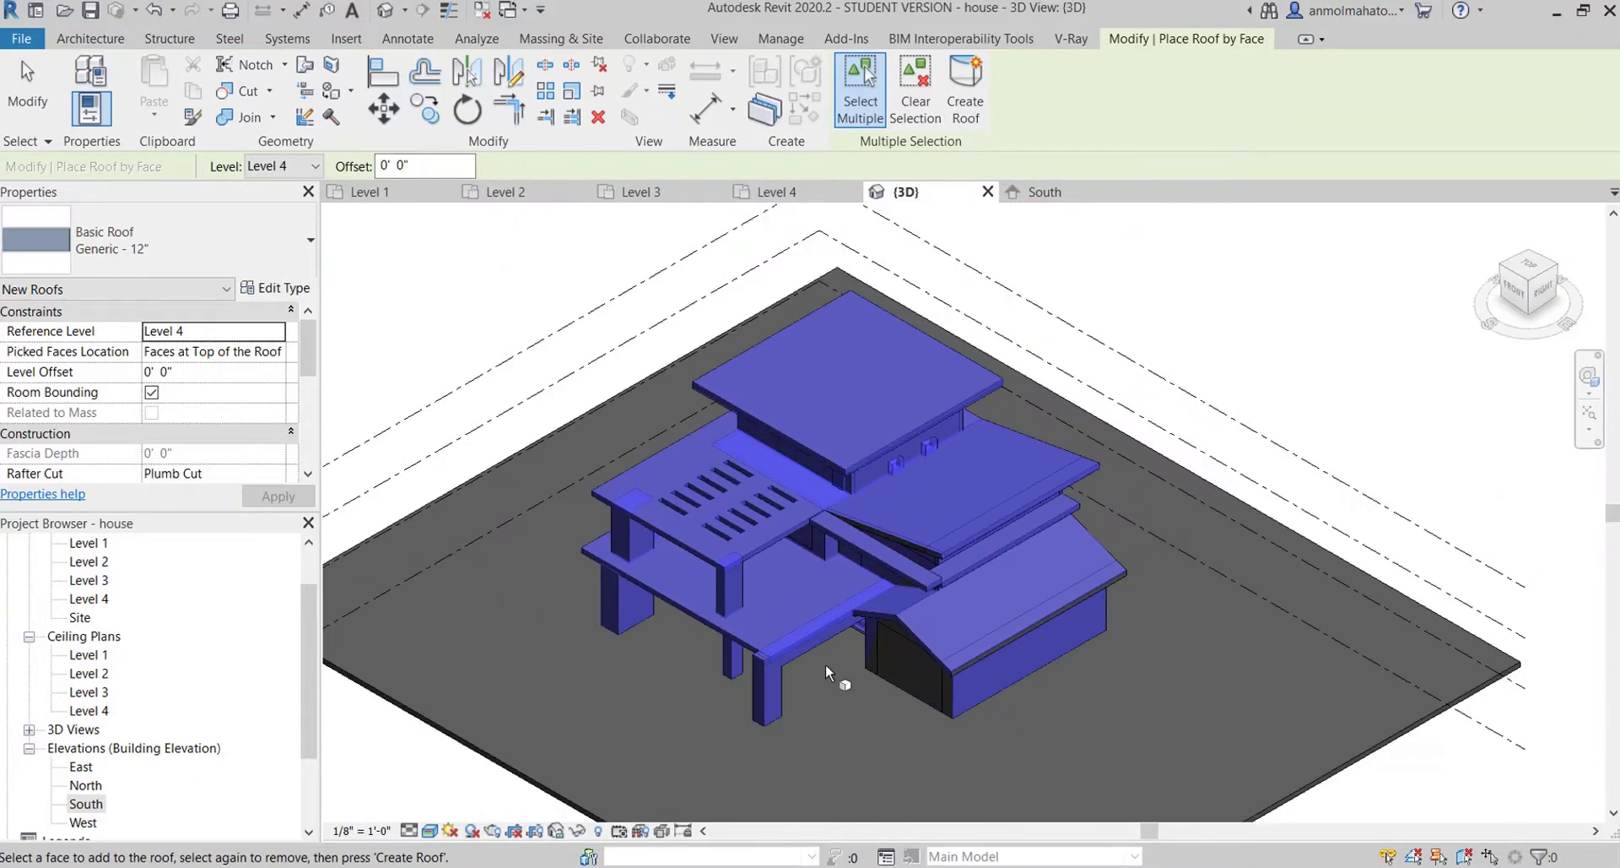
{"action": "scroll", "coordinate": [692, 656], "scroll_direction": "up", "scroll_amount": 2}
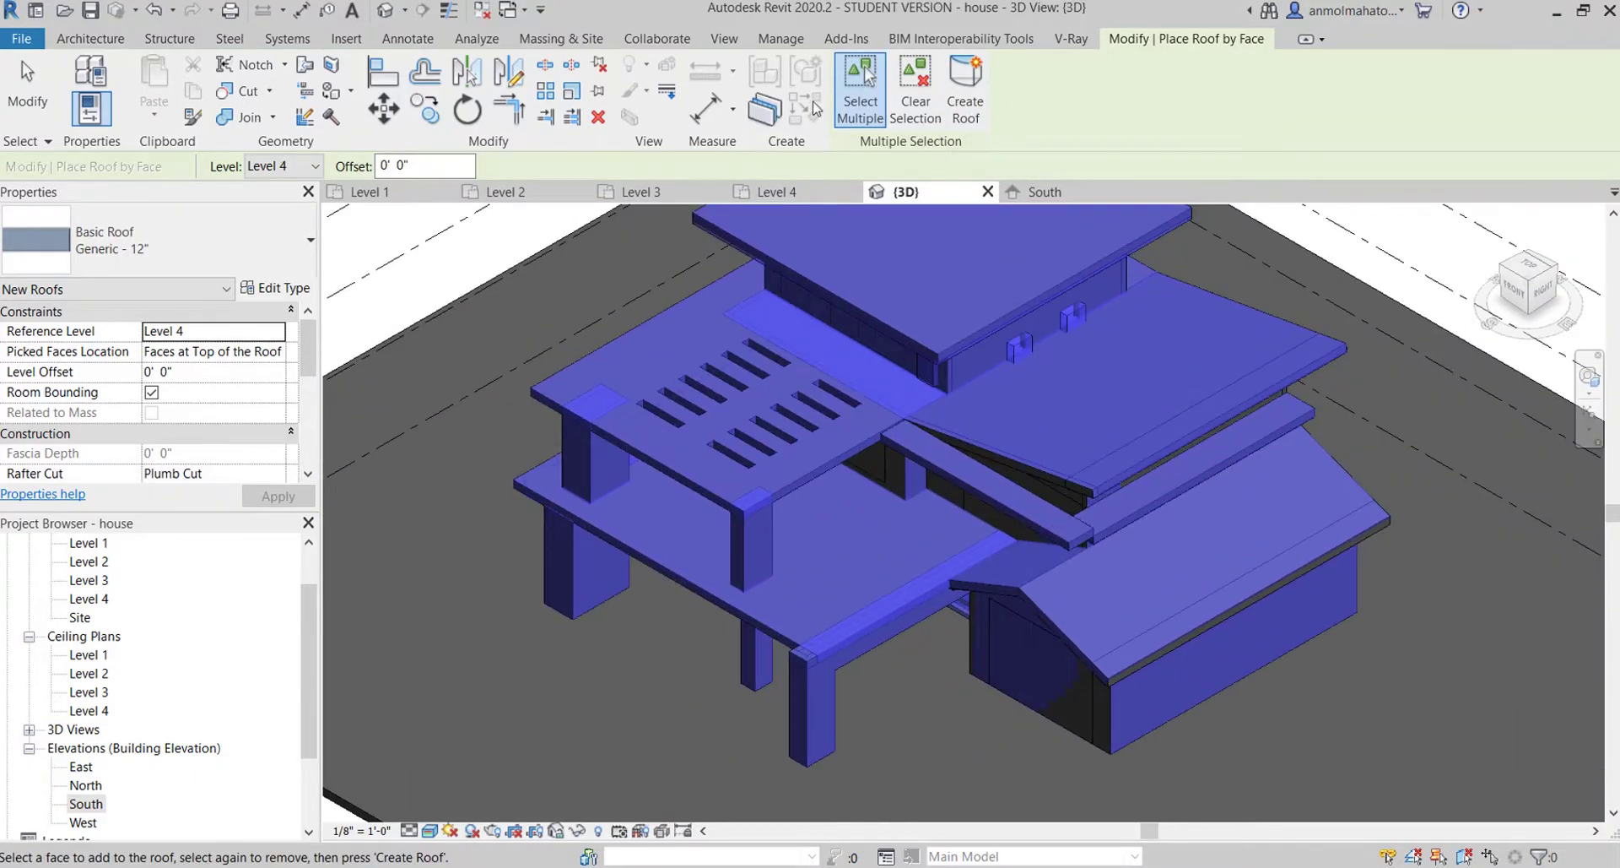
{"action": "left_click", "coordinate": [1559, 279]}
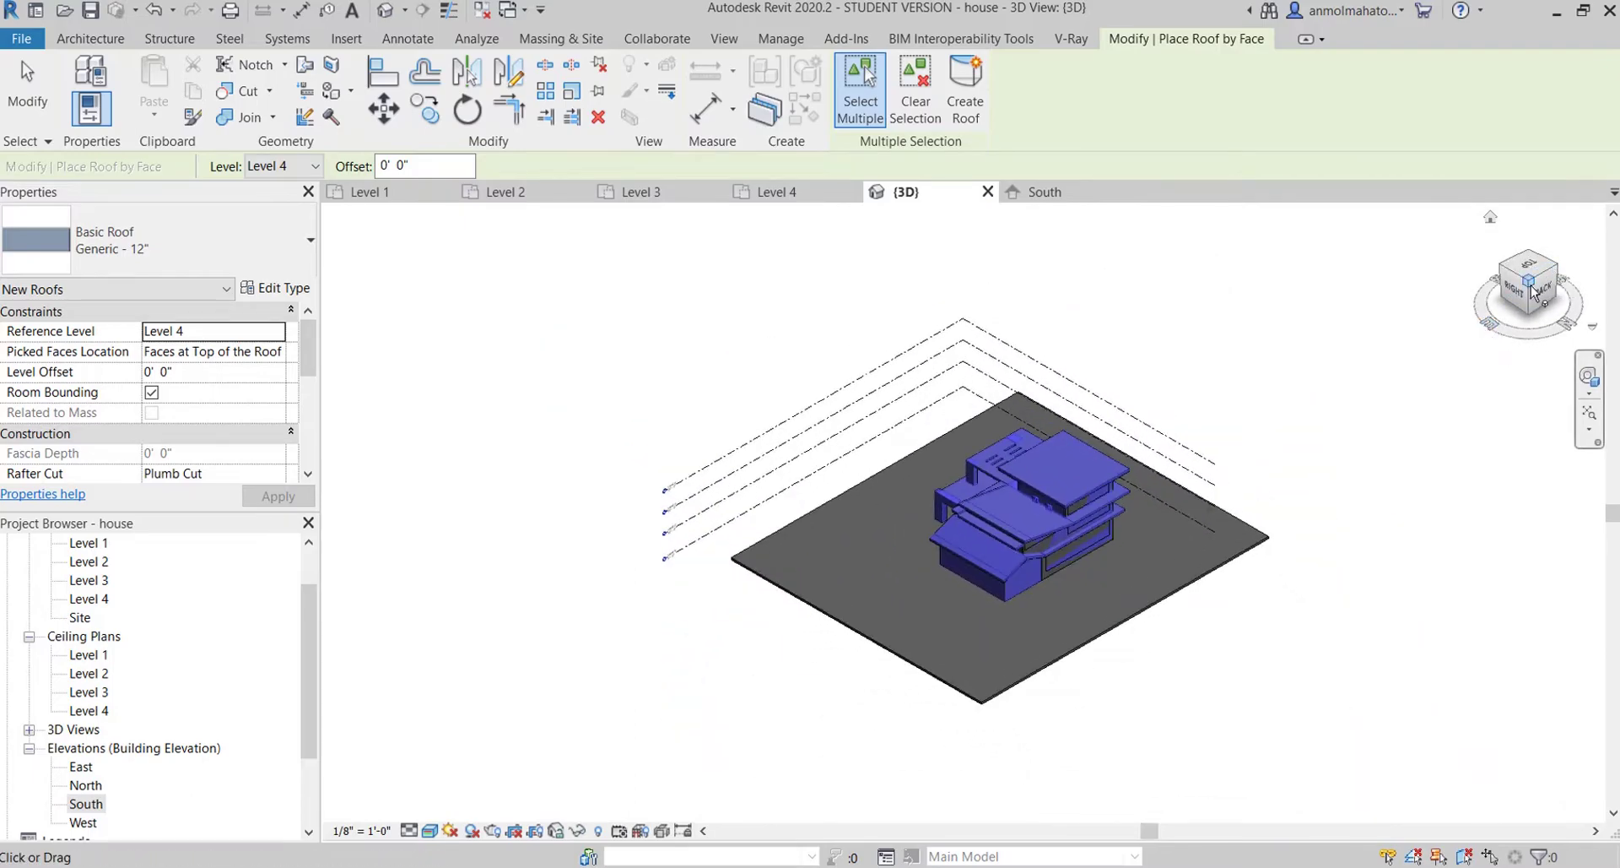
{"action": "scroll", "coordinate": [1072, 535], "scroll_direction": "up", "scroll_amount": 5}
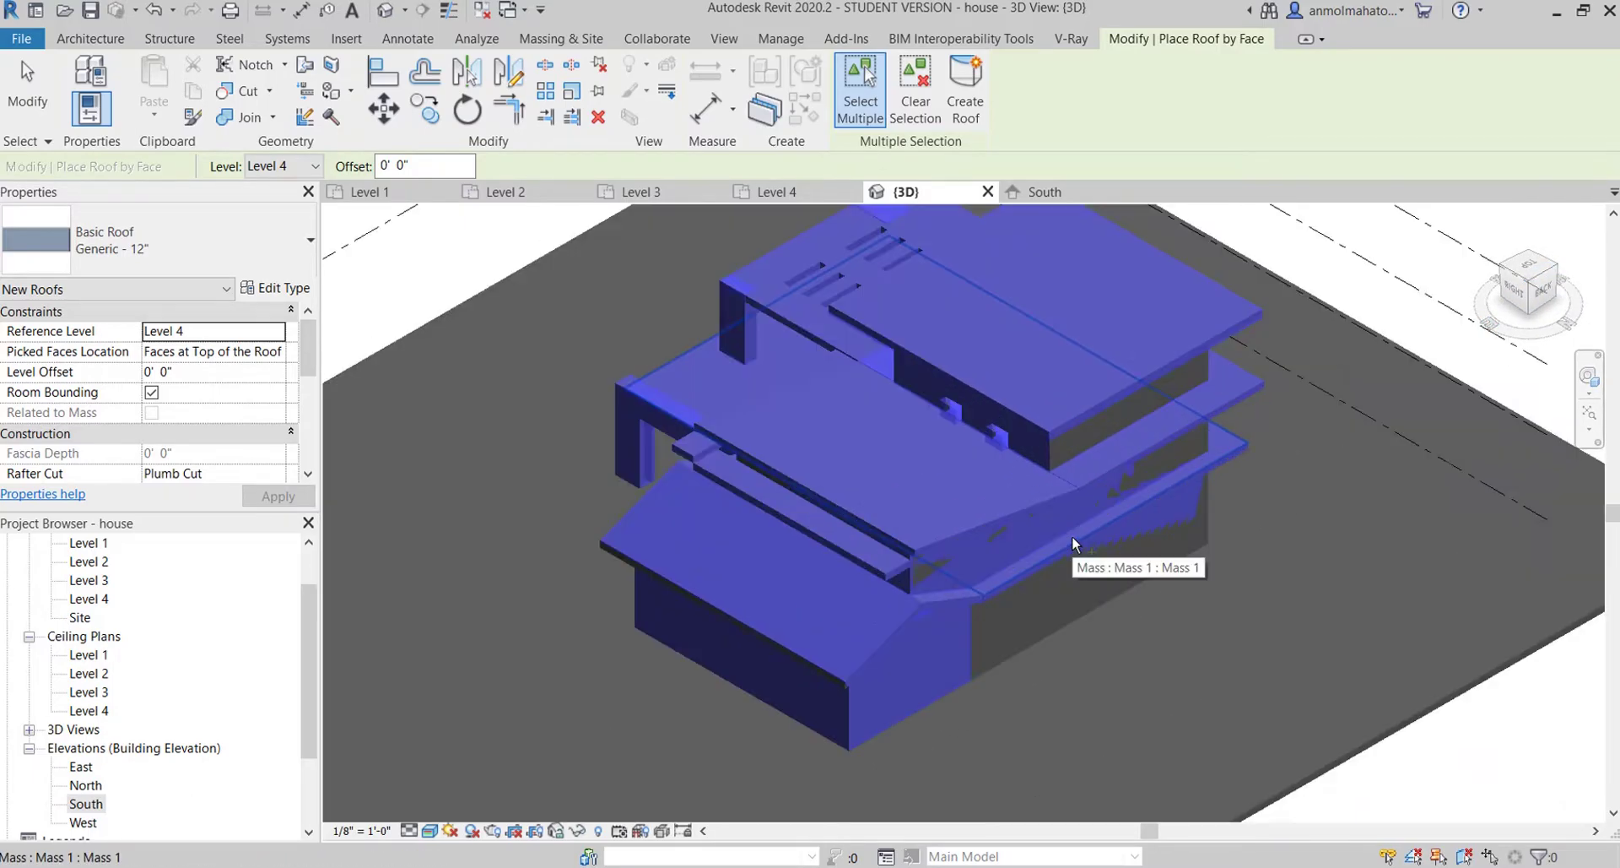
{"action": "left_click", "coordinate": [1556, 275]}
{"action": "middle_click_drag", "start_coordinate": [1040, 560], "coordinate": [1154, 569], "text": "shift"}
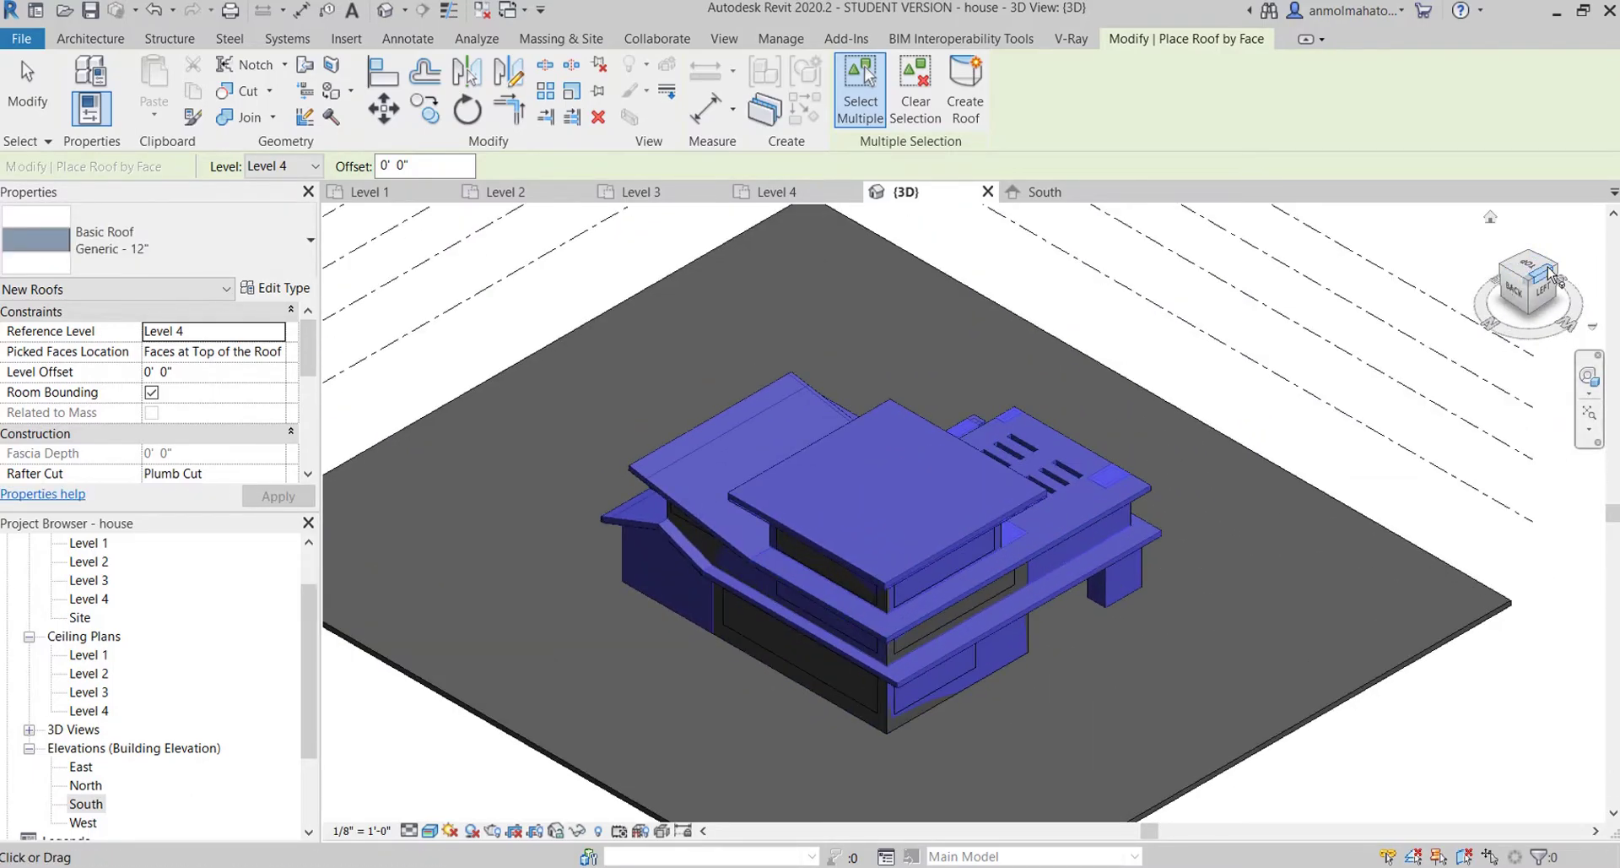
{"action": "scroll", "coordinate": [986, 582], "scroll_direction": "up", "scroll_amount": 4}
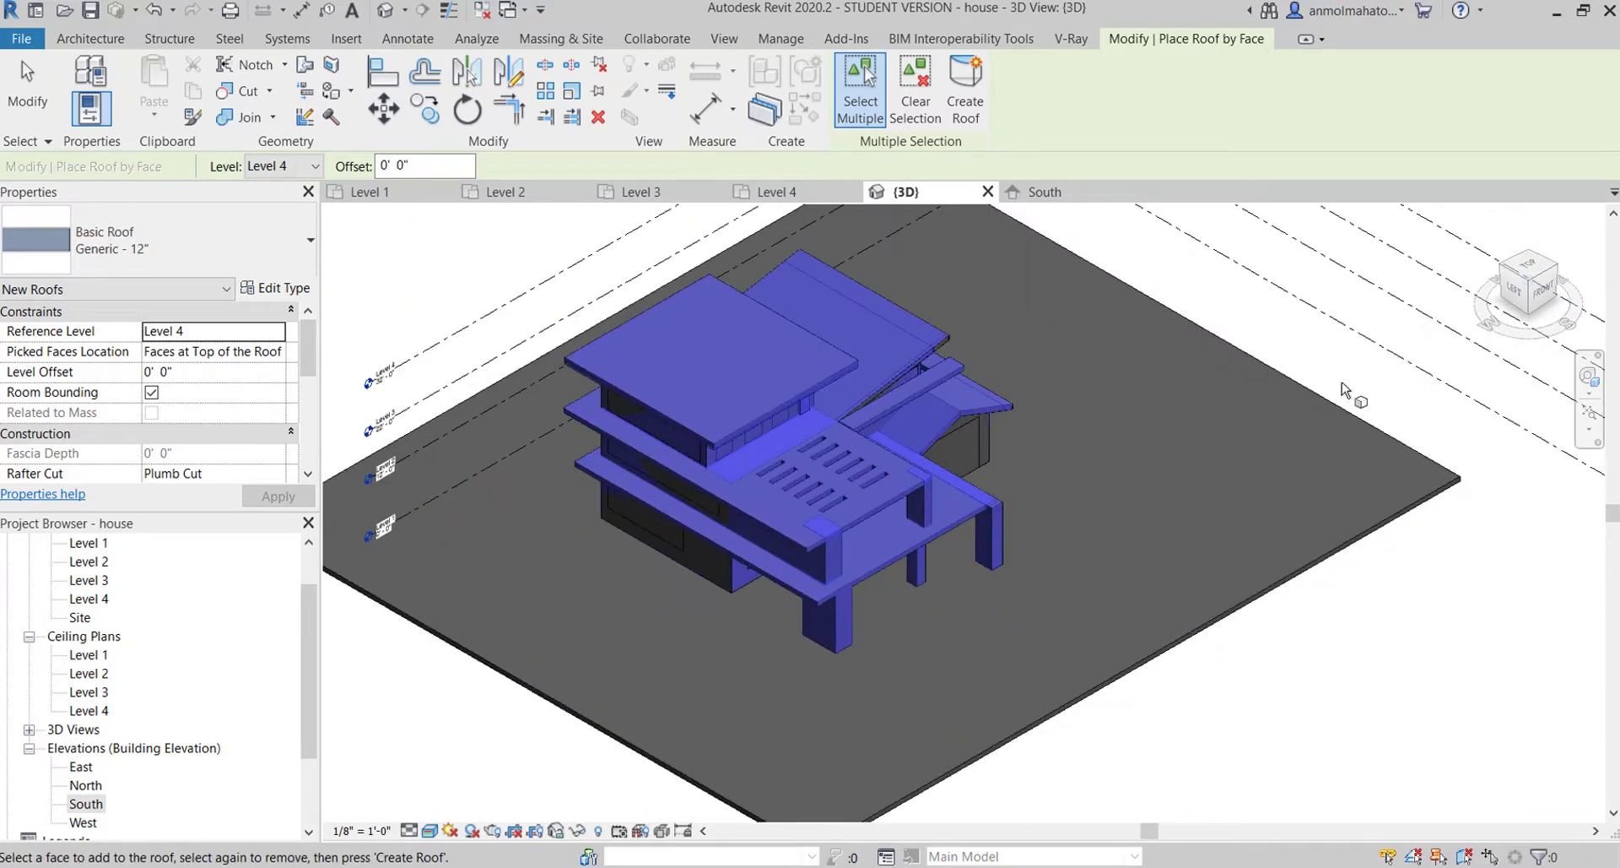
{"action": "left_click", "coordinate": [1564, 269]}
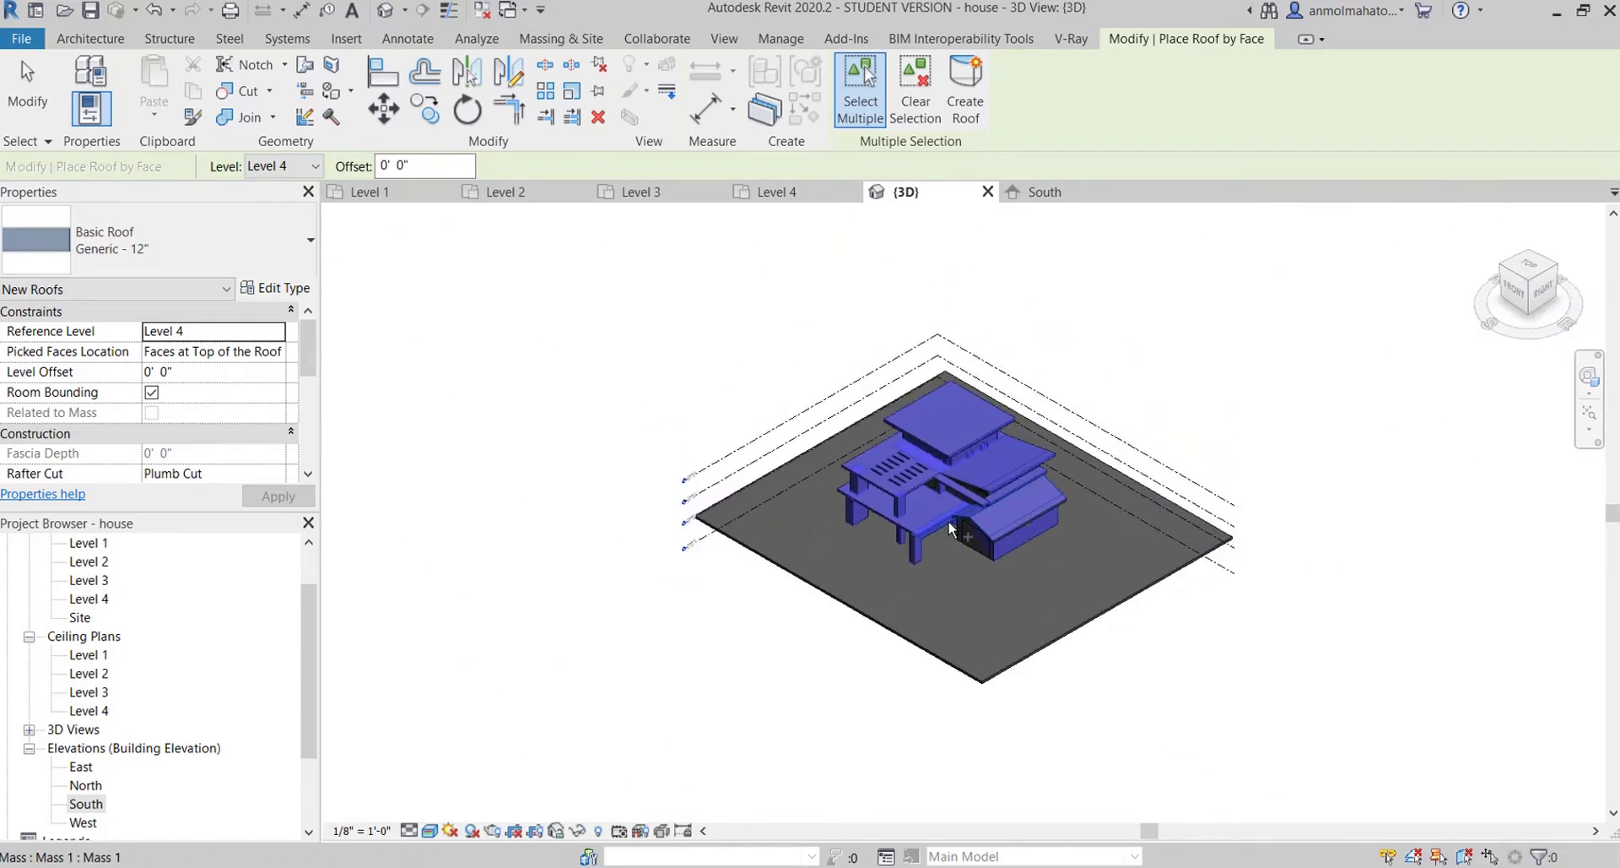
{"action": "scroll", "coordinate": [955, 451], "scroll_direction": "up", "scroll_amount": 4}
{"action": "scroll", "coordinate": [959, 393], "scroll_direction": "up", "scroll_amount": 3}
{"action": "scroll", "coordinate": [959, 393], "scroll_direction": "down", "scroll_amount": 6}
{"action": "scroll", "coordinate": [945, 404], "scroll_direction": "down", "scroll_amount": 2}
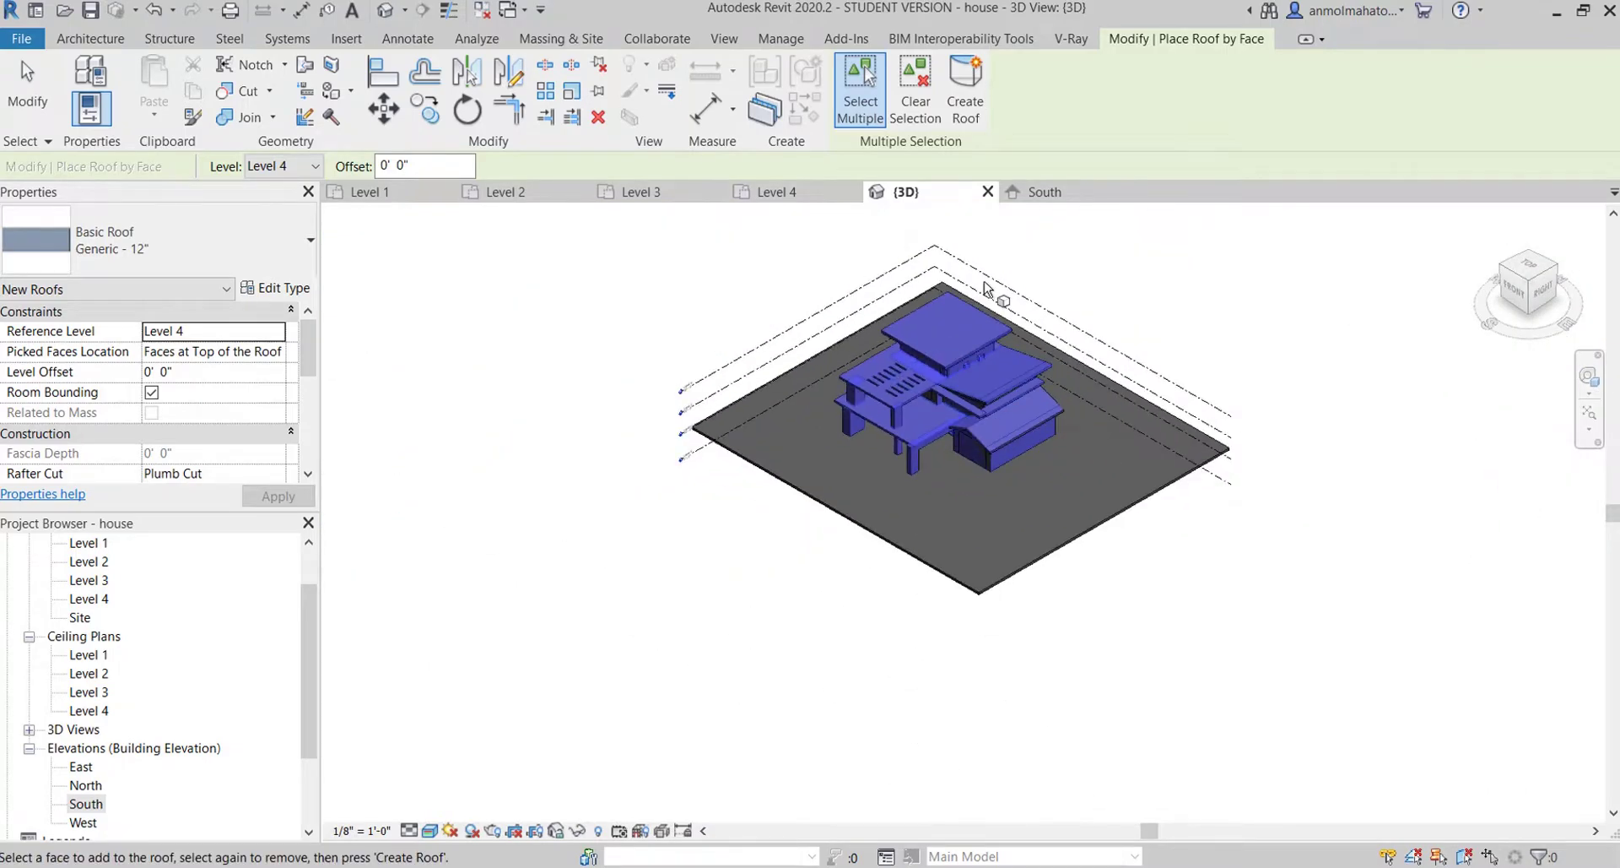
{"action": "scroll", "coordinate": [960, 371], "scroll_direction": "up", "scroll_amount": 3}
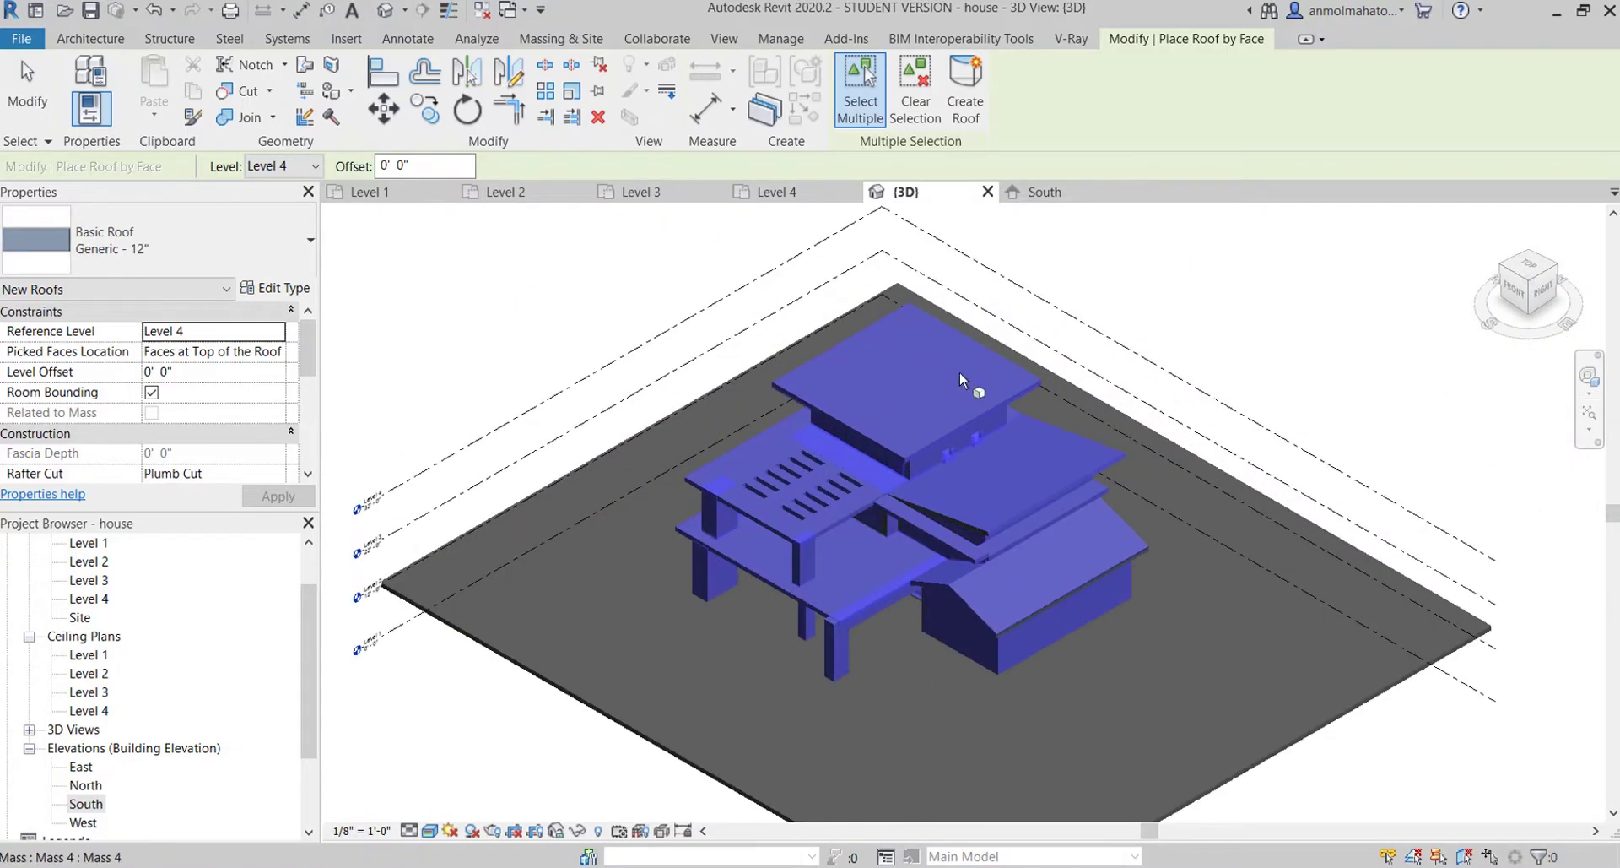
{"action": "left_click", "coordinate": [118, 246]}
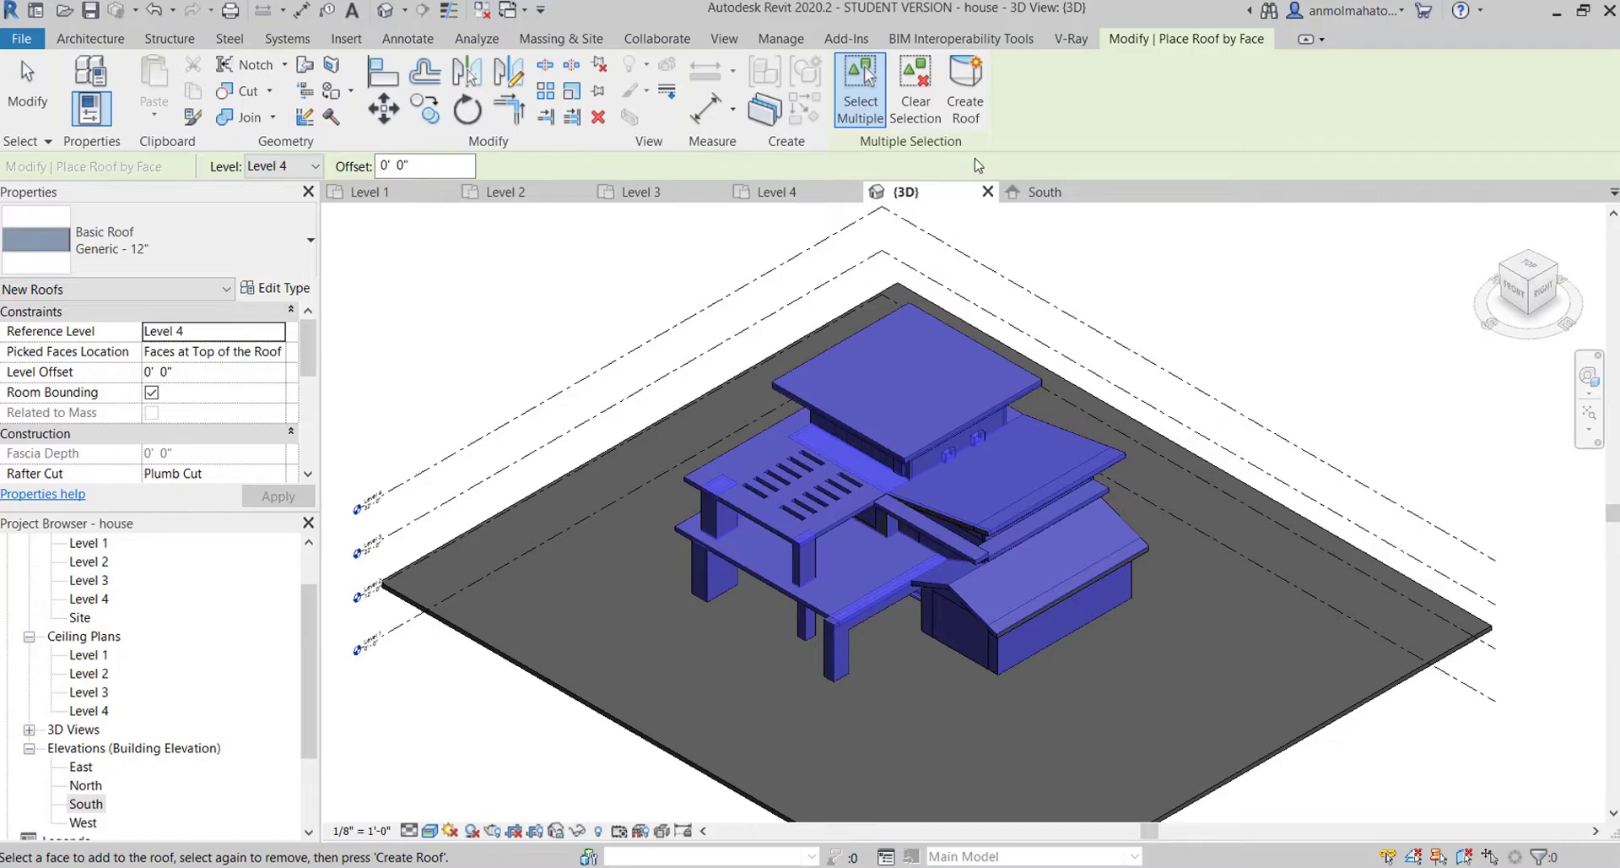
- Exit Roof by Face and zoom to fit the whole house with ZF
{"action": "left_click", "coordinate": [58, 95]}
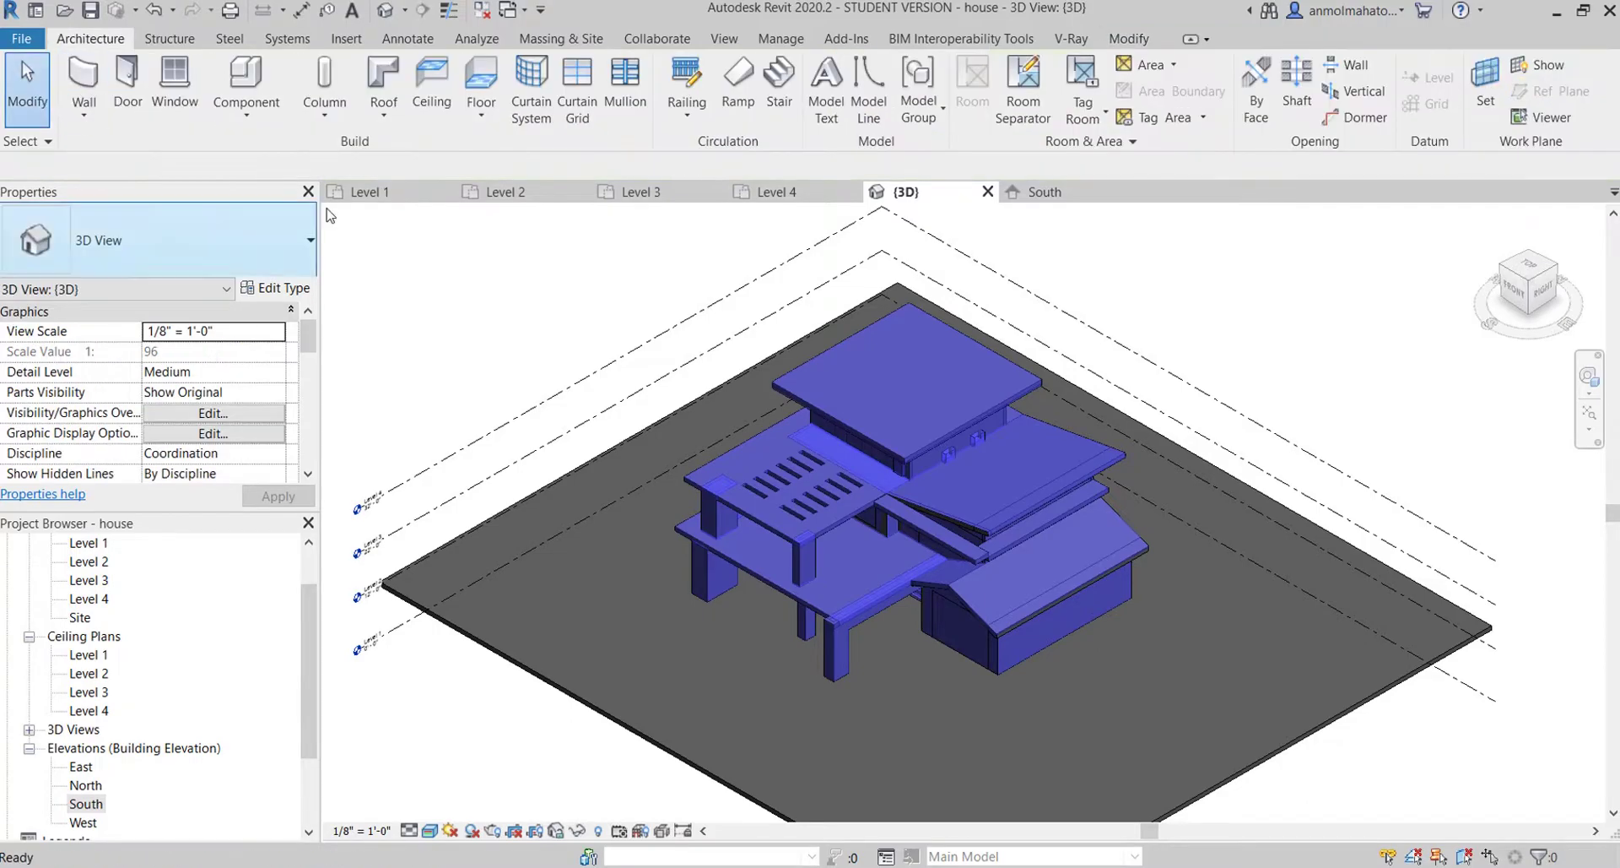
{"action": "scroll", "coordinate": [444, 240], "scroll_direction": "down", "scroll_amount": 2}
{"action": "scroll", "coordinate": [722, 604], "scroll_direction": "up", "scroll_amount": 2}
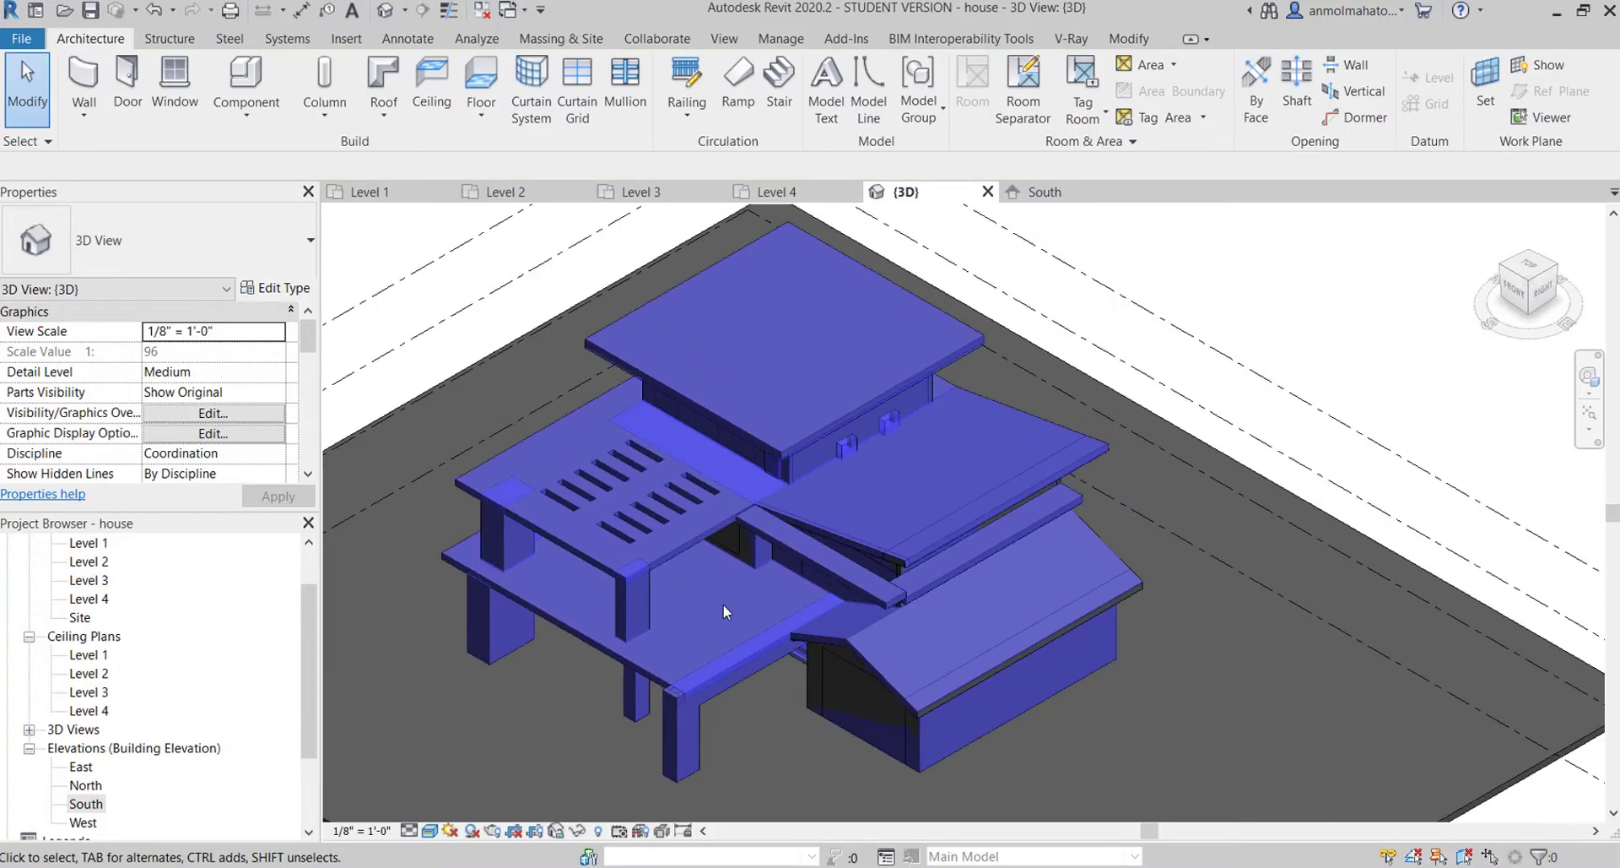
{"action": "scroll", "coordinate": [673, 660], "scroll_direction": "up", "scroll_amount": 1}
{"action": "scroll", "coordinate": [673, 660], "scroll_direction": "up", "scroll_amount": 2}
{"action": "scroll", "coordinate": [673, 660], "scroll_direction": "up", "scroll_amount": 1}
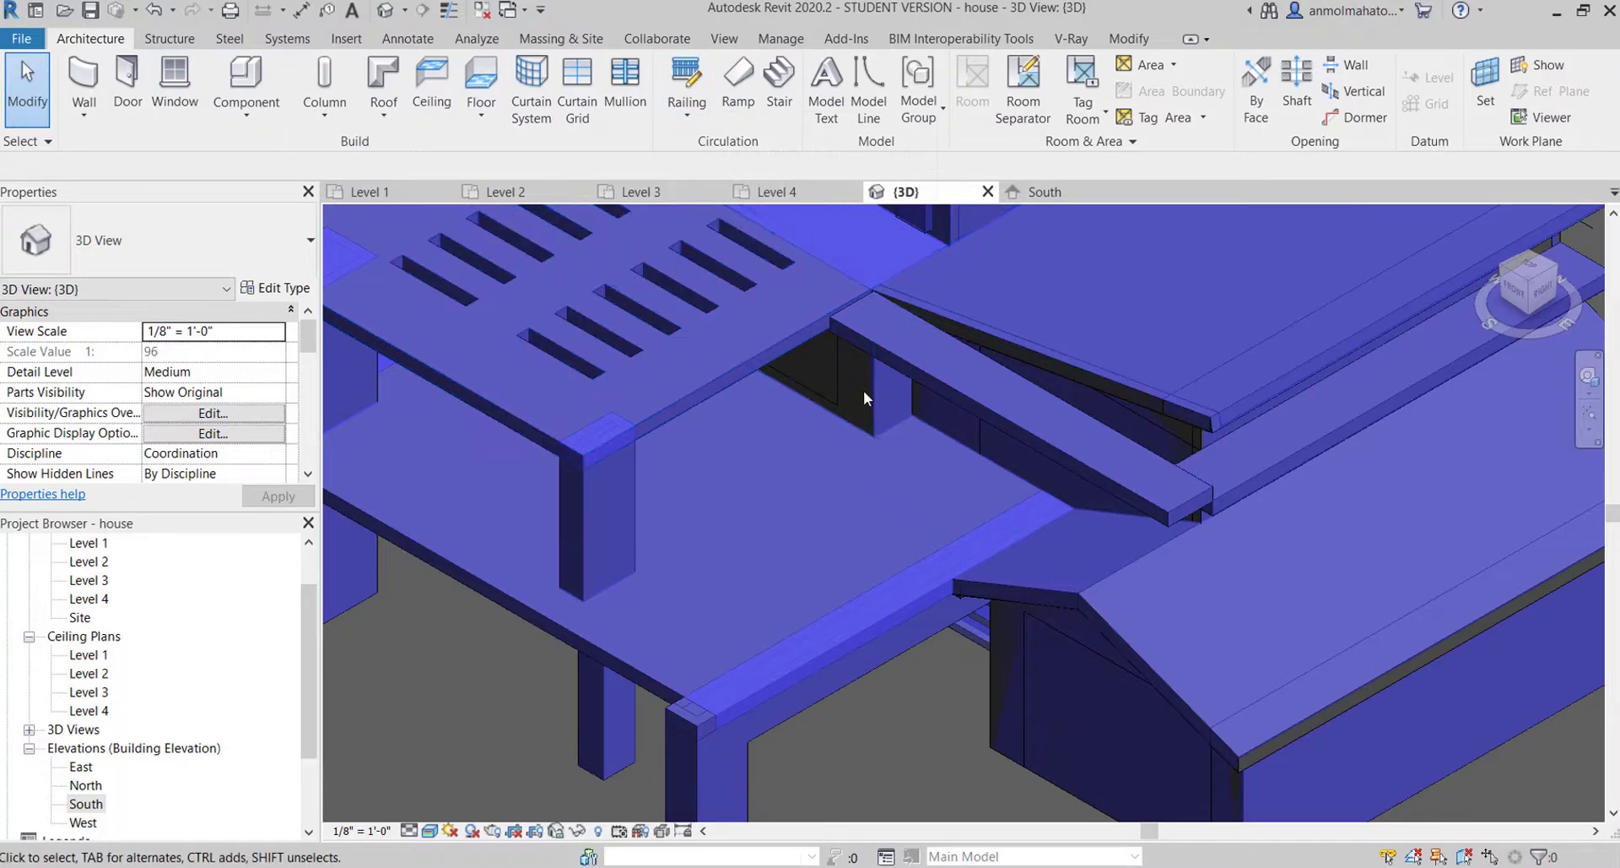
{"action": "key", "text": "z"}
{"action": "key", "text": "f"}
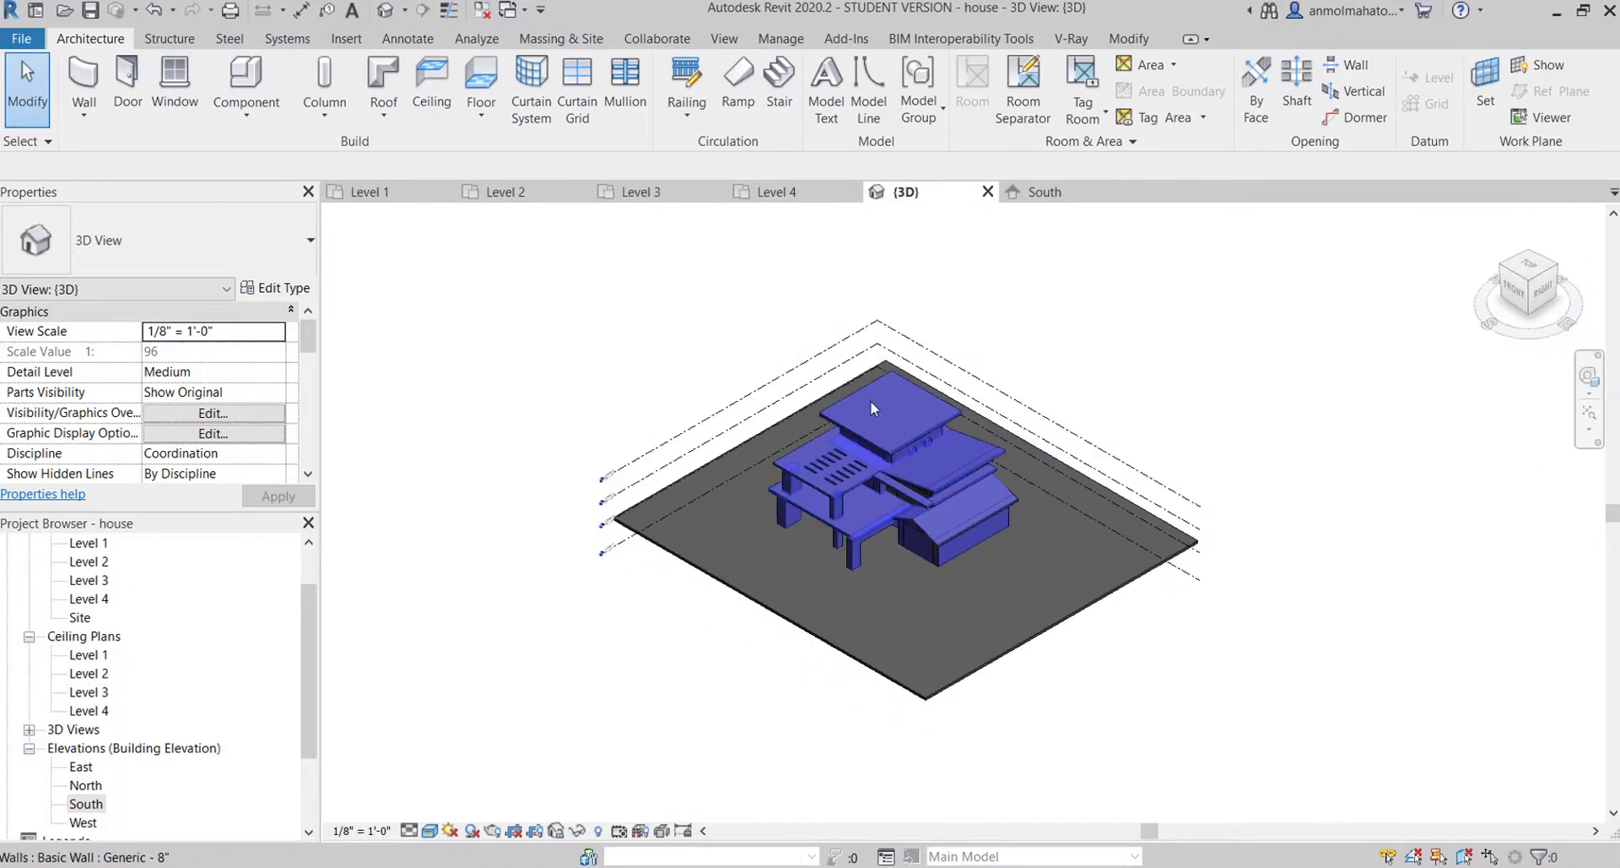
- Inspect the lower and upper roofs, then select the house's mass
{"action": "left_click", "coordinate": [797, 458]}
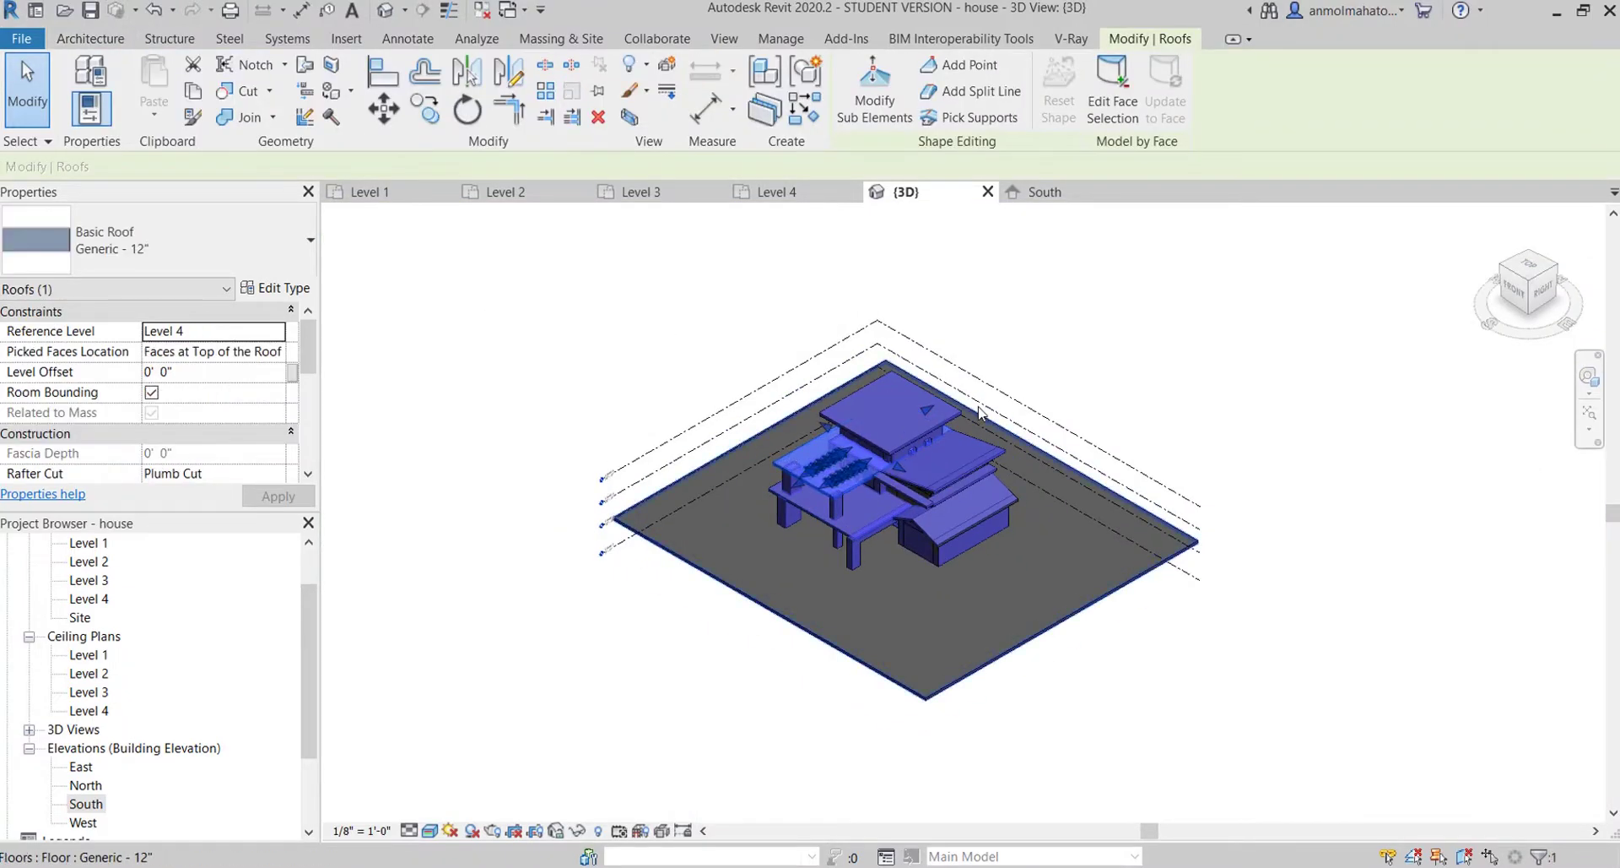
{"action": "scroll", "coordinate": [979, 413], "scroll_direction": "up", "scroll_amount": 5}
{"action": "left_click", "coordinate": [589, 443]}
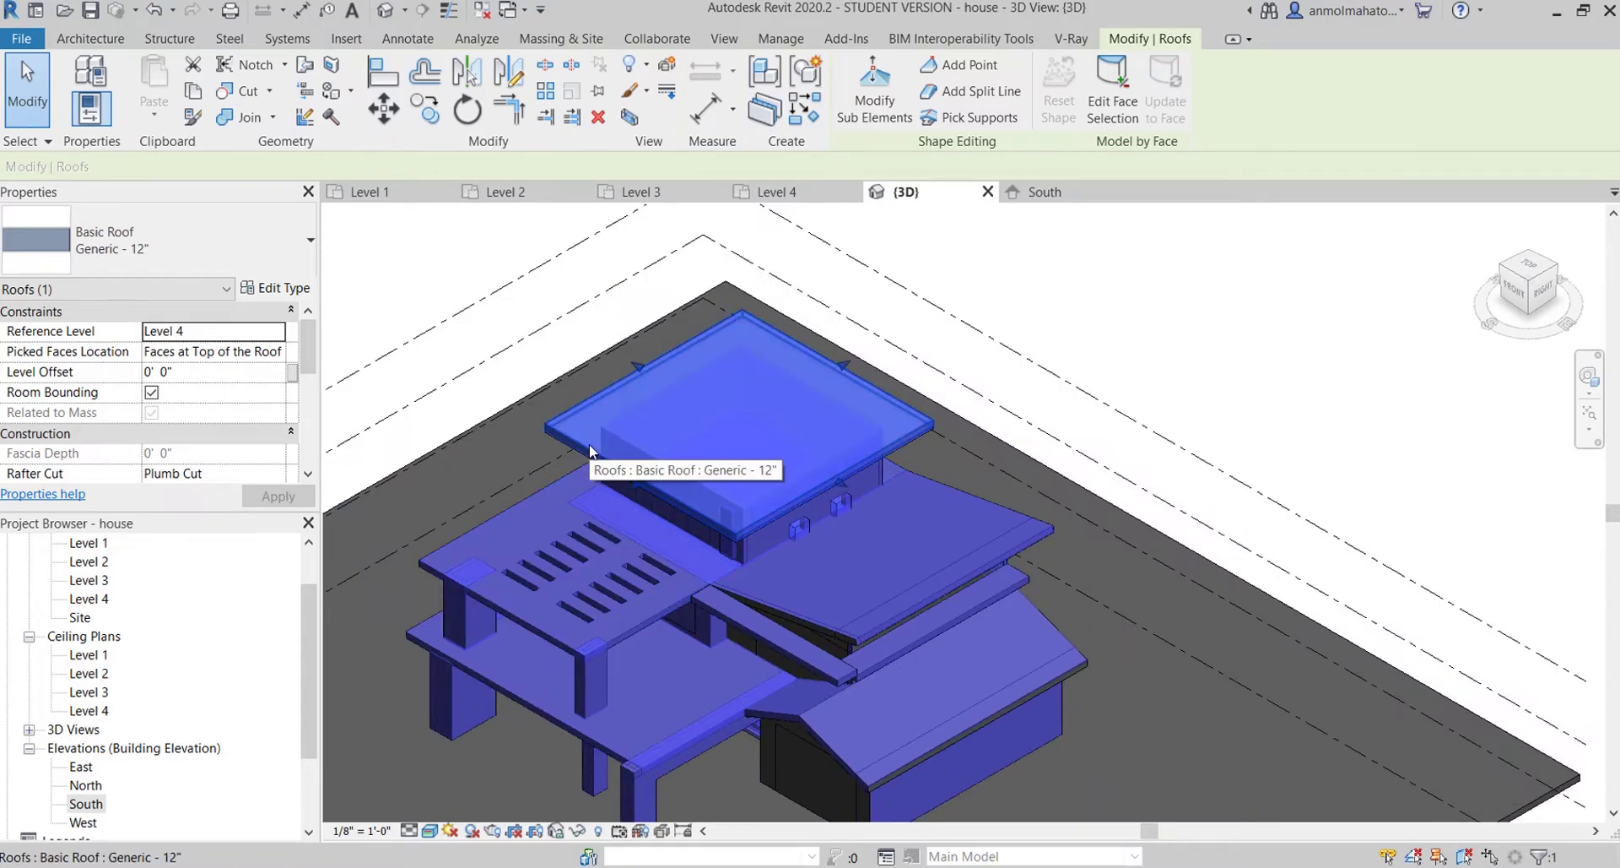
{"action": "key", "text": "Escape"}
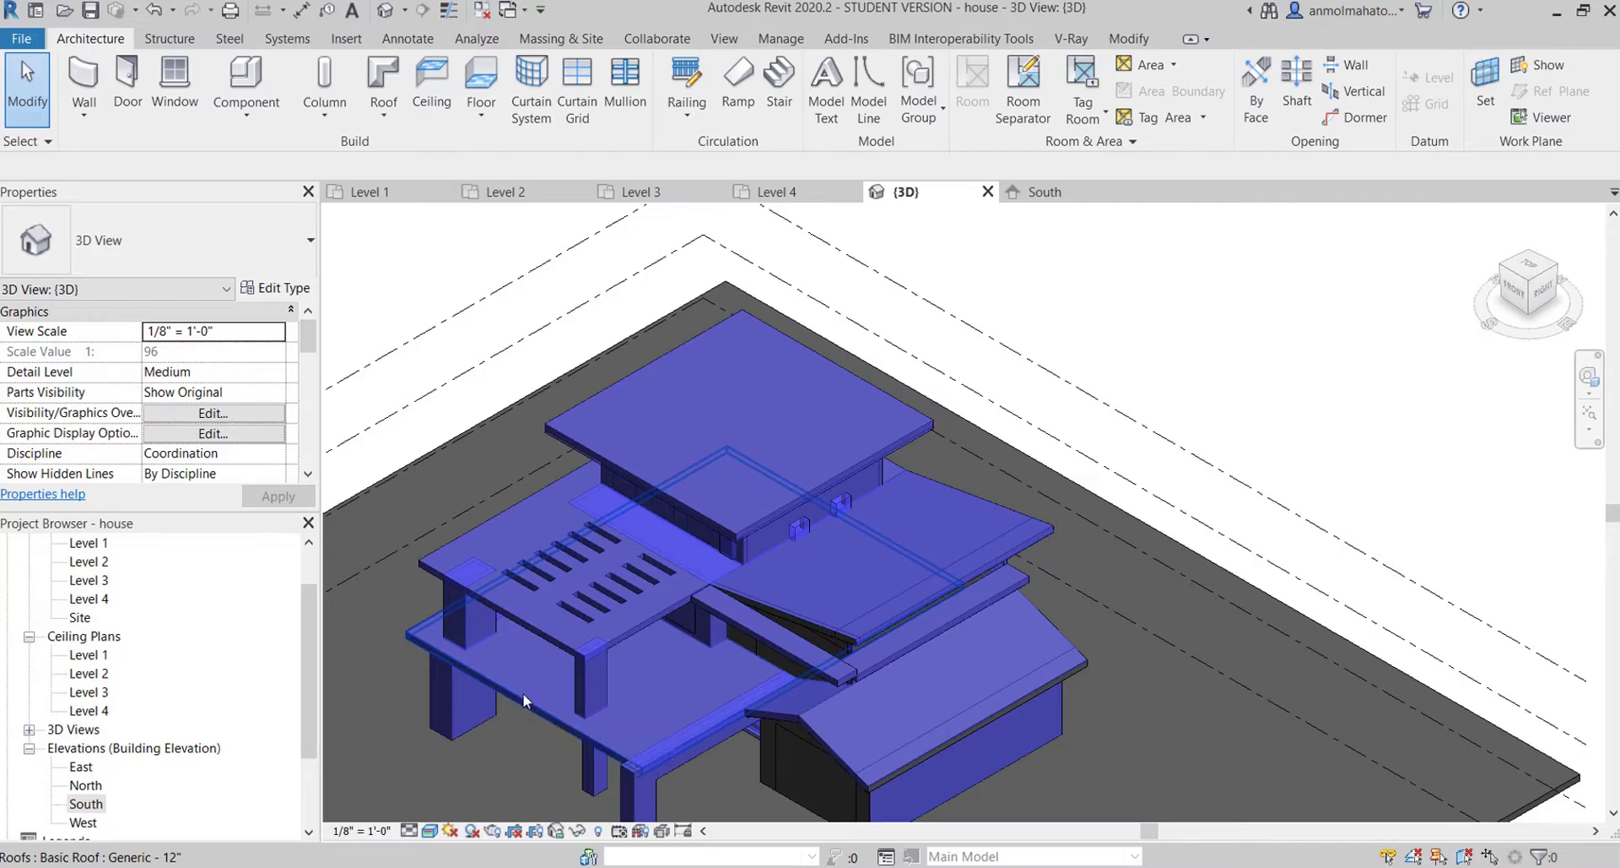
{"action": "left_click", "coordinate": [473, 605]}
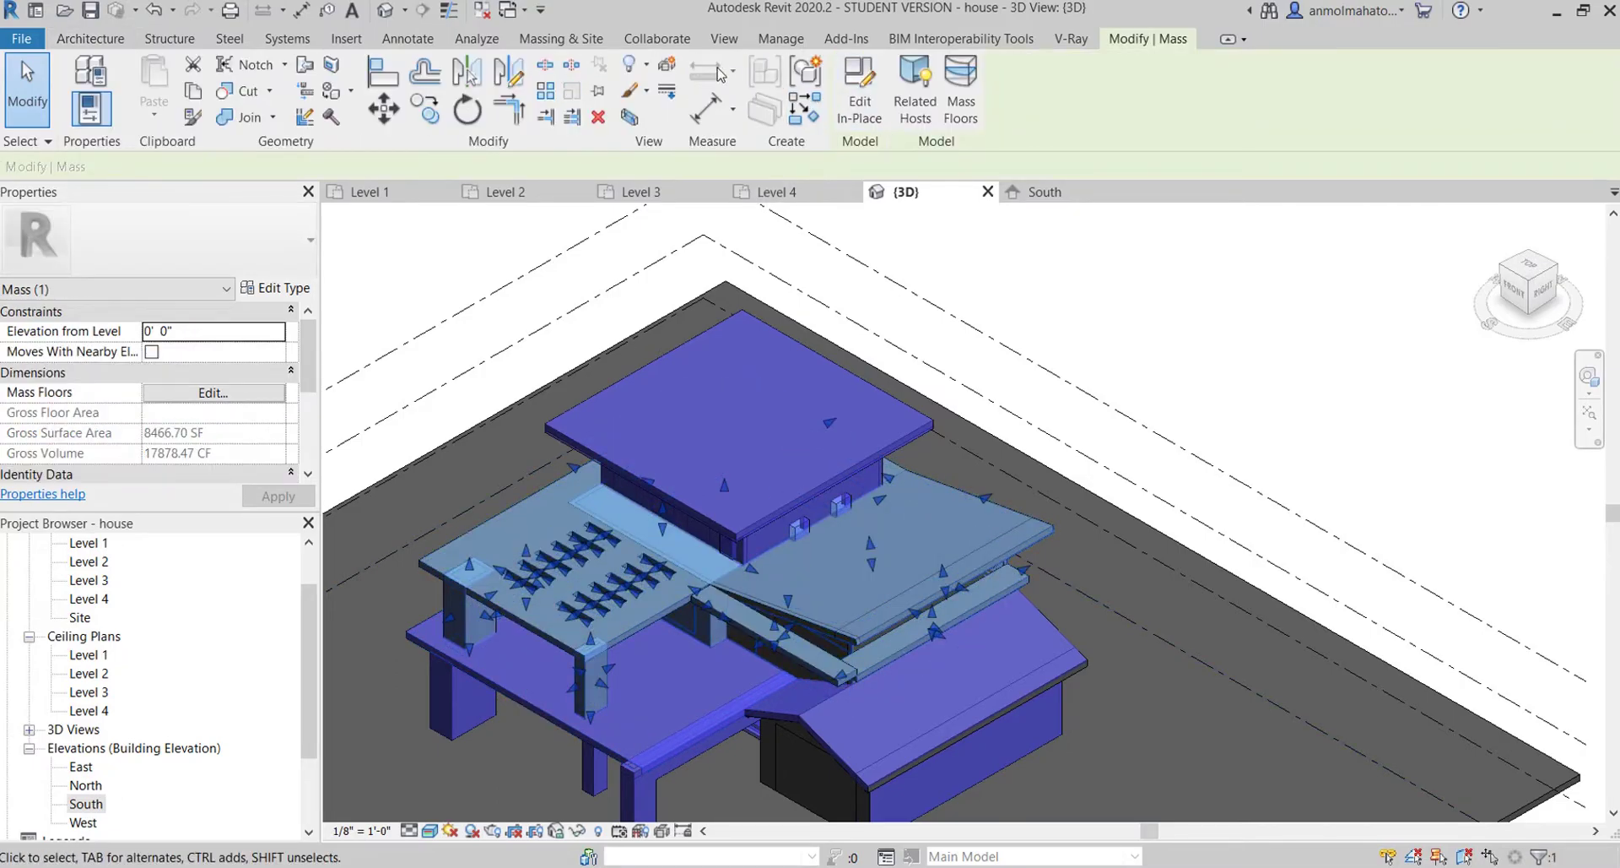
- Hide the selected mass in the 3D view
{"action": "left_click", "coordinate": [645, 67]}
{"action": "left_click", "coordinate": [685, 94]}
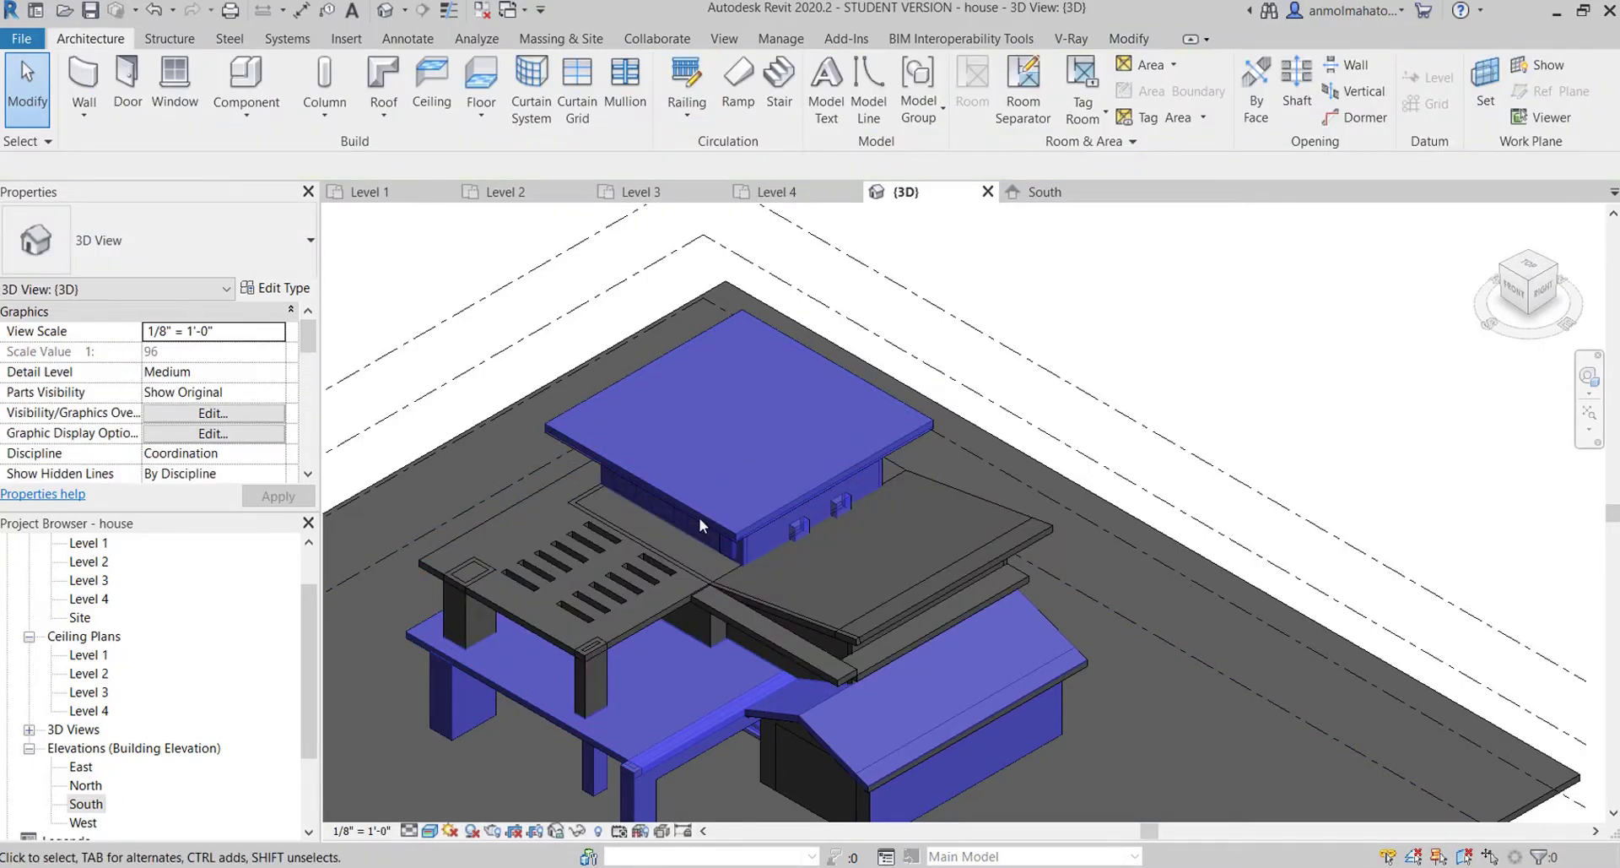
{"action": "scroll", "coordinate": [589, 661], "scroll_direction": "up", "scroll_amount": 5}
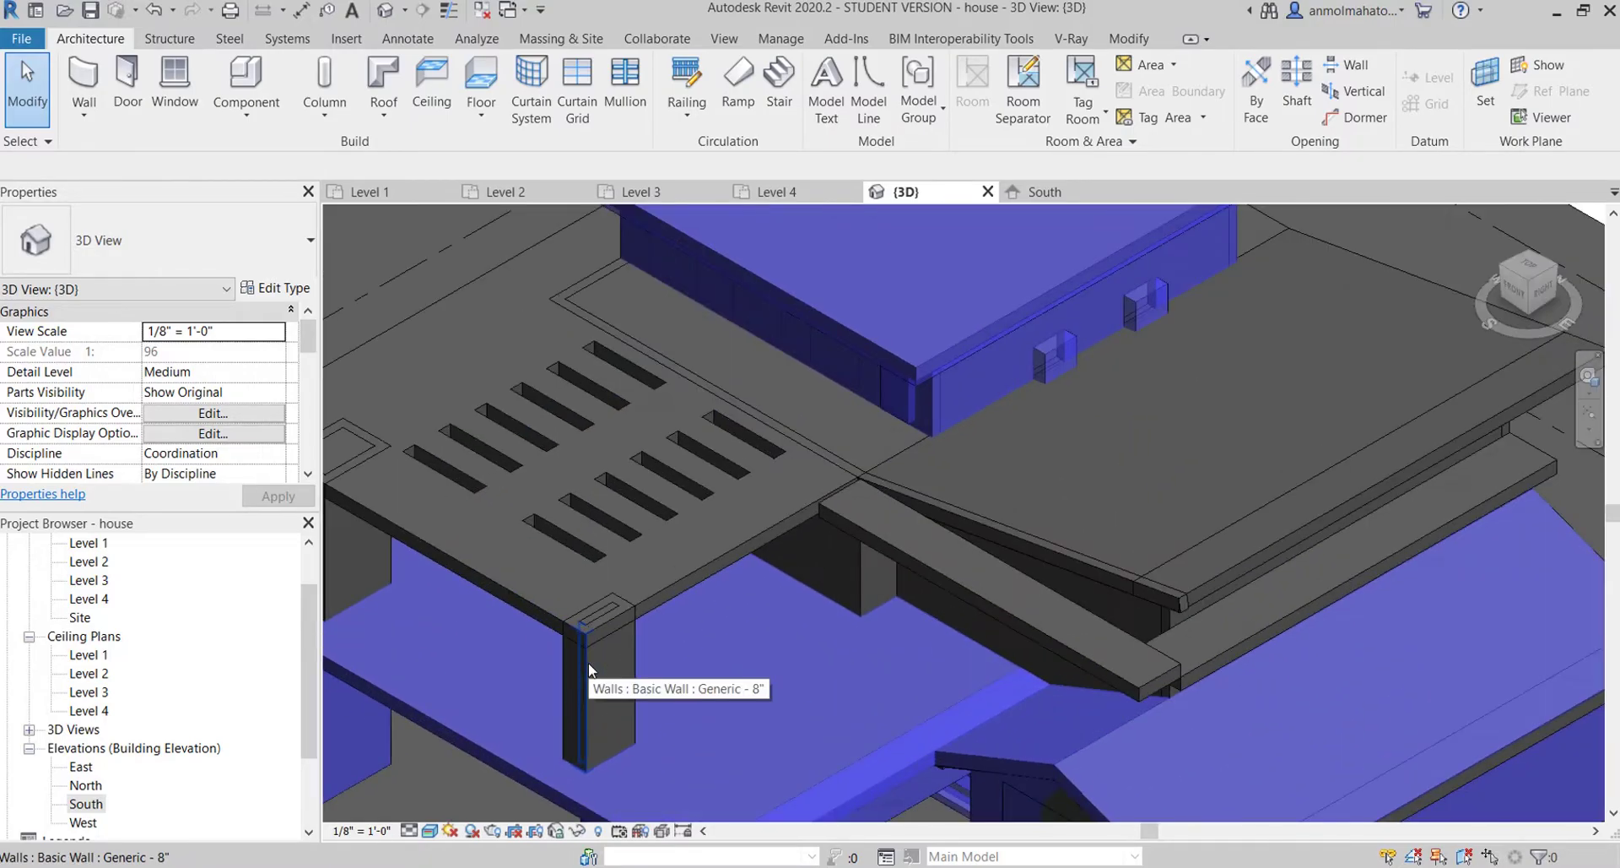
{"action": "scroll", "coordinate": [611, 628], "scroll_direction": "up", "scroll_amount": 2}
- Hide the mass beneath the right-hand gable wing
{"action": "left_click", "coordinate": [605, 590]}
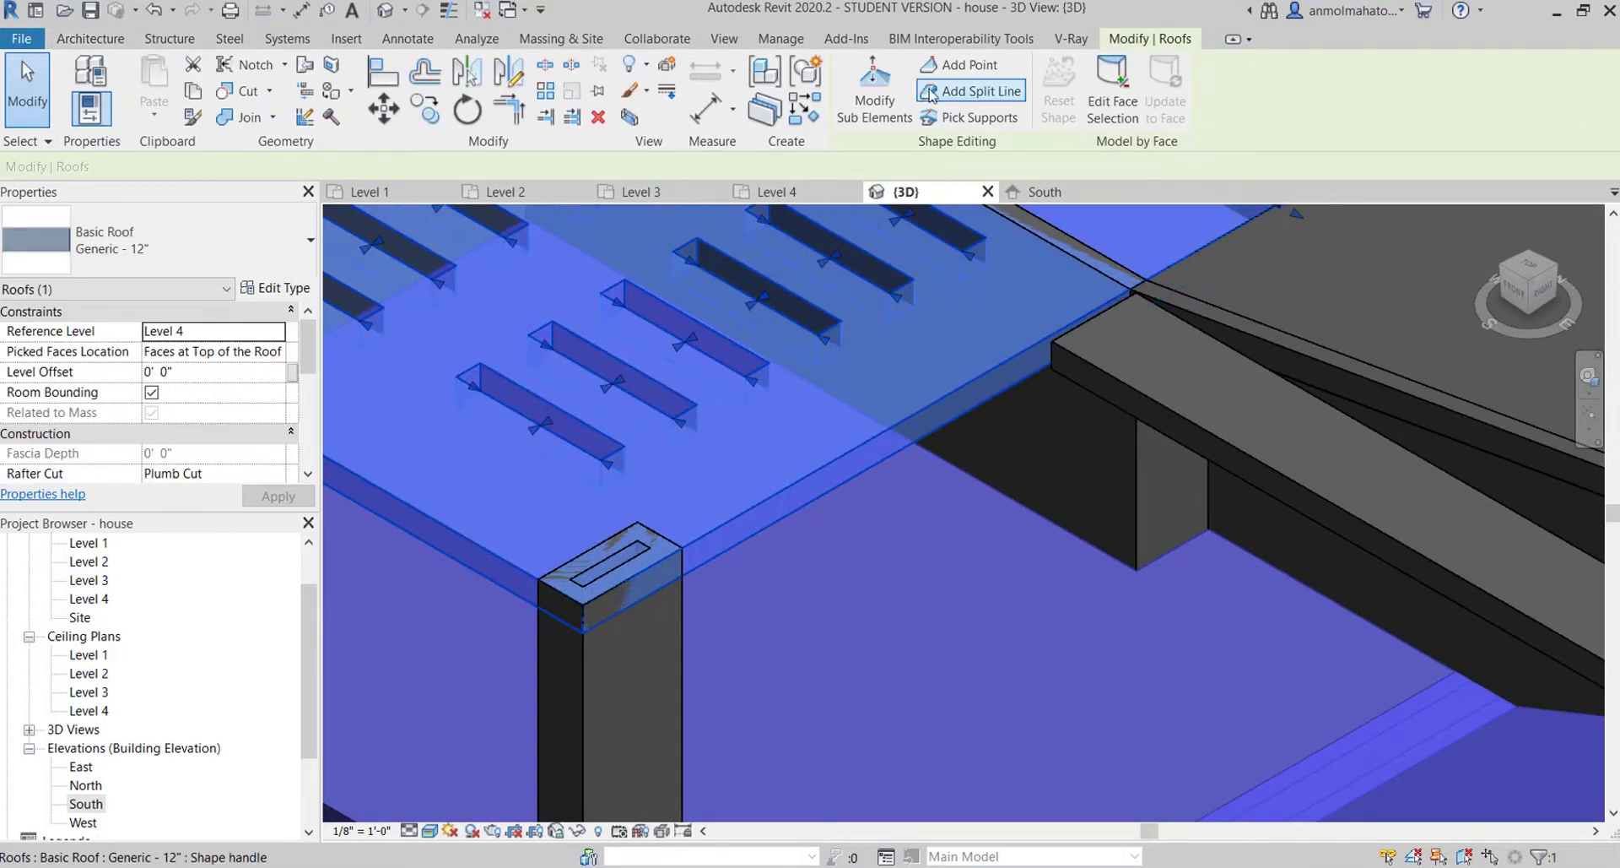
{"action": "scroll", "coordinate": [698, 275], "scroll_direction": "down", "scroll_amount": 5}
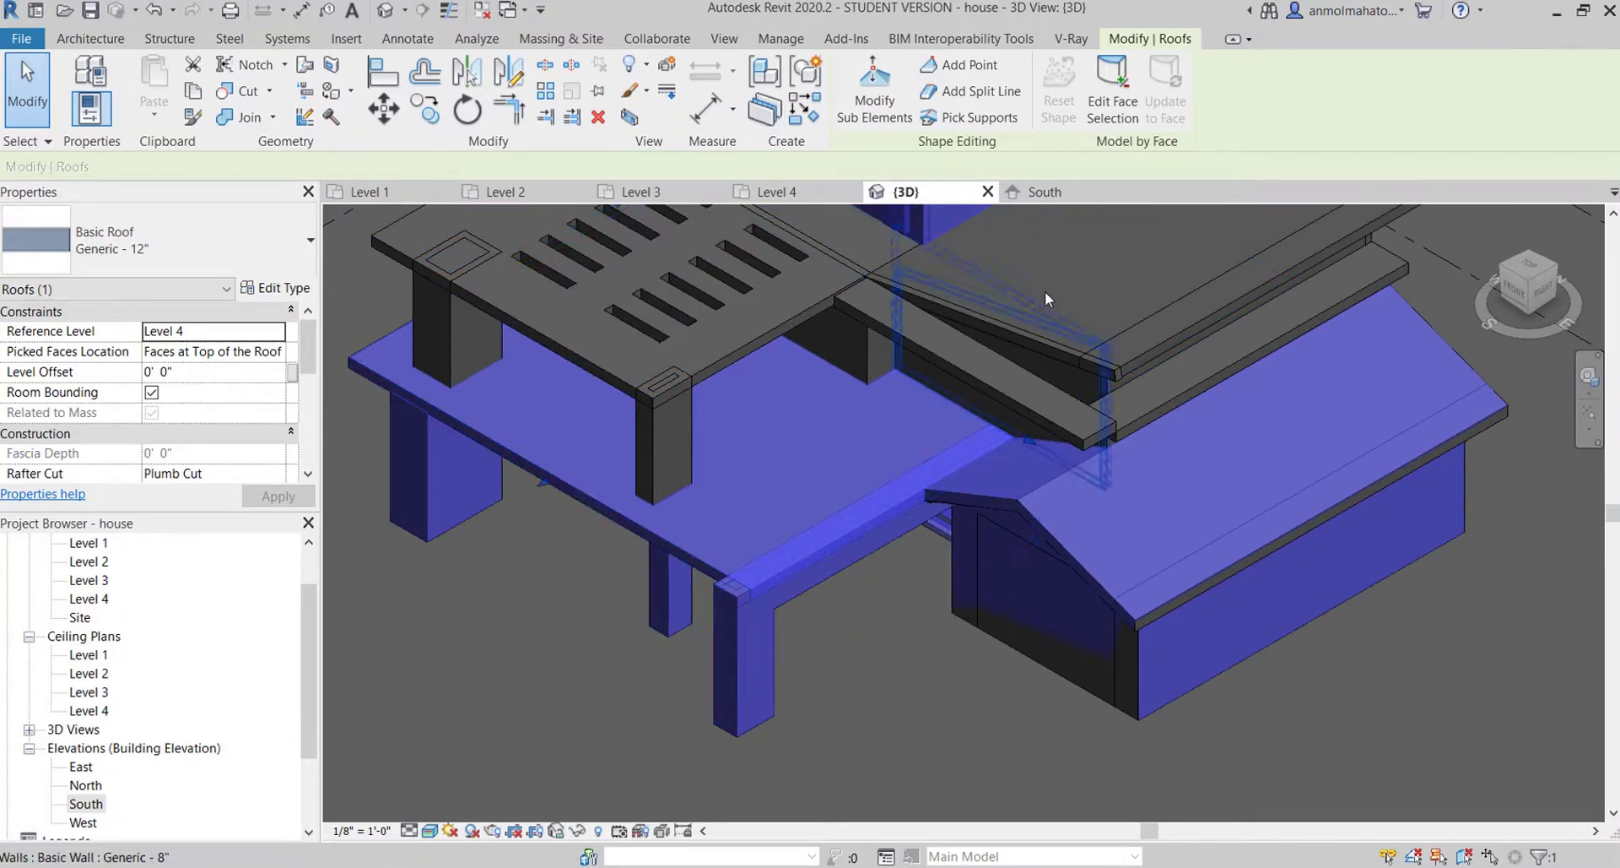
{"action": "left_click", "coordinate": [1032, 506]}
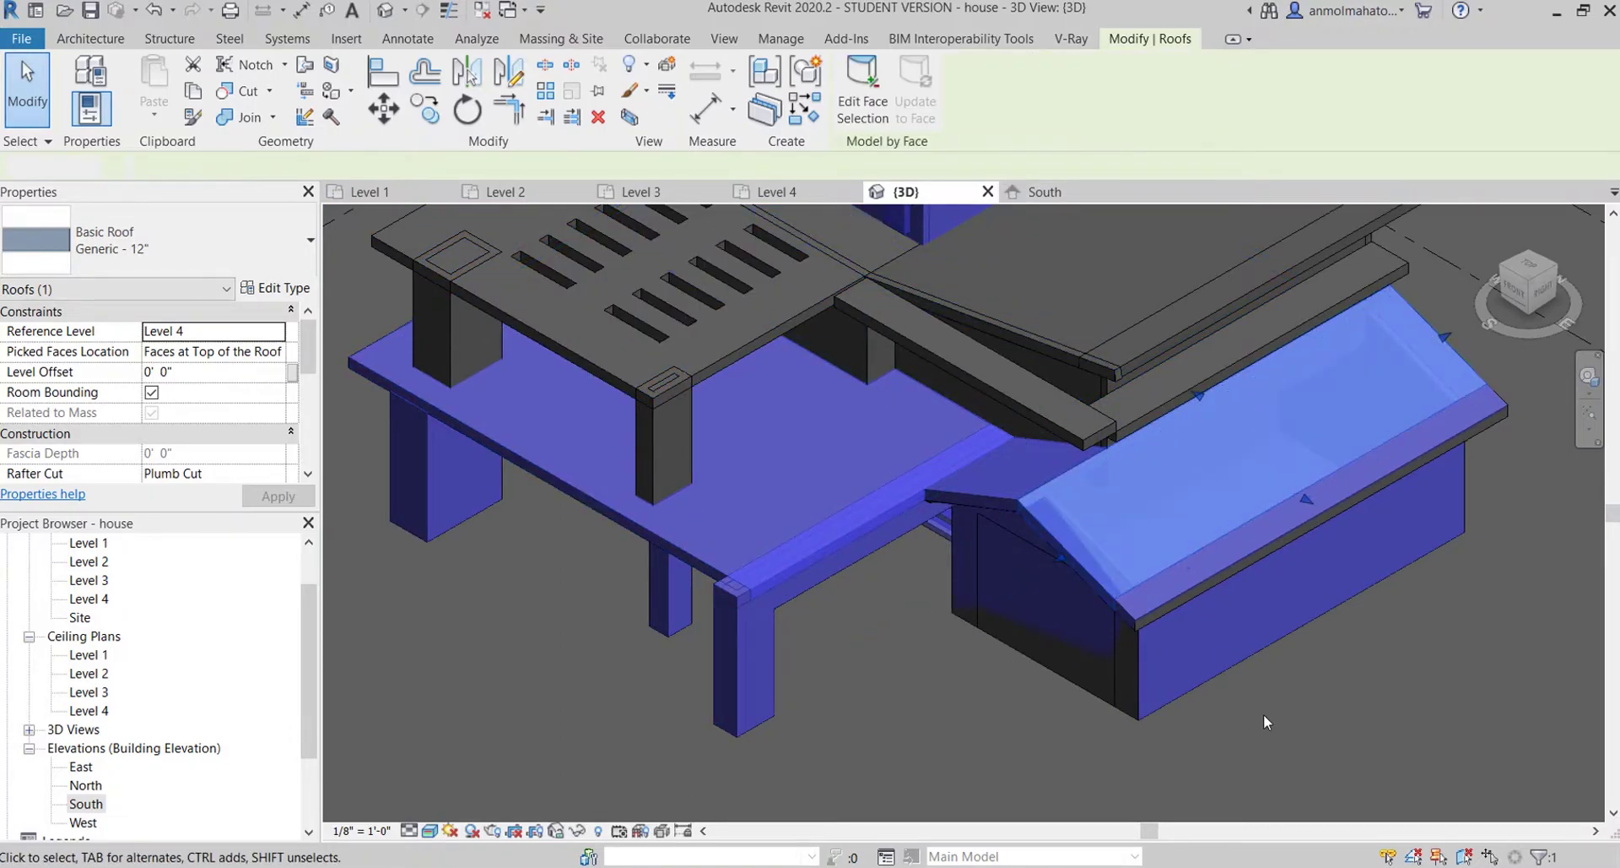
{"action": "left_click", "coordinate": [1117, 606]}
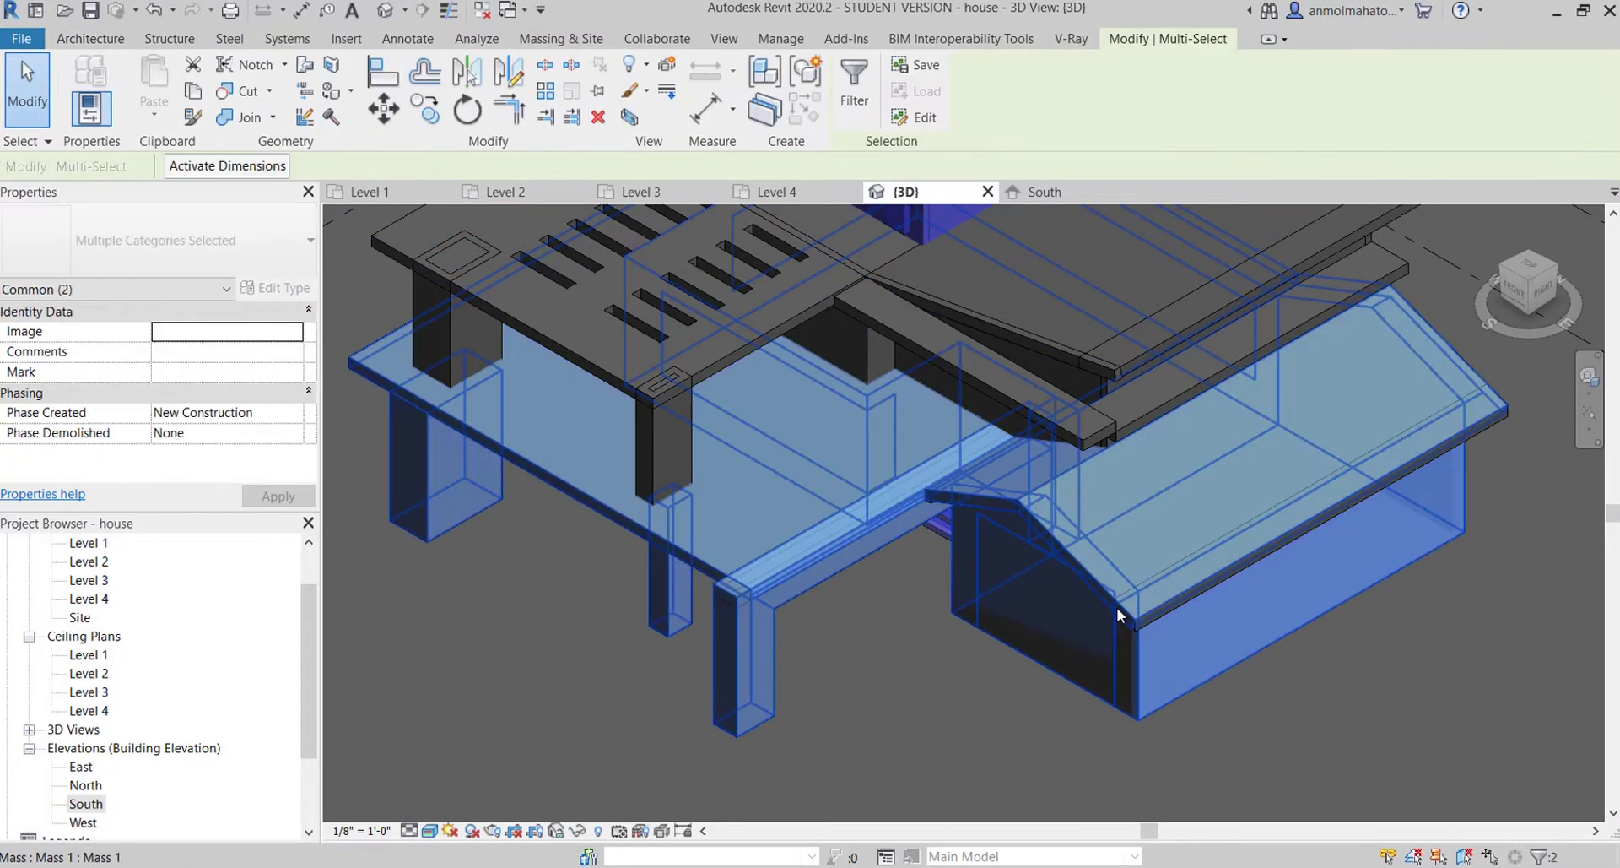
{"action": "left_click", "coordinate": [646, 64]}
{"action": "left_click", "coordinate": [670, 100]}
- Inspect the top block's flat roof and the wall beneath it
{"action": "scroll", "coordinate": [873, 562], "scroll_direction": "down", "scroll_amount": 3}
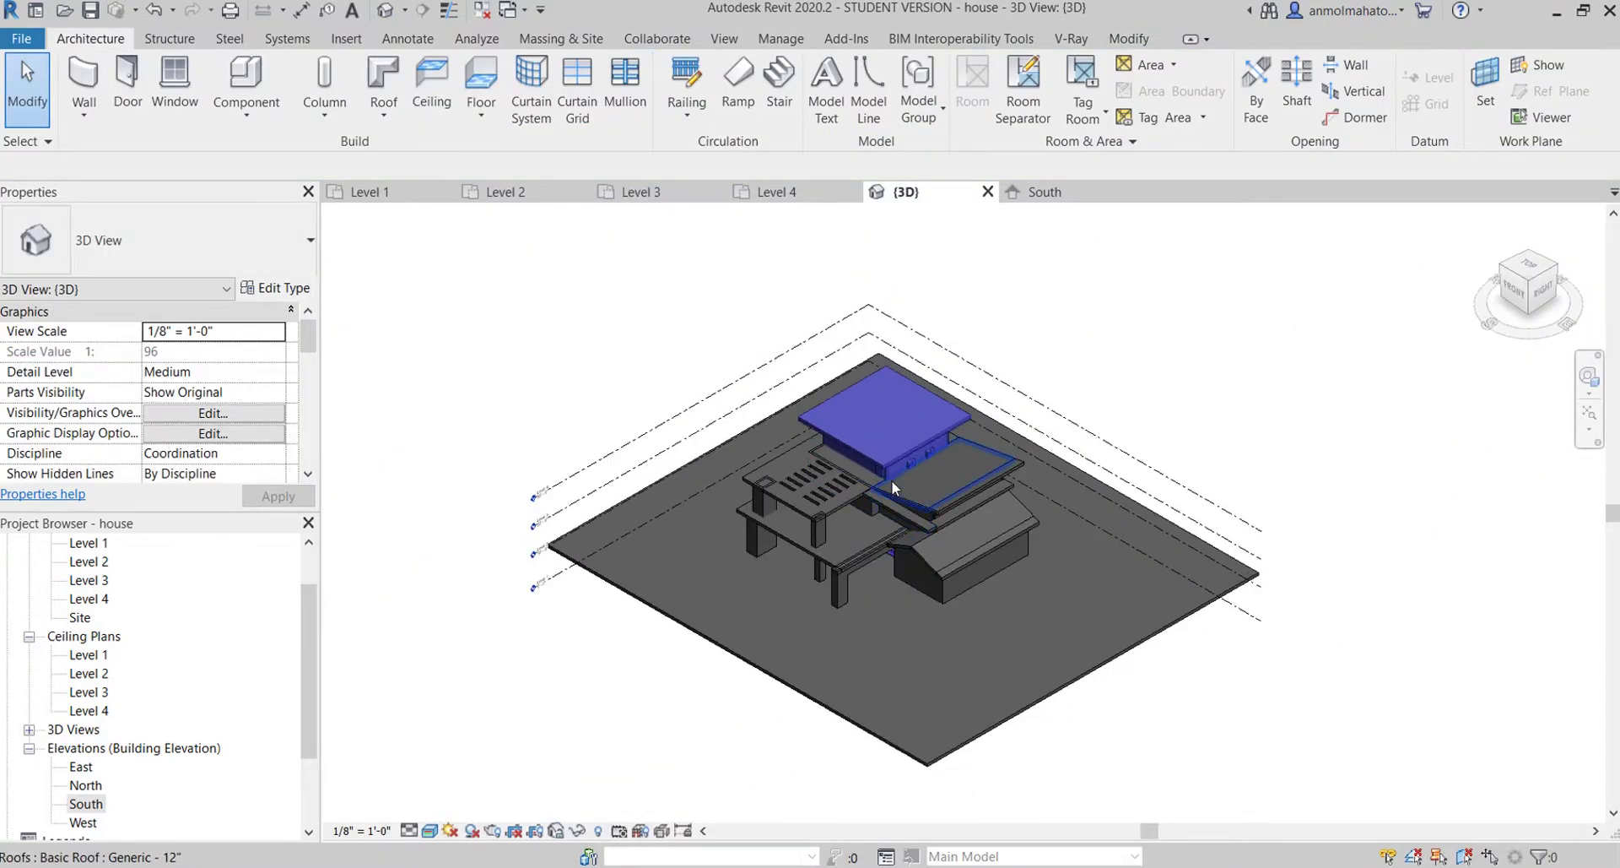
{"action": "scroll", "coordinate": [891, 479], "scroll_direction": "up", "scroll_amount": 4}
{"action": "left_click", "coordinate": [861, 425]}
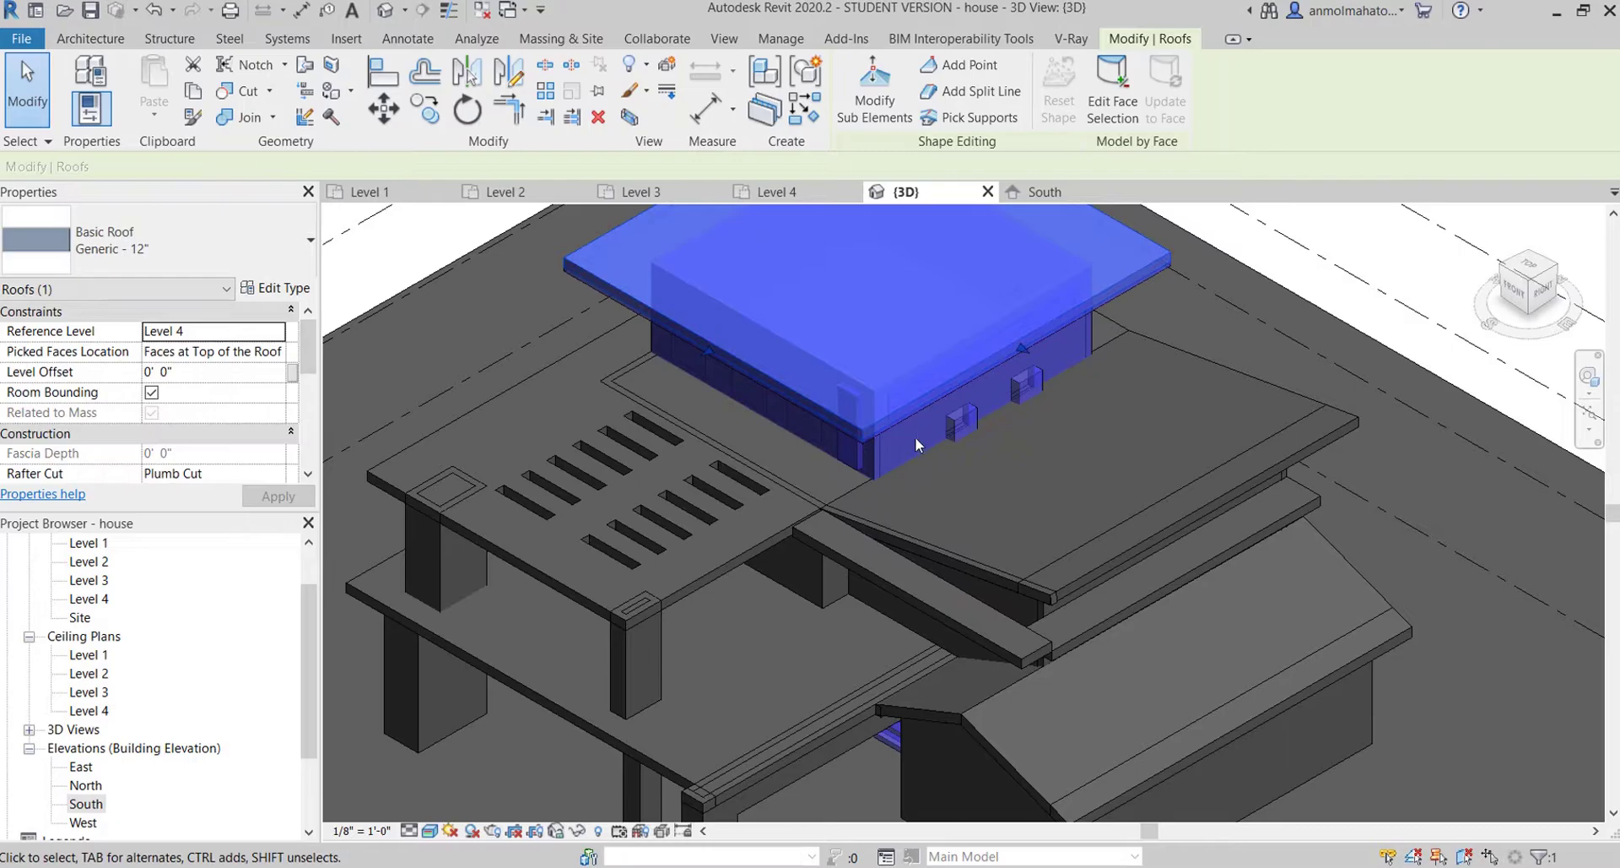
{"action": "left_click", "coordinate": [878, 454]}
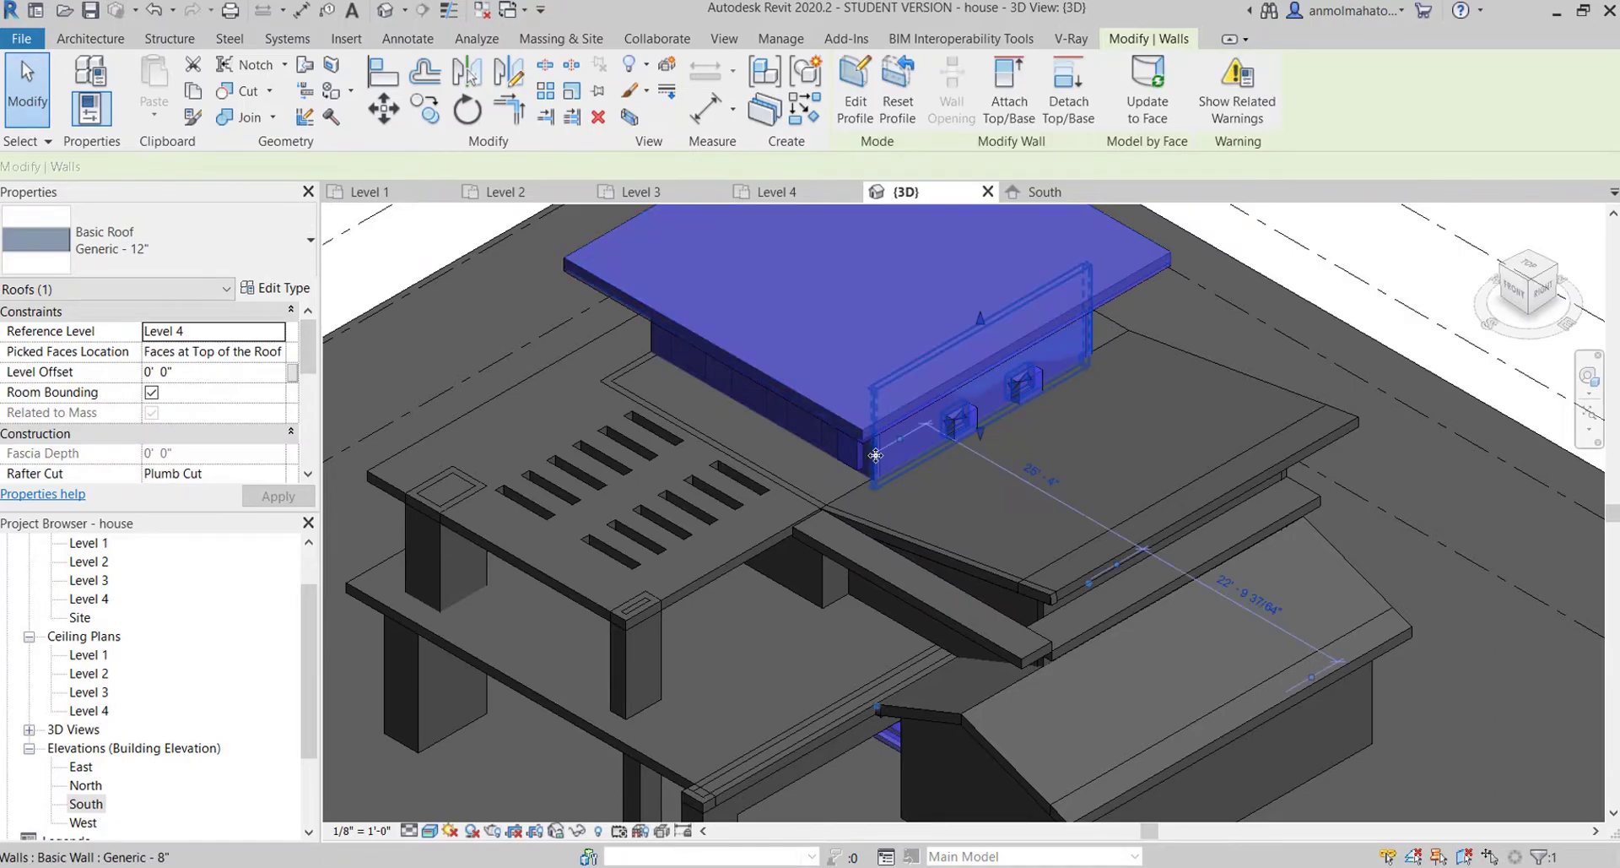
{"action": "left_click", "coordinate": [795, 388]}
{"action": "scroll", "coordinate": [795, 388], "scroll_direction": "down", "scroll_amount": 5}
{"action": "scroll", "coordinate": [831, 332], "scroll_direction": "up", "scroll_amount": 6}
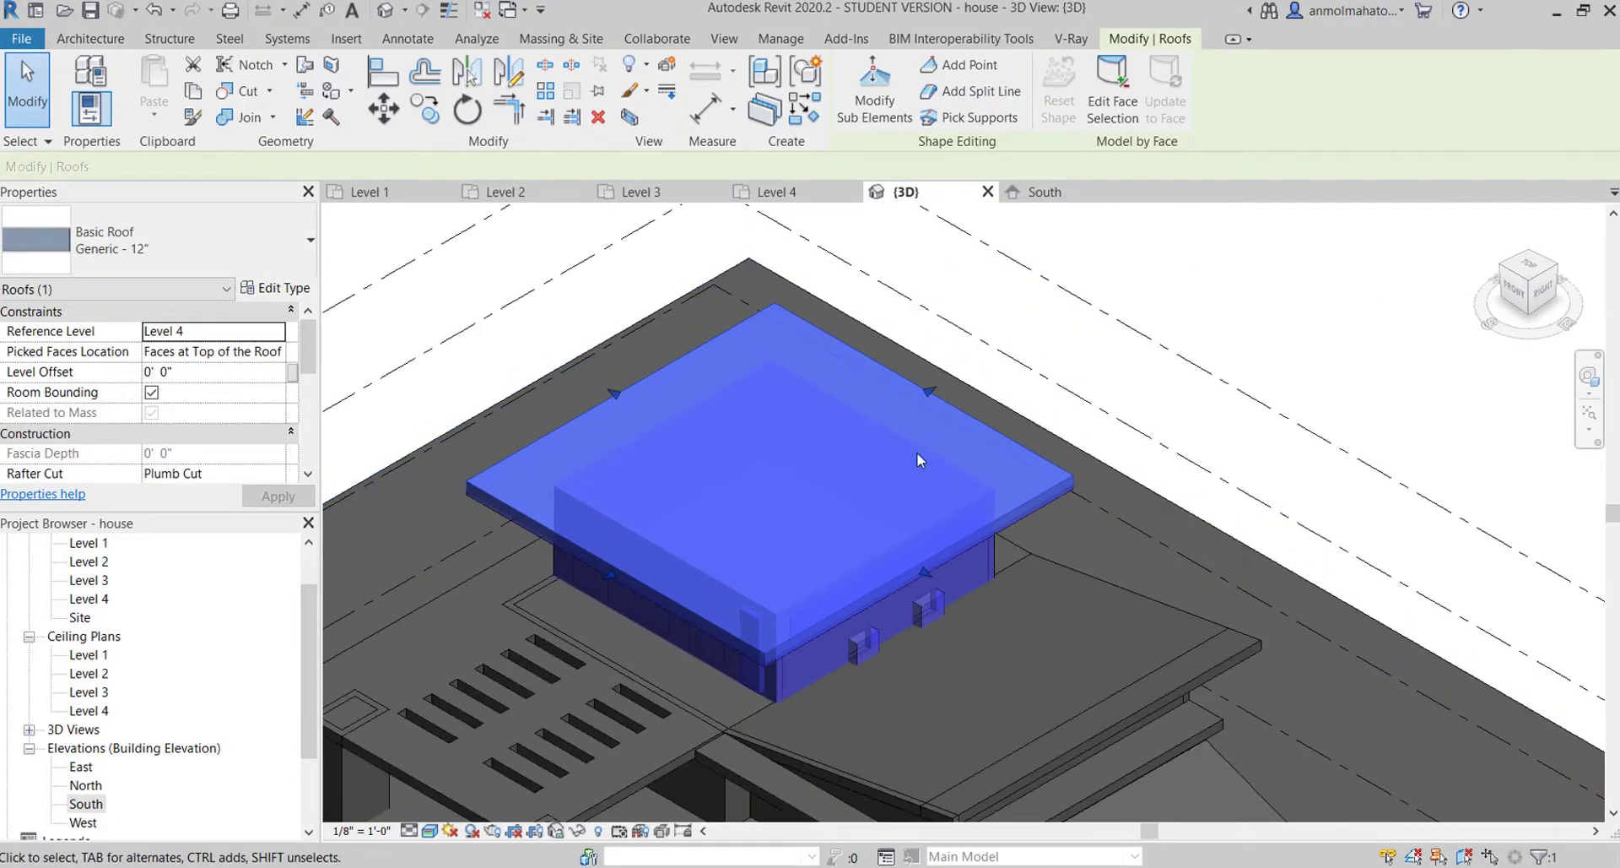
{"action": "key", "text": "Escape"}
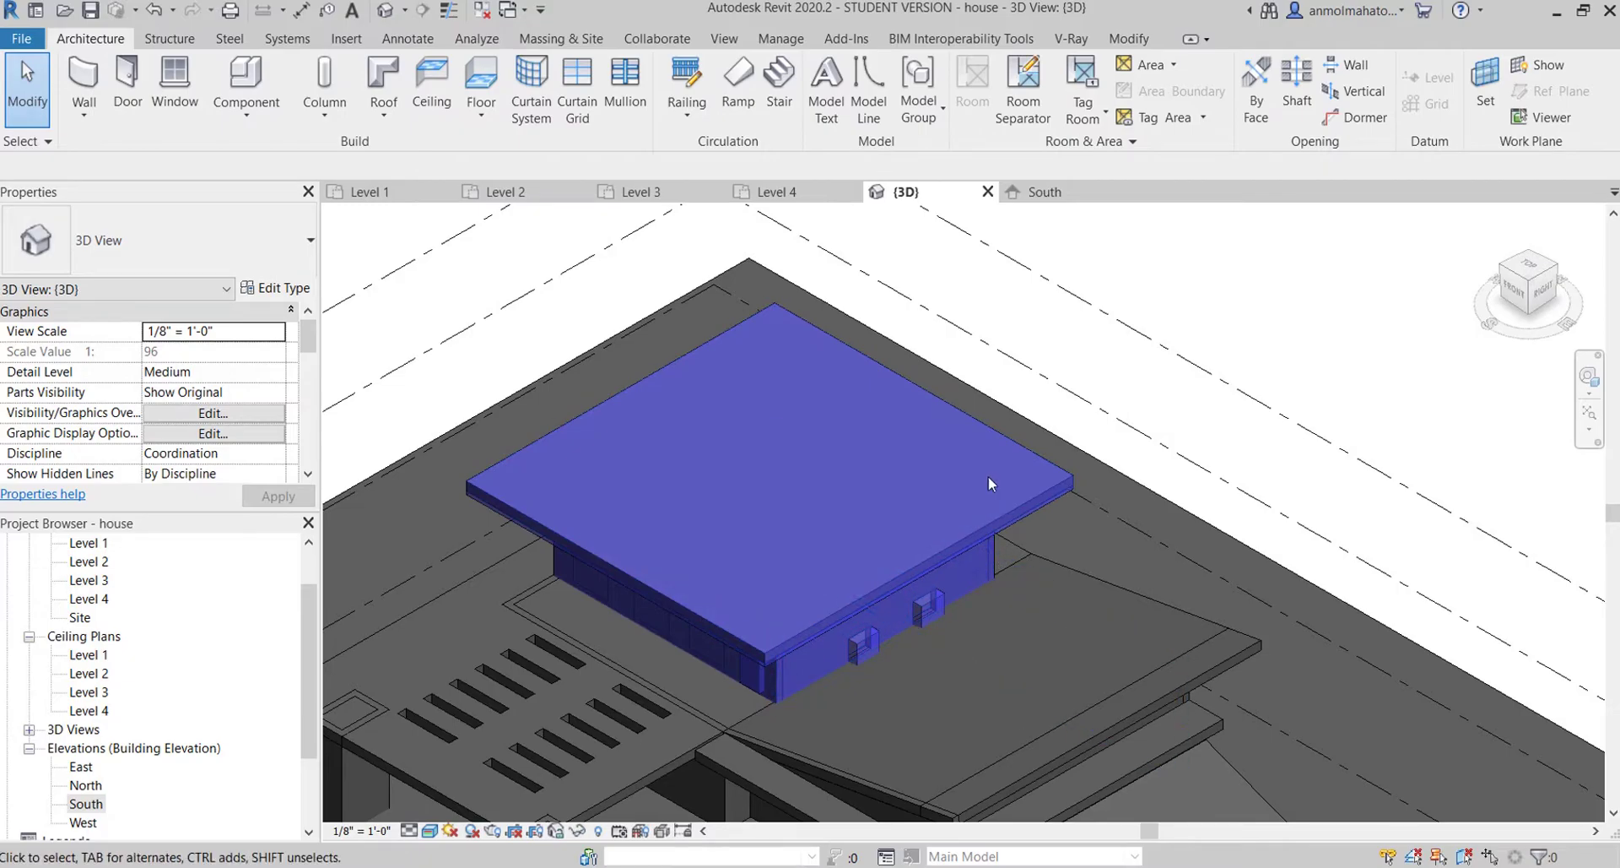
{"action": "left_click", "coordinate": [1065, 474]}
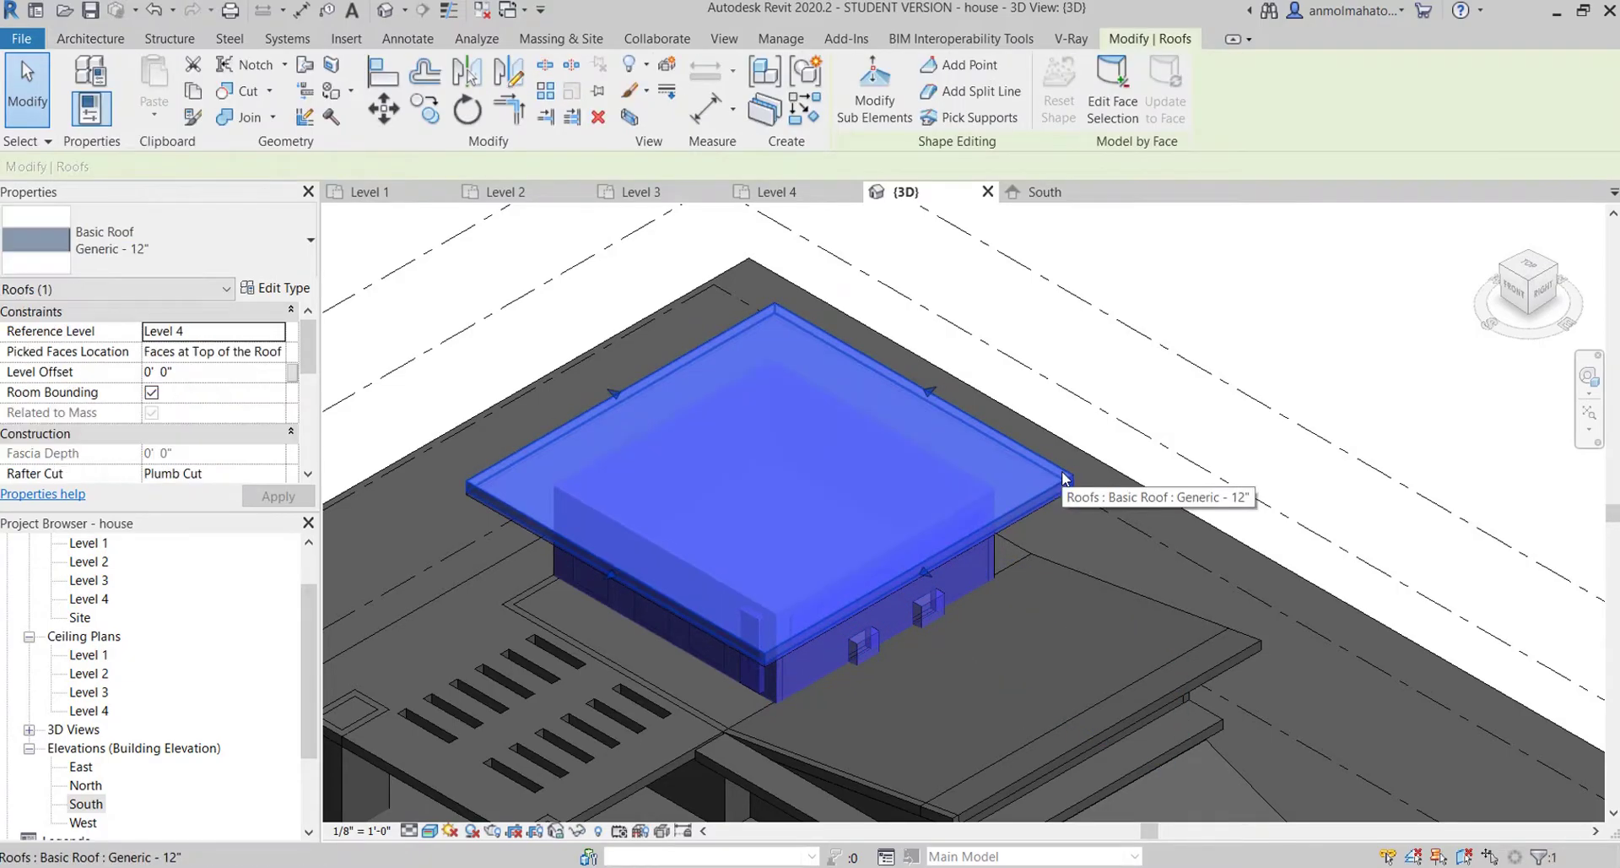
{"action": "left_click", "coordinate": [984, 550]}
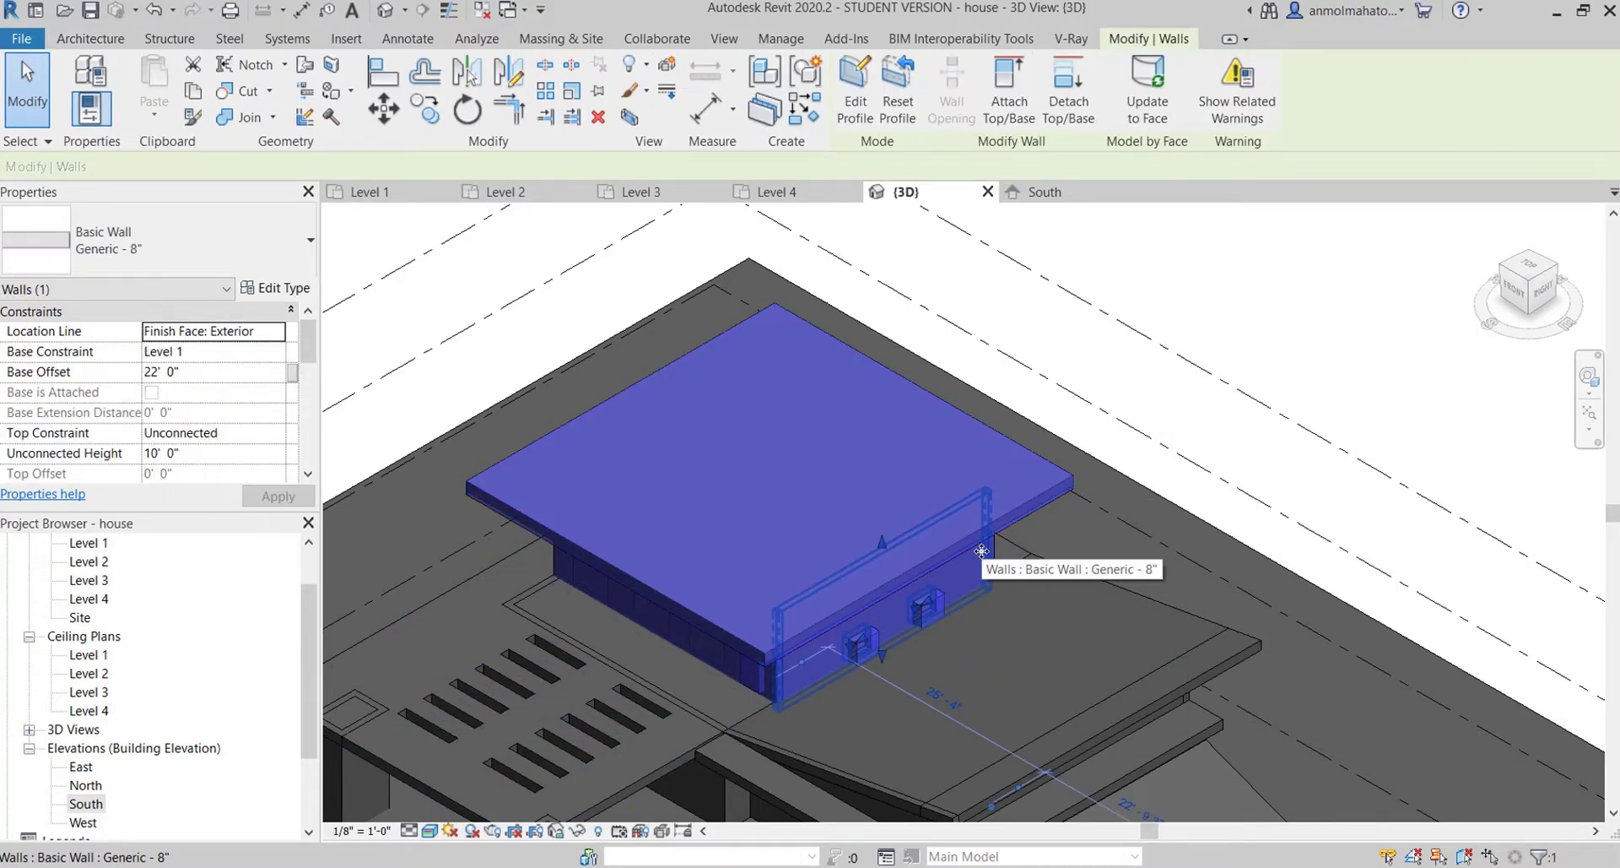
{"action": "left_click", "coordinate": [711, 331]}
{"action": "key", "text": "Escape"}
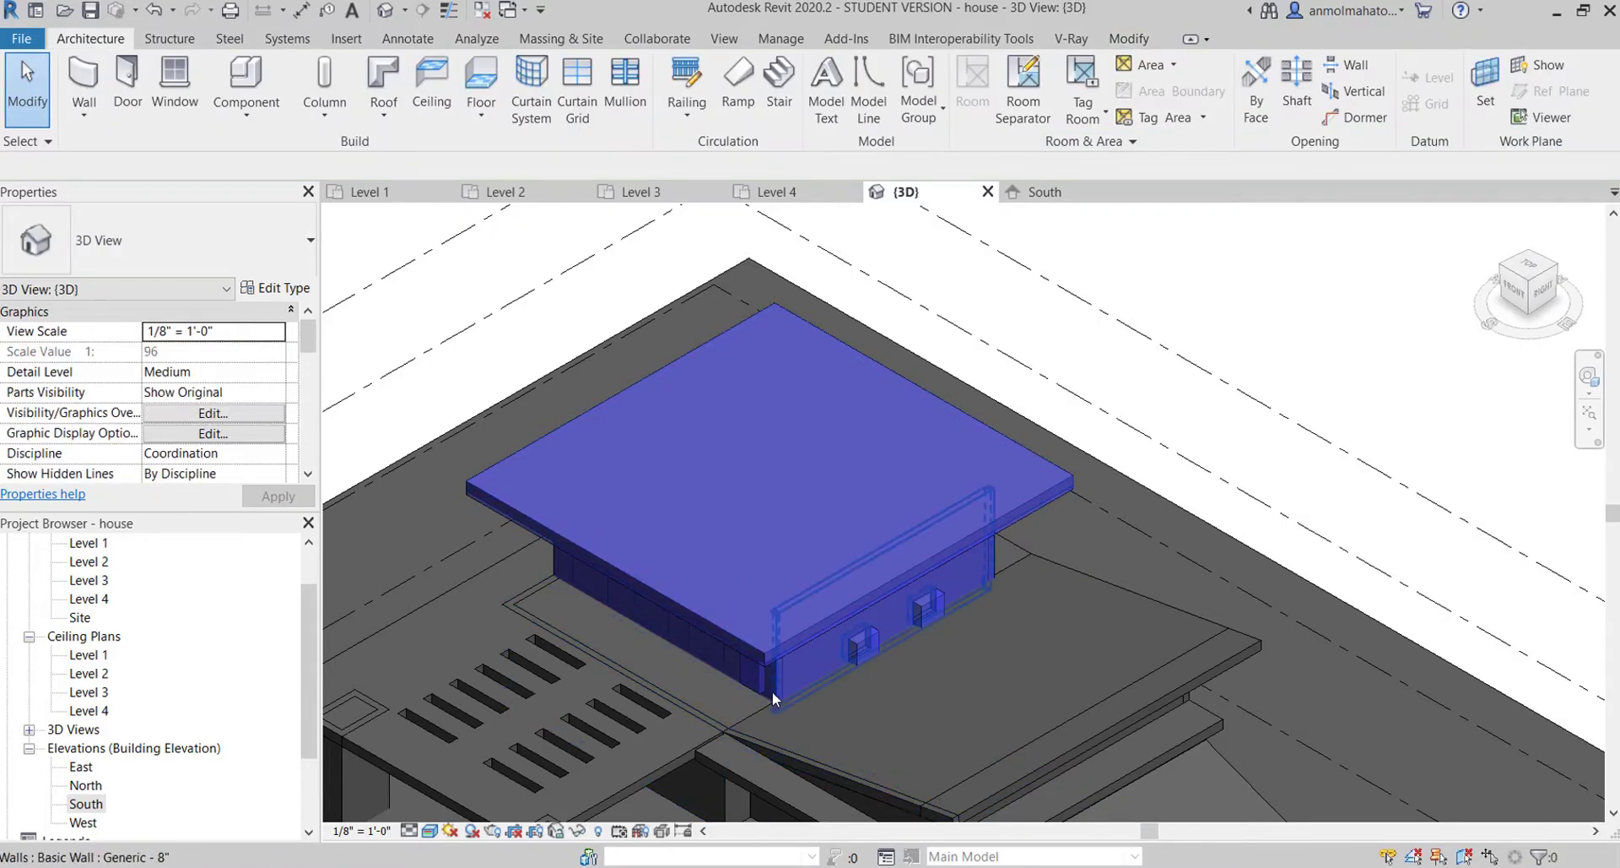
- Hide the mass inside the top flat-roof block
{"action": "left_click", "coordinate": [773, 686]}
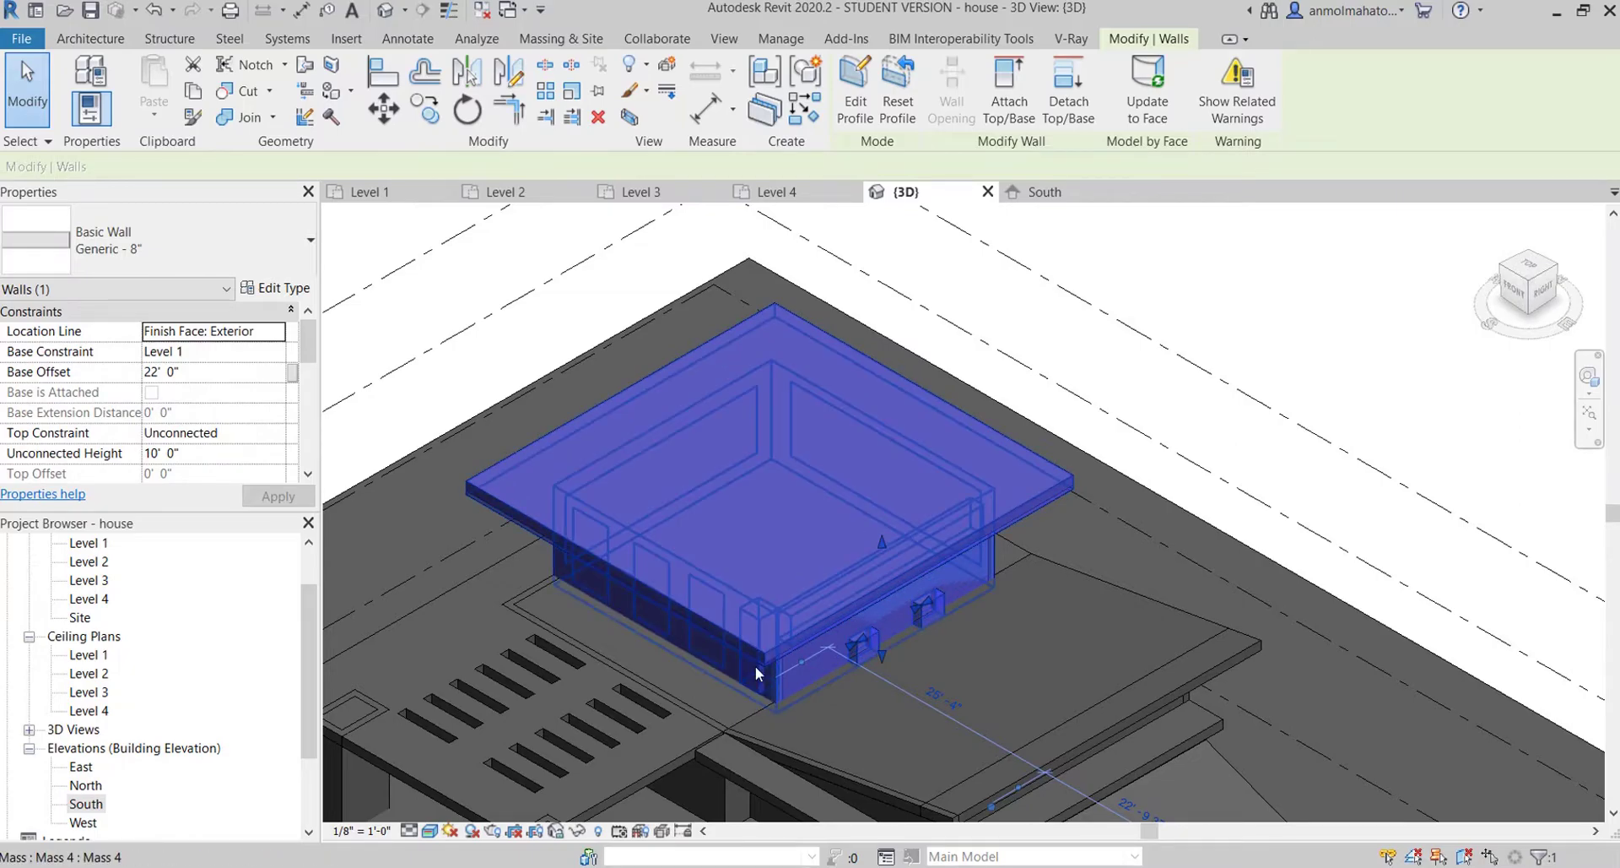
{"action": "left_click", "coordinate": [757, 666]}
{"action": "left_click", "coordinate": [646, 65]}
{"action": "left_click", "coordinate": [679, 98]}
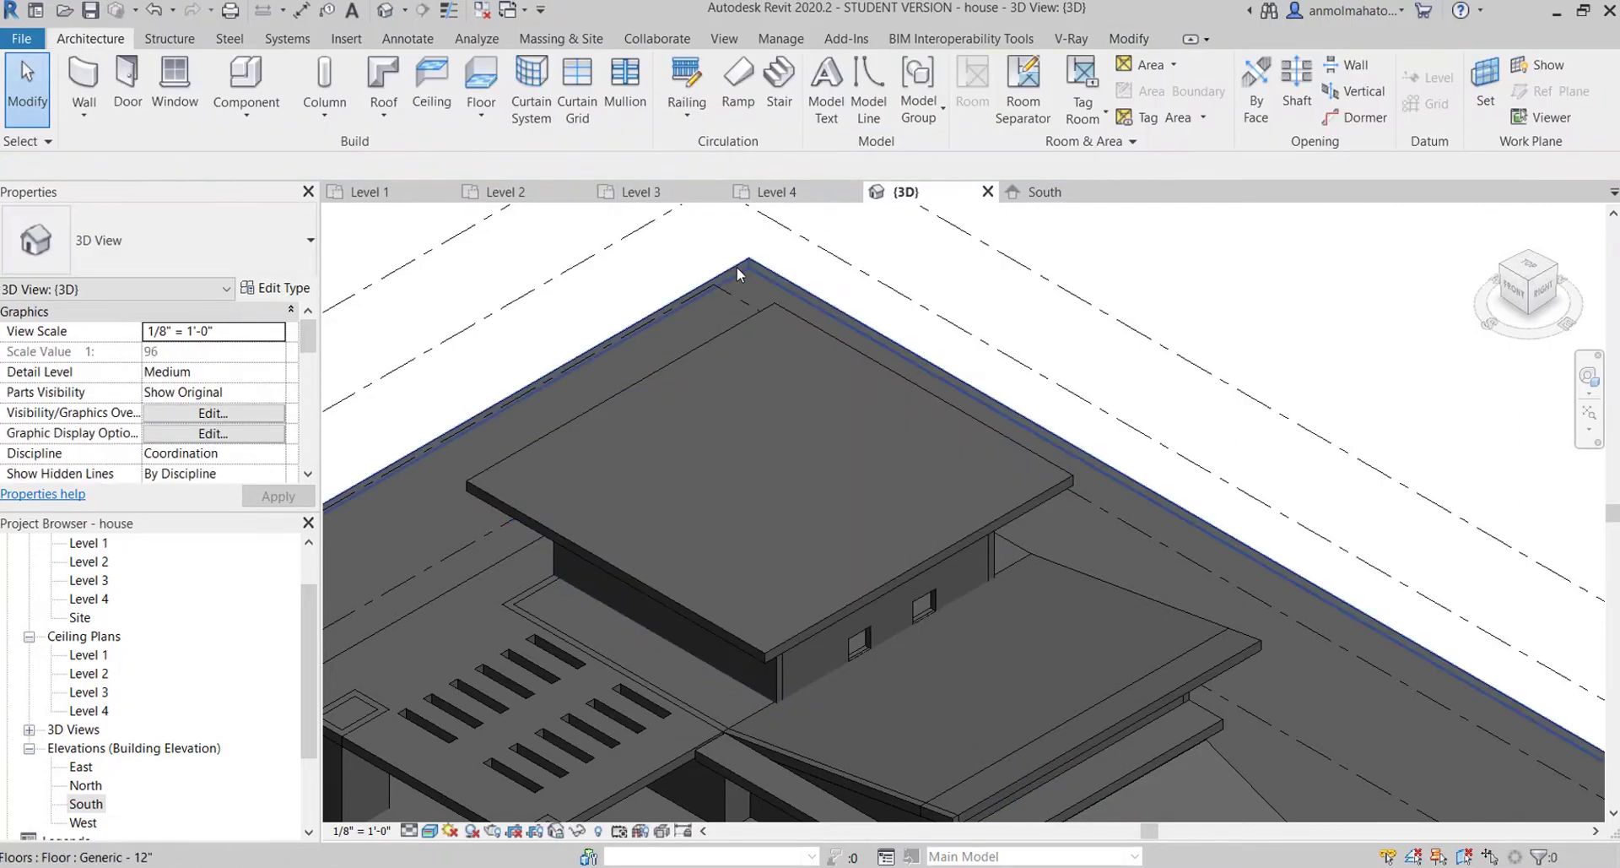
- Turn to the Front view and select the blue stair-step mass
{"action": "scroll", "coordinate": [739, 272], "scroll_direction": "down", "scroll_amount": 5}
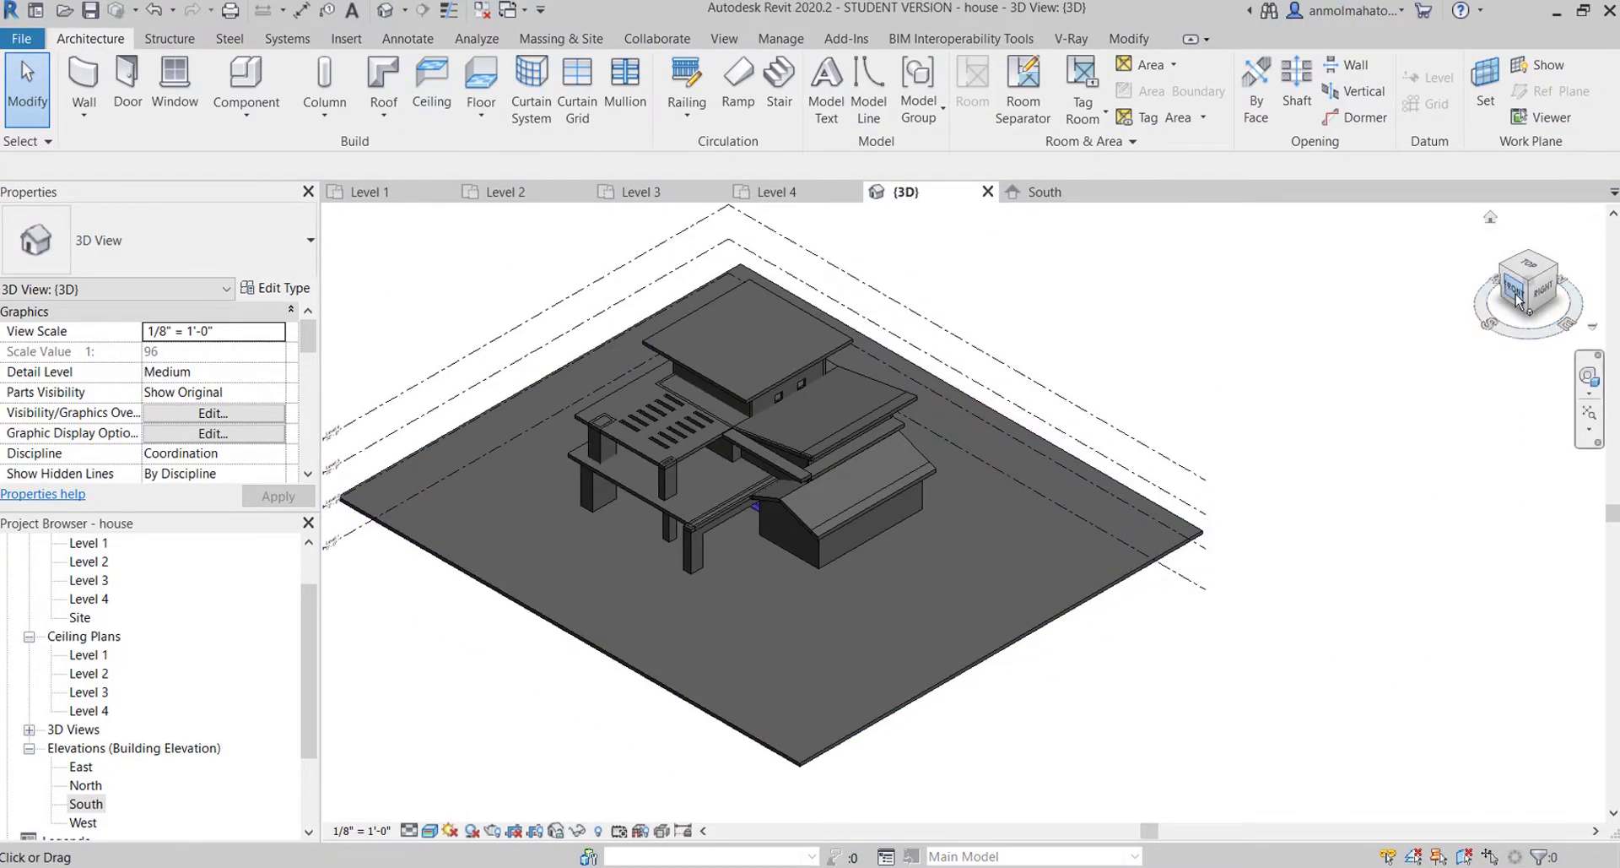
{"action": "left_click", "coordinate": [1516, 294]}
{"action": "scroll", "coordinate": [925, 511], "scroll_direction": "up", "scroll_amount": 5}
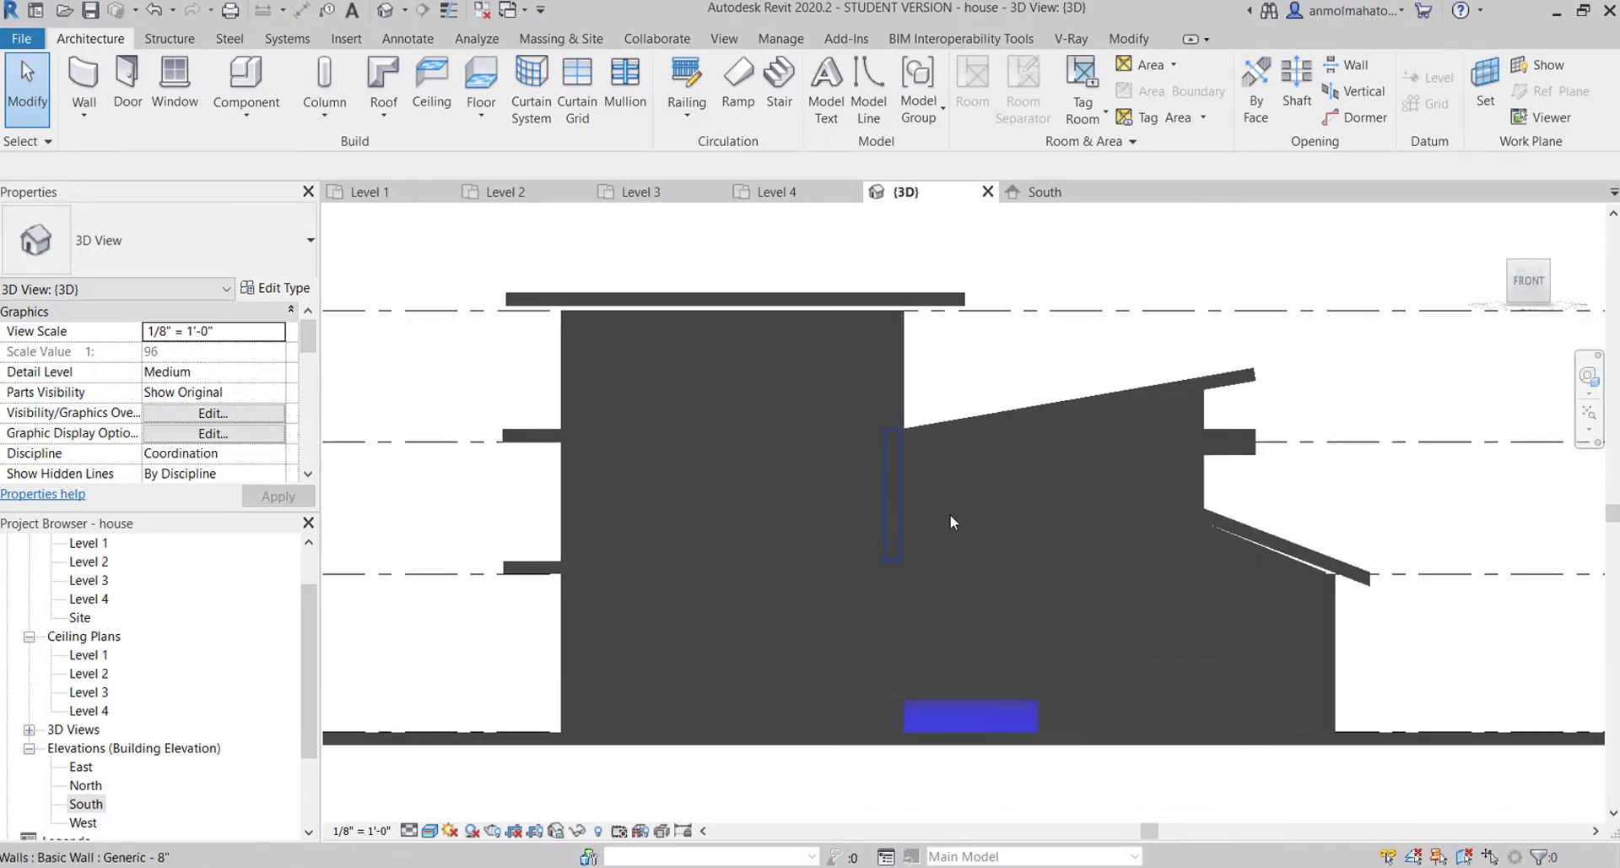
{"action": "left_click", "coordinate": [984, 712]}
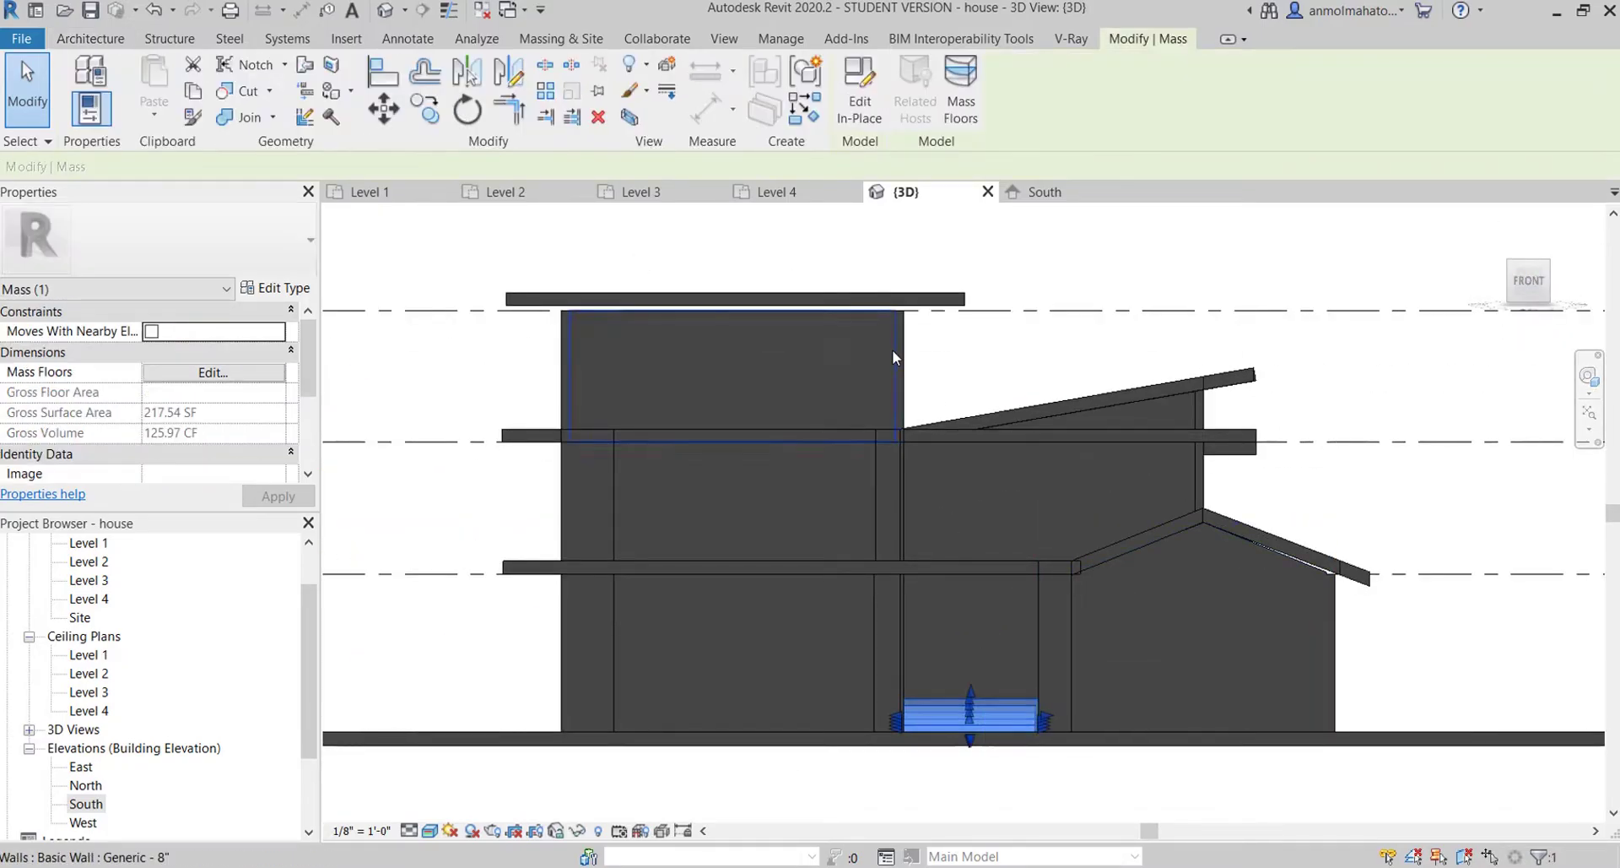
{"action": "scroll", "coordinate": [1106, 753], "scroll_direction": "up", "scroll_amount": 3}
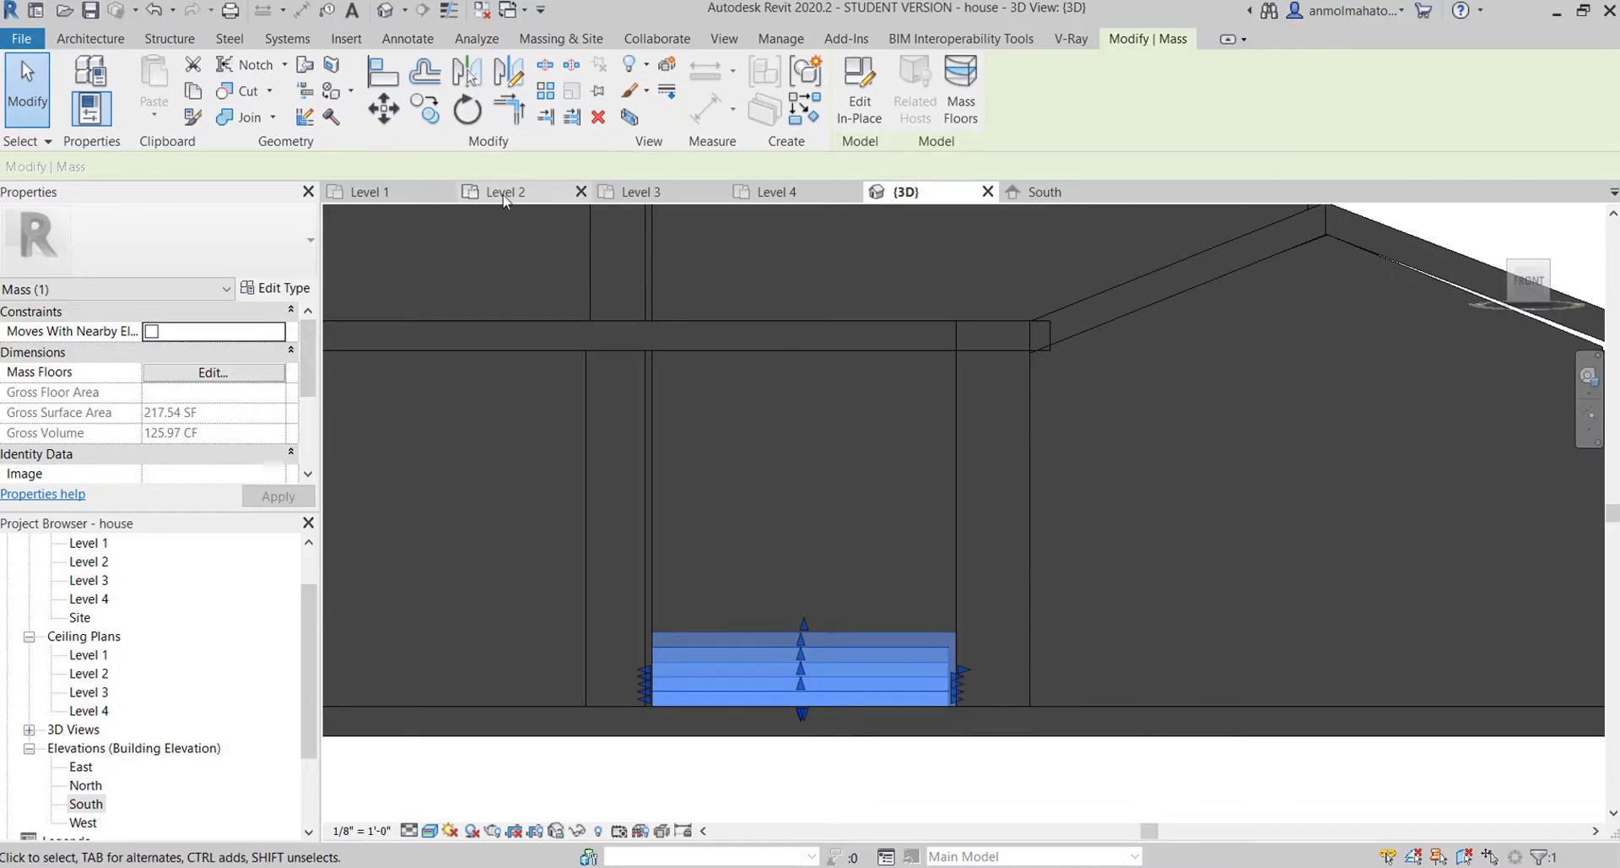
{"action": "left_click", "coordinate": [281, 289]}
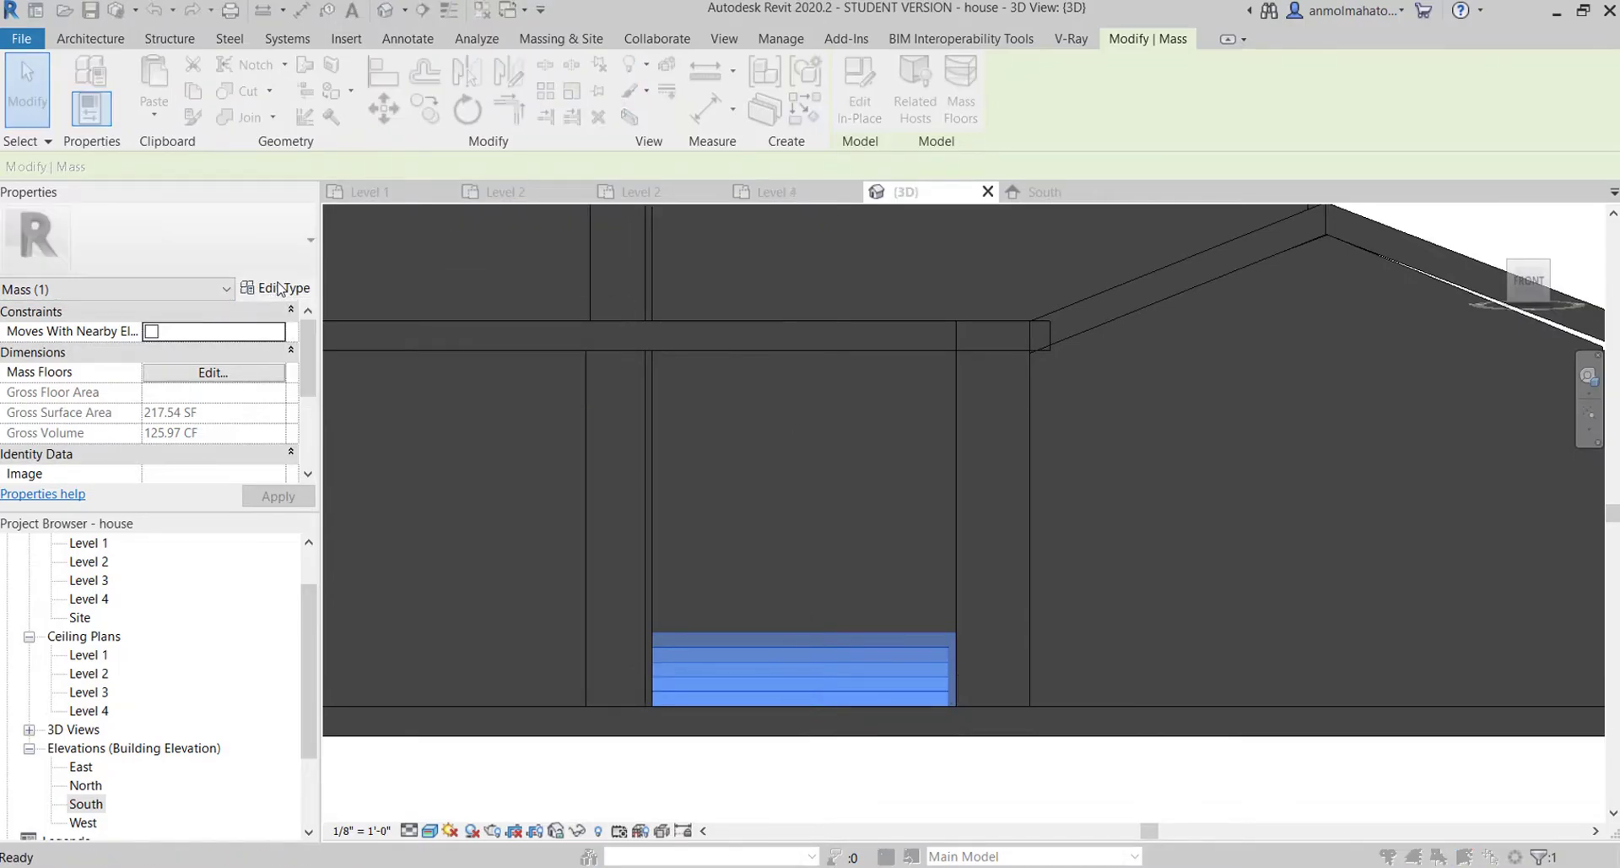
{"action": "left_click", "coordinate": [999, 129]}
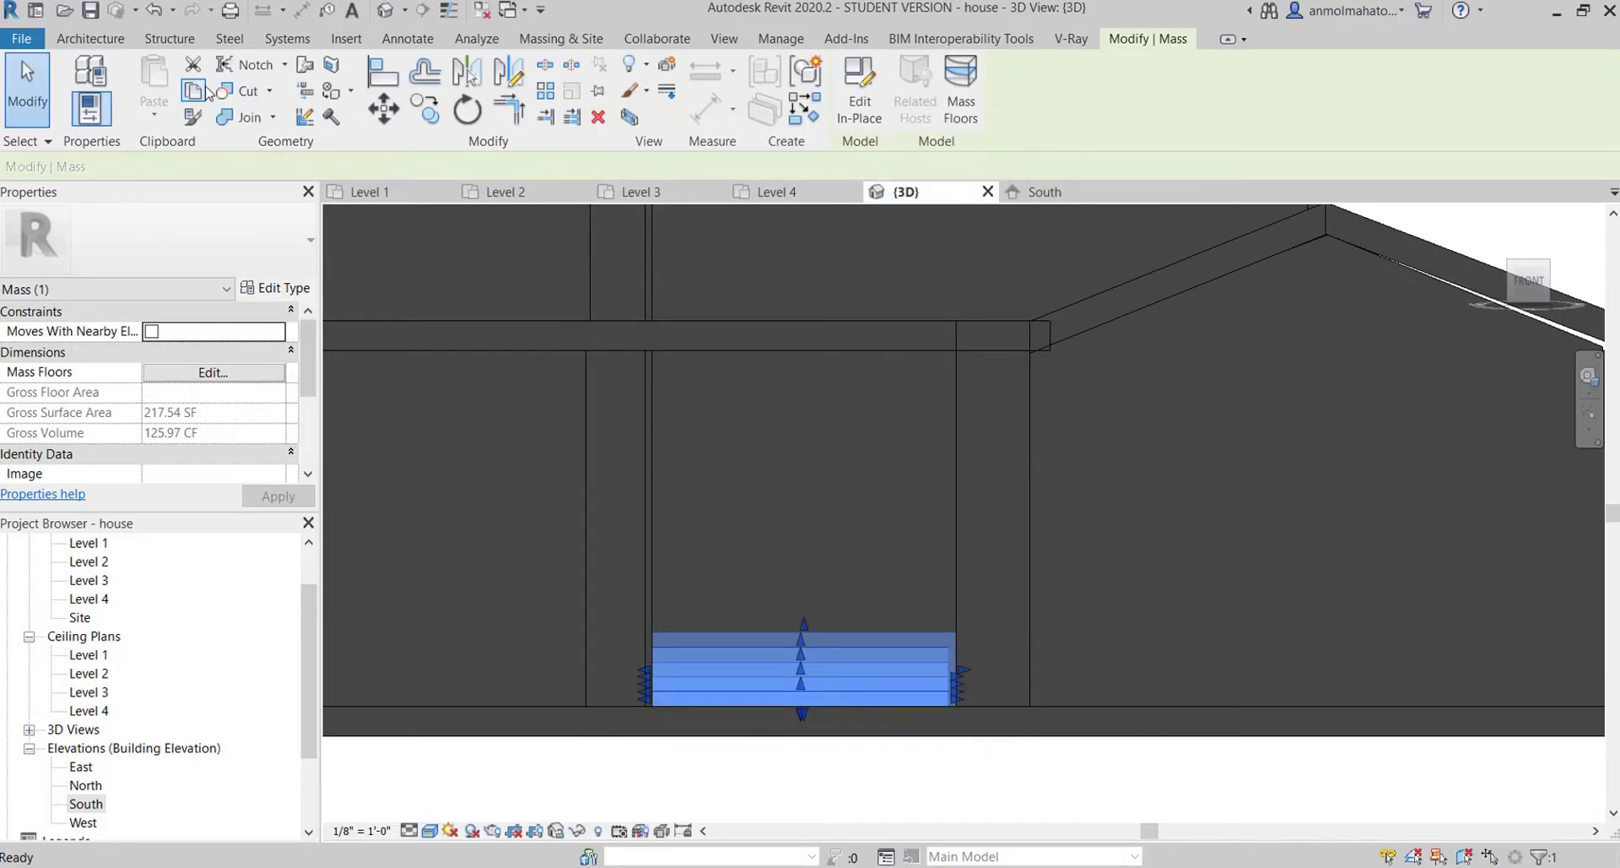
{"action": "left_click", "coordinate": [90, 38]}
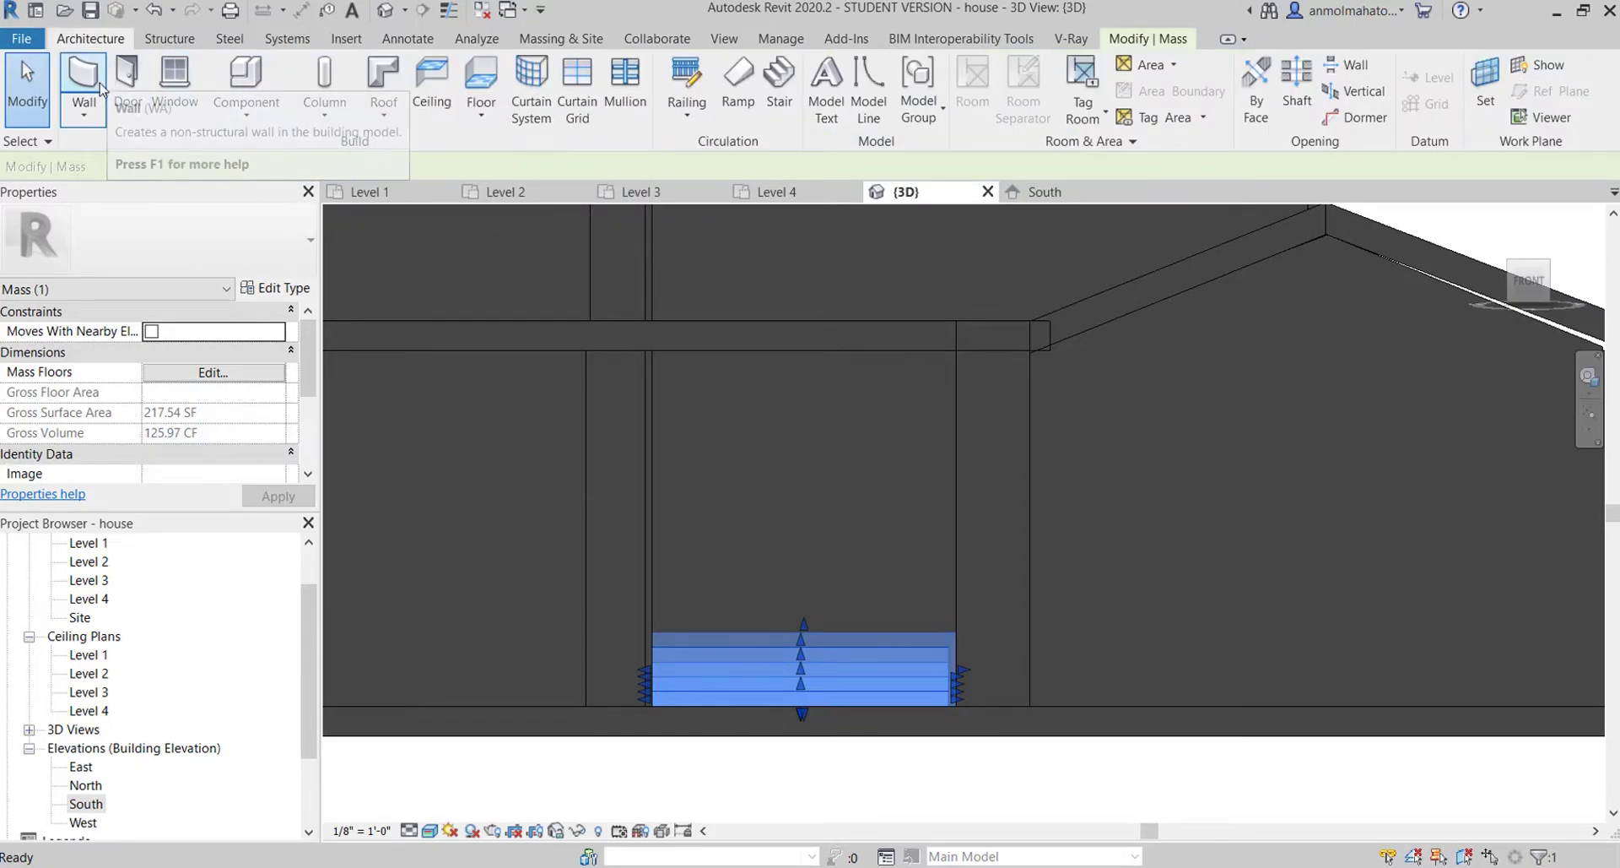
{"action": "left_click", "coordinate": [773, 94]}
{"action": "scroll", "coordinate": [805, 501], "scroll_direction": "down", "scroll_amount": 3}
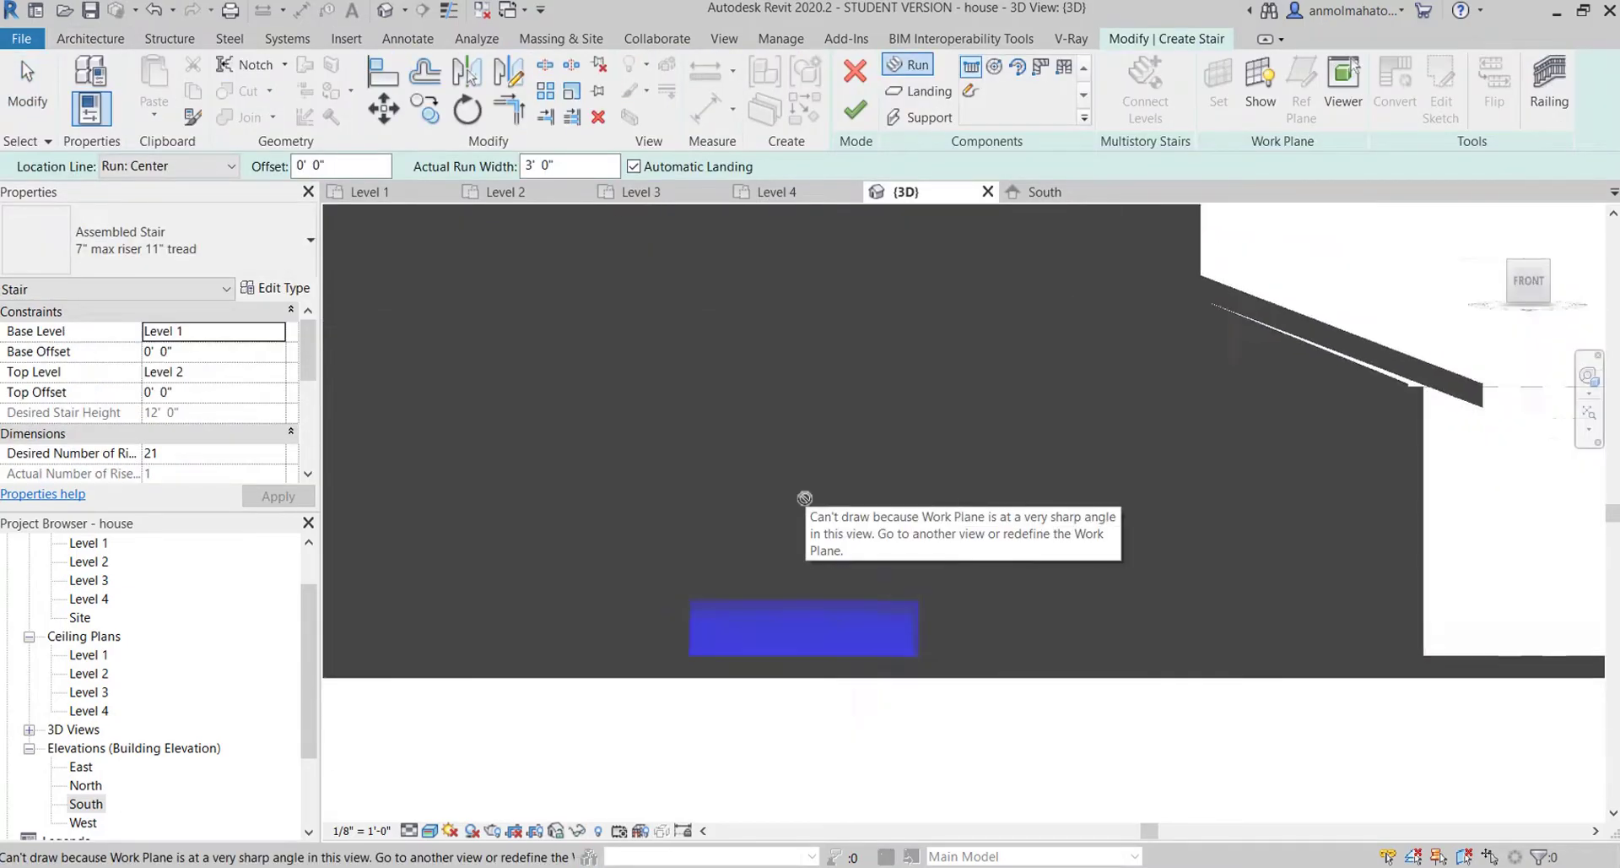
{"action": "left_click", "coordinate": [850, 330]}
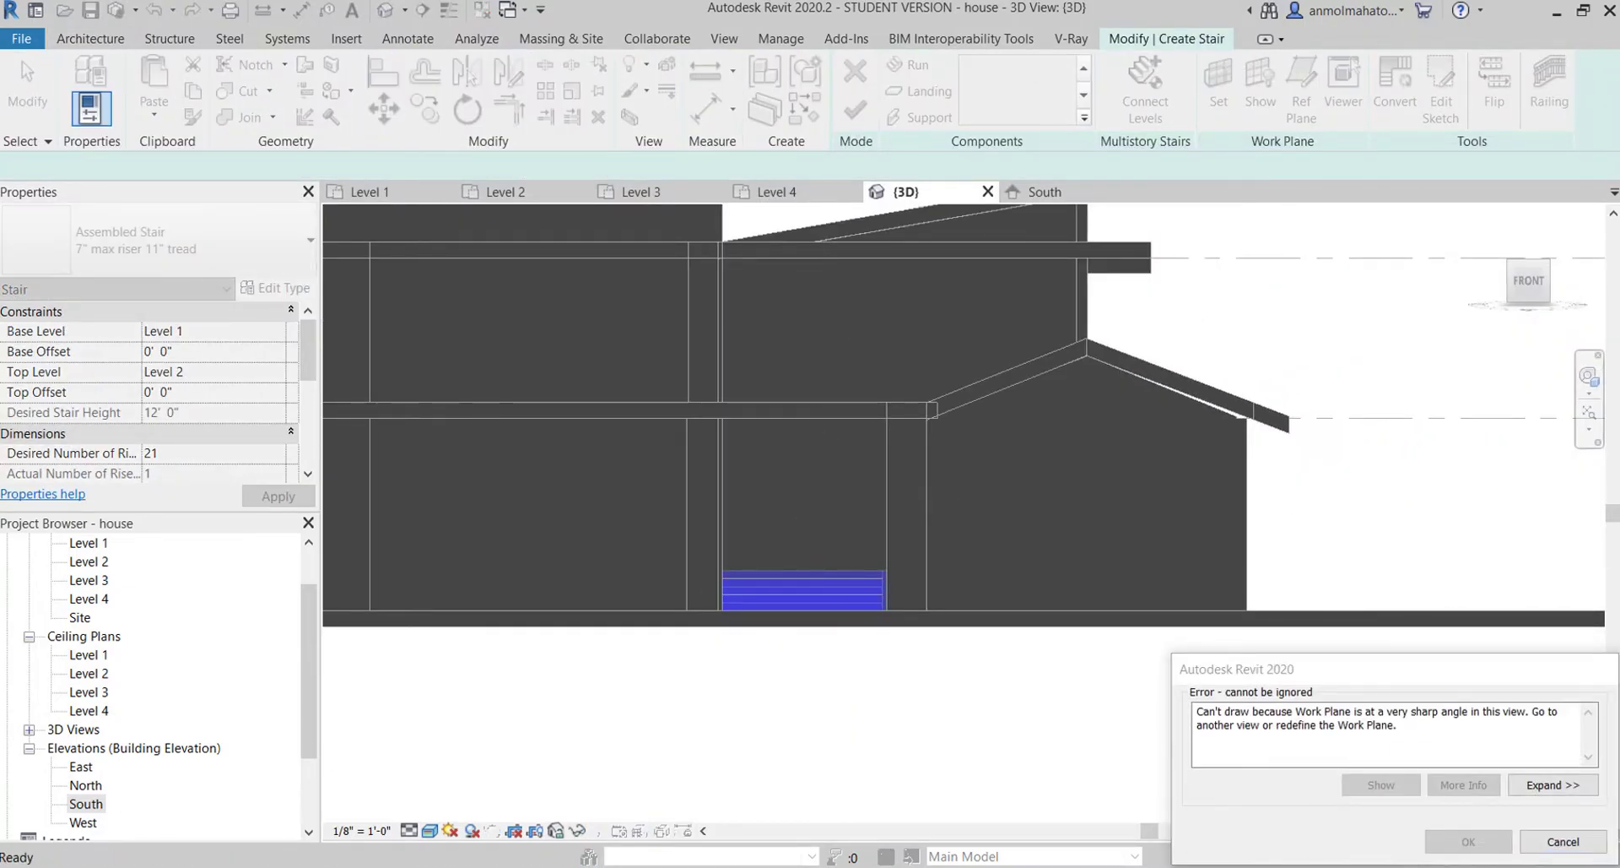
{"action": "left_click", "coordinate": [1563, 841]}
{"action": "scroll", "coordinate": [897, 572], "scroll_direction": "up", "scroll_amount": 5}
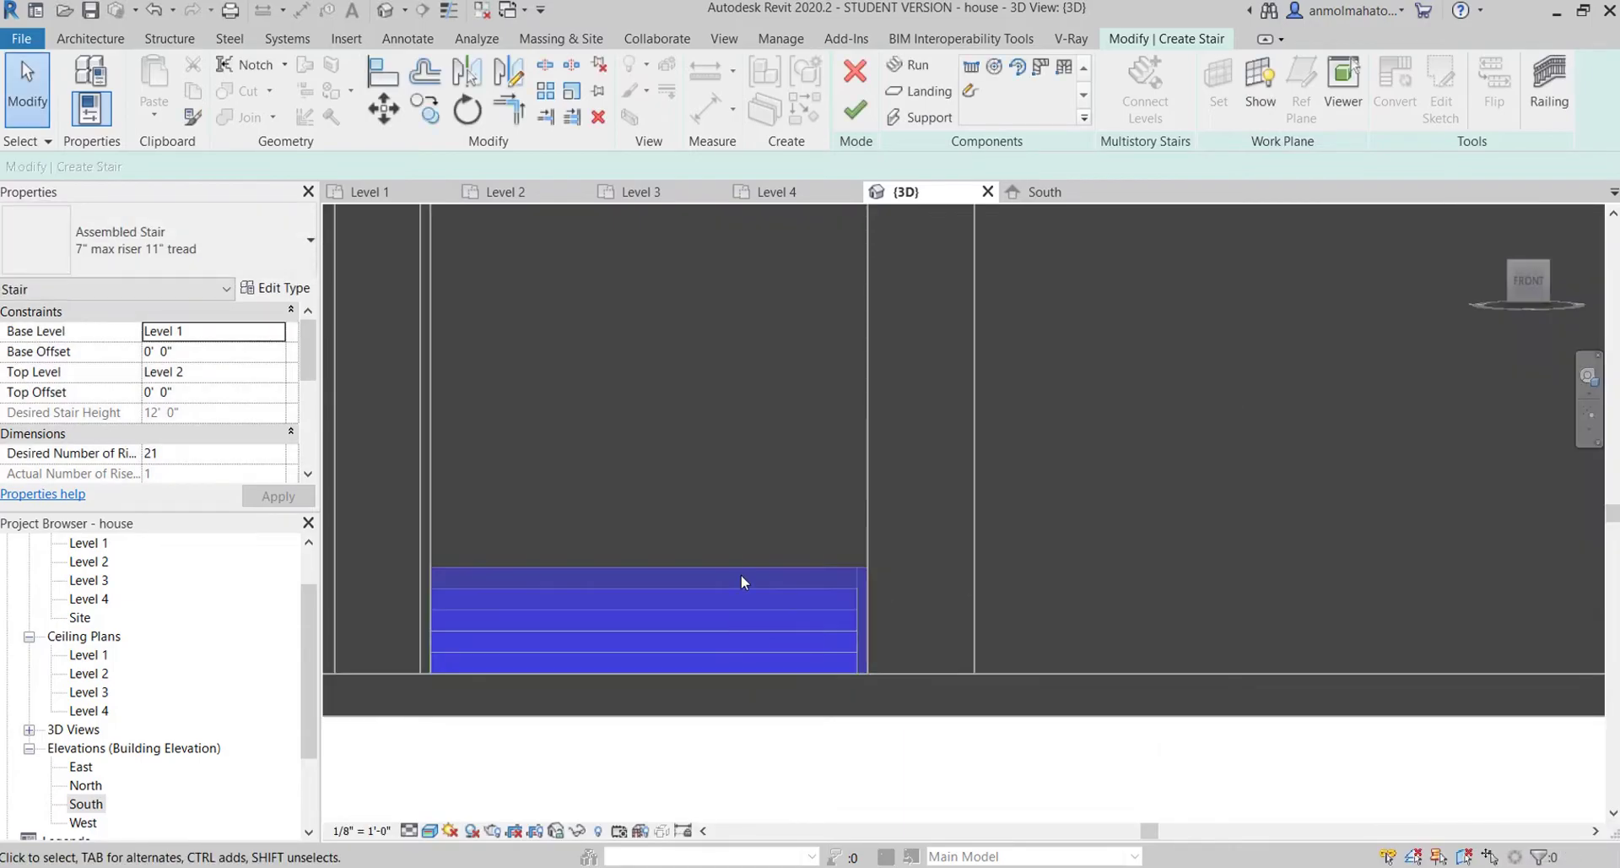
{"action": "left_click", "coordinate": [202, 254]}
{"action": "left_click", "coordinate": [872, 85]}
- Reorient from the isometric view to the Front view around the stepped mass
{"action": "left_click", "coordinate": [807, 652]}
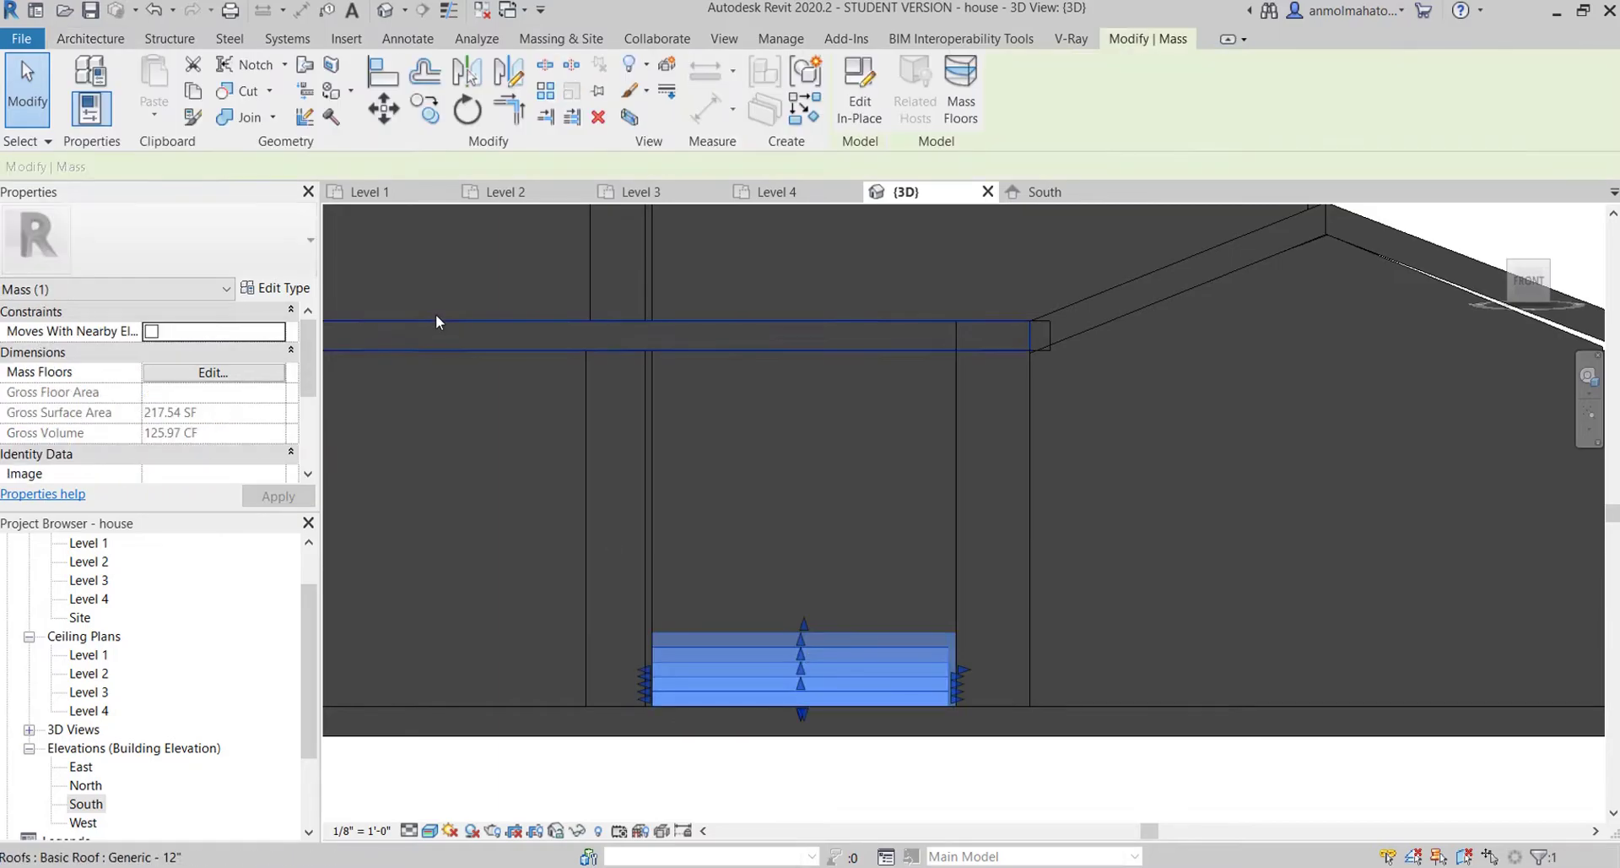
{"action": "key", "text": "Escape"}
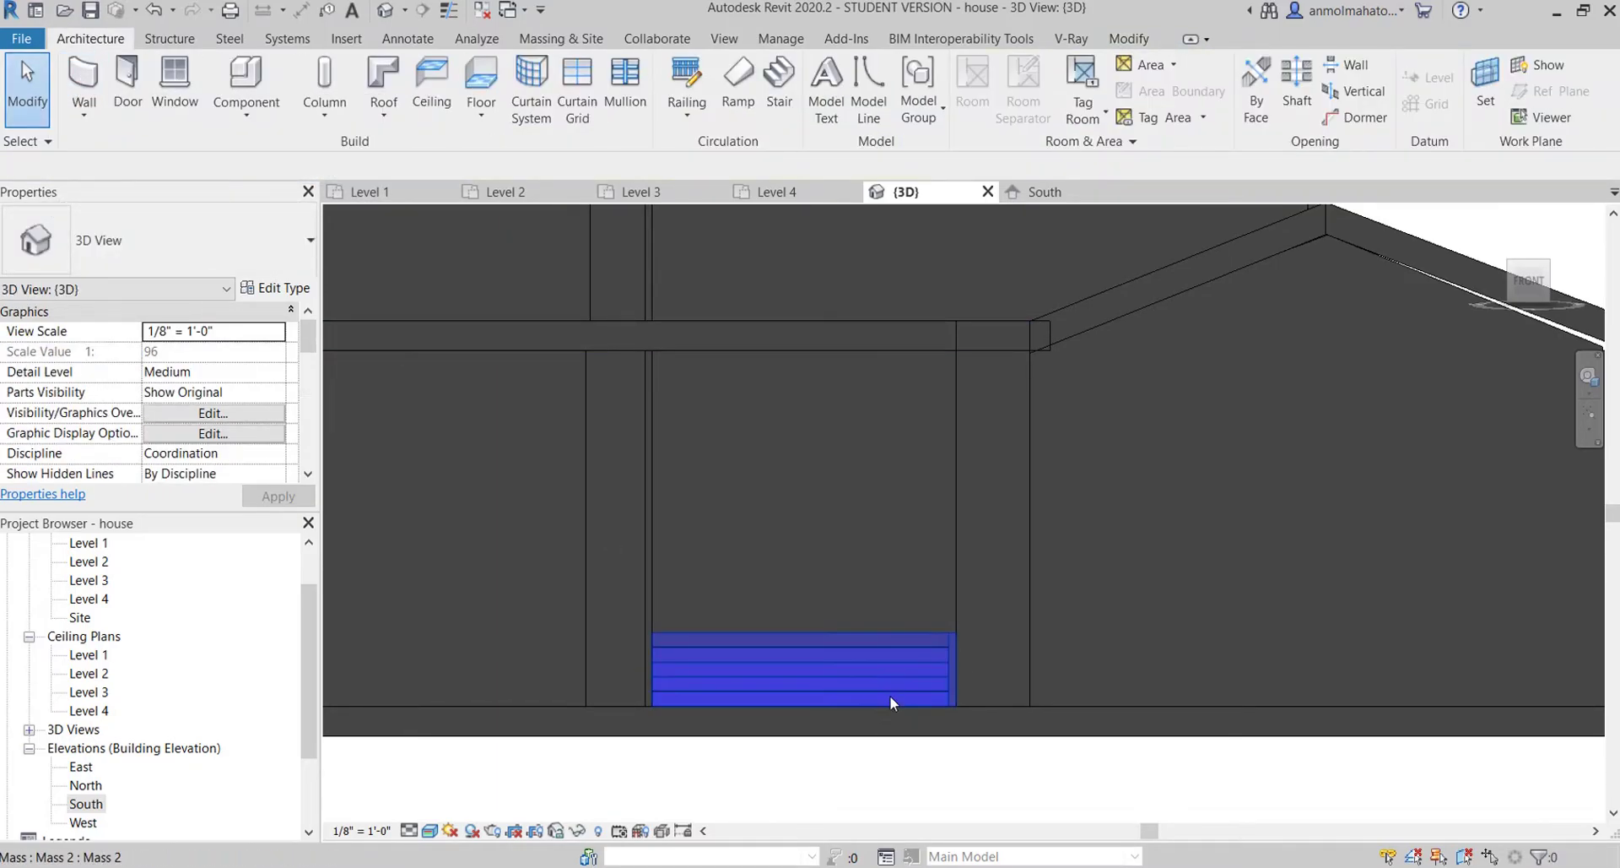
{"action": "left_click", "coordinate": [1549, 261]}
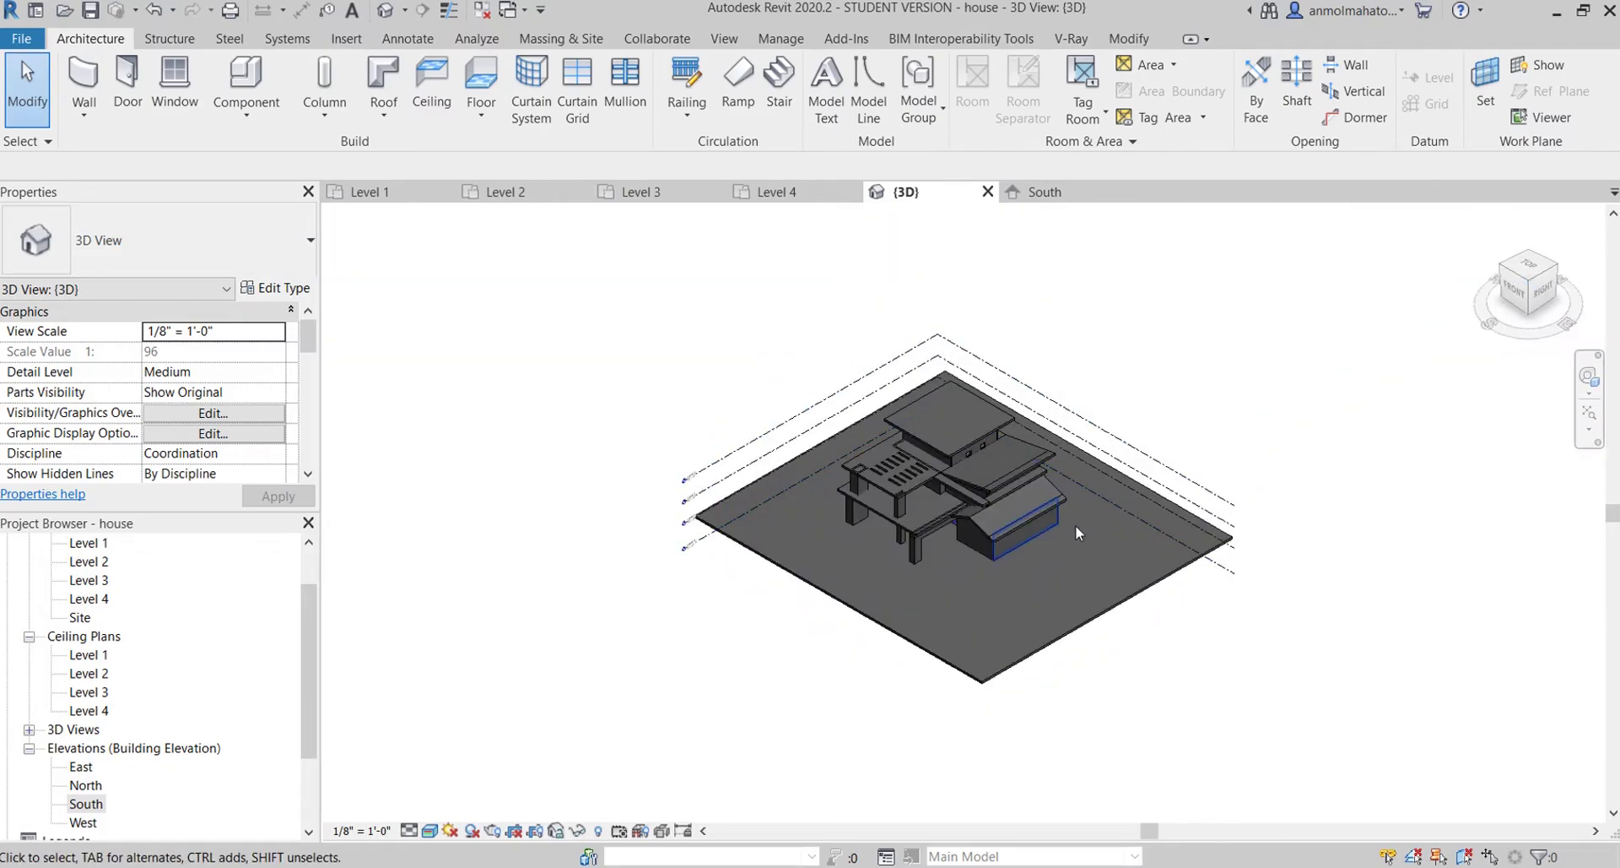
{"action": "scroll", "coordinate": [985, 532], "scroll_direction": "up", "scroll_amount": 4}
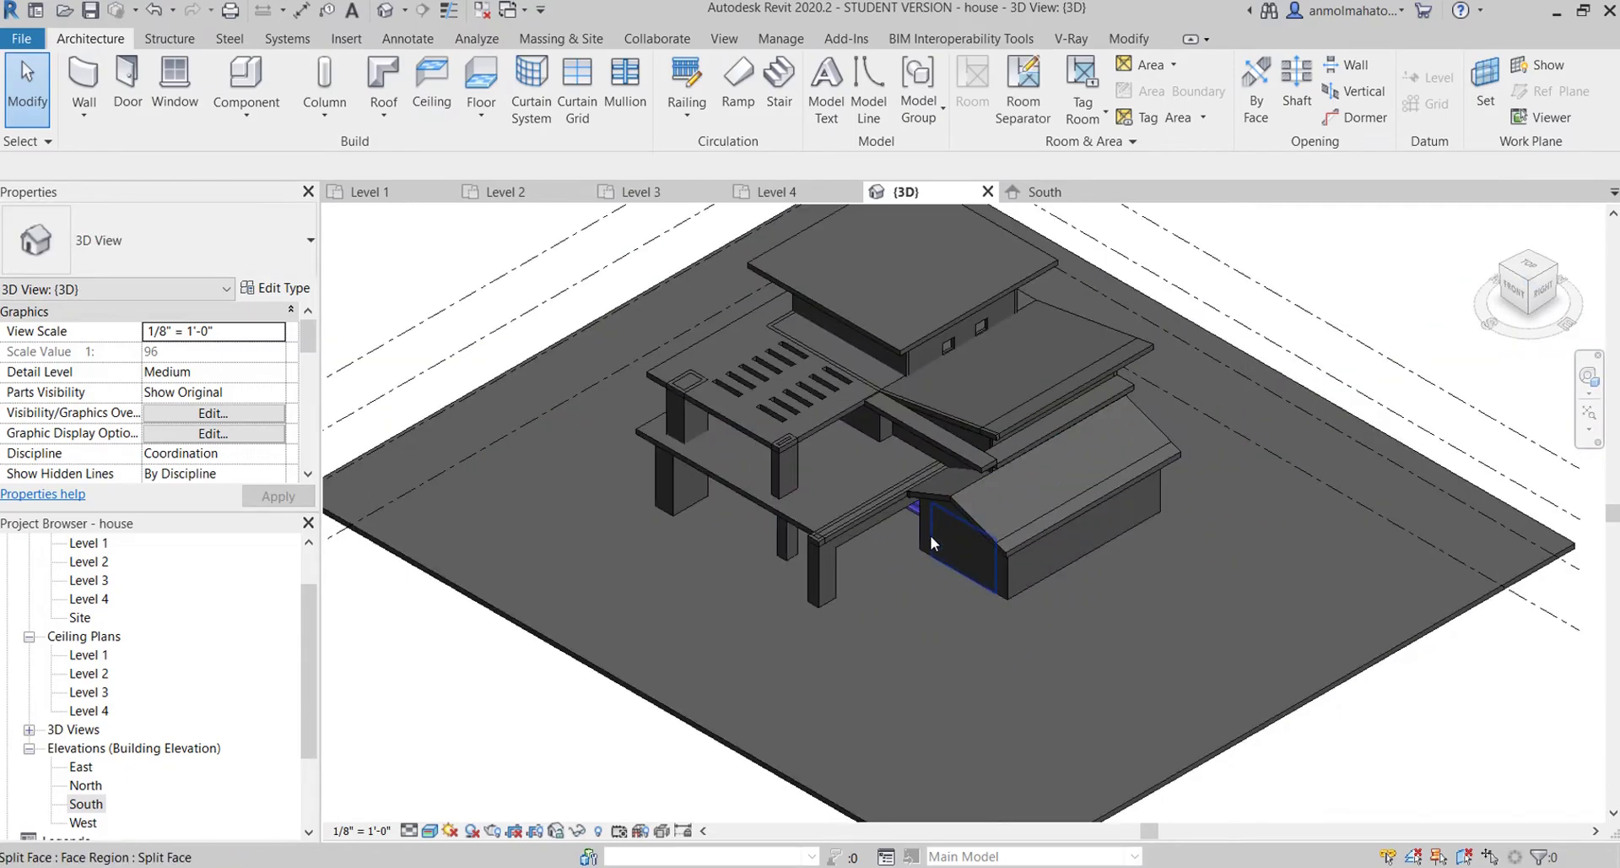
{"action": "left_click", "coordinate": [1519, 290]}
{"action": "scroll", "coordinate": [936, 557], "scroll_direction": "up", "scroll_amount": 10}
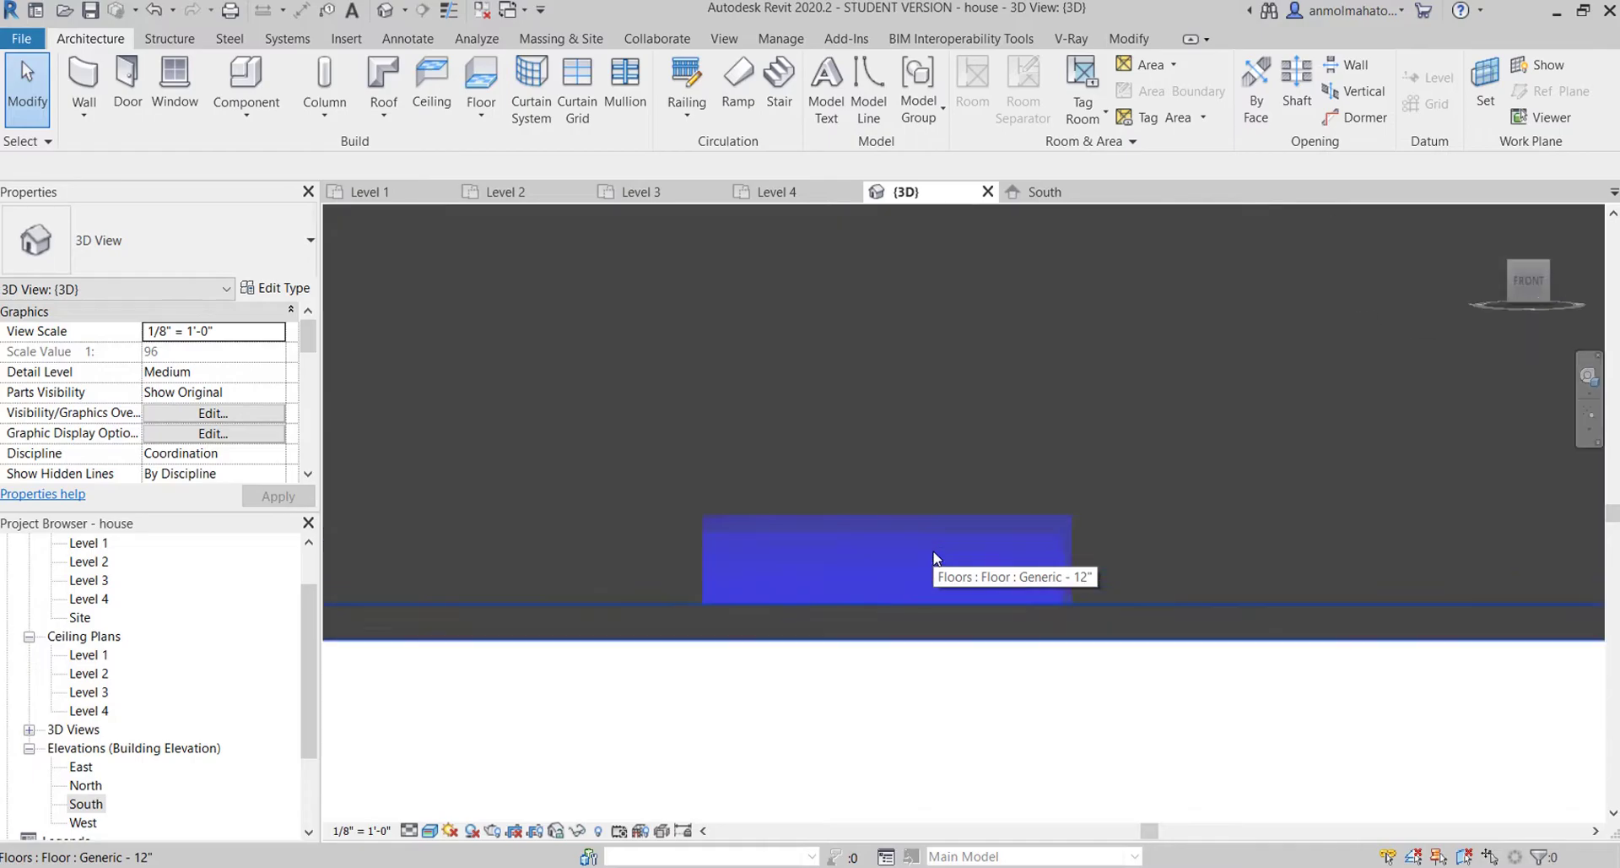
{"action": "left_click", "coordinate": [644, 501]}
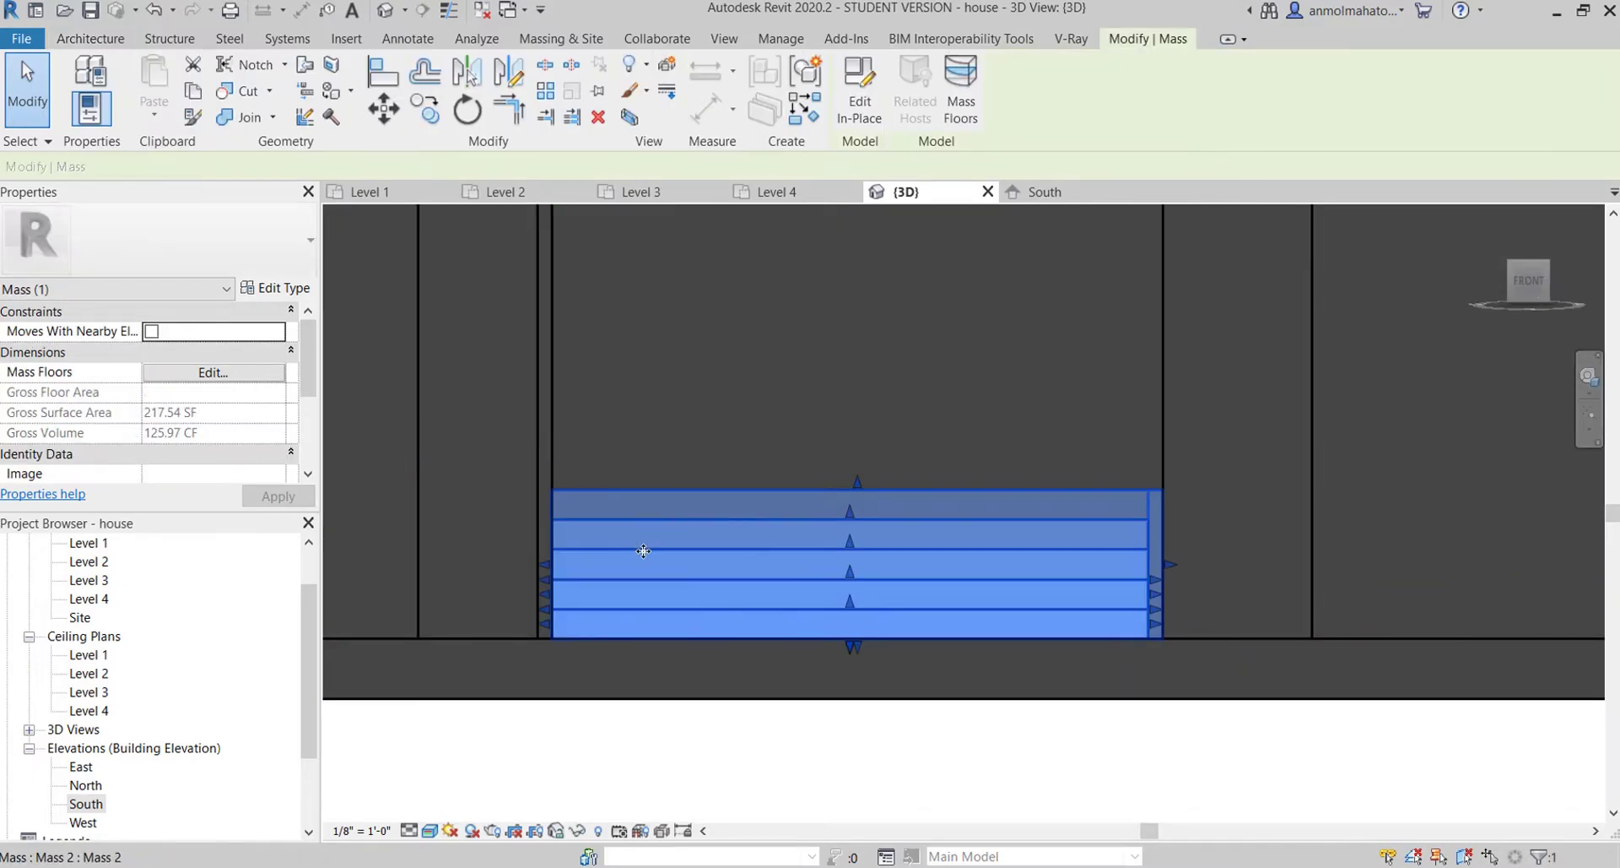
{"action": "left_click", "coordinate": [28, 85]}
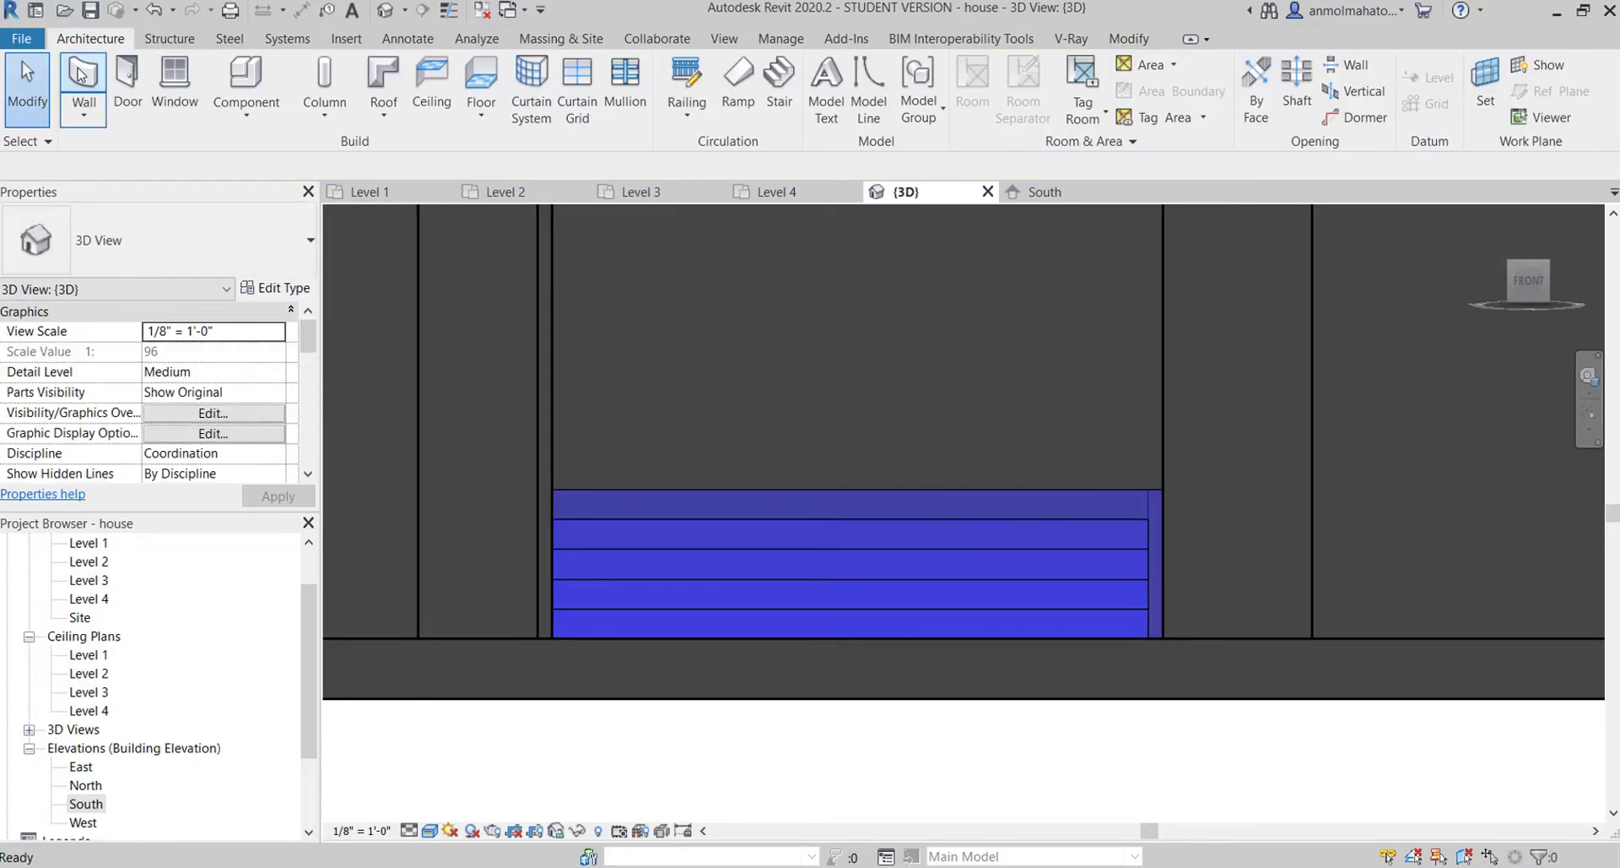
- Place a wall by face on the stepped mass face
{"action": "left_click", "coordinate": [85, 105]}
{"action": "left_click", "coordinate": [118, 144]}
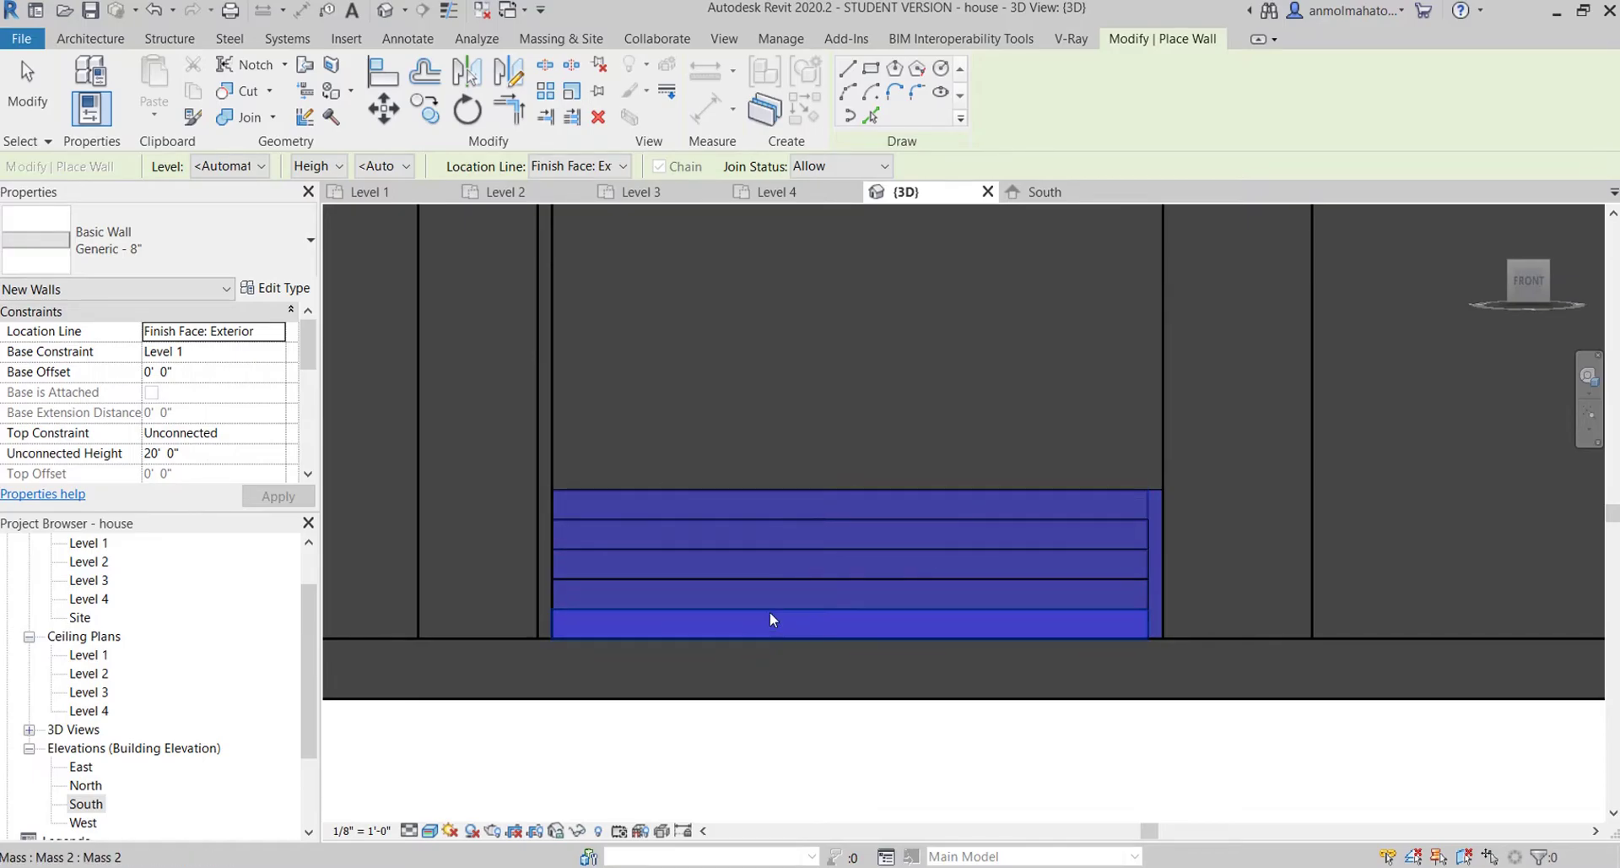
{"action": "left_click", "coordinate": [675, 499]}
{"action": "key", "text": "Escape"}
{"action": "key", "text": "Escape"}
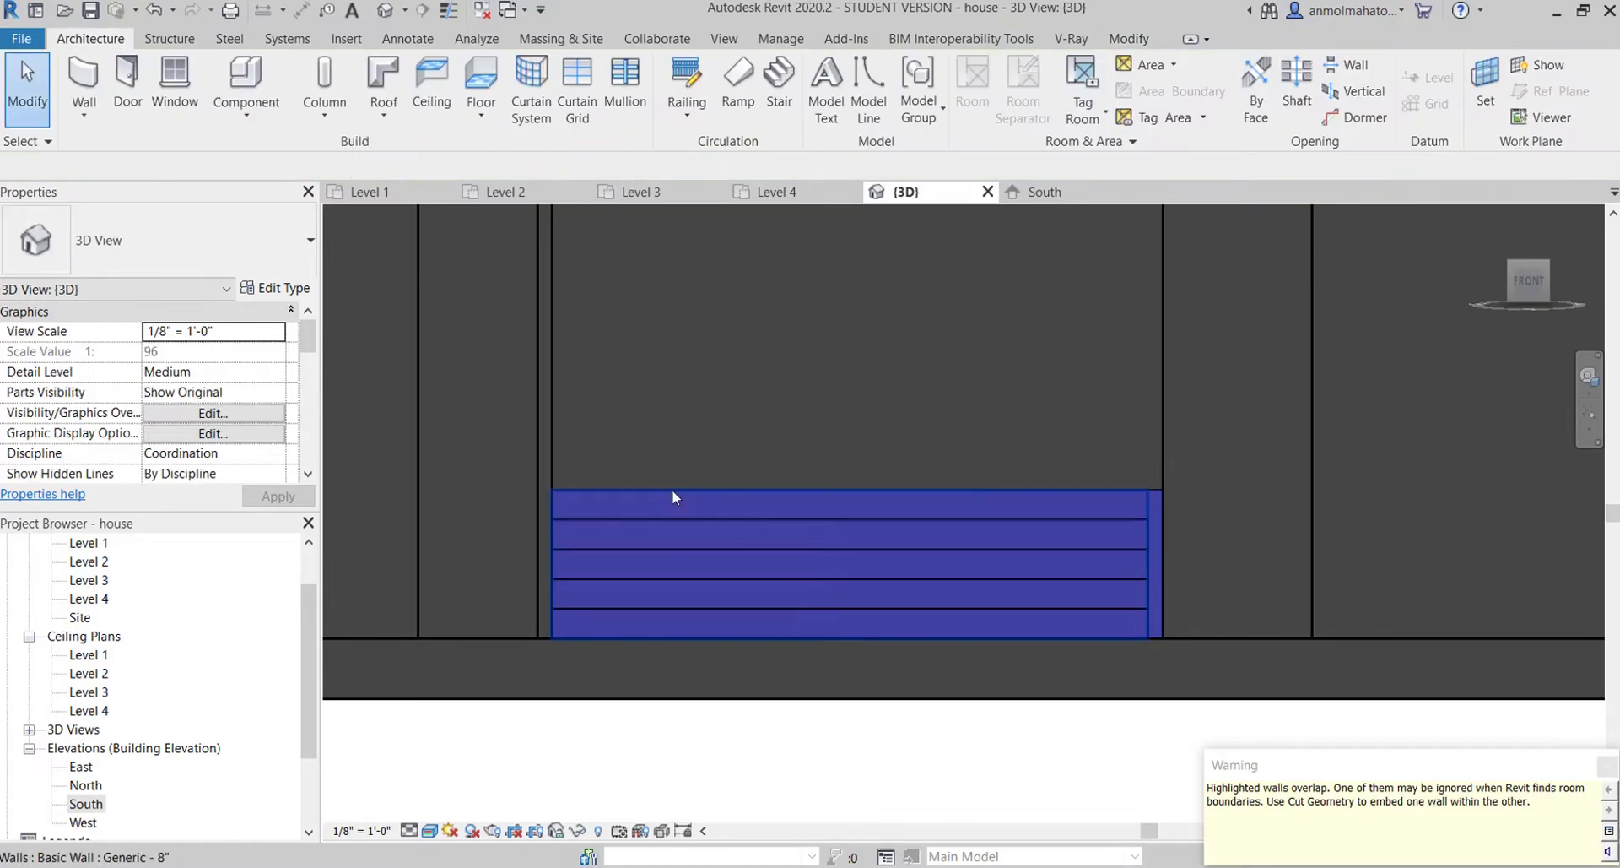
- Start Roof by Face after dismissing an accidental Roof by Extrusion work-plane prompt
{"action": "scroll", "coordinate": [864, 513], "scroll_direction": "down", "scroll_amount": 1}
{"action": "left_click", "coordinate": [382, 116]}
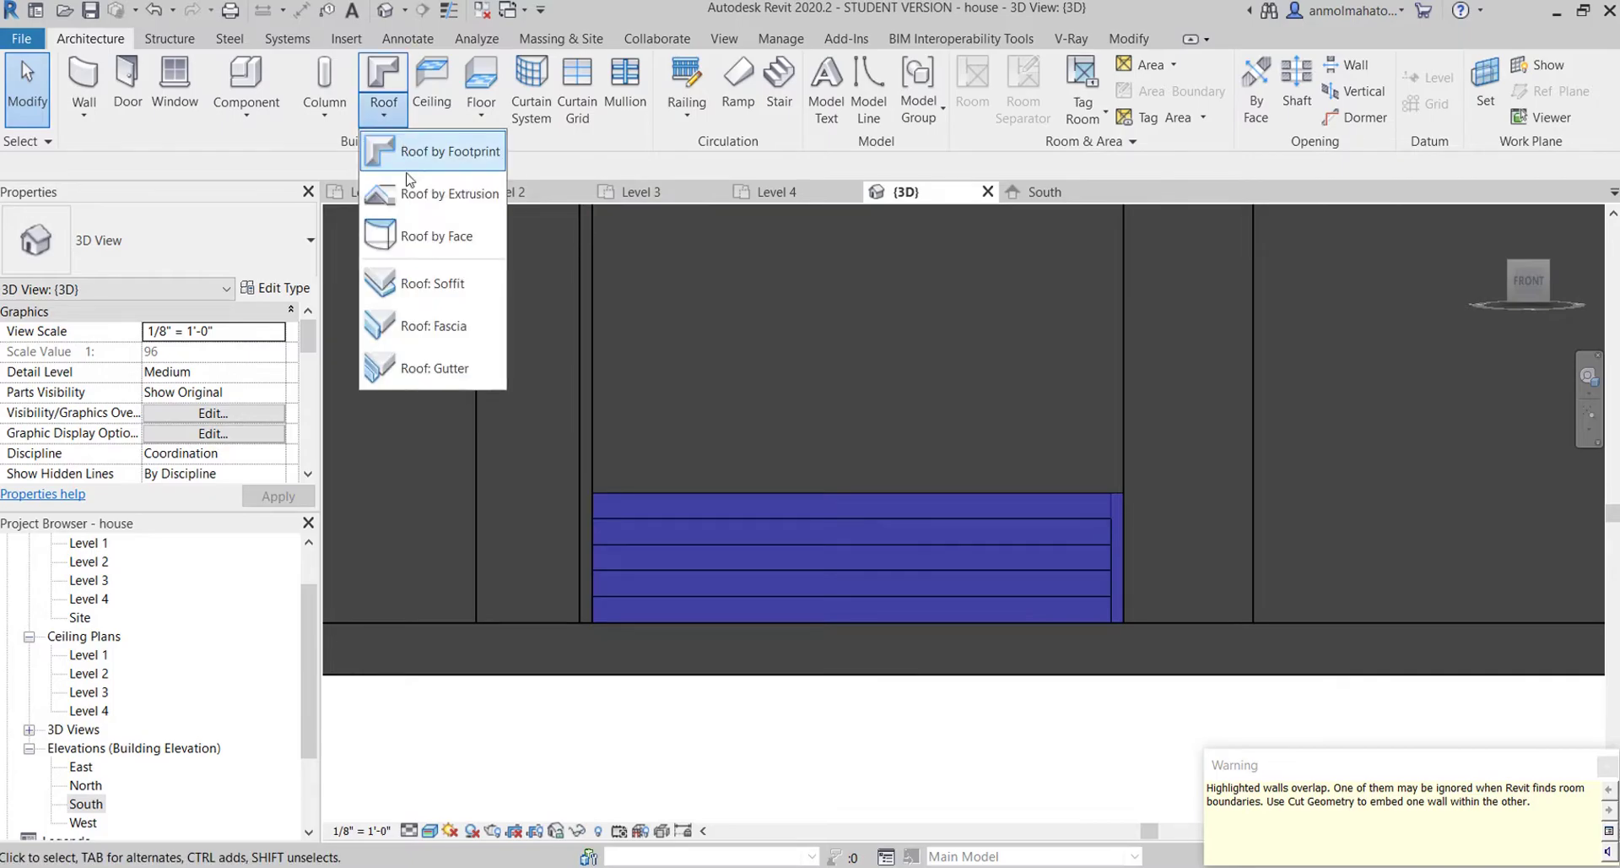
{"action": "left_click", "coordinate": [447, 193]}
{"action": "left_click", "coordinate": [878, 570]}
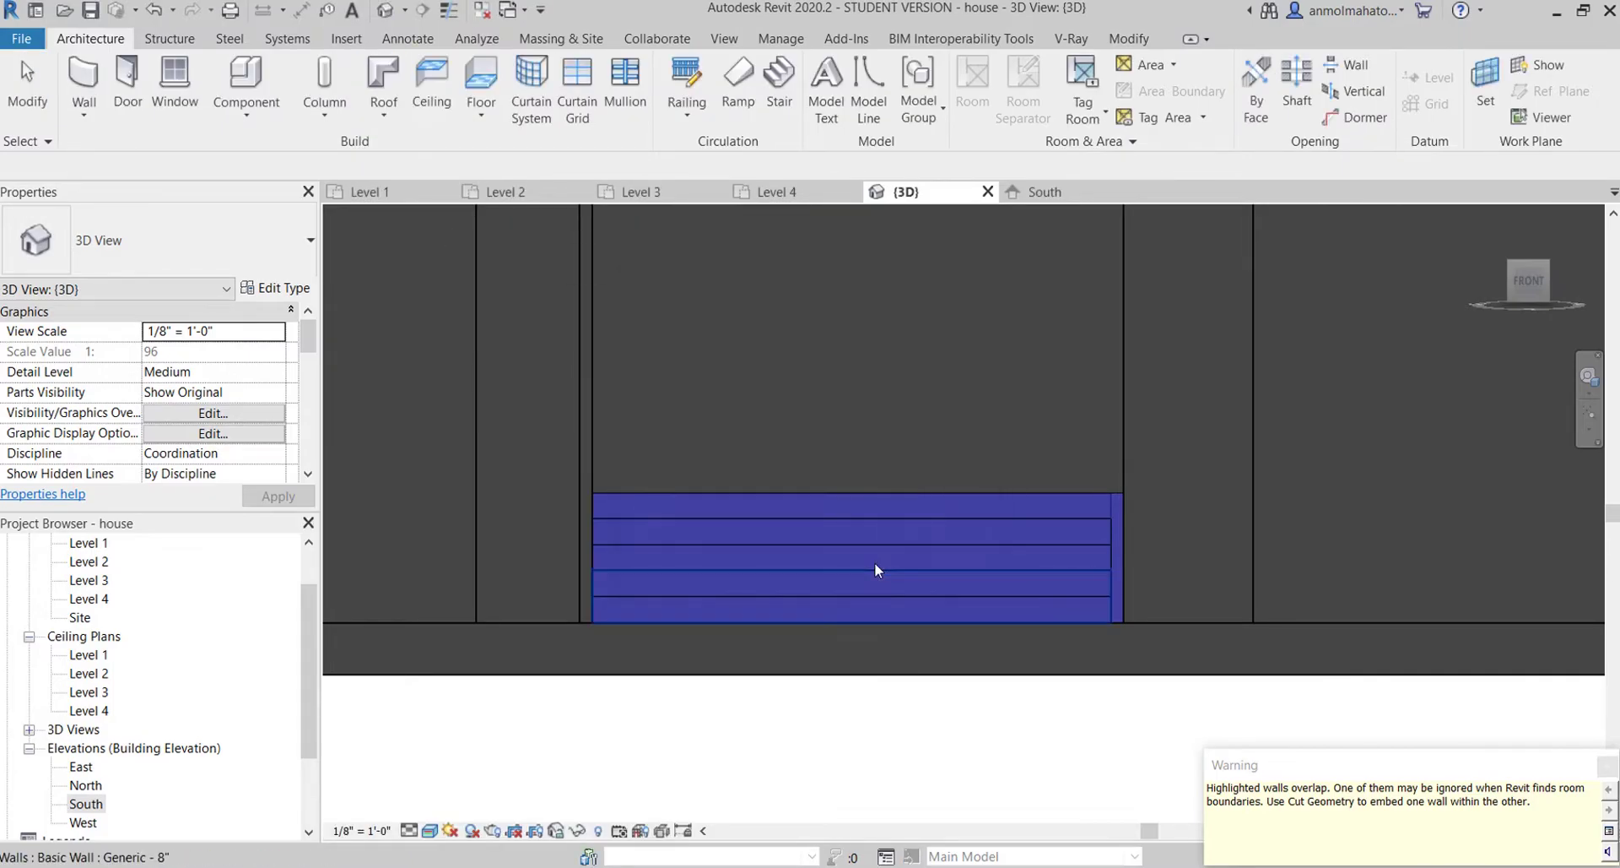
{"action": "left_click", "coordinate": [382, 117]}
{"action": "left_click", "coordinate": [416, 230]}
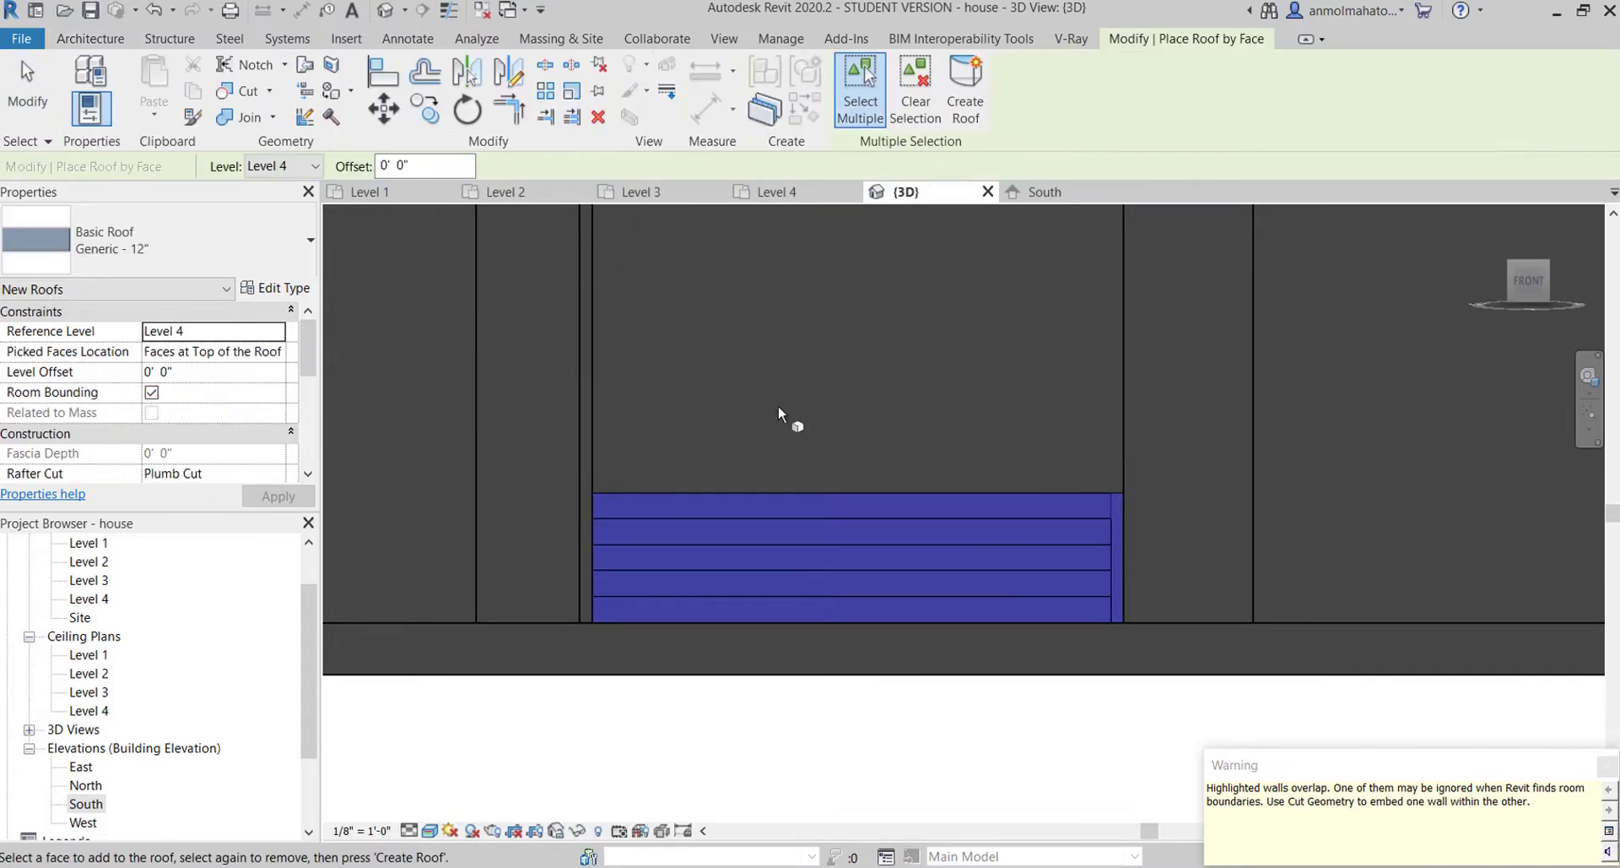
- Create a roof on the stair-step mass face and check the result
{"action": "left_click", "coordinate": [829, 488]}
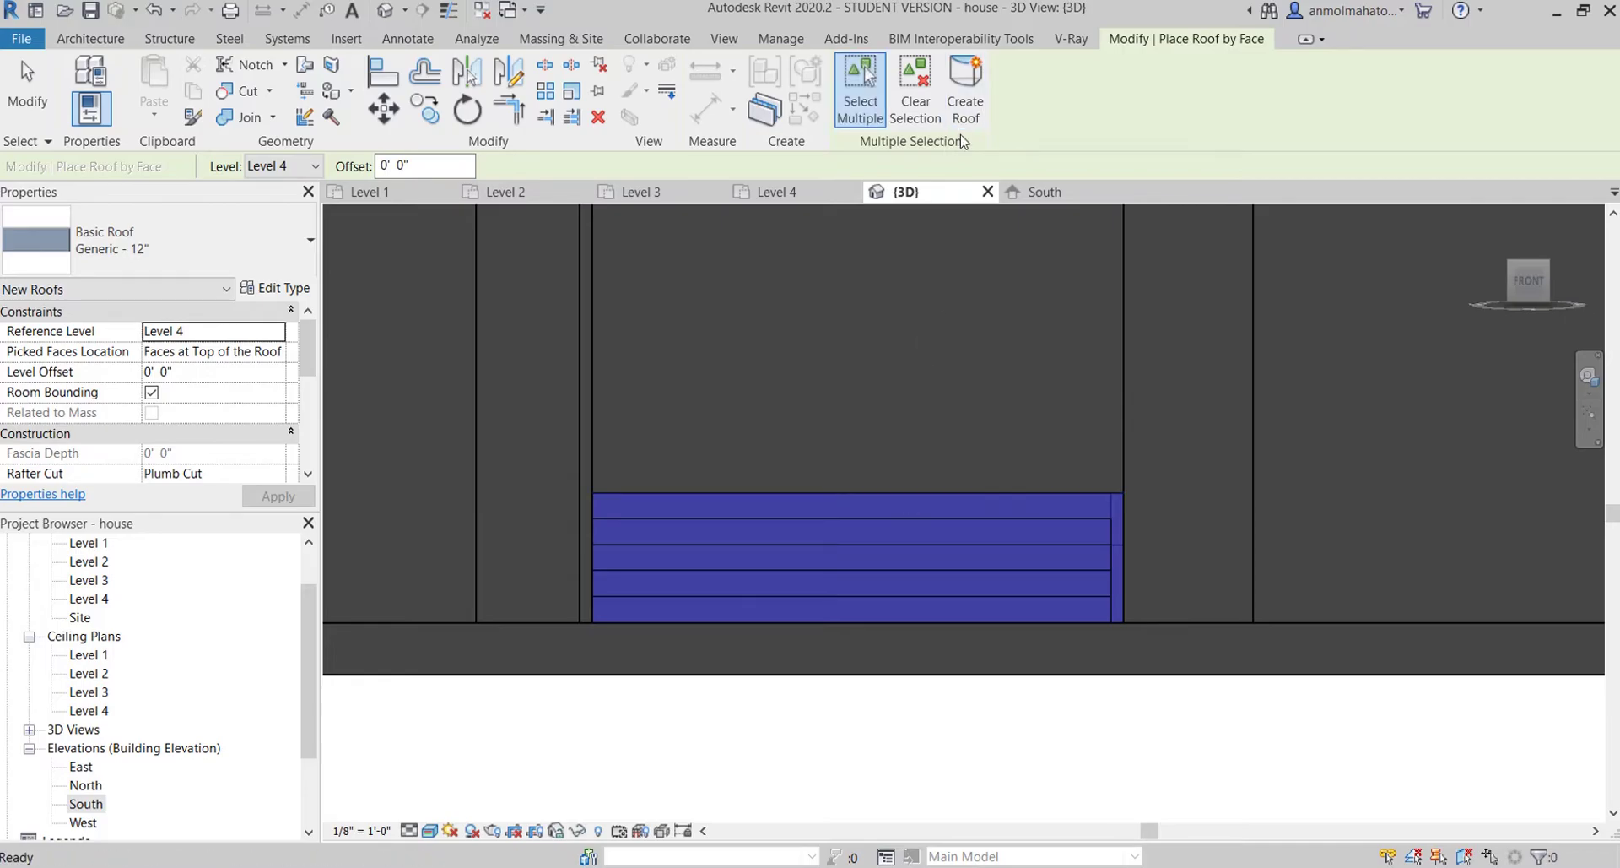
{"action": "left_click", "coordinate": [1553, 264]}
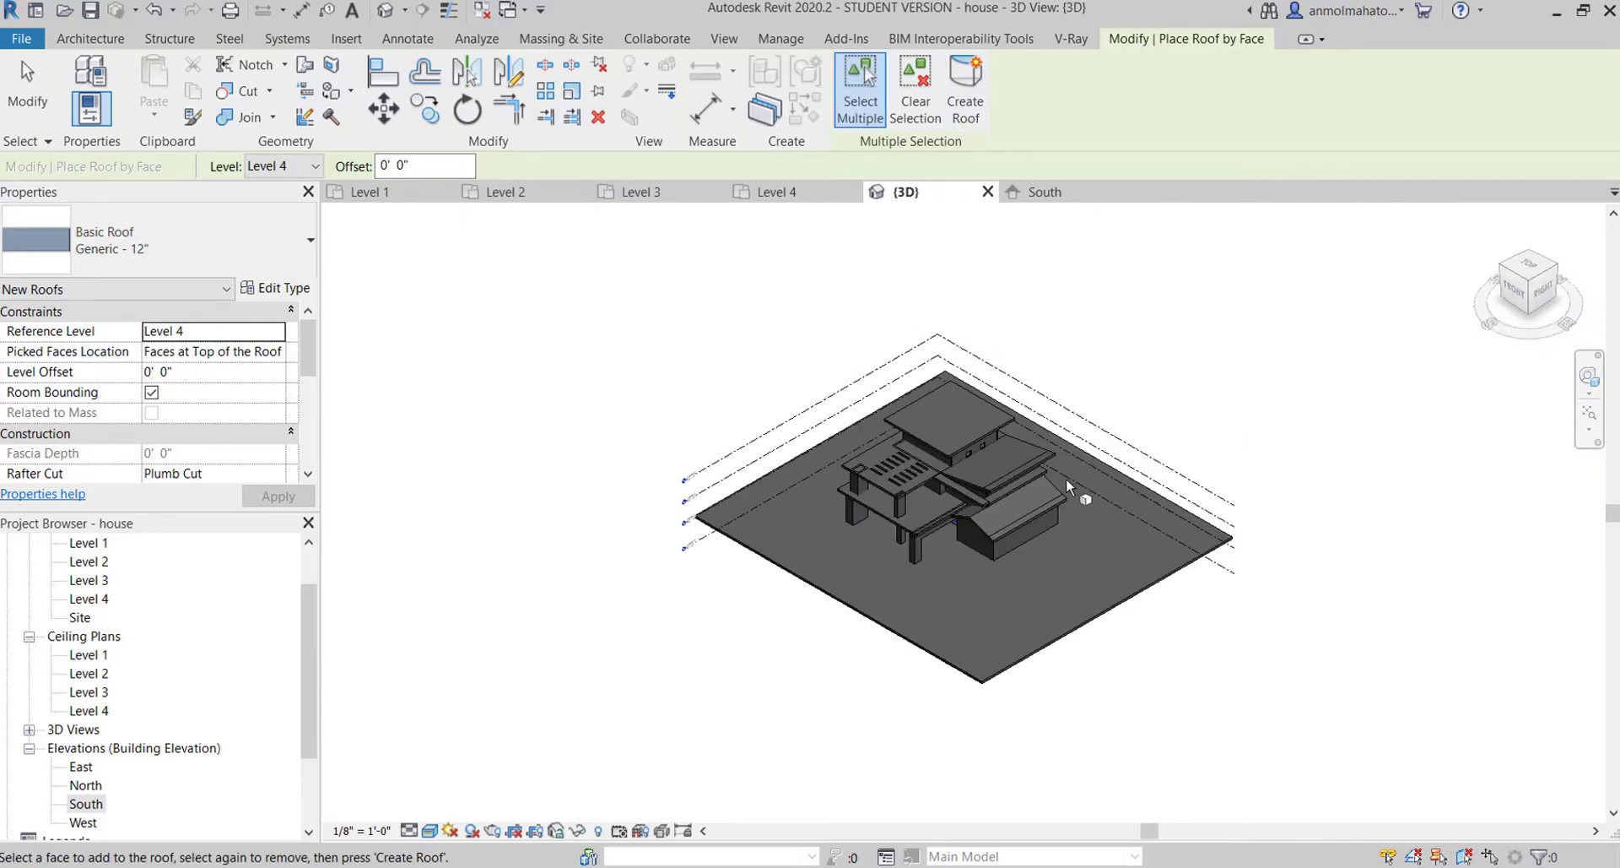
{"action": "scroll", "coordinate": [945, 458], "scroll_direction": "up", "scroll_amount": 3}
{"action": "scroll", "coordinate": [943, 435], "scroll_direction": "up", "scroll_amount": 5}
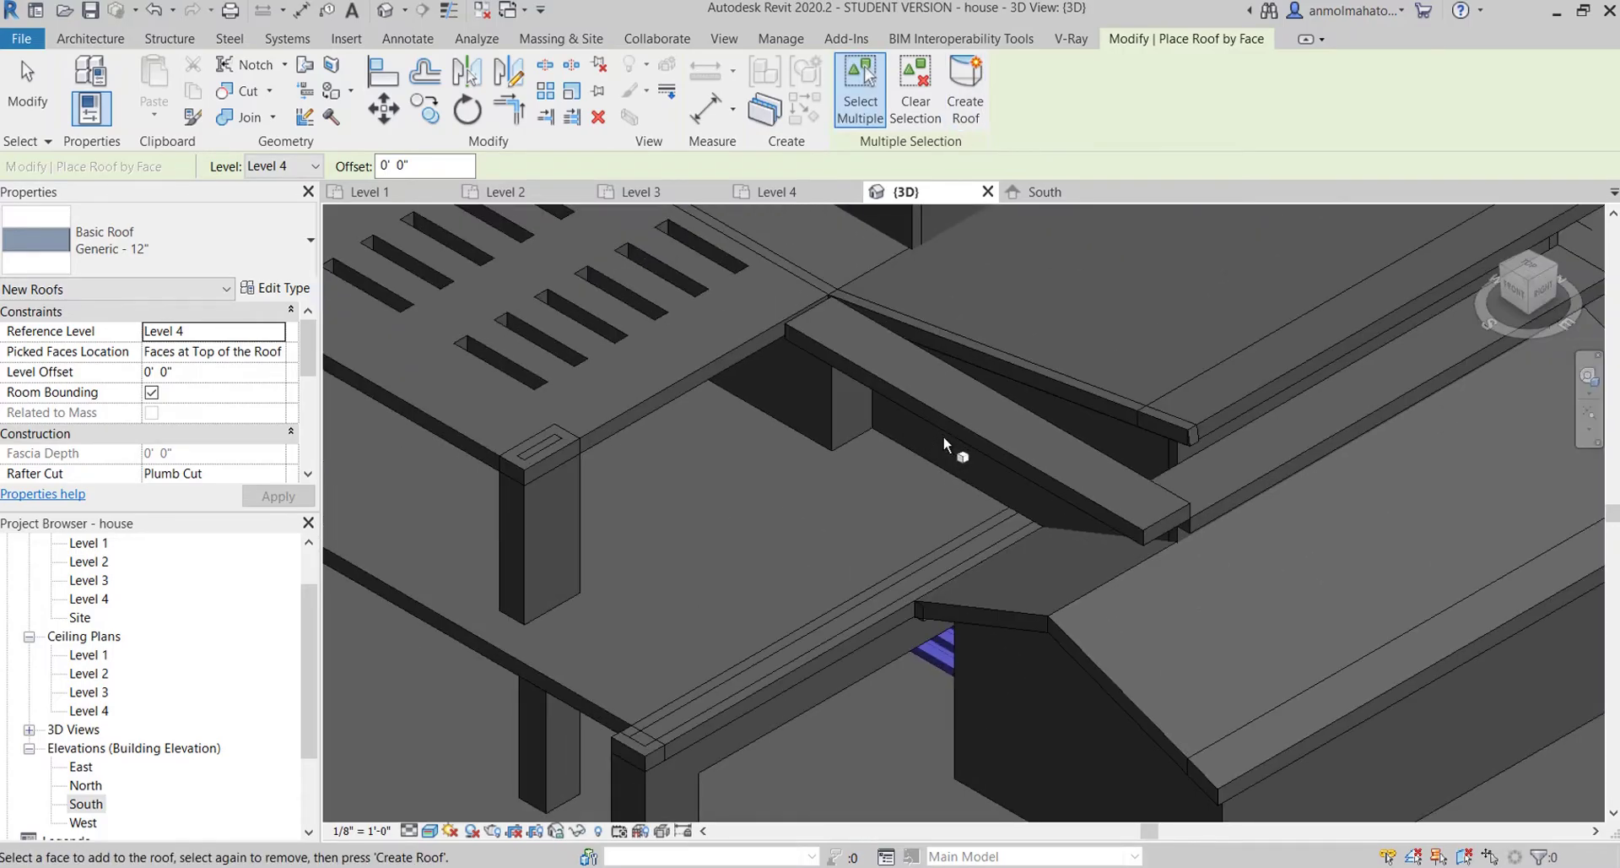
{"action": "key", "text": "Escape"}
{"action": "left_click", "coordinate": [951, 656]}
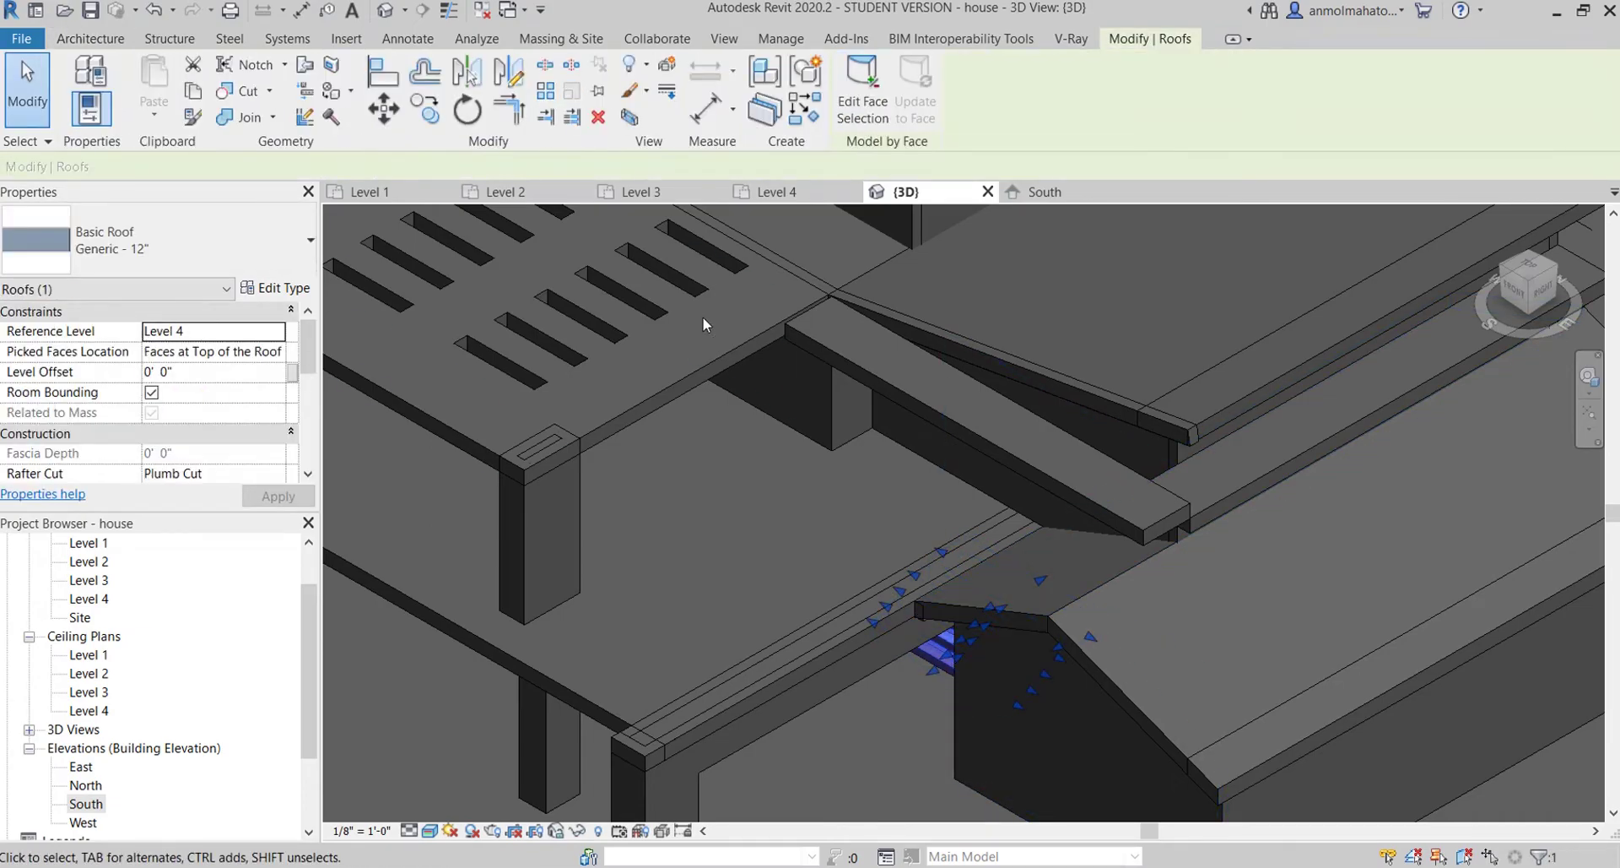
{"action": "key", "text": "Escape"}
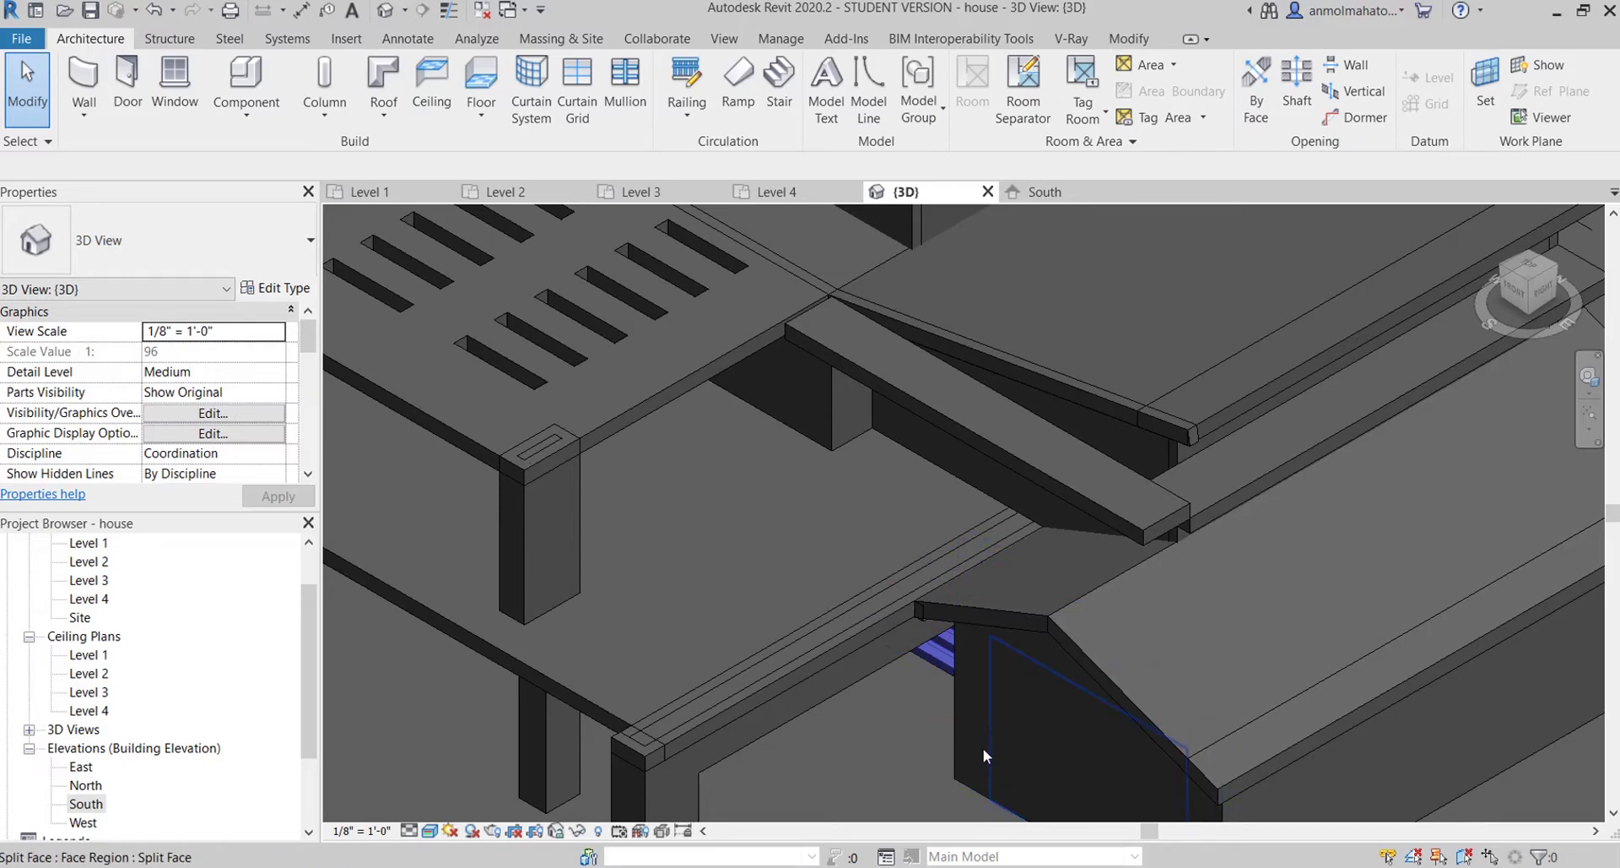
- Switch to the Front view and inspect the step roof and floor beneath it
{"action": "left_click", "coordinate": [1515, 291]}
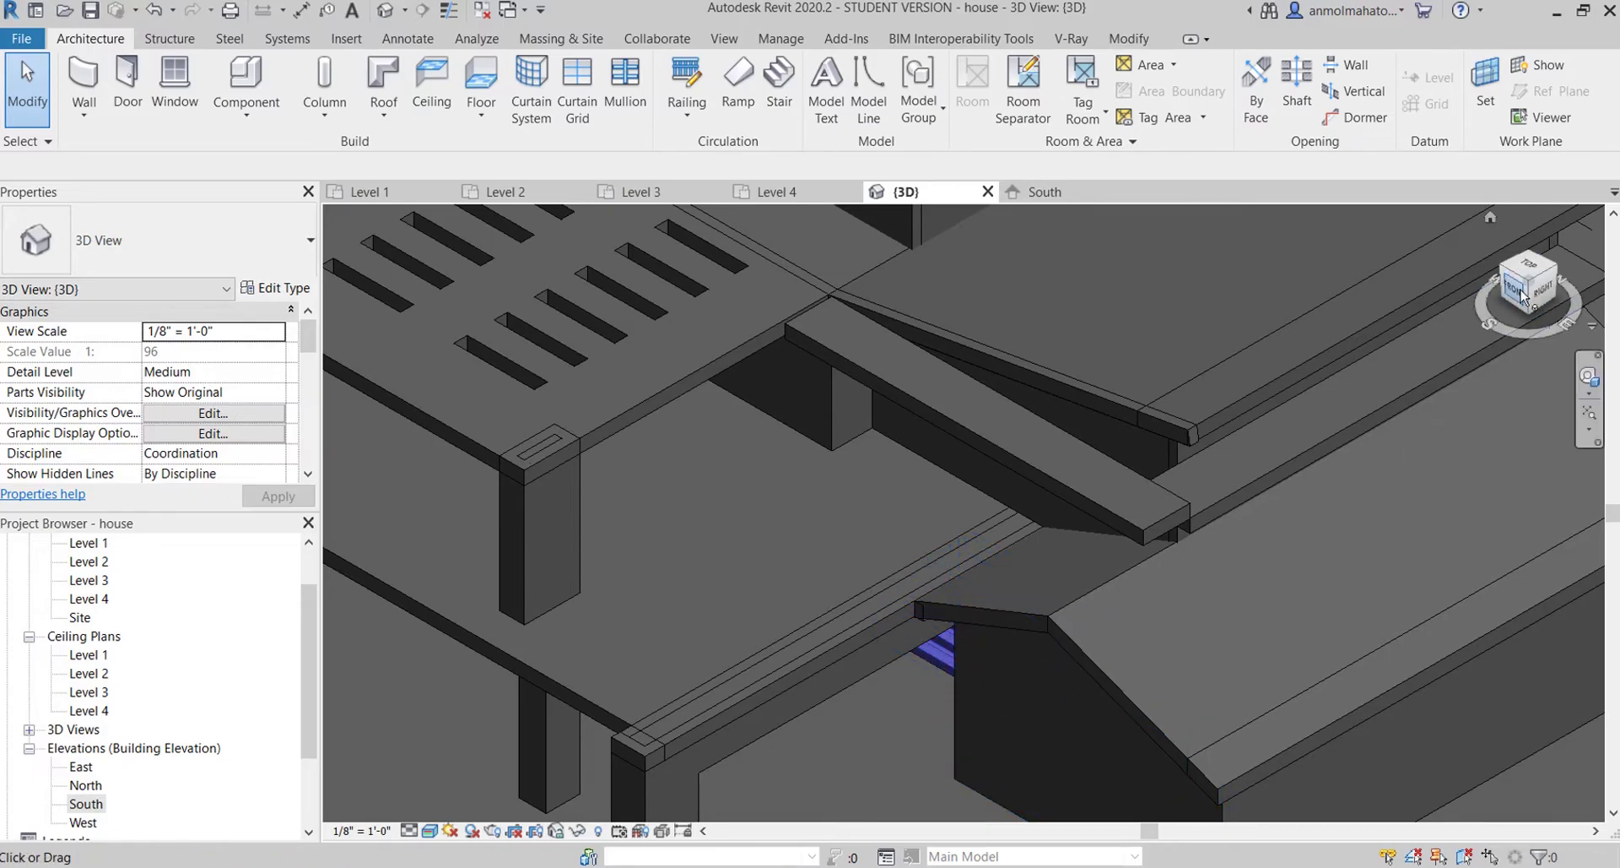
{"action": "scroll", "coordinate": [923, 520], "scroll_direction": "up", "scroll_amount": 5}
{"action": "scroll", "coordinate": [923, 520], "scroll_direction": "up", "scroll_amount": 2}
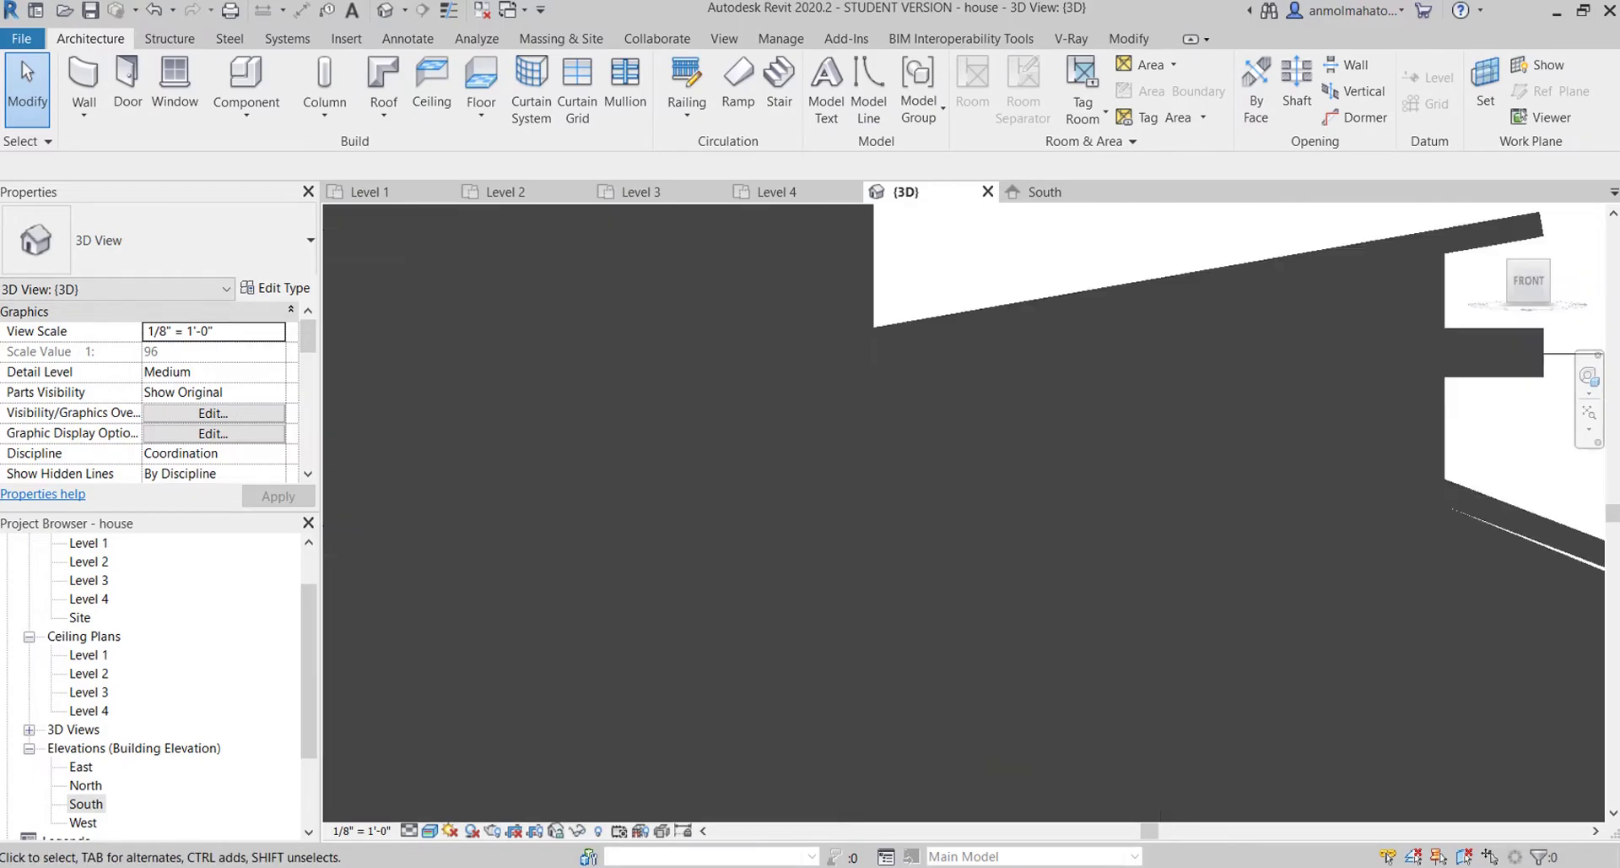
{"action": "scroll", "coordinate": [980, 709], "scroll_direction": "down", "scroll_amount": 3}
{"action": "scroll", "coordinate": [971, 737], "scroll_direction": "down", "scroll_amount": 2}
{"action": "scroll", "coordinate": [967, 769], "scroll_direction": "up", "scroll_amount": 3}
{"action": "scroll", "coordinate": [967, 771], "scroll_direction": "up", "scroll_amount": 4}
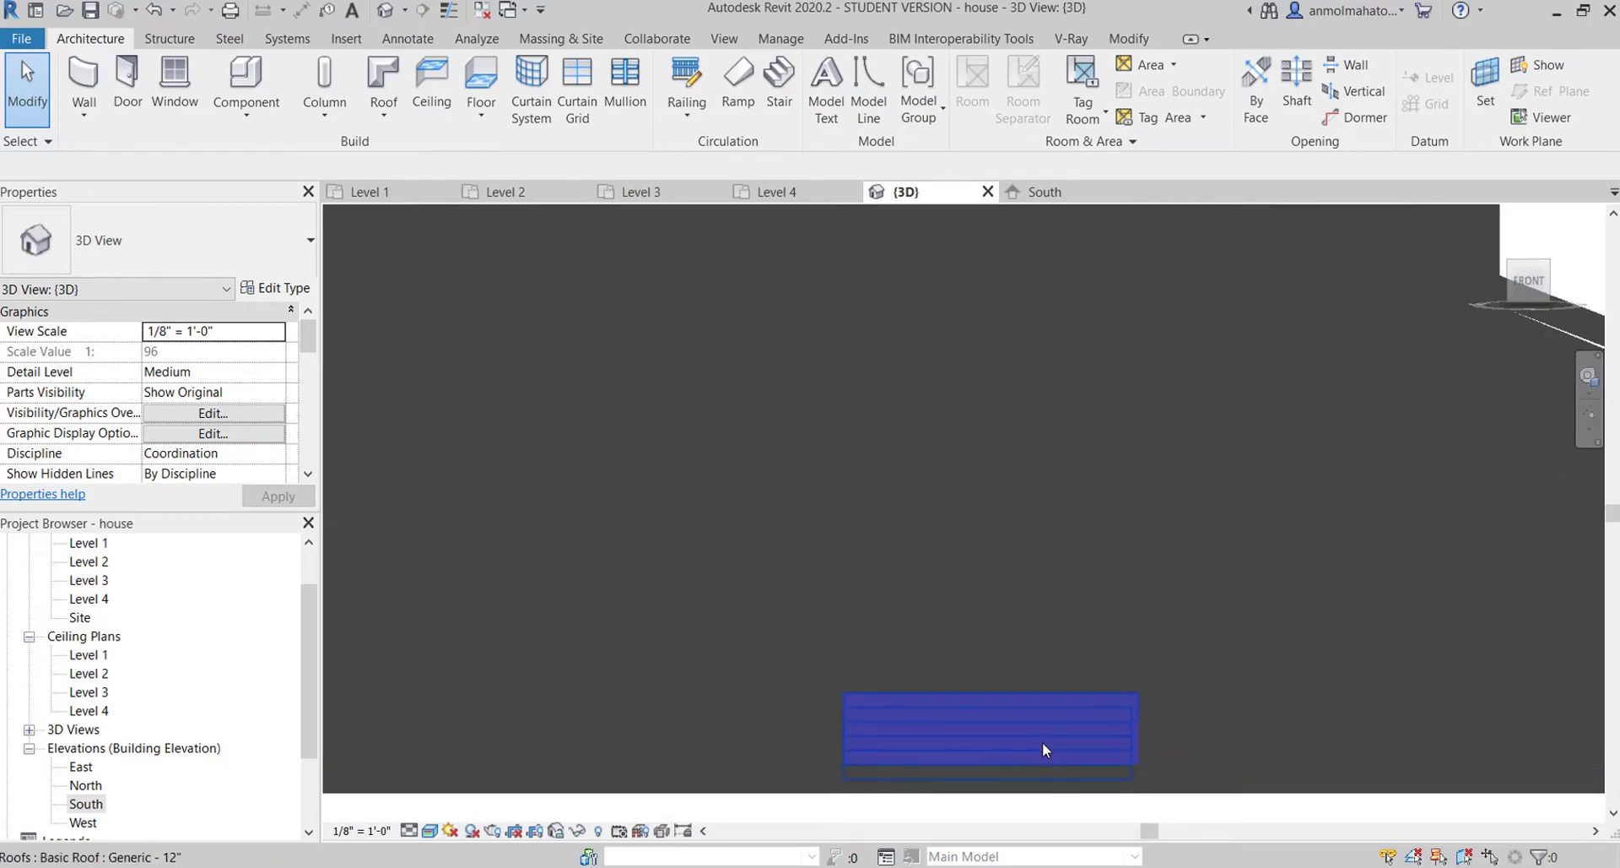
{"action": "left_click", "coordinate": [996, 709]}
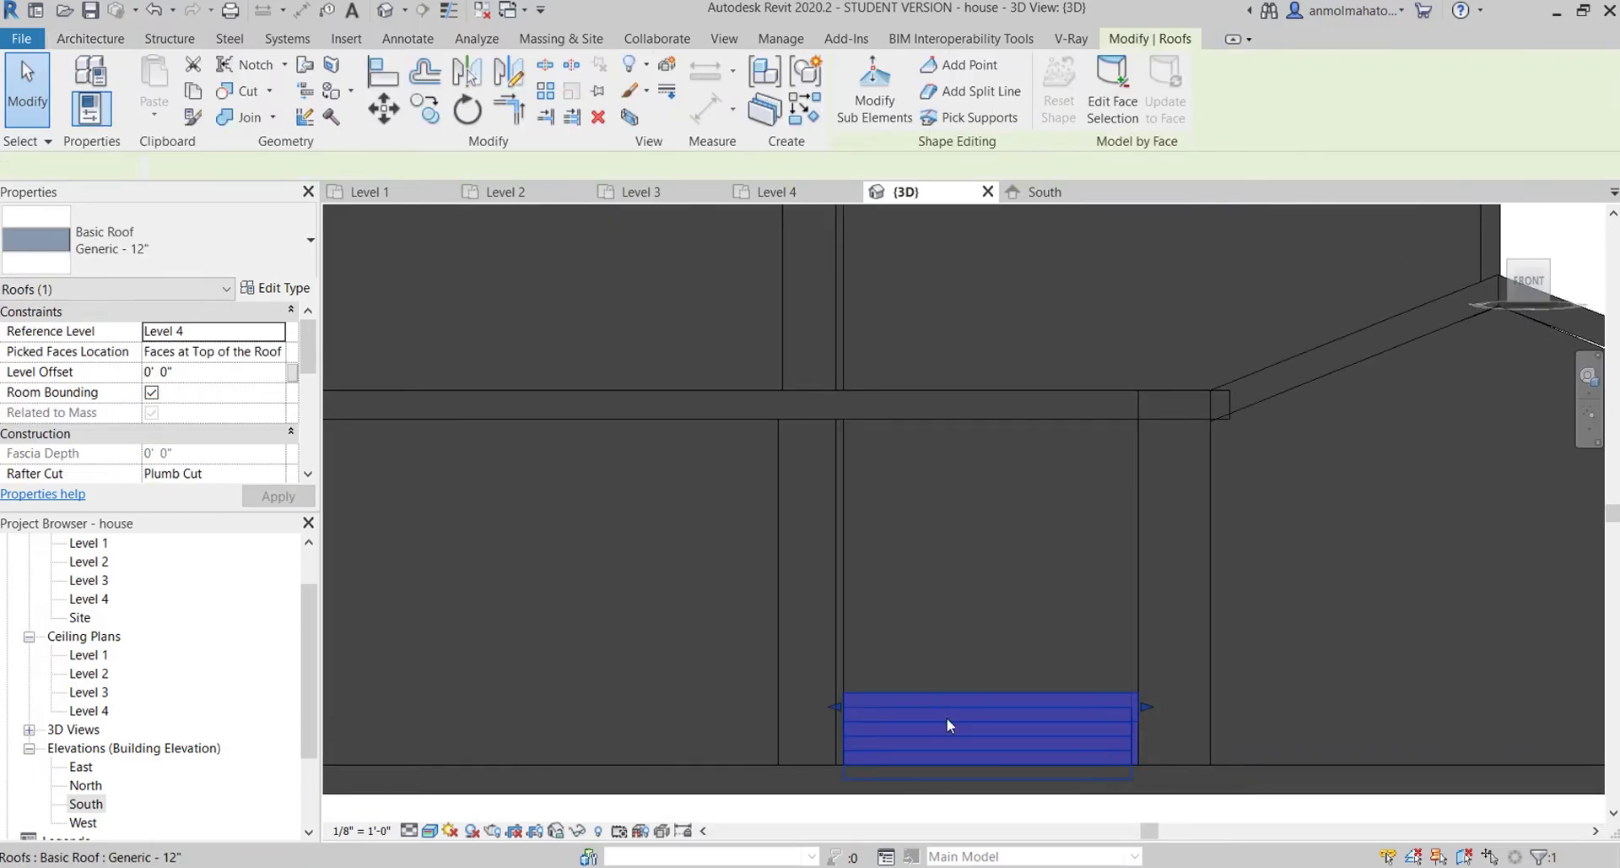
{"action": "left_click_drag", "start_coordinate": [975, 771], "coordinate": [980, 706]}
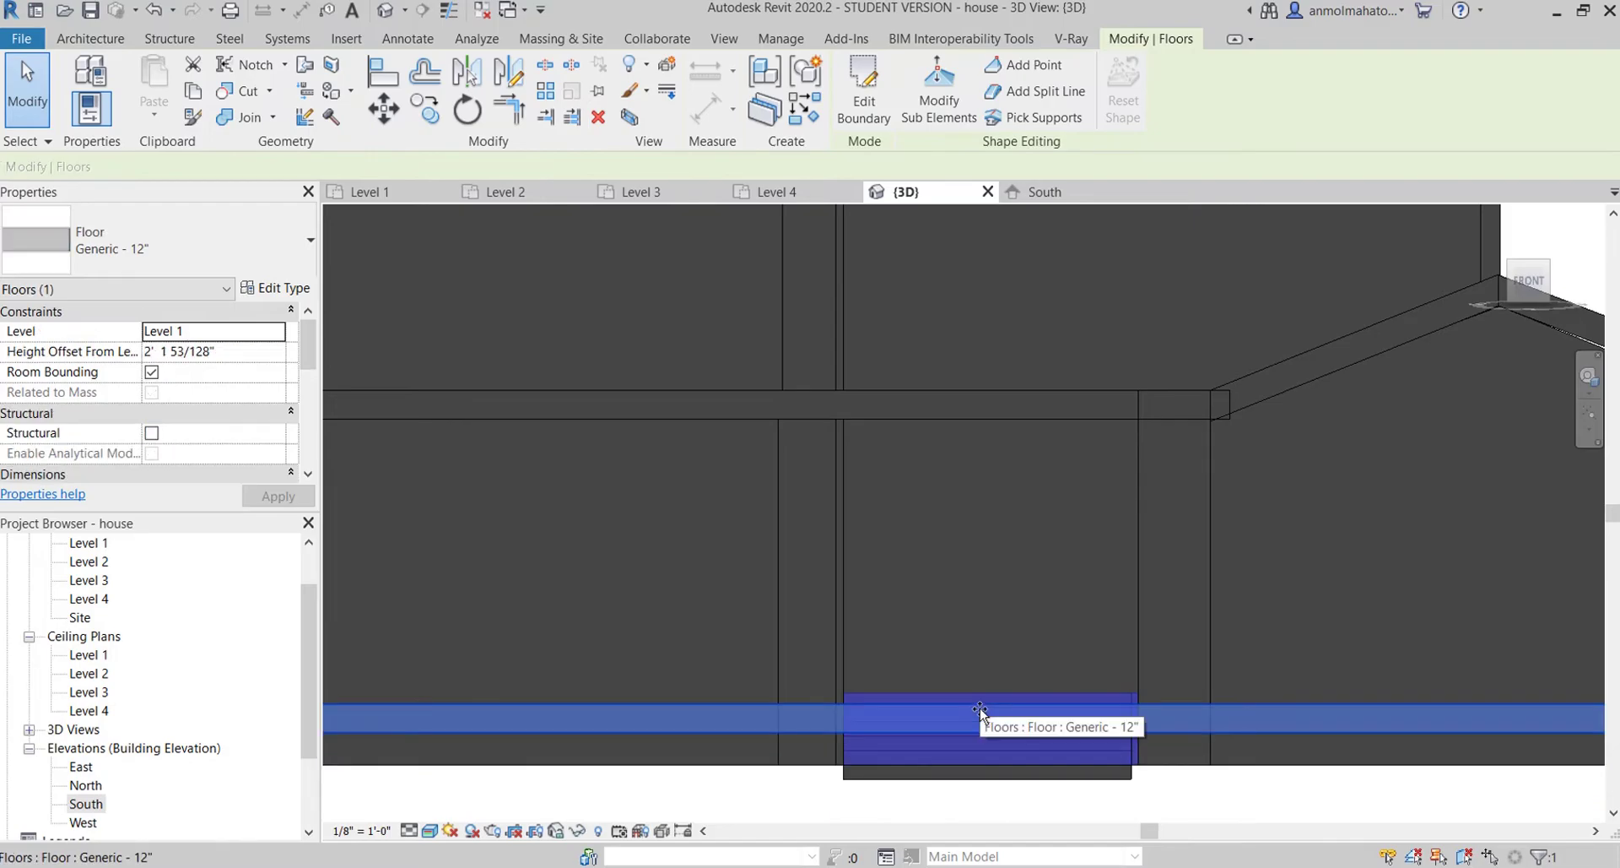
{"action": "key", "text": "Escape"}
- Inspect the wall left of the steps and the step roofs again
{"action": "left_click", "coordinate": [839, 700]}
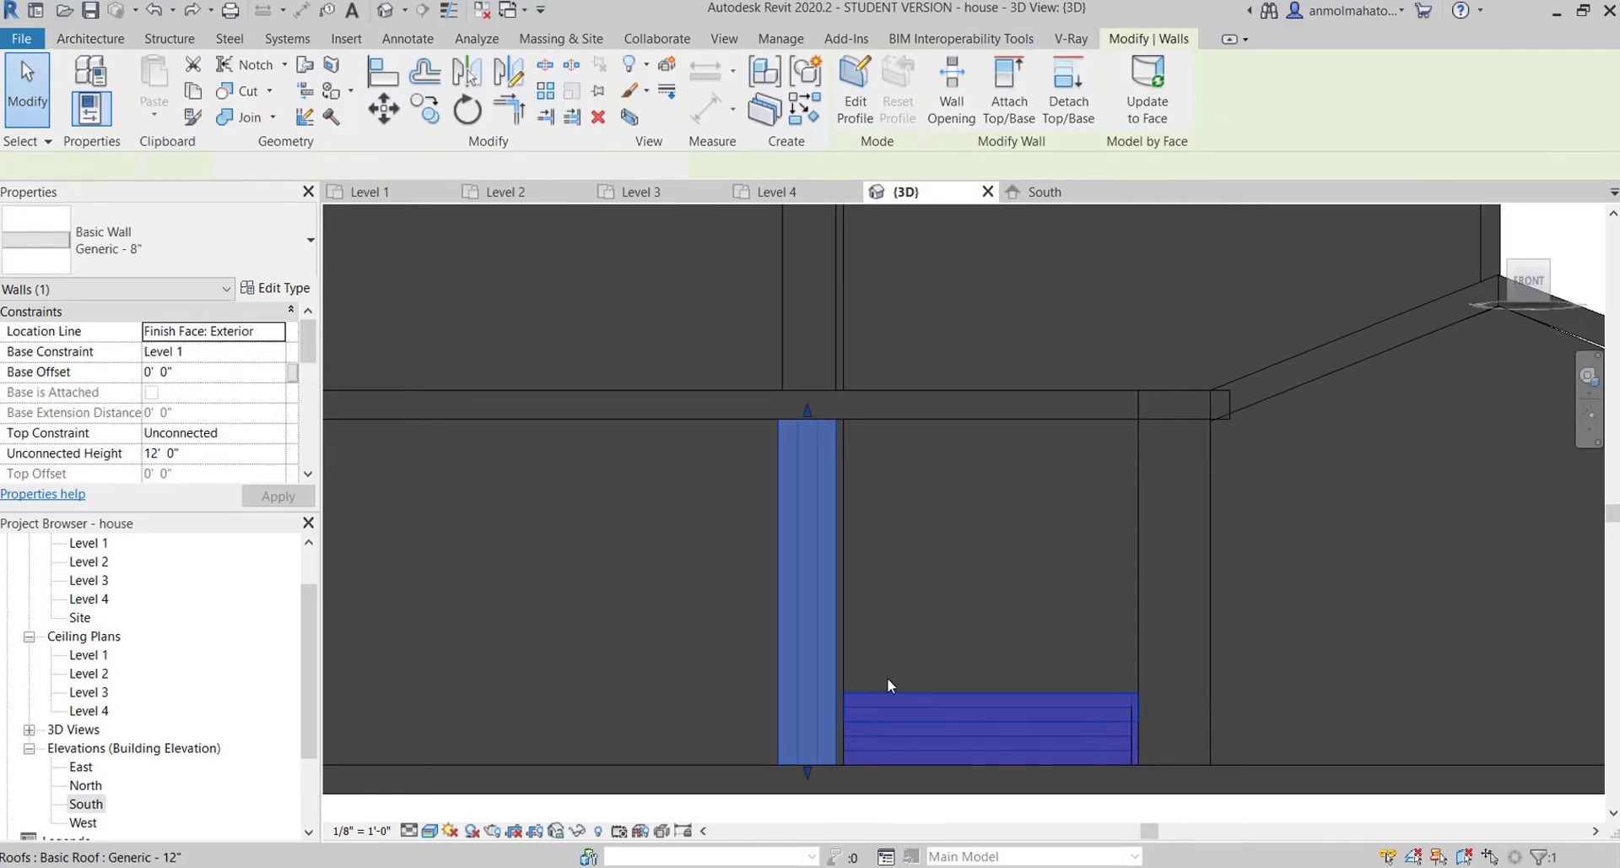
{"action": "key", "text": "Escape"}
{"action": "left_click", "coordinate": [874, 699]}
{"action": "key", "text": "Escape"}
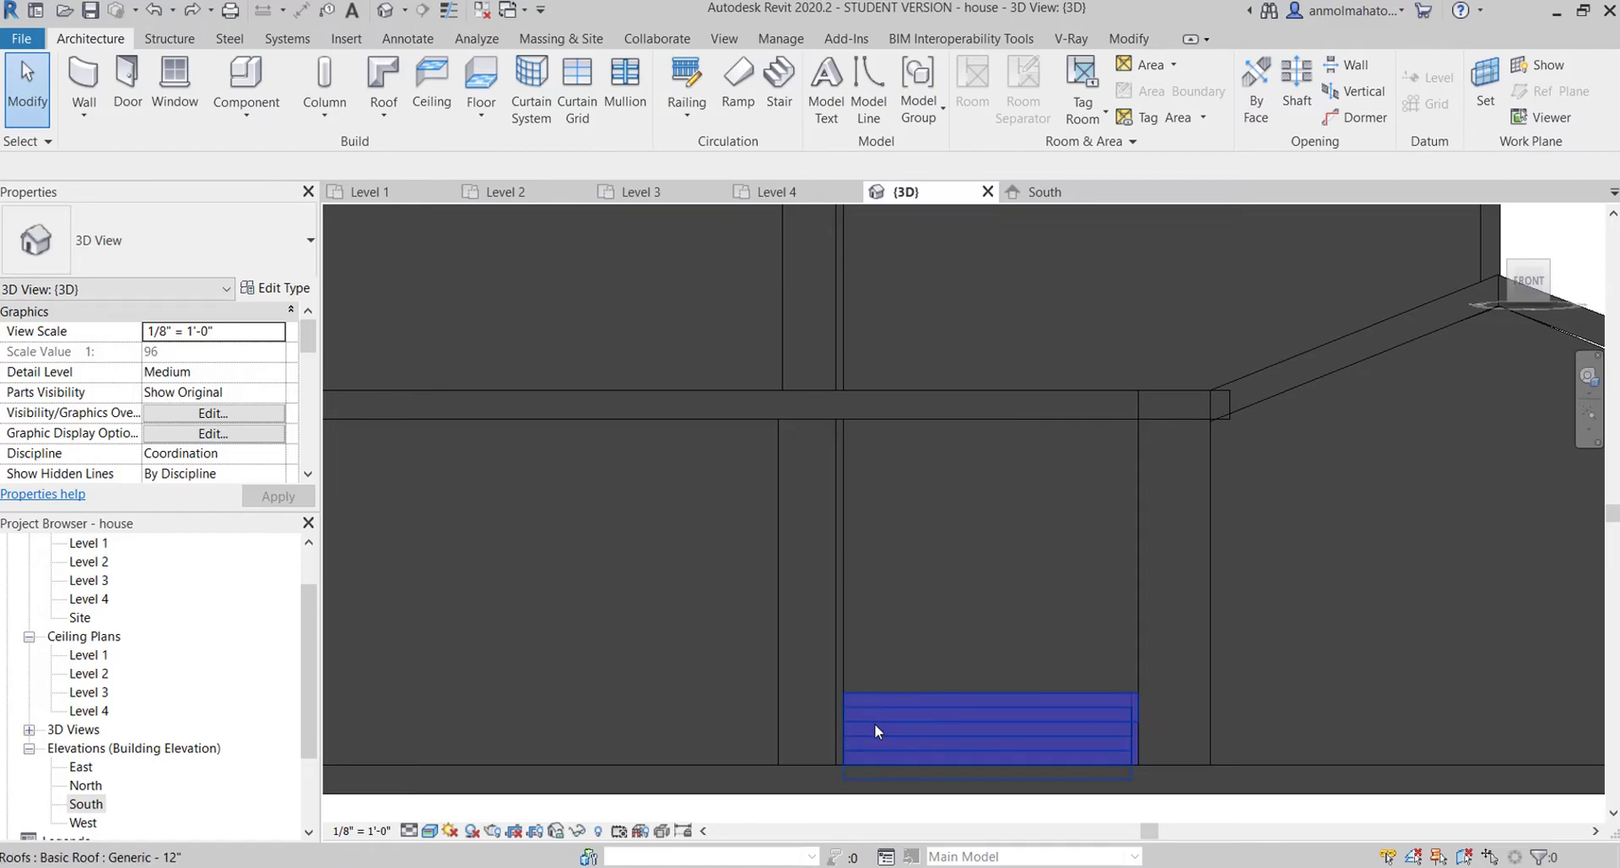
{"action": "left_click", "coordinate": [874, 762]}
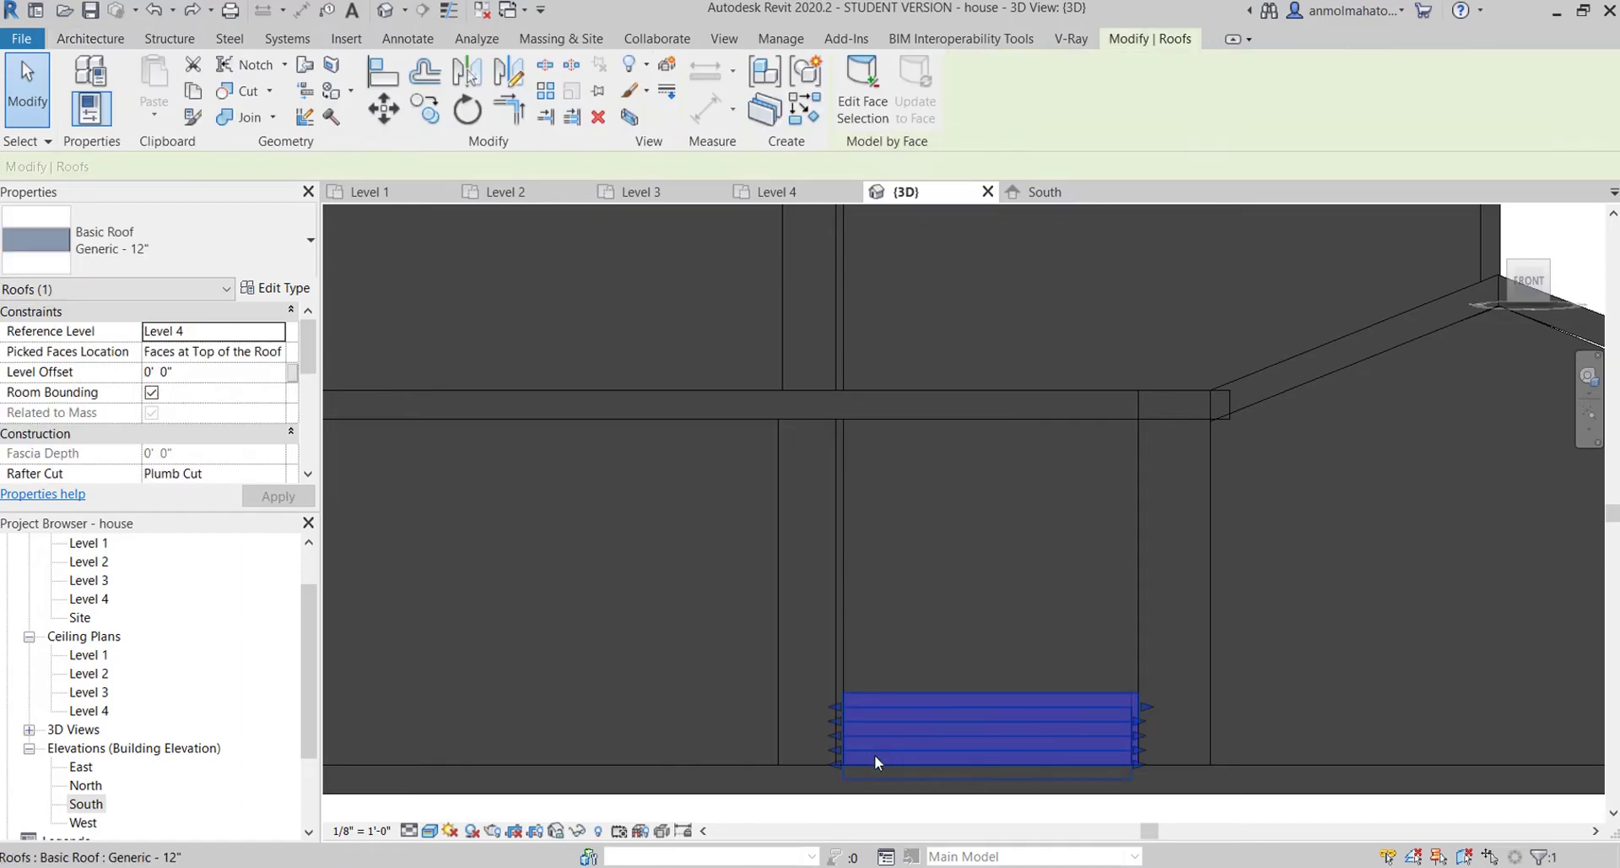
{"action": "key", "text": "Escape"}
{"action": "scroll", "coordinate": [874, 755], "scroll_direction": "down", "scroll_amount": 2}
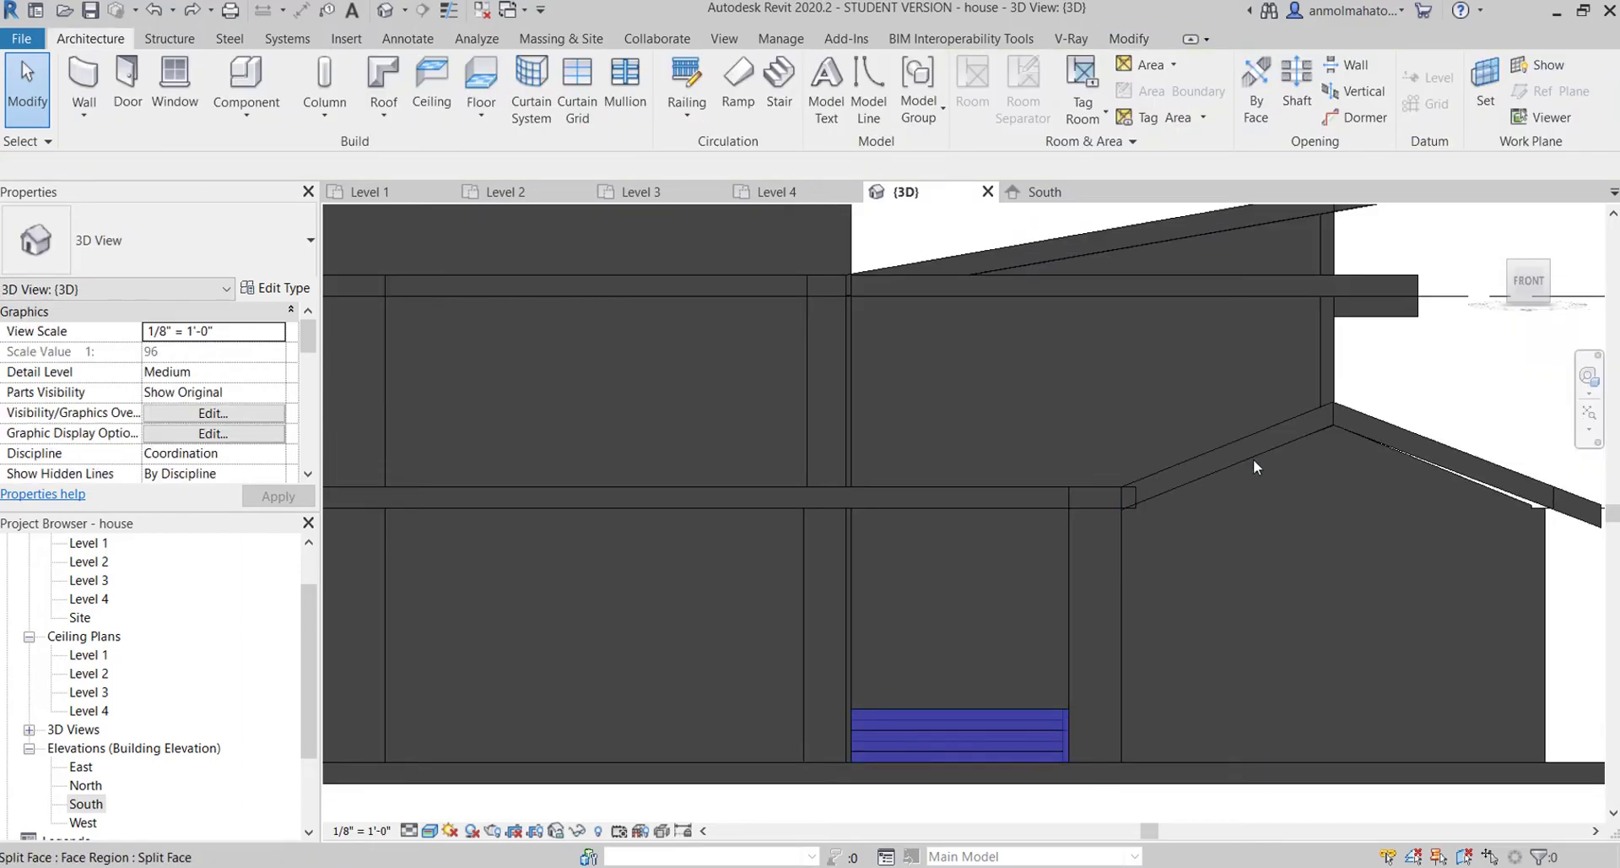
{"action": "left_click", "coordinate": [1545, 270]}
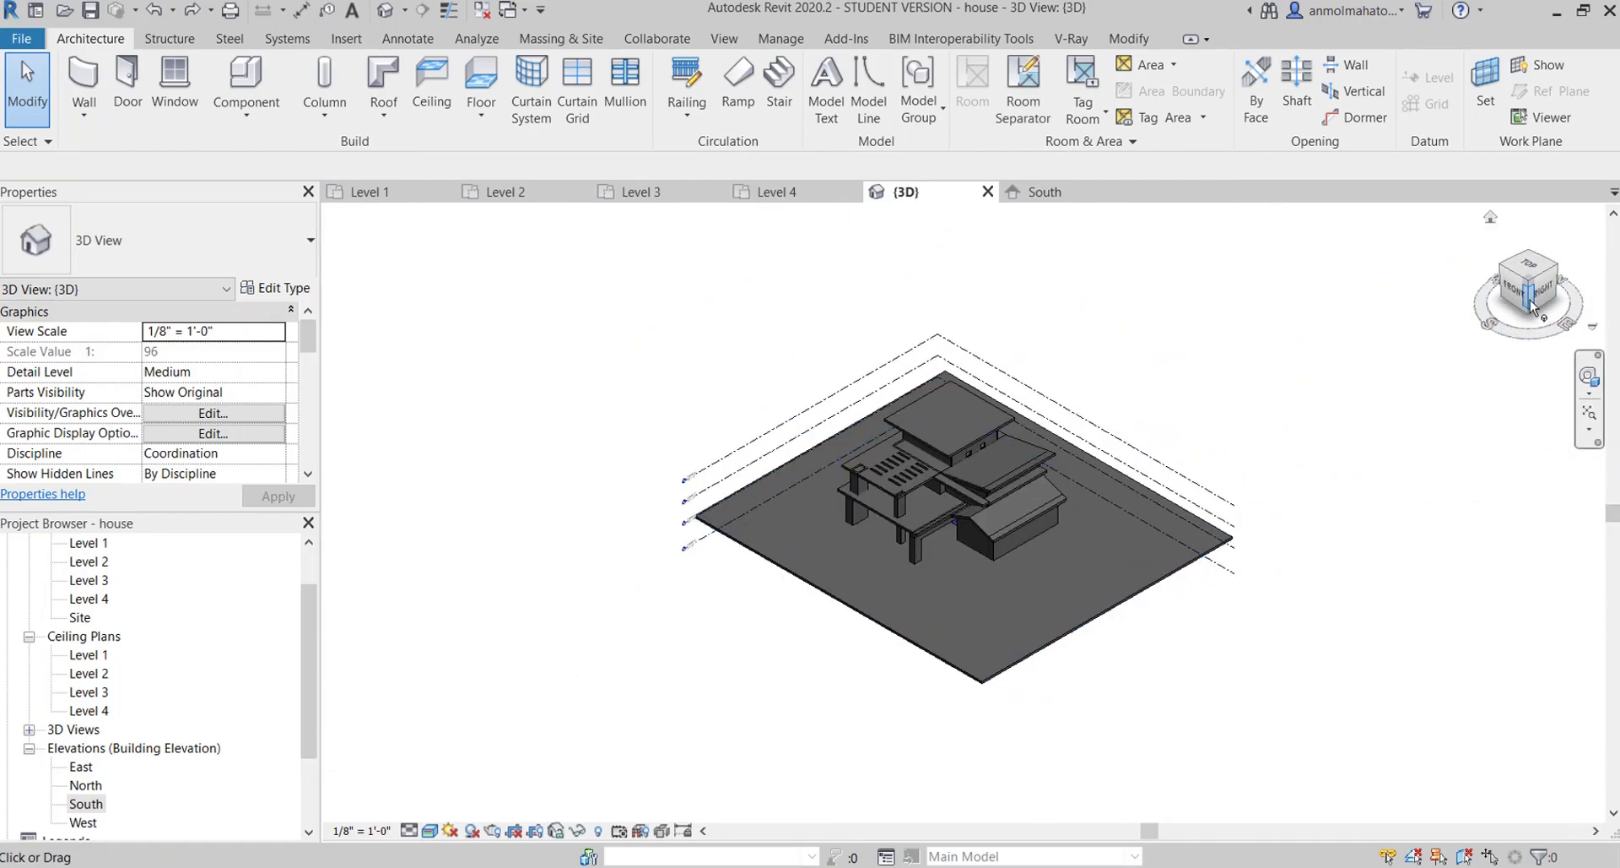
{"action": "left_click", "coordinate": [1530, 296]}
{"action": "scroll", "coordinate": [944, 539], "scroll_direction": "up", "scroll_amount": 3}
{"action": "scroll", "coordinate": [943, 539], "scroll_direction": "up", "scroll_amount": 3}
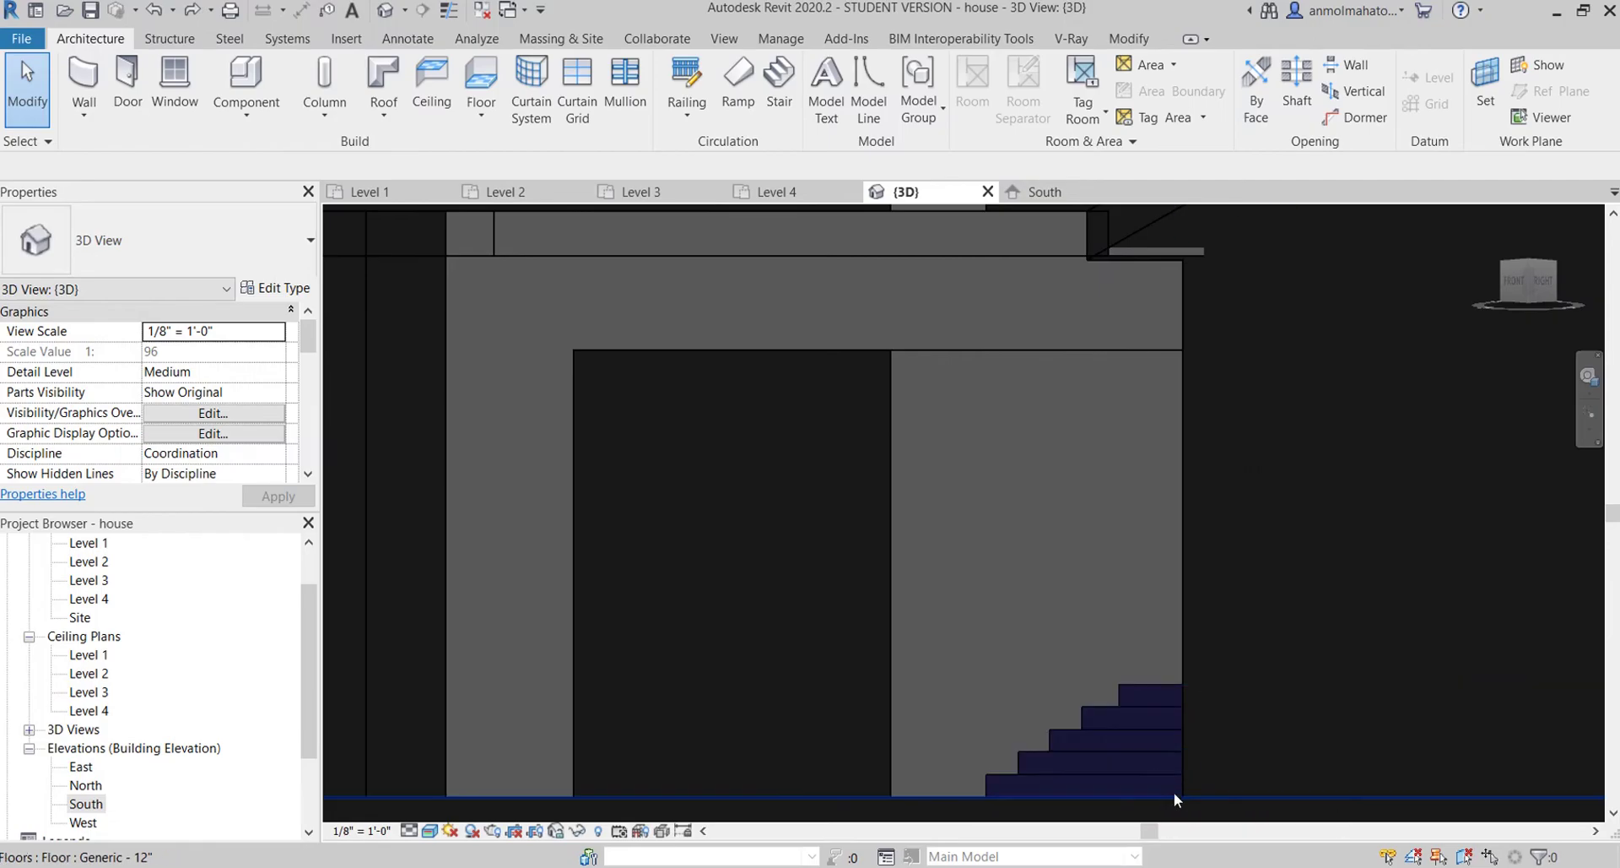
{"action": "scroll", "coordinate": [1157, 789], "scroll_direction": "down", "scroll_amount": 2}
{"action": "scroll", "coordinate": [1155, 798], "scroll_direction": "up", "scroll_amount": 2}
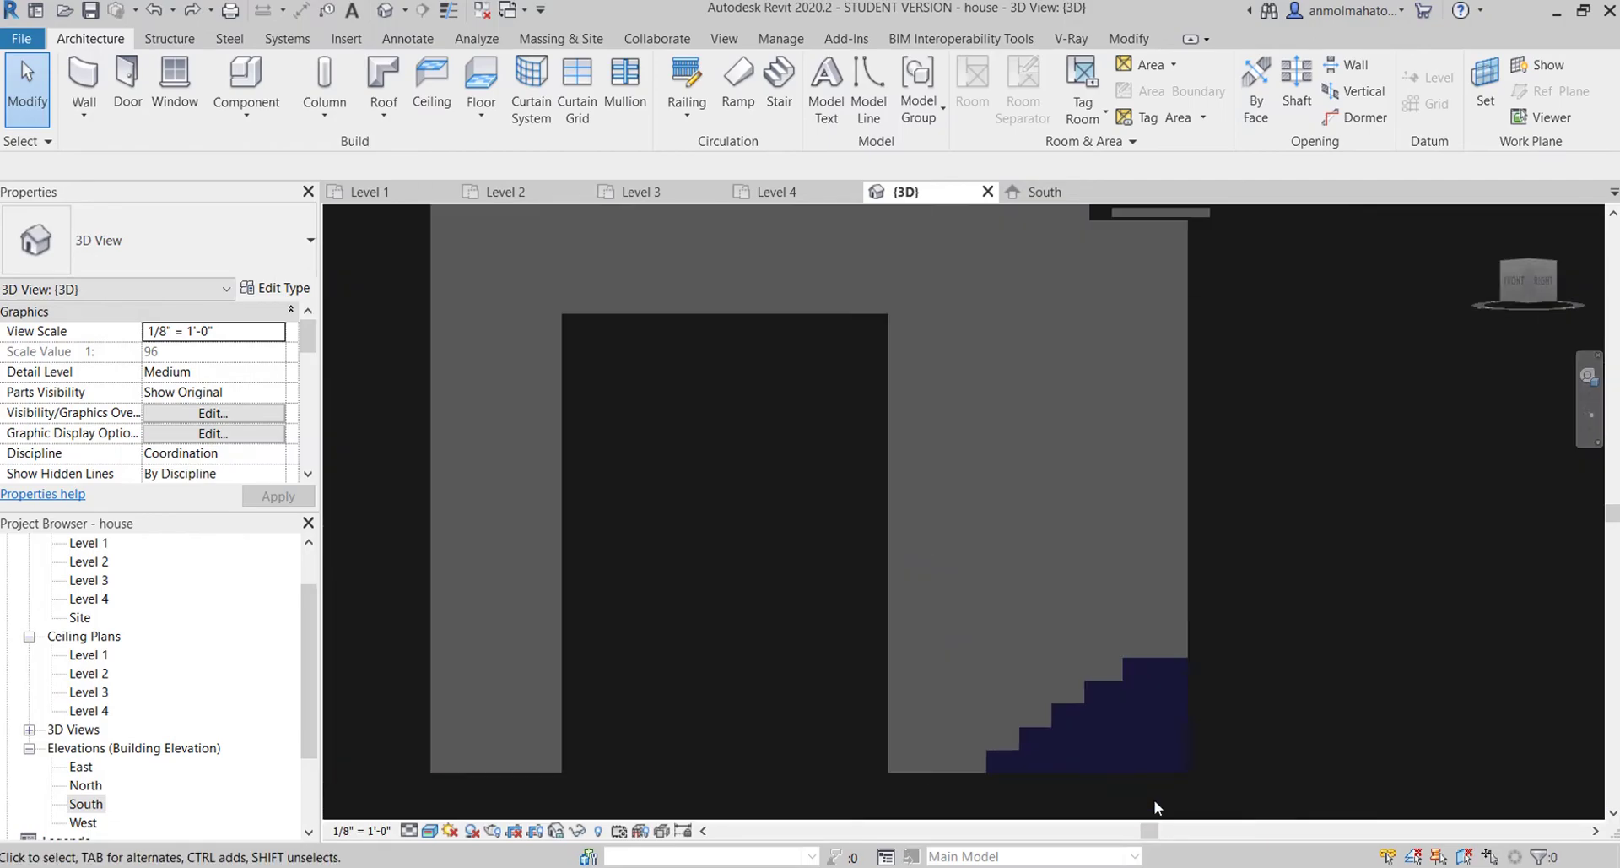
{"action": "scroll", "coordinate": [1082, 733], "scroll_direction": "up", "scroll_amount": 1}
{"action": "scroll", "coordinate": [982, 650], "scroll_direction": "up", "scroll_amount": 1}
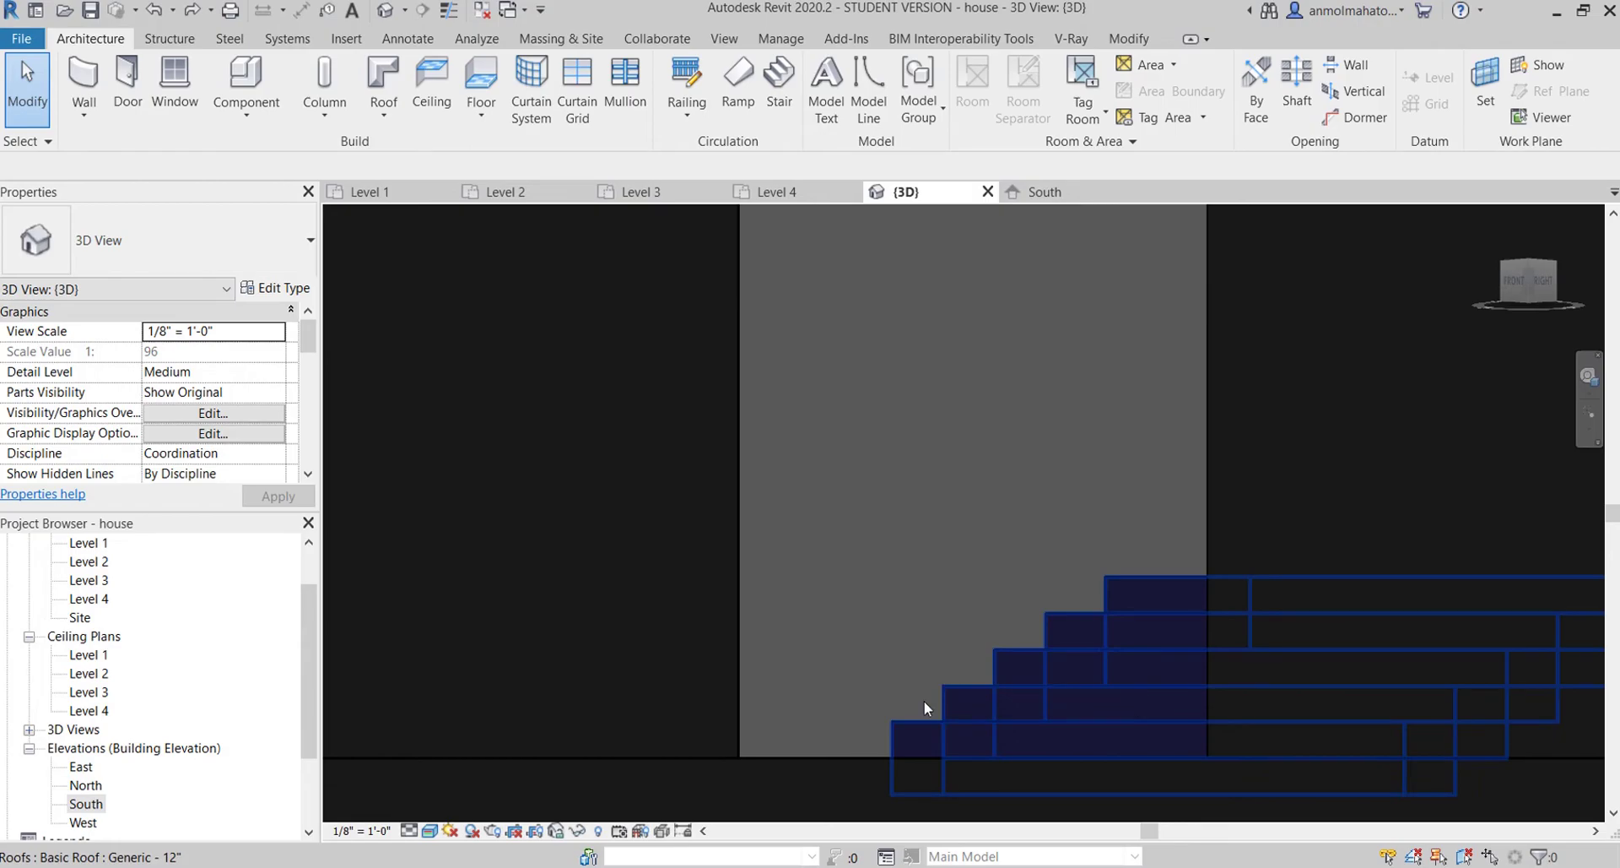
{"action": "left_click", "coordinate": [885, 731]}
{"action": "key", "text": "Escape"}
{"action": "scroll", "coordinate": [706, 675], "scroll_direction": "down", "scroll_amount": 1}
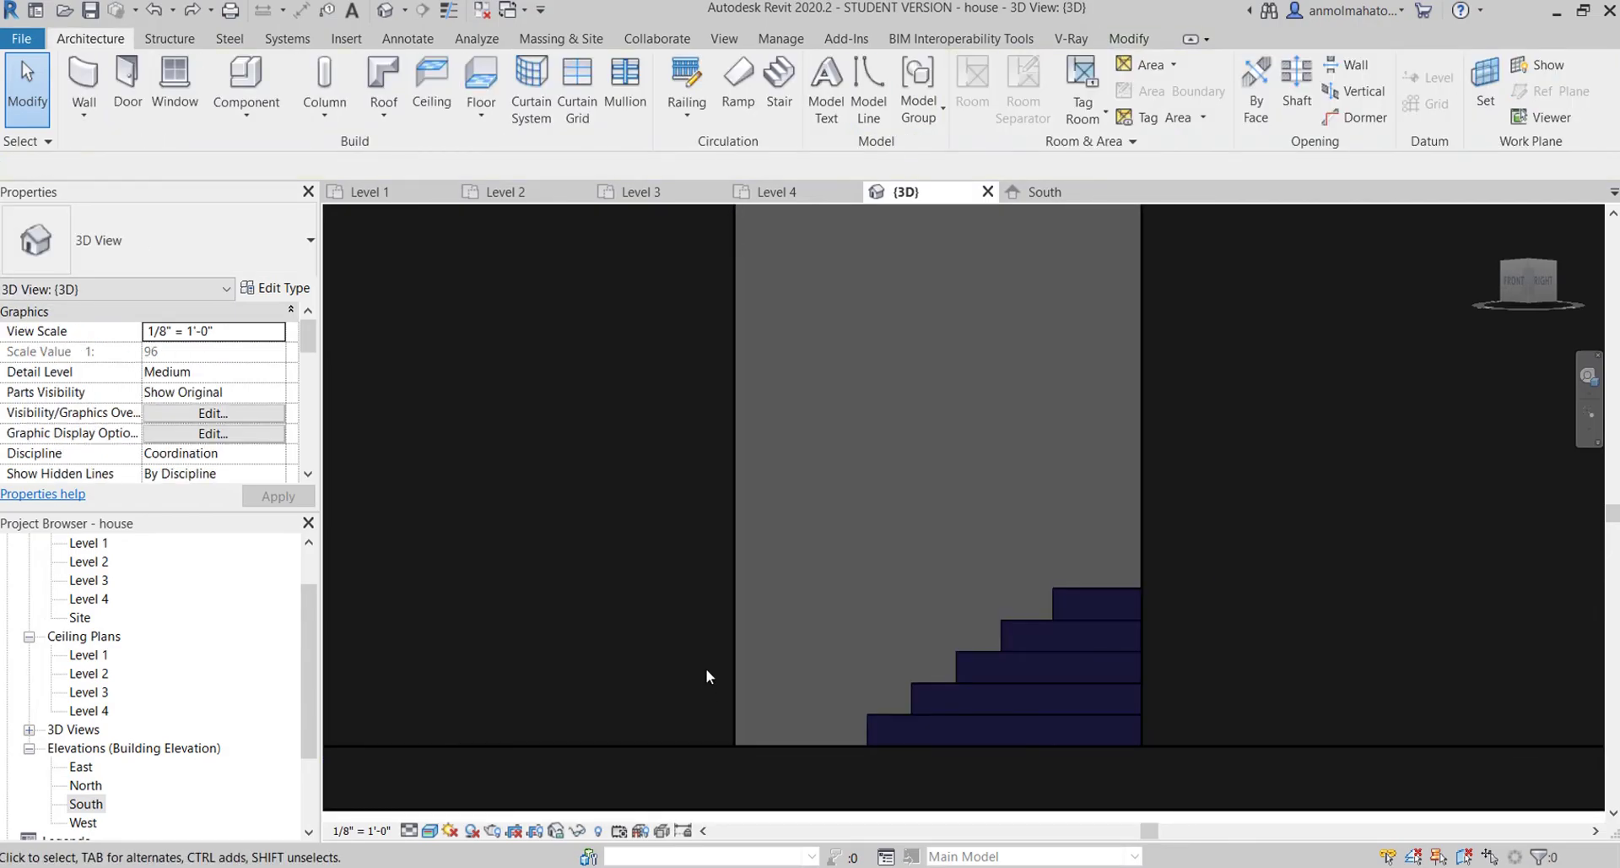
{"action": "right_click", "coordinate": [960, 681]}
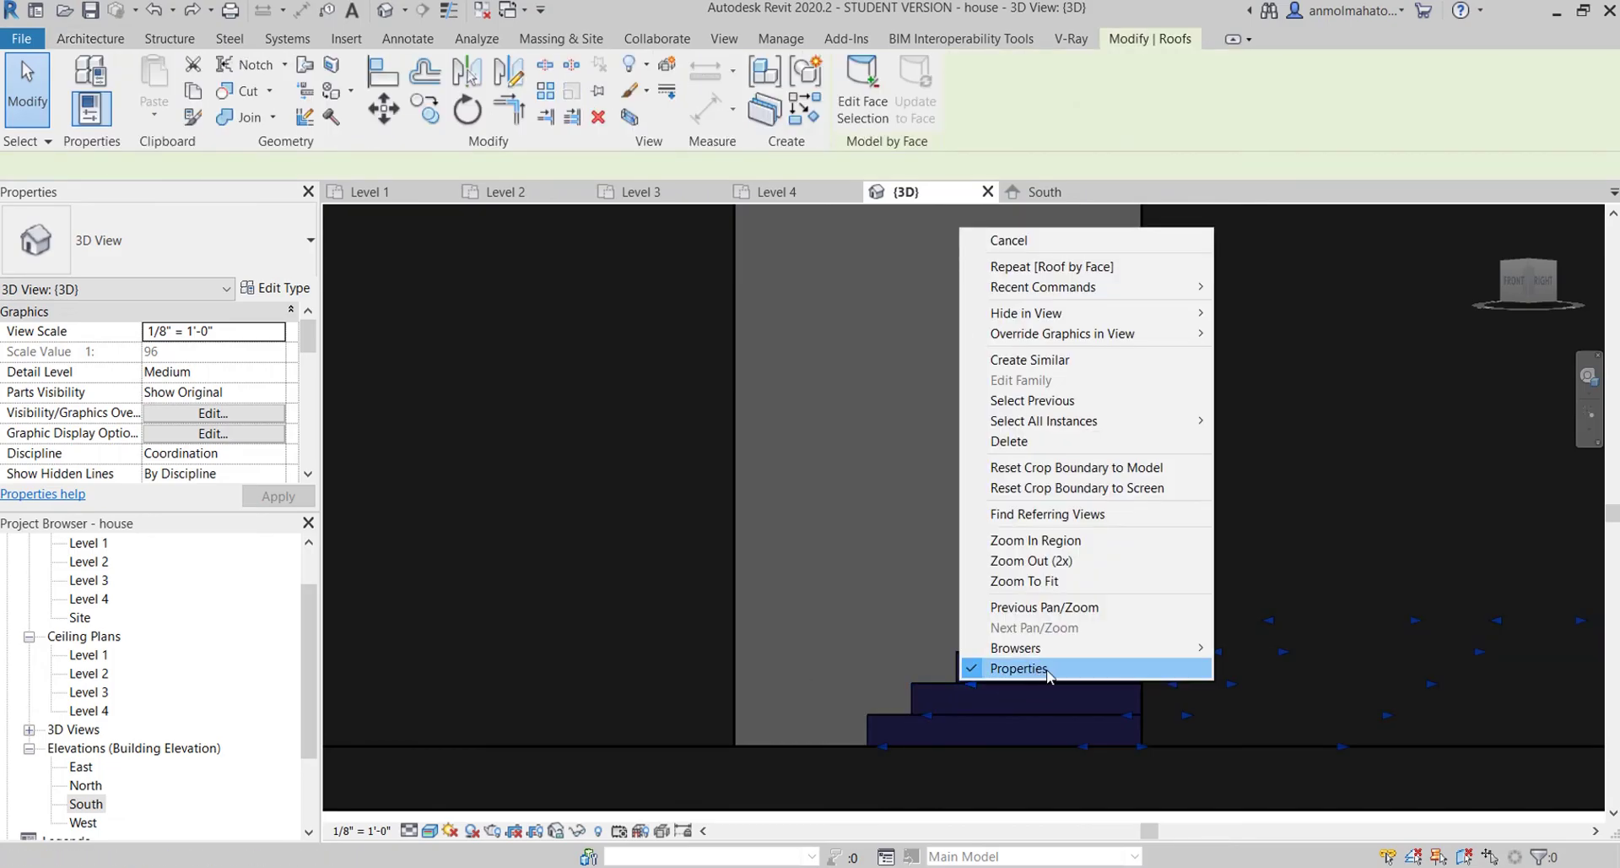
{"action": "left_click", "coordinate": [935, 708]}
{"action": "scroll", "coordinate": [935, 707], "scroll_direction": "down", "scroll_amount": 3}
{"action": "scroll", "coordinate": [936, 707], "scroll_direction": "down", "scroll_amount": 5}
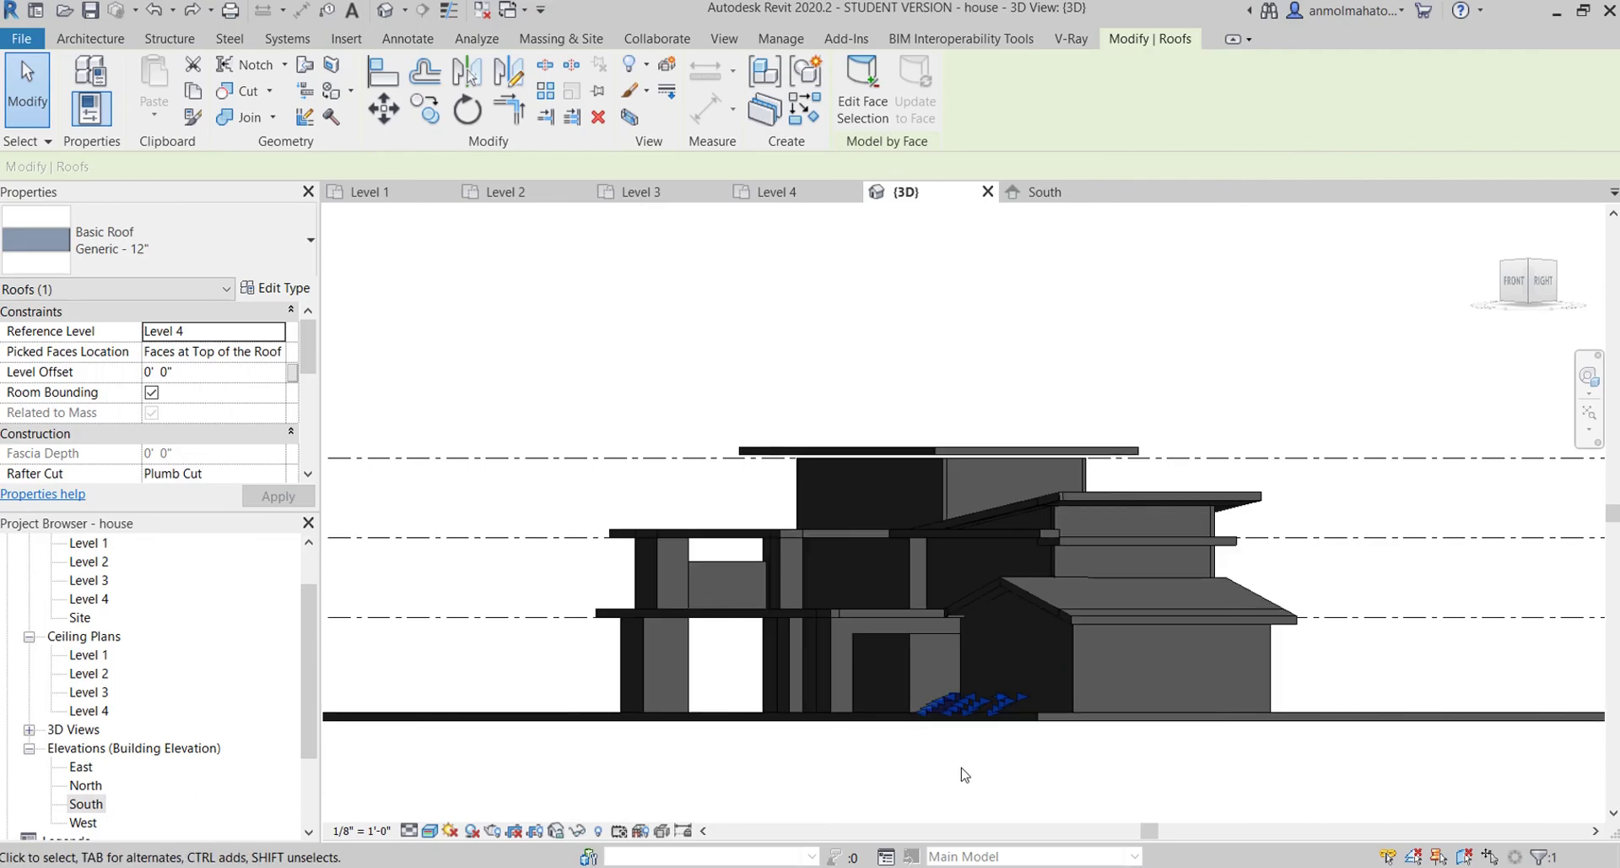
{"action": "left_click", "coordinate": [962, 769]}
{"action": "scroll", "coordinate": [962, 769], "scroll_direction": "up", "scroll_amount": 3}
{"action": "scroll", "coordinate": [965, 703], "scroll_direction": "up", "scroll_amount": 2}
{"action": "scroll", "coordinate": [965, 702], "scroll_direction": "up", "scroll_amount": 3}
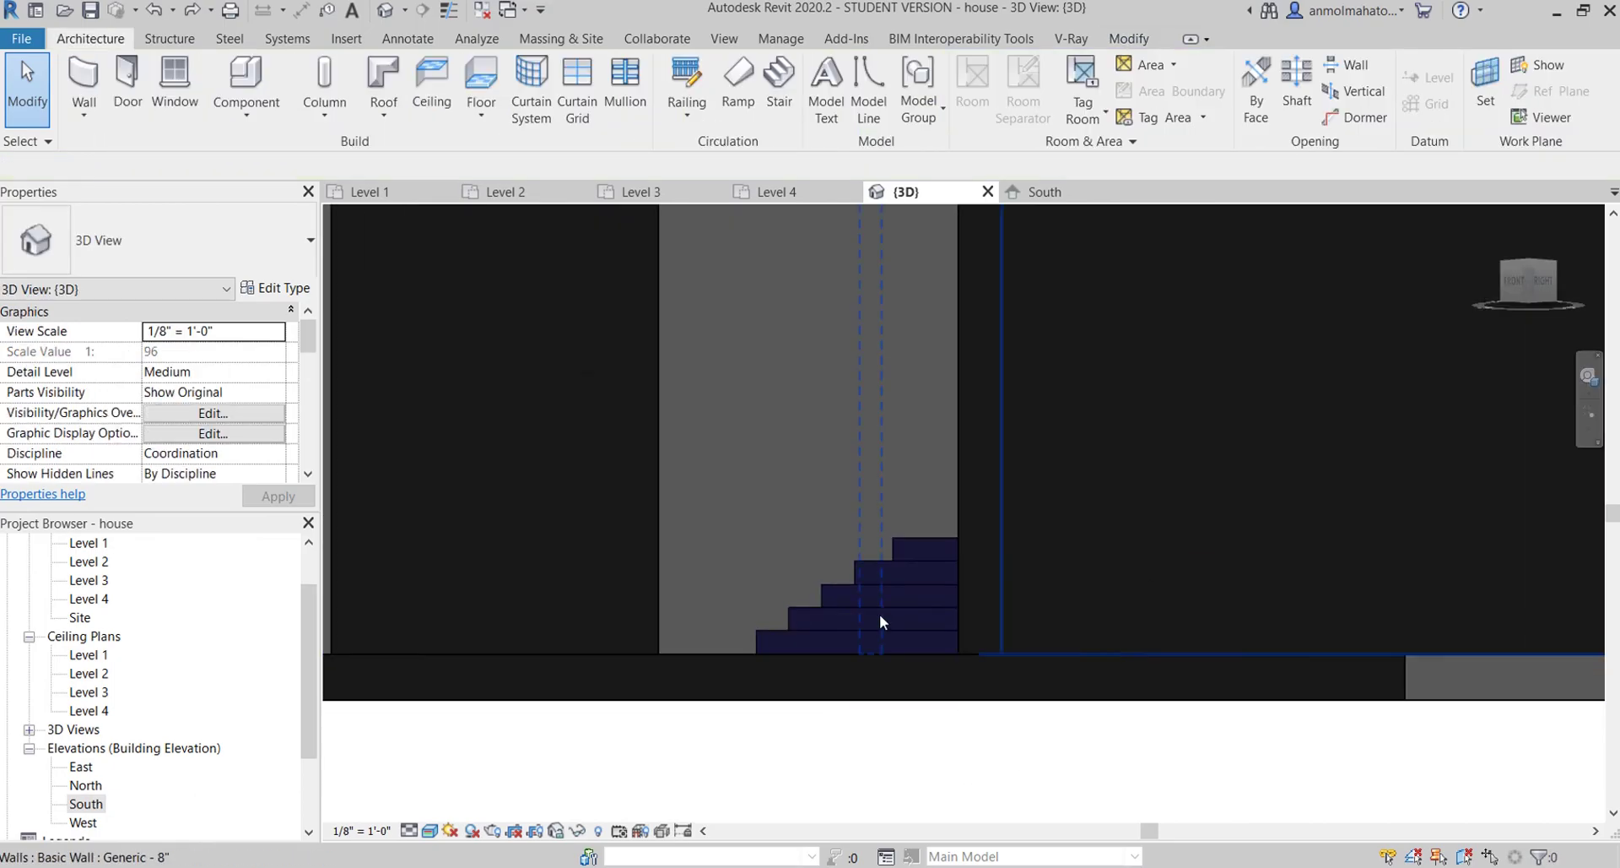
{"action": "left_click", "coordinate": [929, 596]}
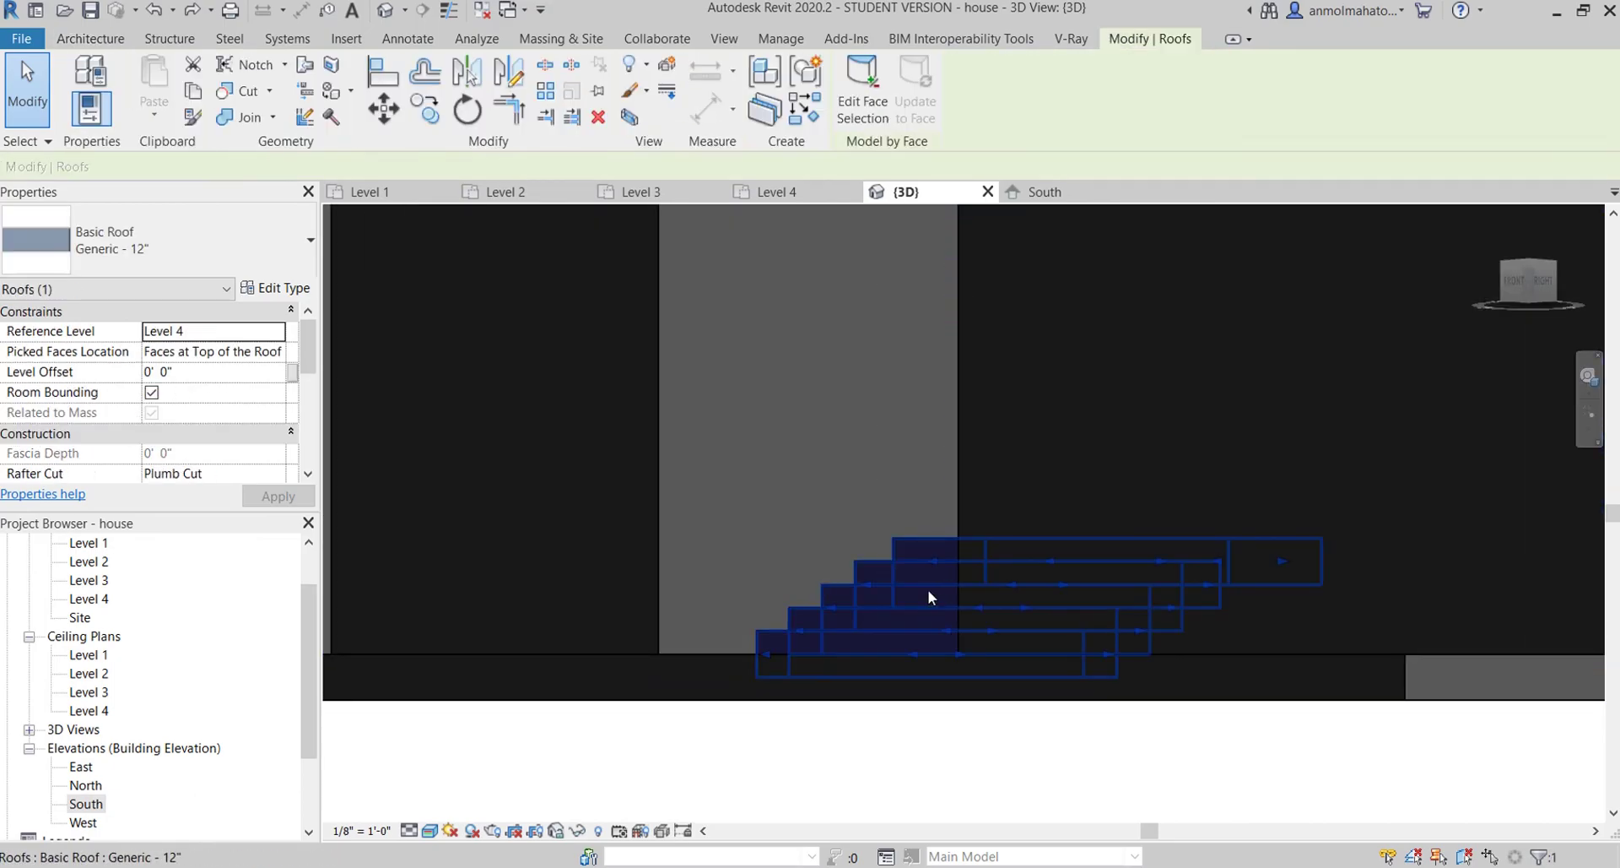
{"action": "right_click", "coordinate": [929, 591]}
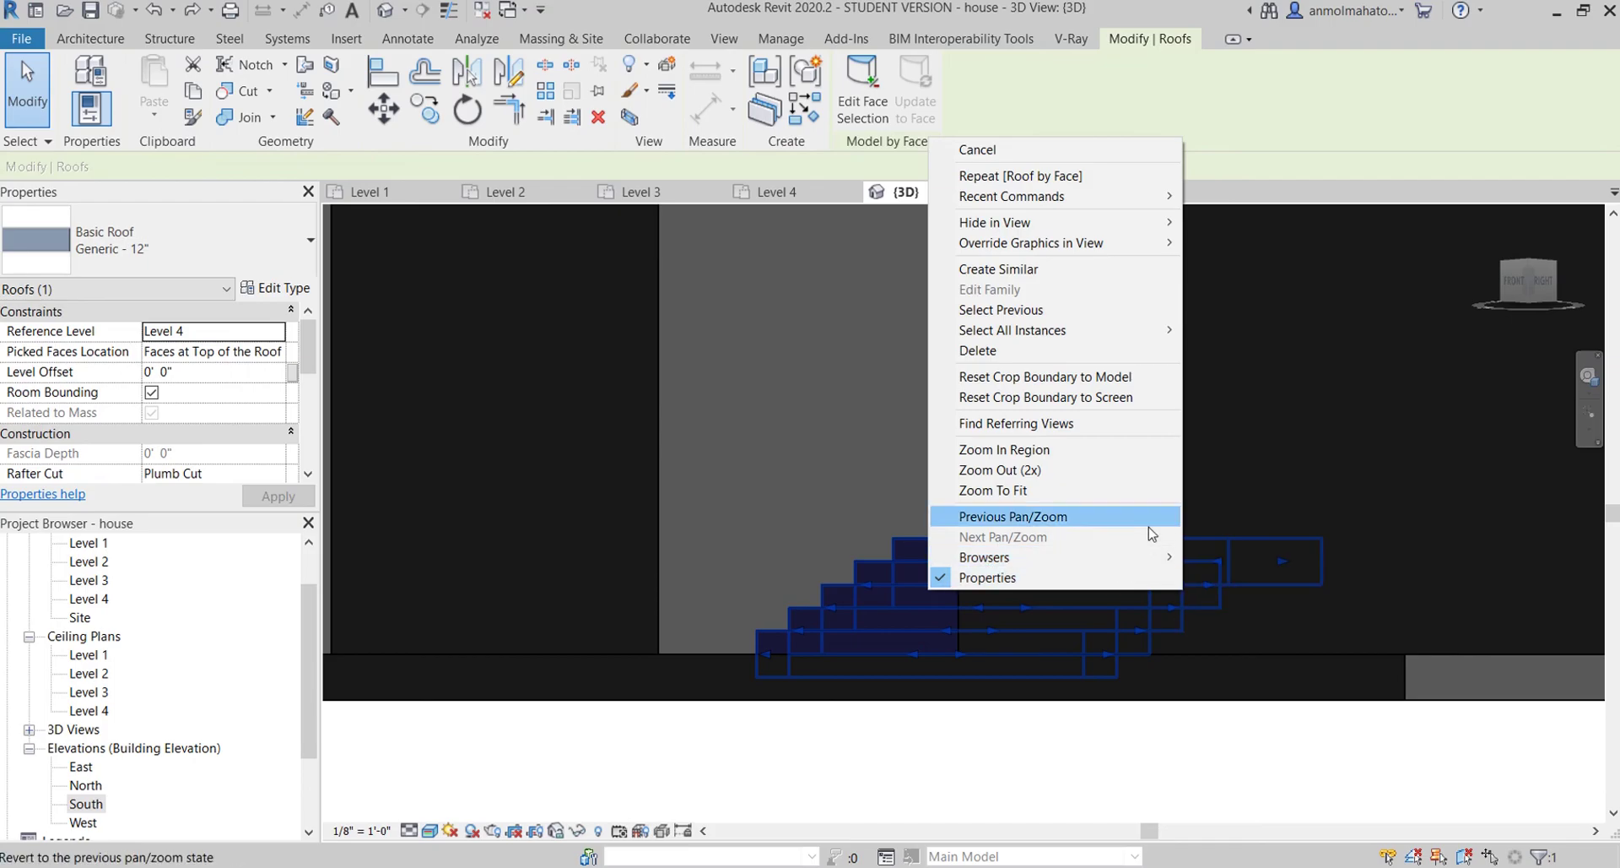